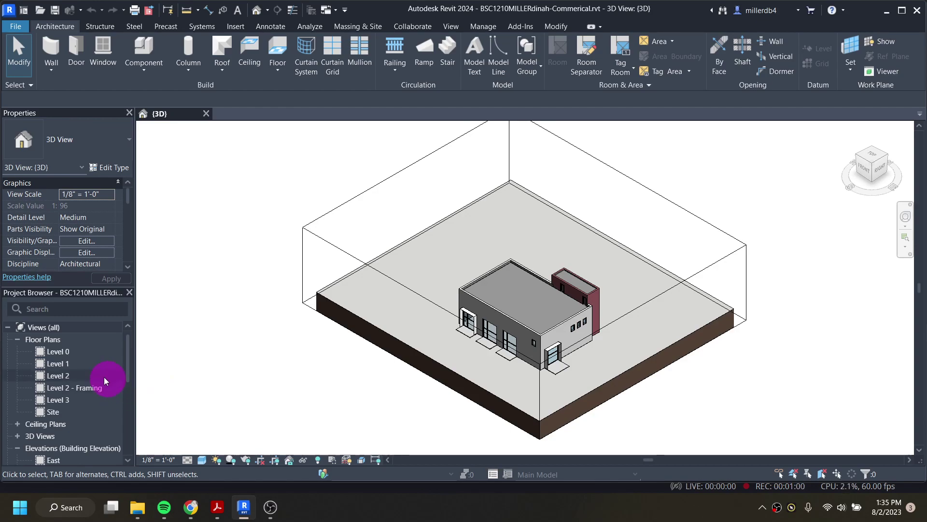
# Step: Open the Level 1 floor plan view
pyautogui.doubleClick(62, 362)
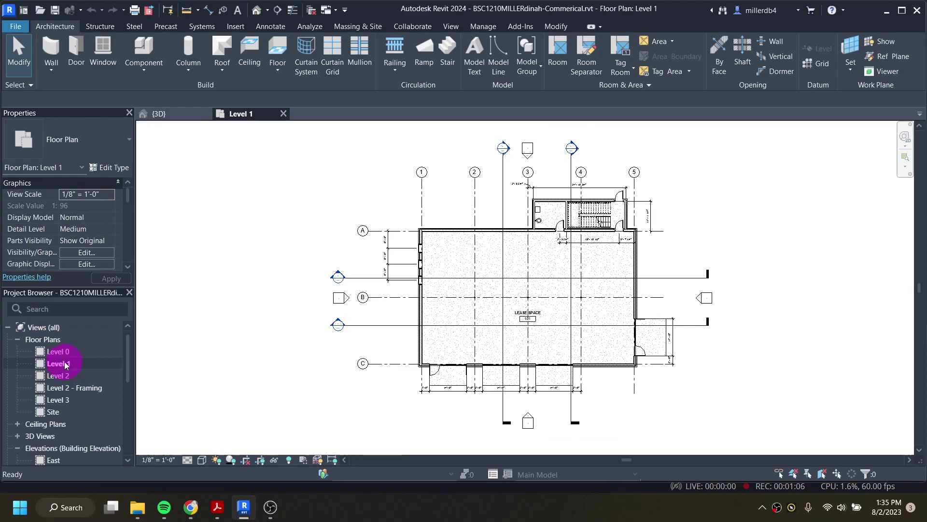
pyautogui.scroll(5, 462, 300)
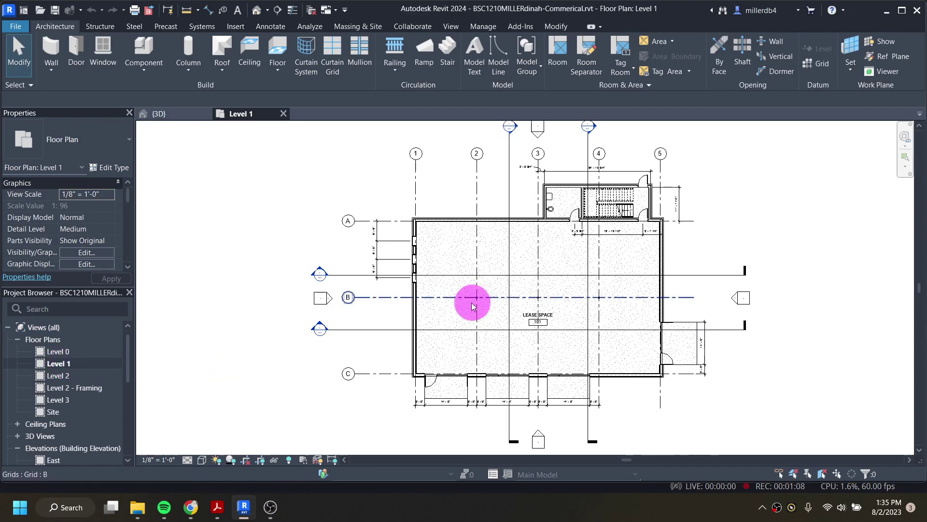
pyautogui.scroll(1, 419, 286)
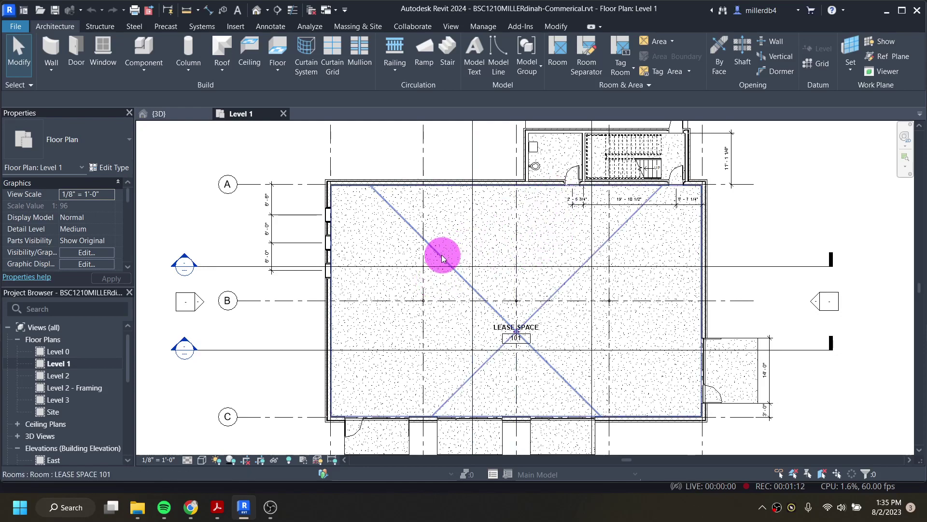
# Step: Switch to Acrobat, examine the Level 01 floor plan sheet in CommericalSpace1.pdf, and return to Revit
pyautogui.click(216, 506)
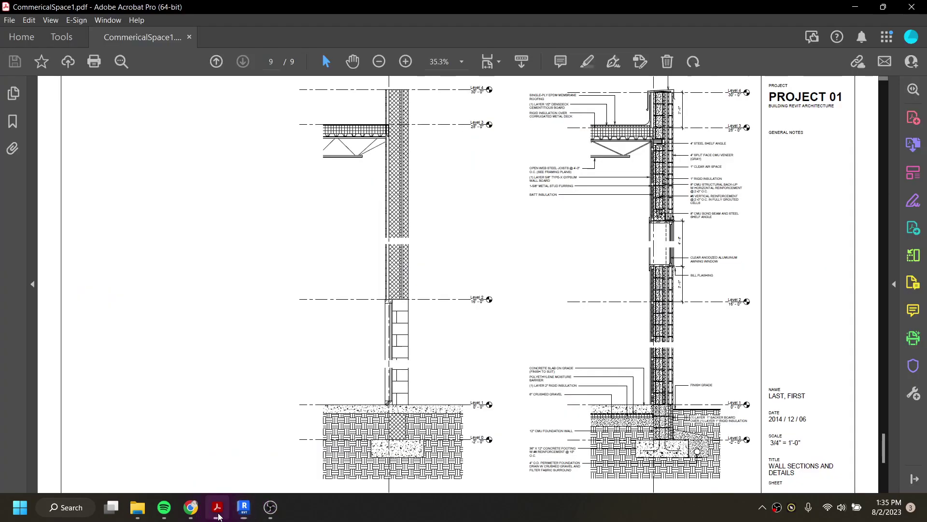
pyautogui.scroll(15, 585, 234)
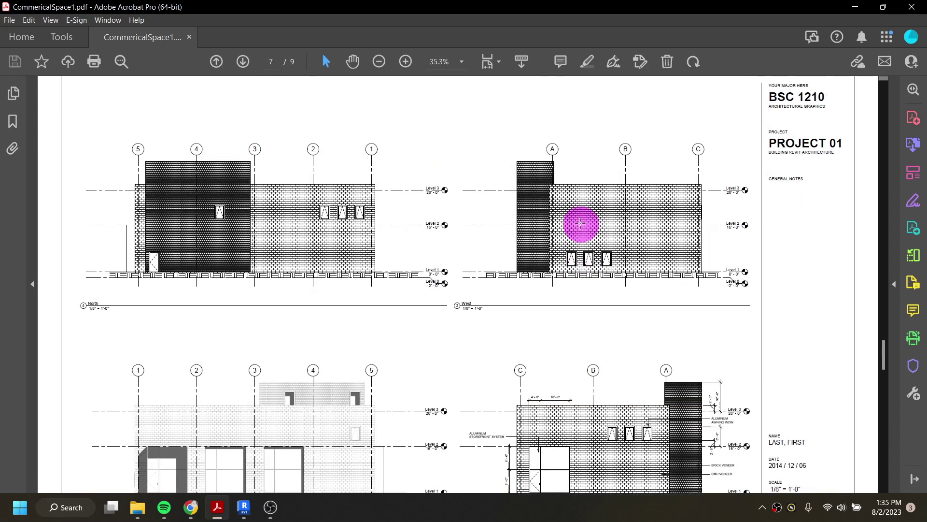
pyautogui.scroll(8, 586, 244)
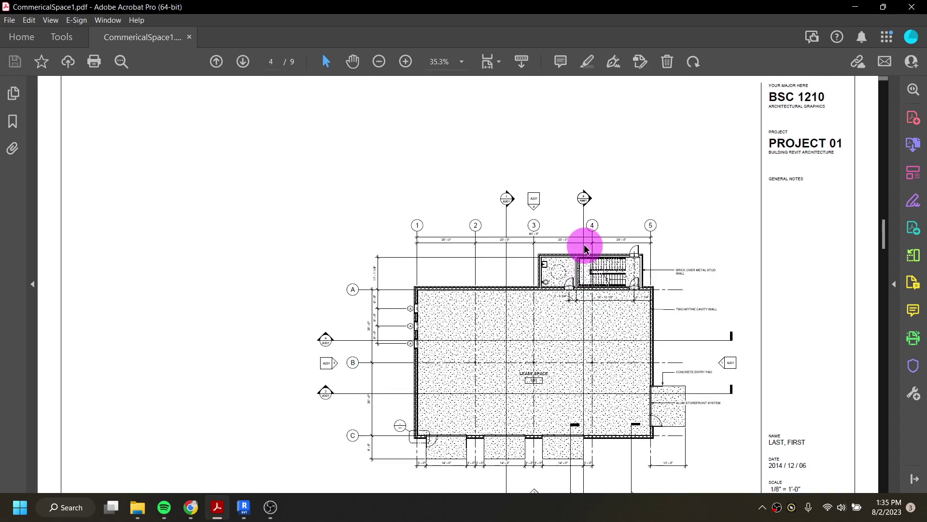
pyautogui.scroll(-2, 570, 249)
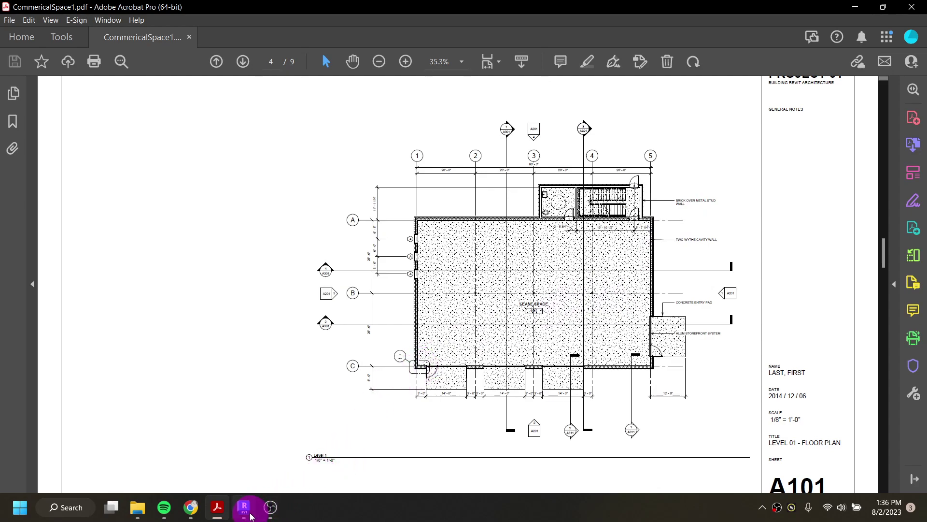
pyautogui.click(245, 507)
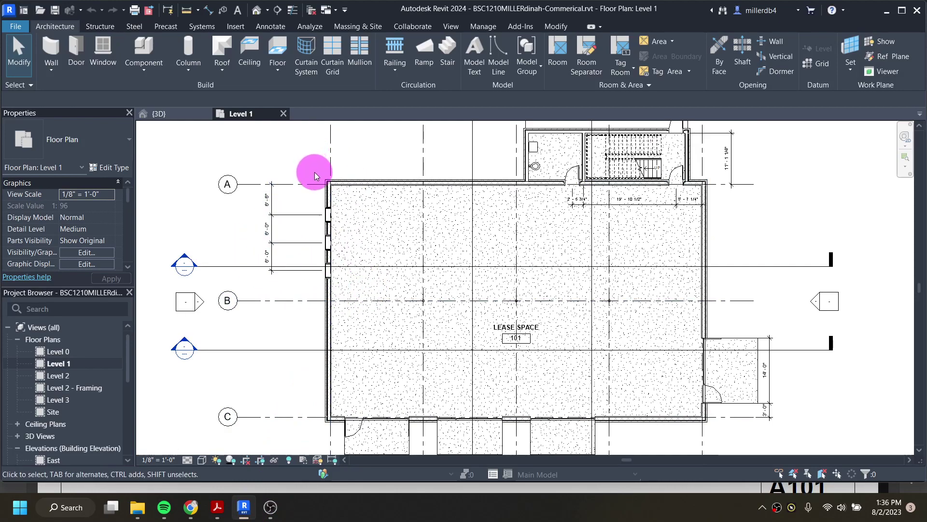
# Step: Tag by category the window nearest grid A in the grid 1 wall, using a horizontal tag with an attached-end leader
pyautogui.click(274, 29)
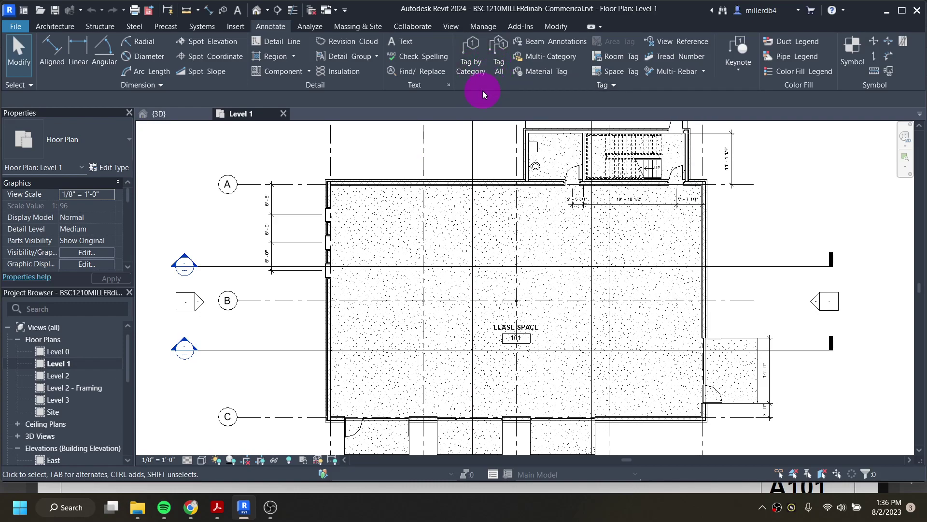
pyautogui.click(471, 63)
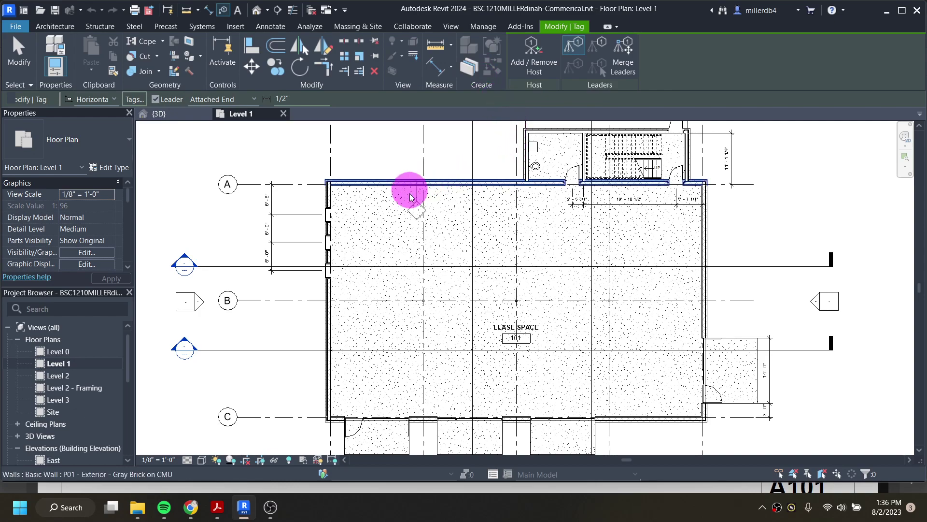
pyautogui.scroll(2, 327, 213)
pyautogui.scroll(4, 327, 216)
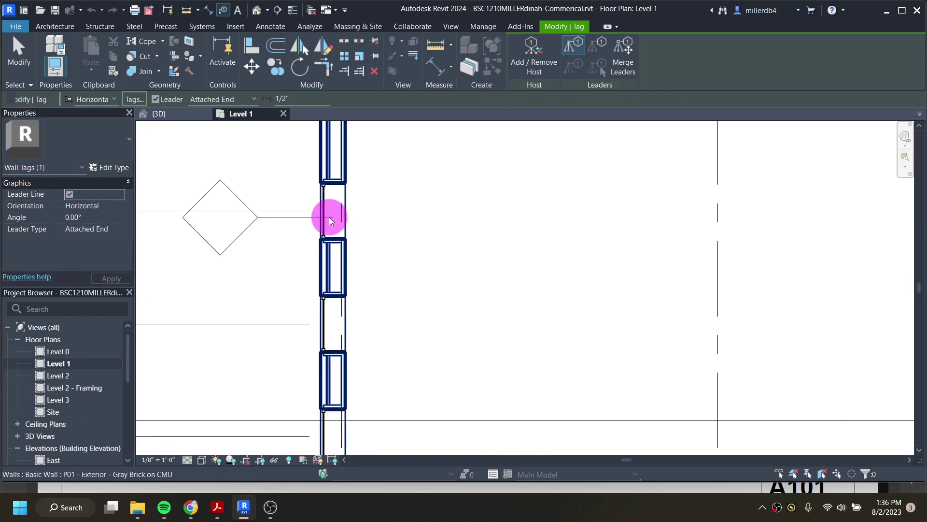
pyautogui.scroll(-2, 332, 216)
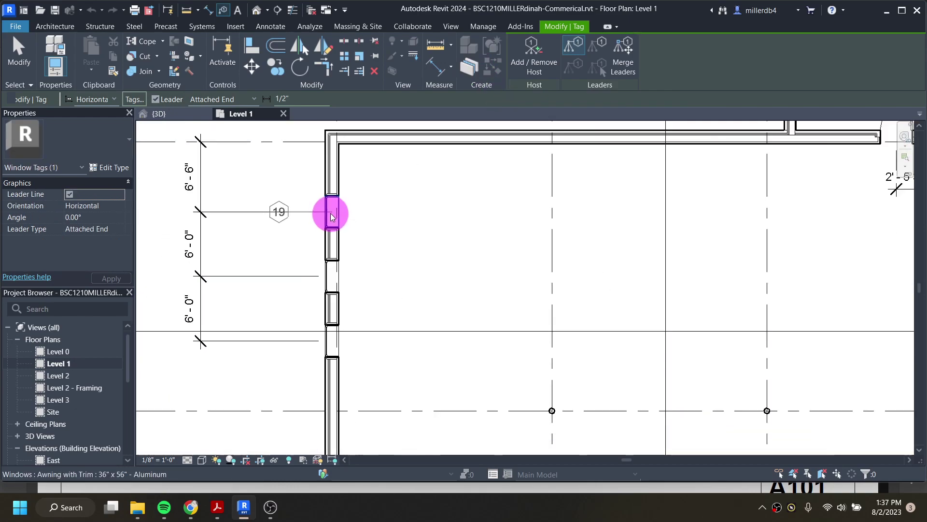
pyautogui.click(330, 217)
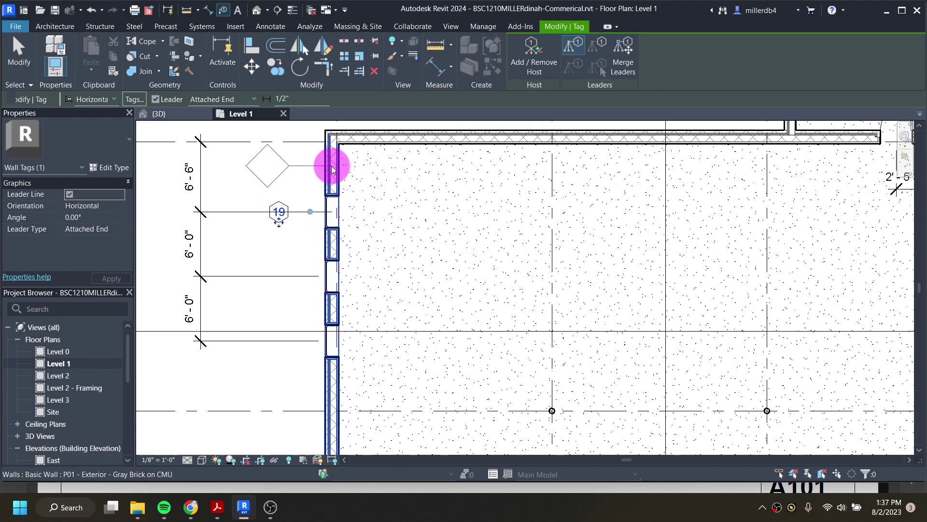
pyautogui.scroll(-3, 337, 174)
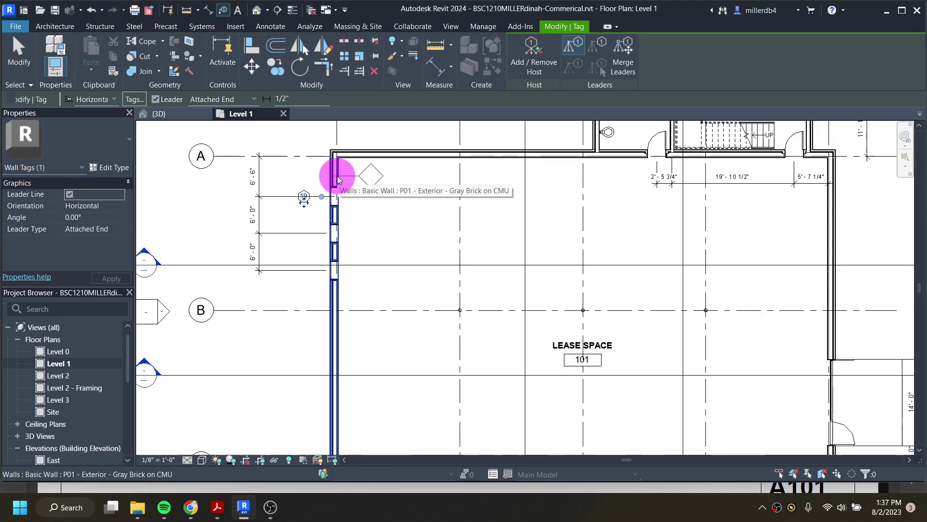
pyautogui.scroll(2, 654, 155)
pyautogui.scroll(-3, 652, 157)
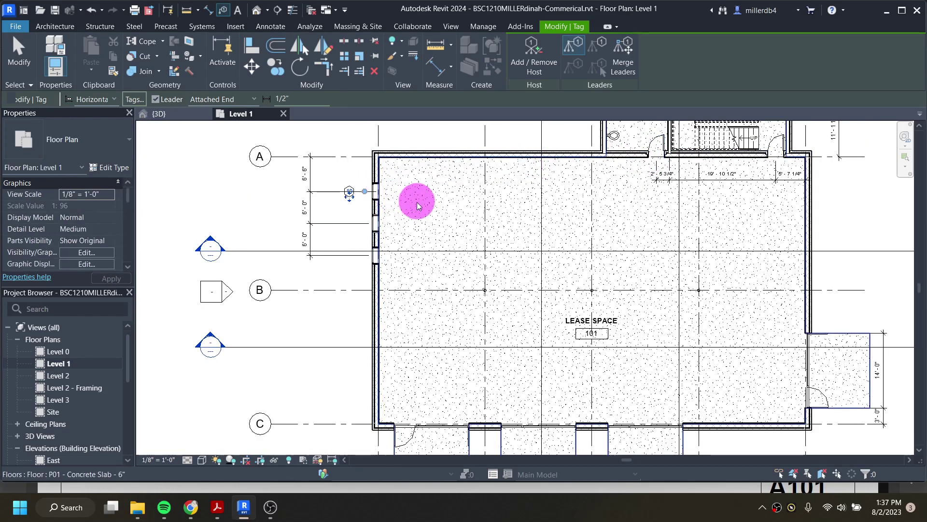
pyautogui.scroll(3, 414, 205)
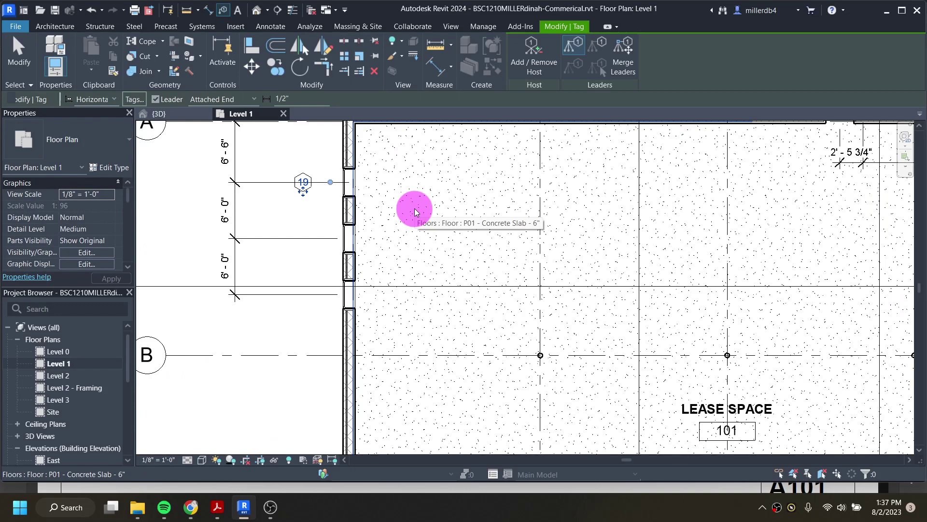
pyautogui.scroll(3, 325, 182)
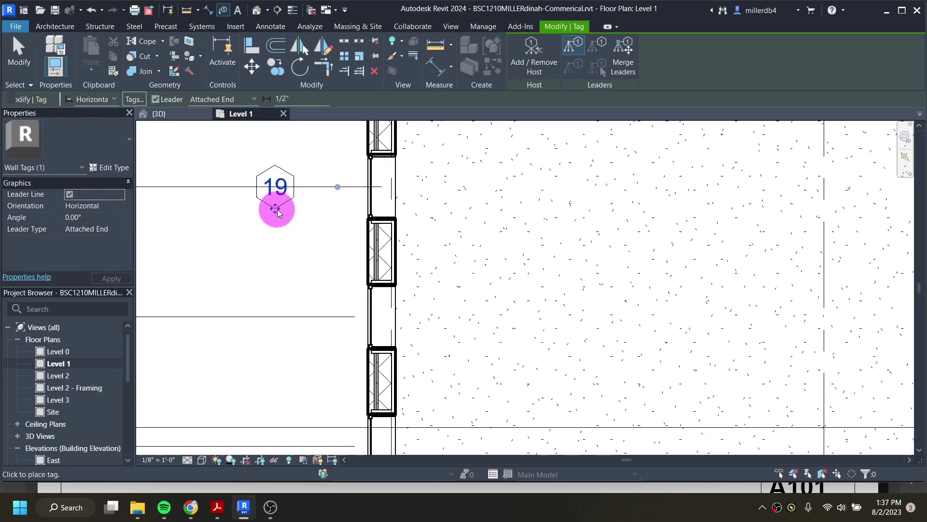
pyautogui.press('Escape')
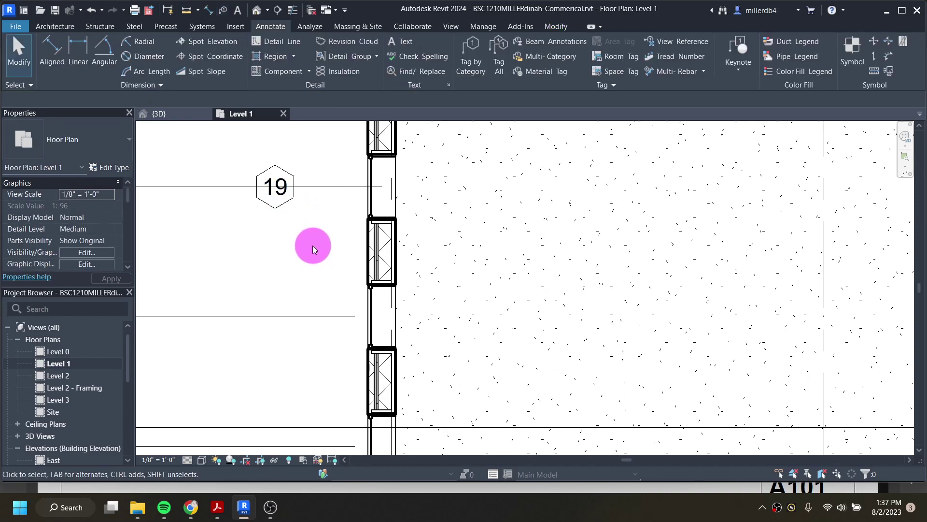
# Step: Turn off the window tag's leader line and move the tag horizontally until it sits close to the wall
pyautogui.click(285, 205)
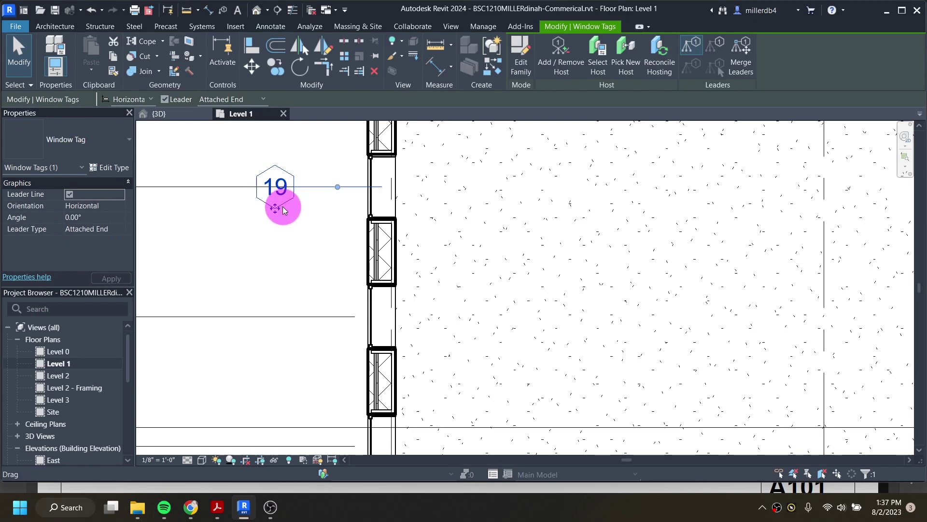
pyautogui.click(71, 196)
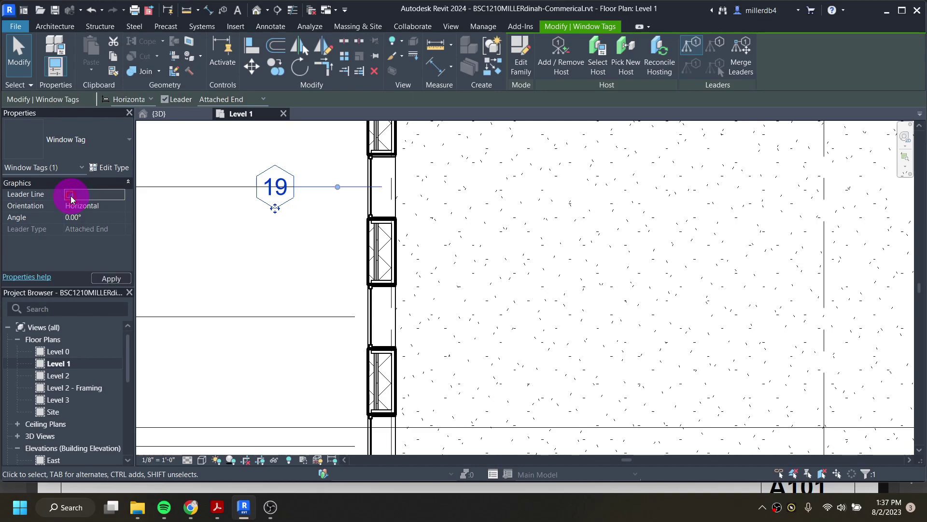
pyautogui.moveTo(276, 209); pyautogui.dragTo(341, 211)
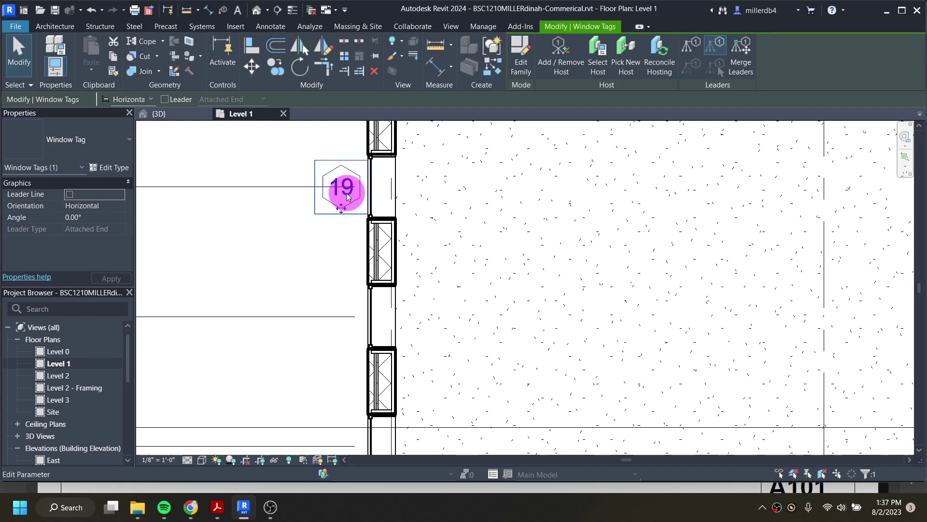
# Step: Change the window tag's mark to A and accept the change for the whole window type
pyautogui.click(347, 193)
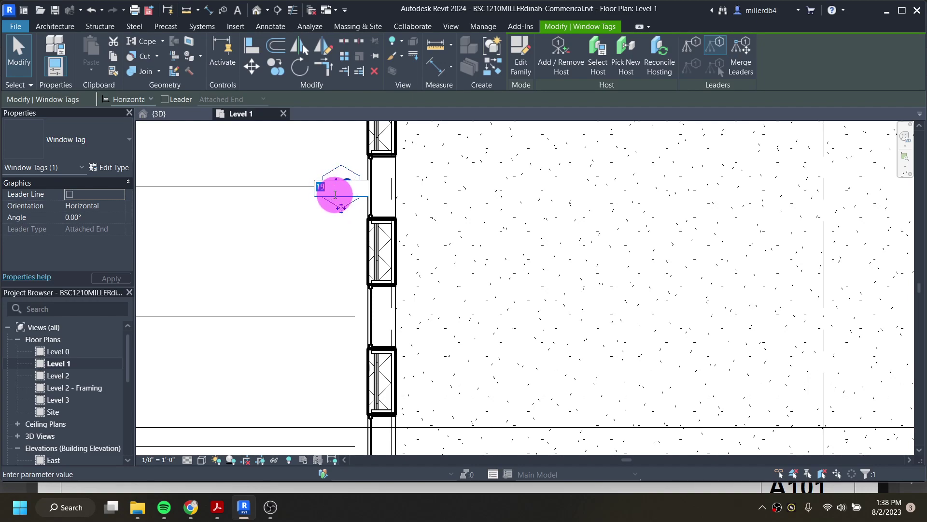
pyautogui.write('A')
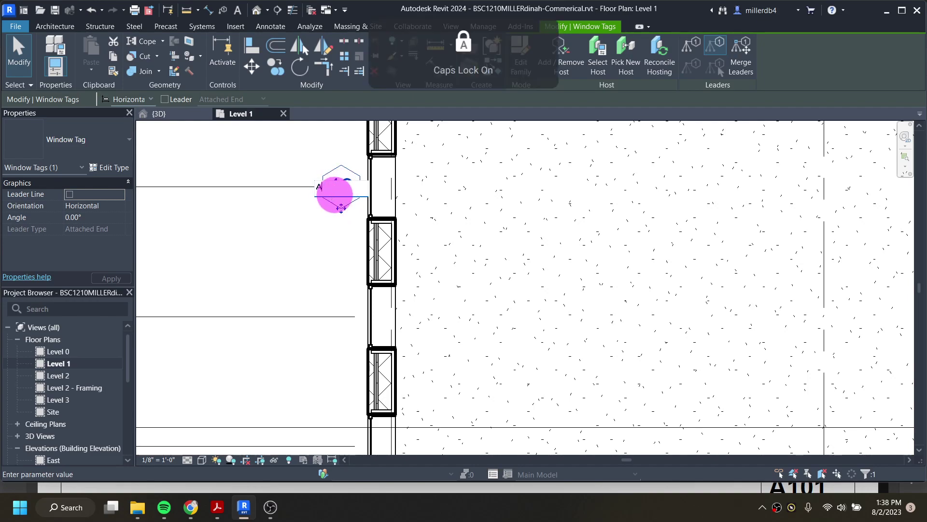
pyautogui.press('Return')
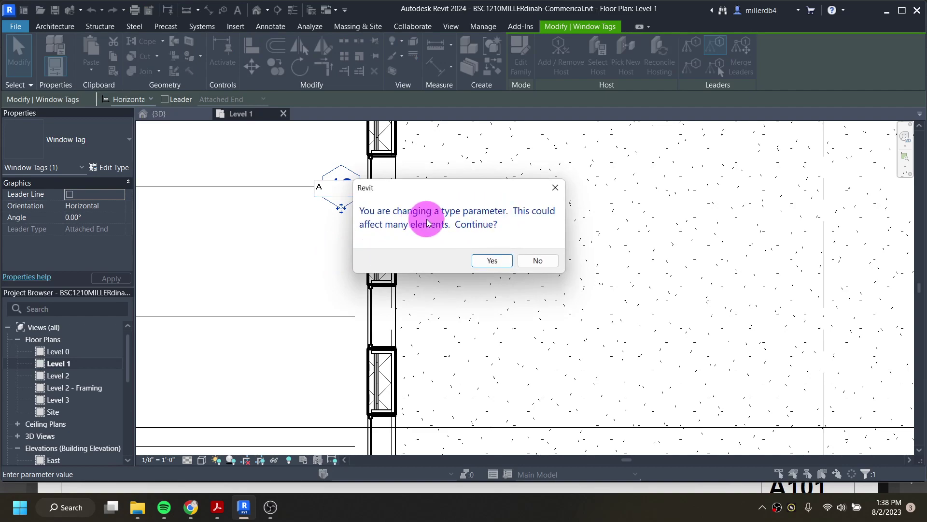
pyautogui.click(485, 263)
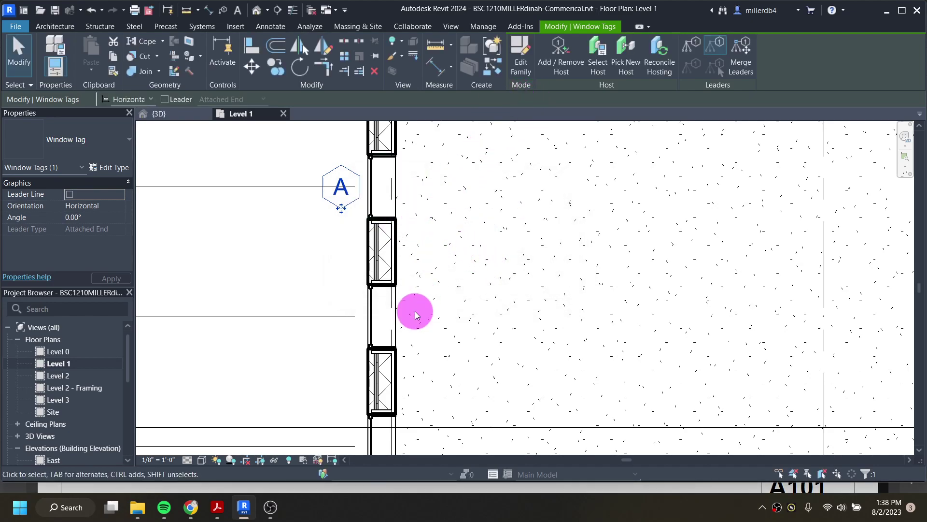
# Step: Add the middle window of the grid 1 wall as a second host of window tag A
pyautogui.click(553, 54)
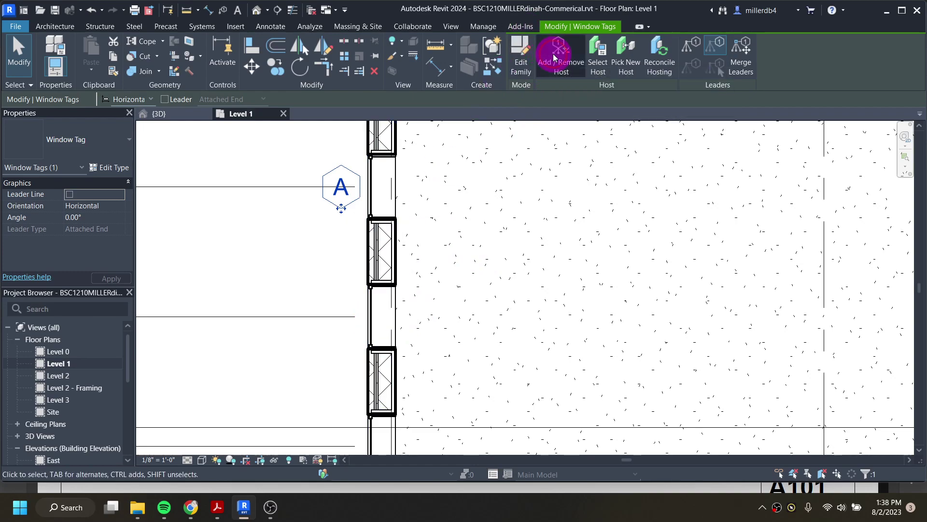
pyautogui.click(371, 310)
pyautogui.scroll(-3, 371, 311)
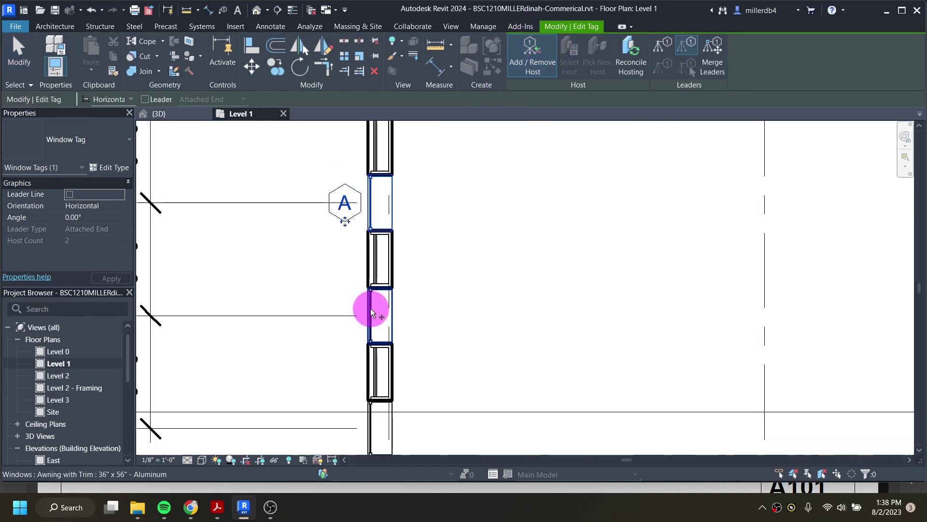
pyautogui.press('Escape')
pyautogui.press('Escape')
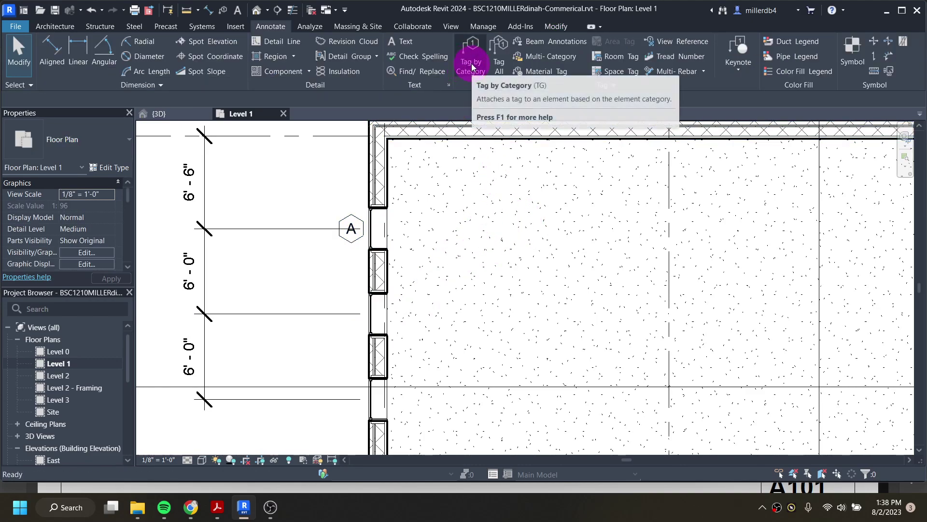
# Step: Tag by category the middle window and the one nearest grid B in the grid 1 wall, with the leader line off
pyautogui.click(472, 66)
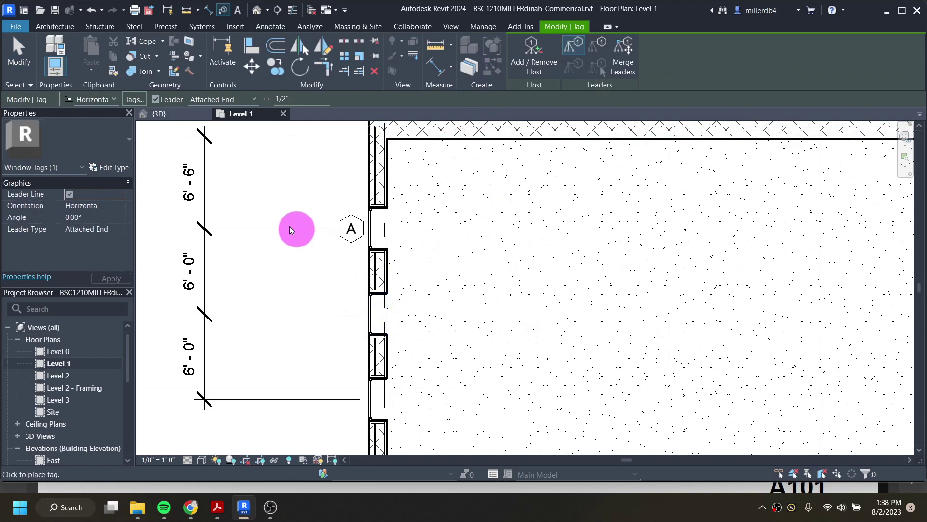
pyautogui.click(69, 195)
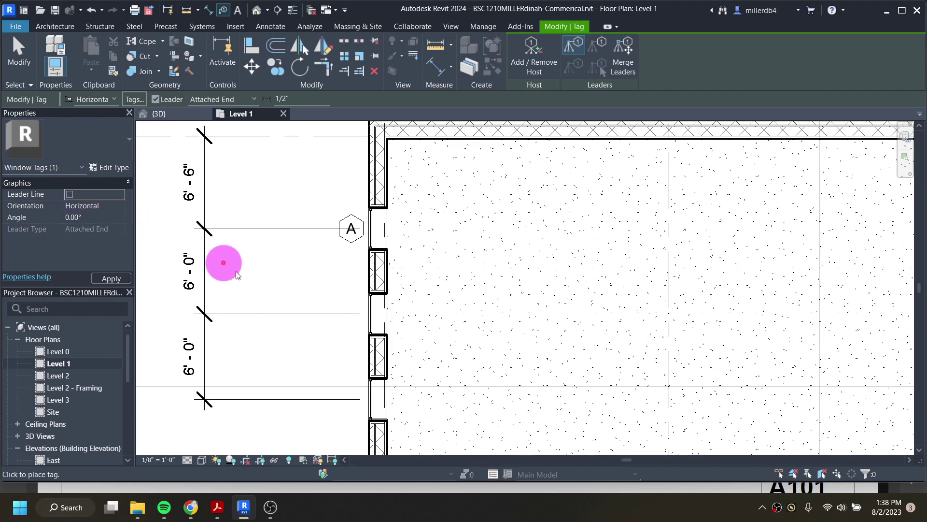
pyautogui.click(372, 325)
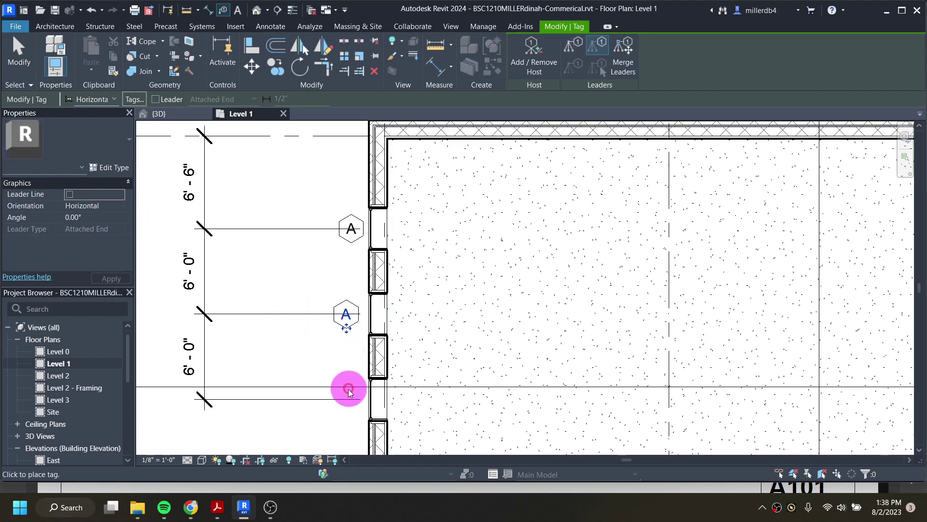
pyautogui.click(371, 398)
pyautogui.scroll(-5, 337, 431)
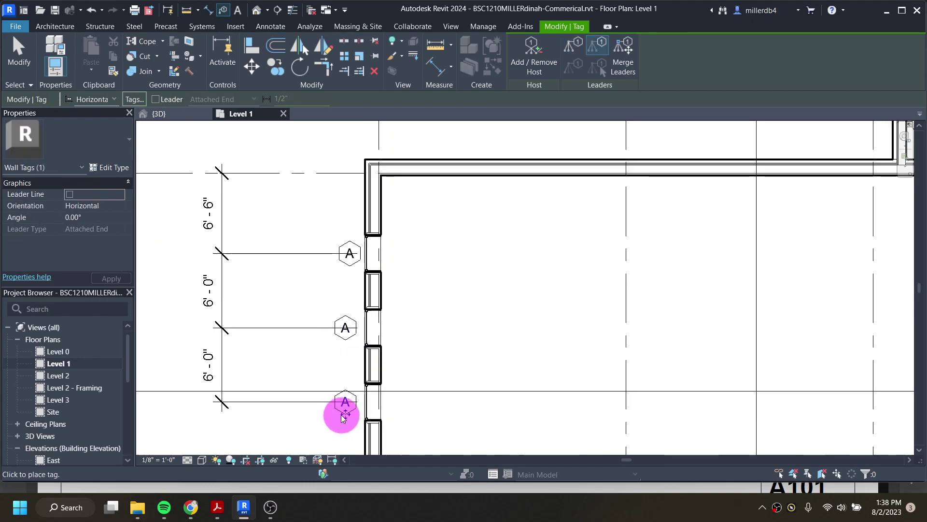
pyautogui.moveTo(543, 415)
pyautogui.mouseDown(button='middle')
pyautogui.moveTo(459, 307)
pyautogui.moveTo(456, 255)
pyautogui.moveTo(510, 315)
pyautogui.mouseUp(button='middle')
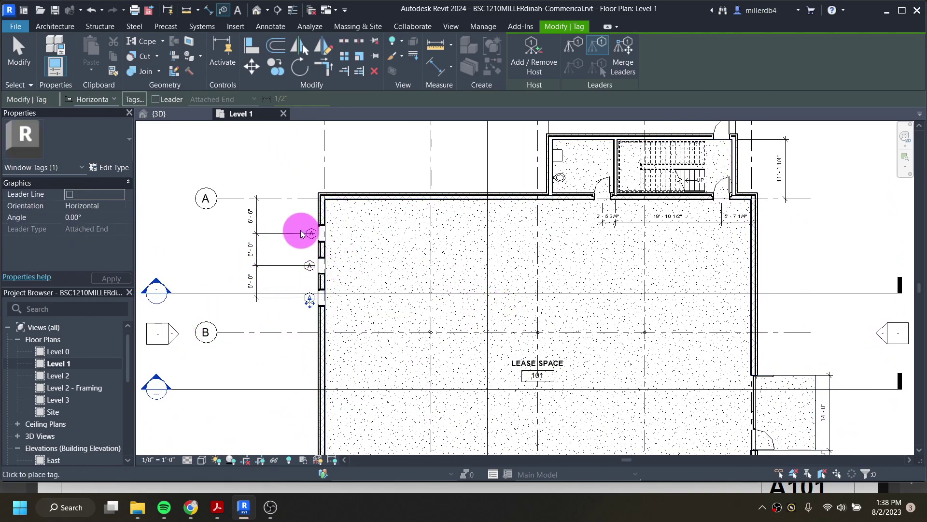
pyautogui.scroll(3, 306, 234)
pyautogui.press('Escape')
pyautogui.press('Escape')
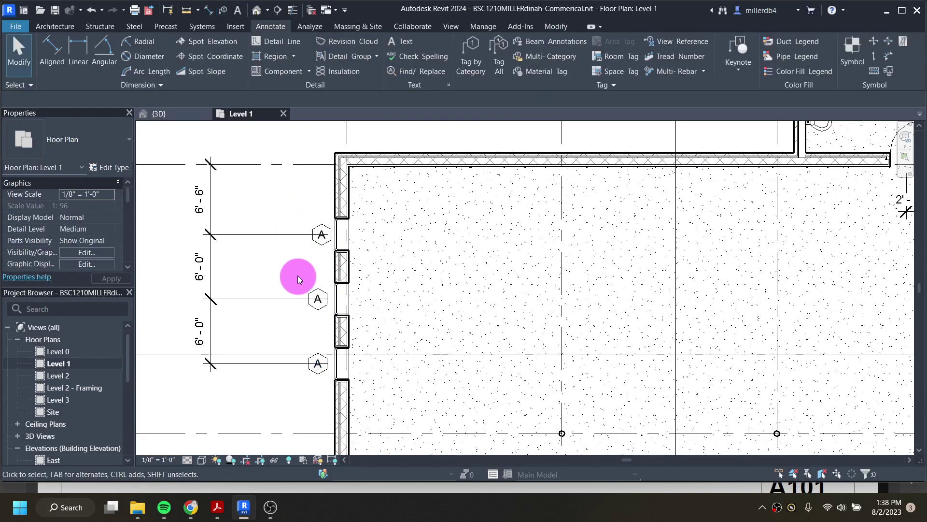
pyautogui.scroll(1, 320, 248)
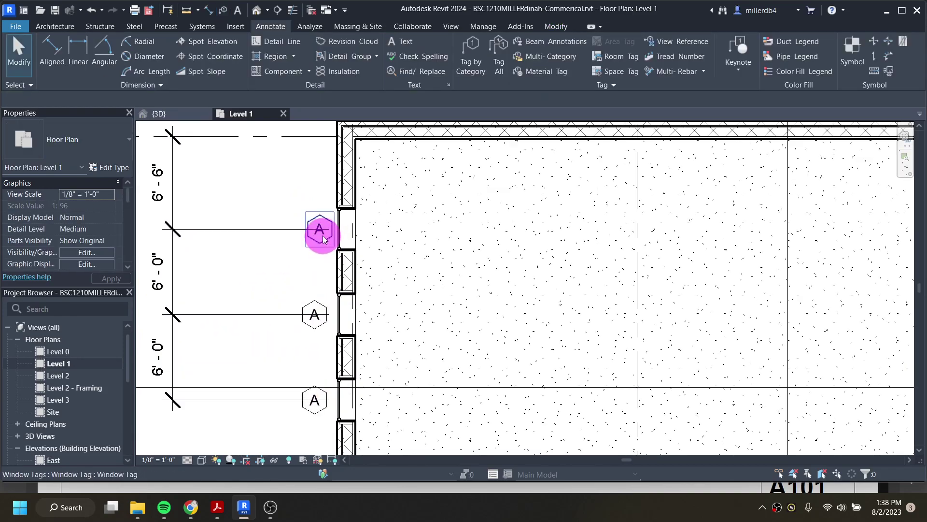
# Step: Change the mark of the window tag nearest grid A to B and accept the change for the whole window type
pyautogui.click(323, 237)
pyautogui.click(320, 230)
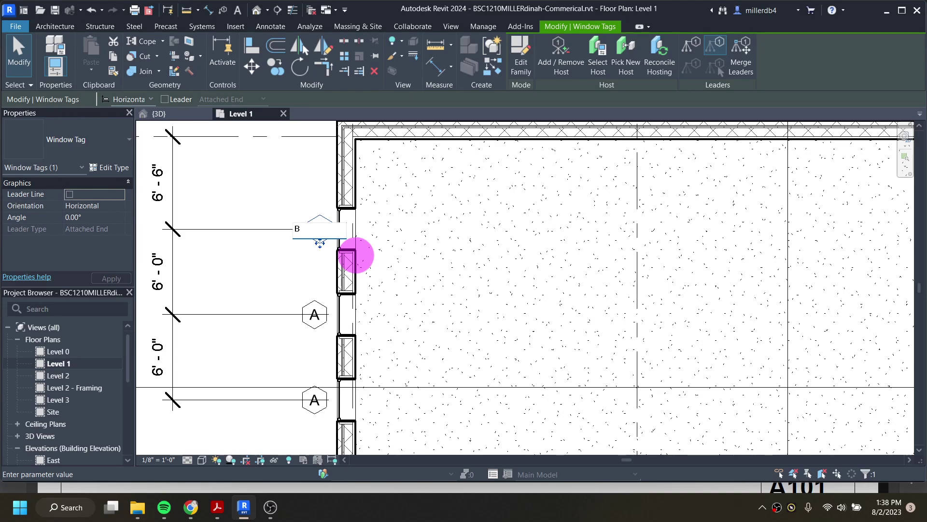
pyautogui.click(356, 255)
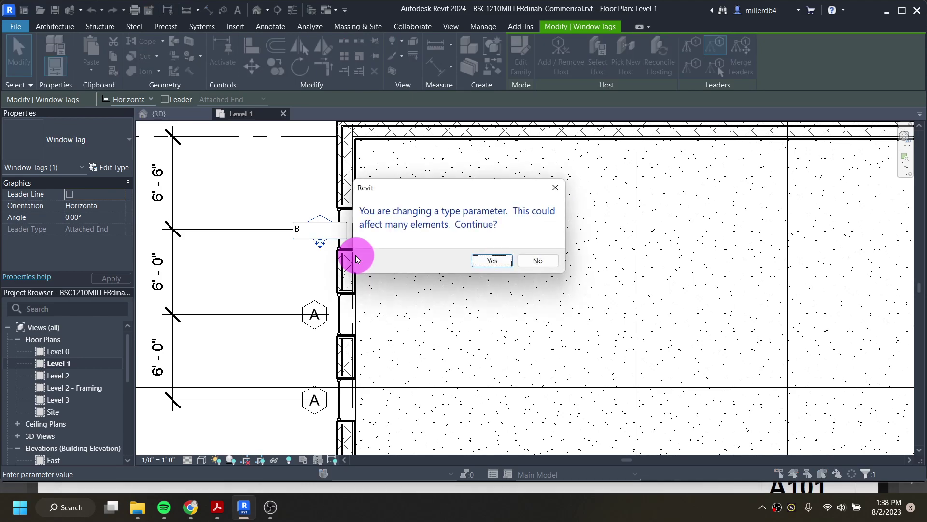
pyautogui.click(481, 263)
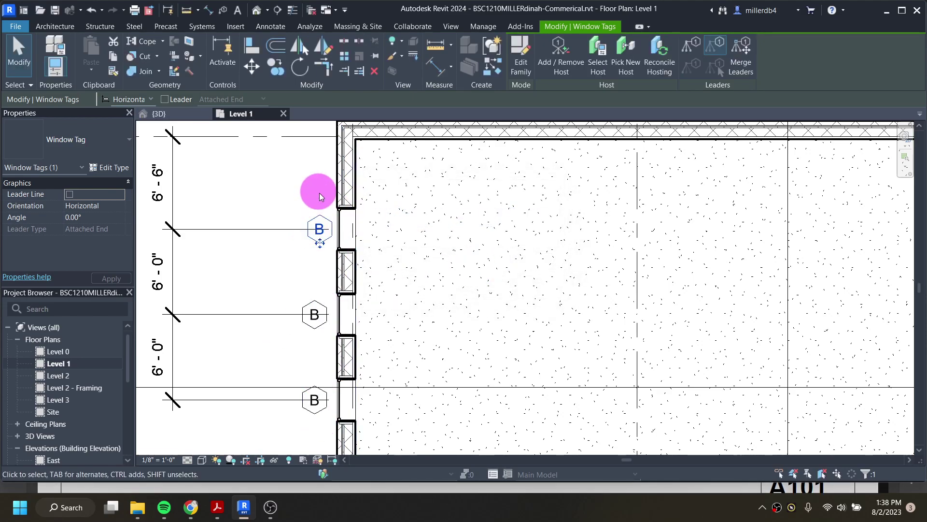
# Step: Set the same window tag's mark back to A and accept the type parameter change
pyautogui.click(320, 229)
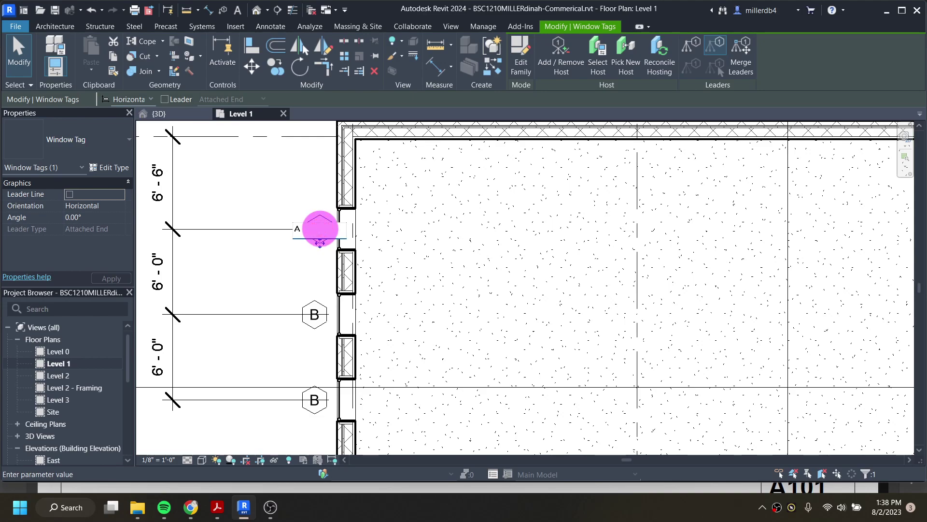
pyautogui.press('Return')
pyautogui.click(480, 264)
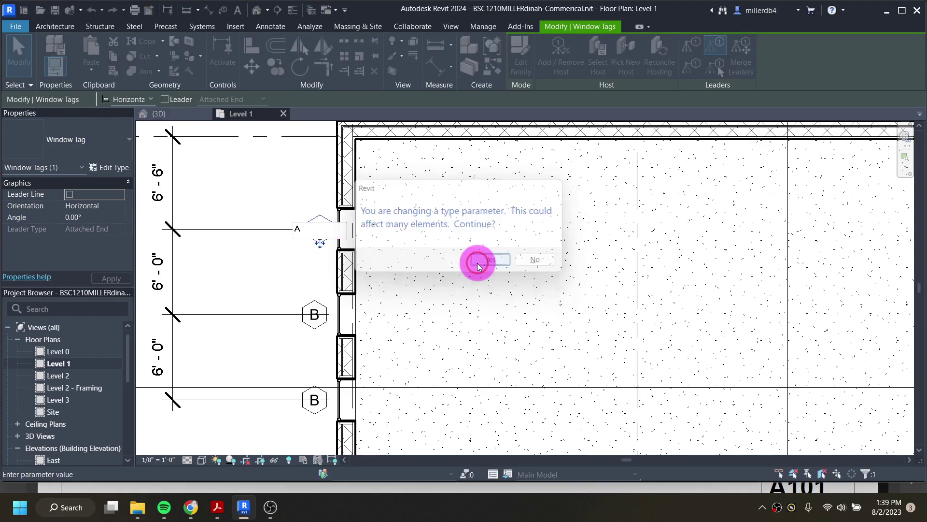
# Step: Align the window tag nearest grid A with the two other tags and shorten the dimension string's three window witness lines to clear the tags
pyautogui.moveTo(321, 246); pyautogui.dragTo(254, 243)
pyautogui.moveTo(255, 243); pyautogui.dragTo(314, 243)
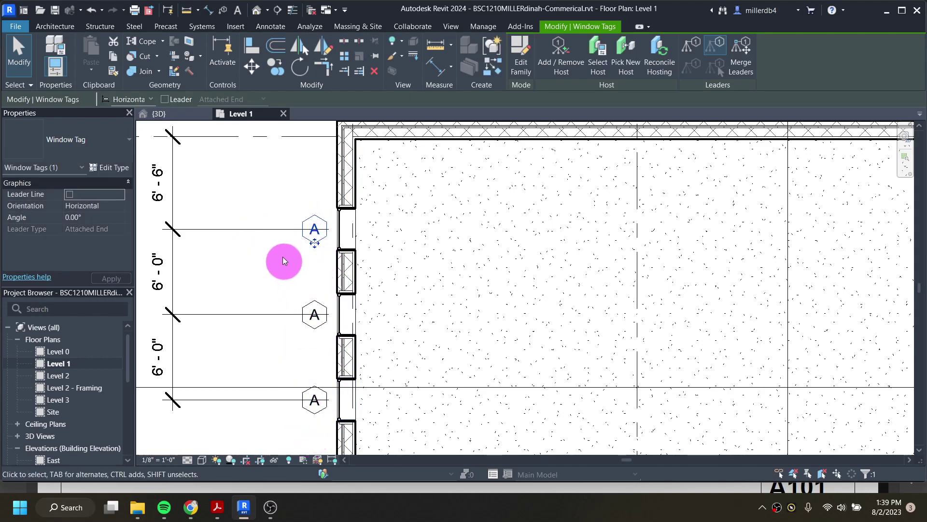
pyautogui.click(272, 230)
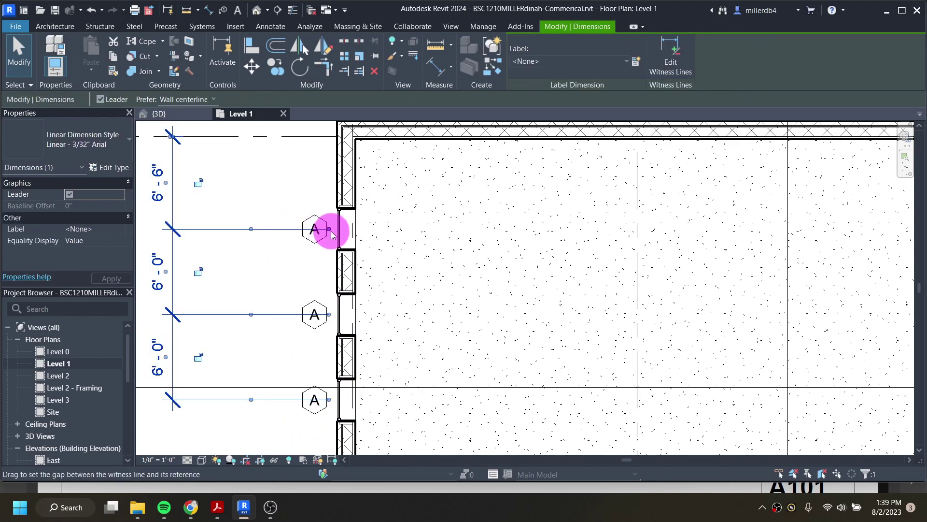
pyautogui.moveTo(330, 232); pyautogui.dragTo(297, 231)
pyautogui.moveTo(329, 314); pyautogui.dragTo(298, 317)
pyautogui.moveTo(329, 399); pyautogui.dragTo(298, 398)
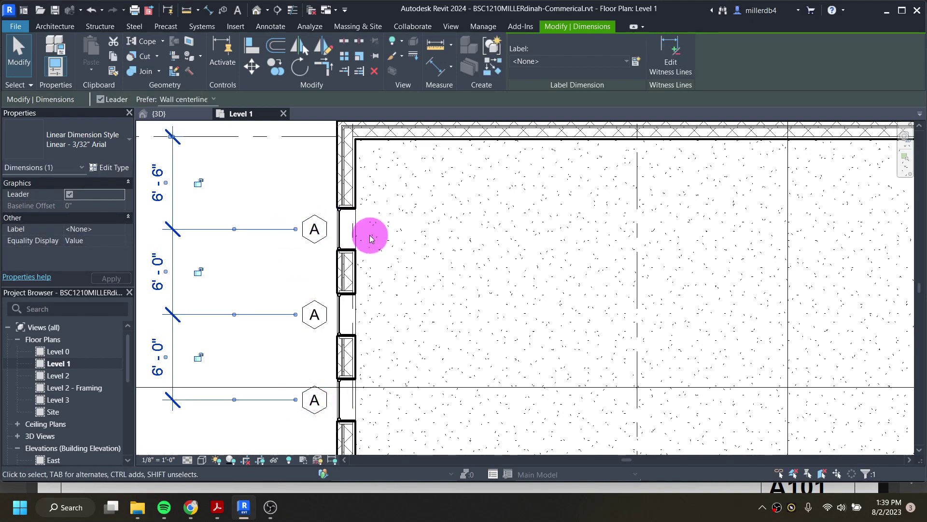
# Step: Tag by category the restroom door in the grid A wall, without a leader line
pyautogui.scroll(-5, 359, 251)
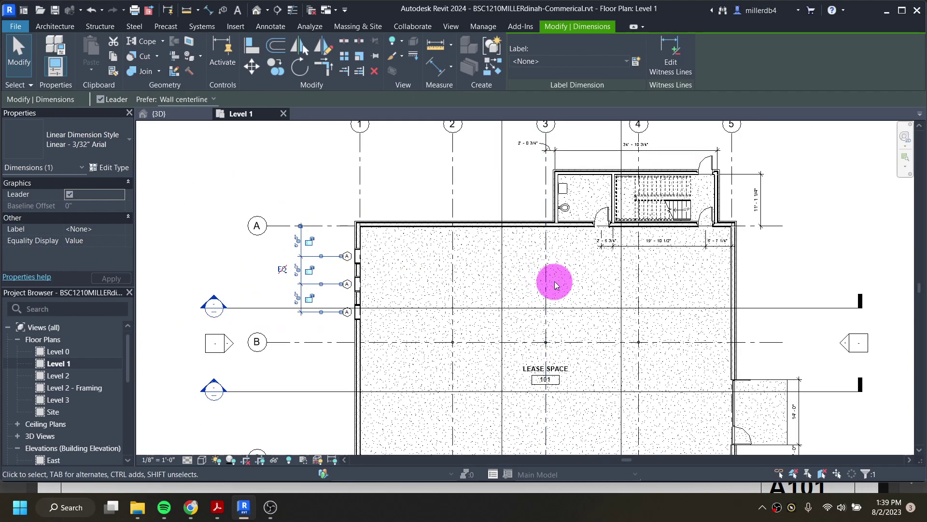
pyautogui.click(585, 295)
pyautogui.moveTo(568, 299); pyautogui.dragTo(459, 290, button='middle')
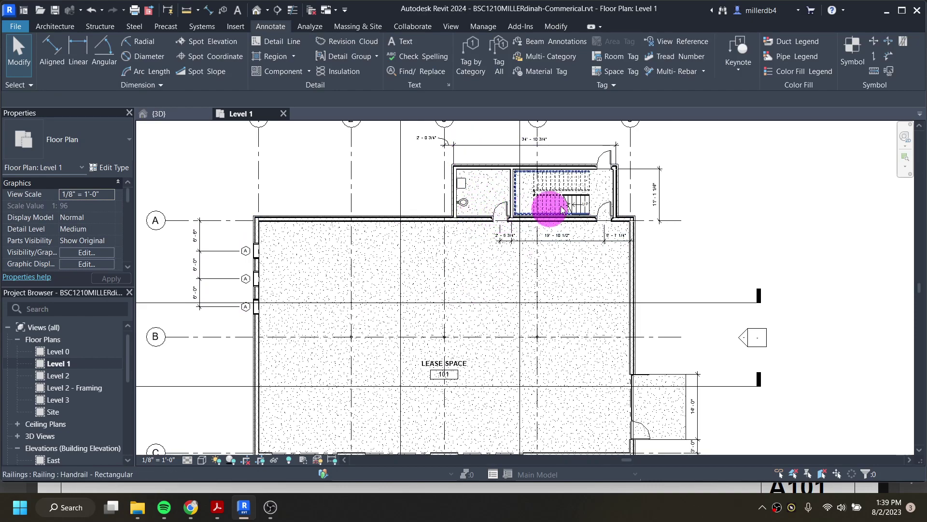
pyautogui.scroll(3, 580, 204)
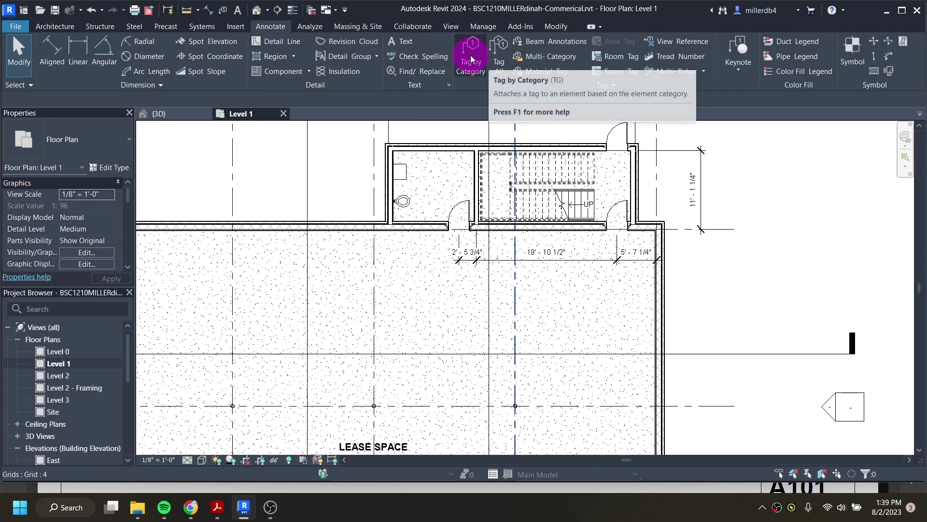
pyautogui.click(469, 55)
pyautogui.click(459, 213)
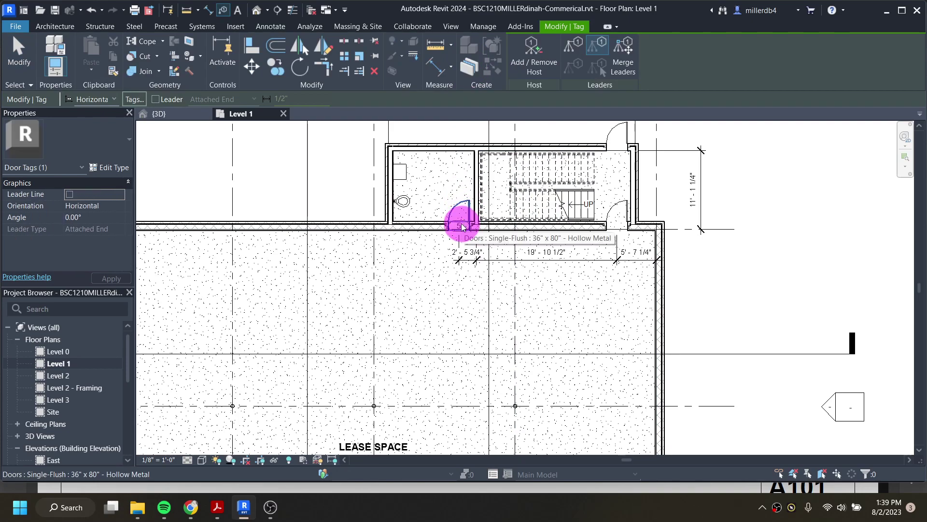
pyautogui.scroll(-2, 462, 218)
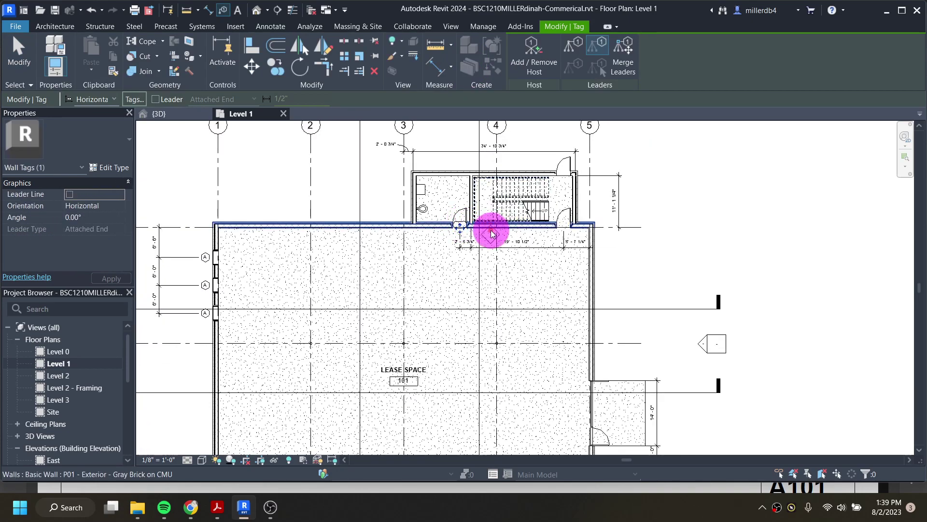
pyautogui.scroll(3, 472, 224)
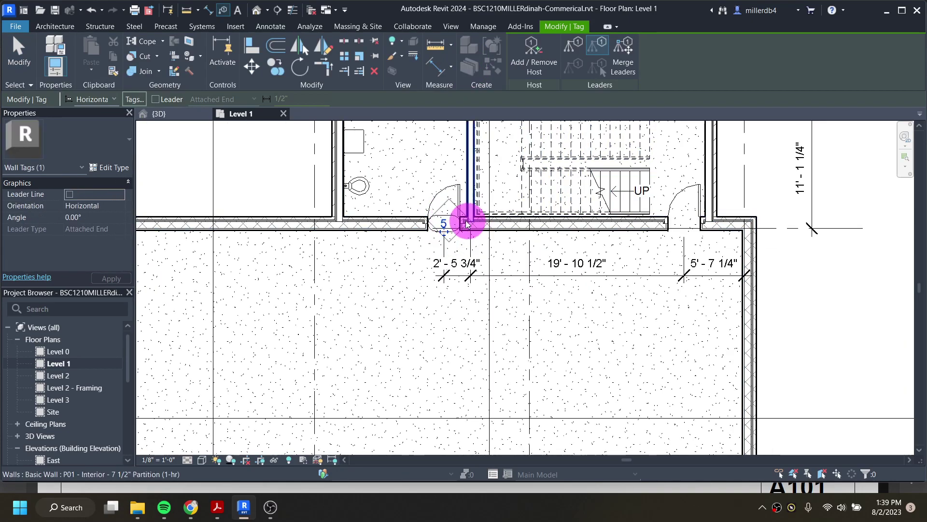
pyautogui.scroll(-2, 459, 230)
pyautogui.scroll(-1, 460, 237)
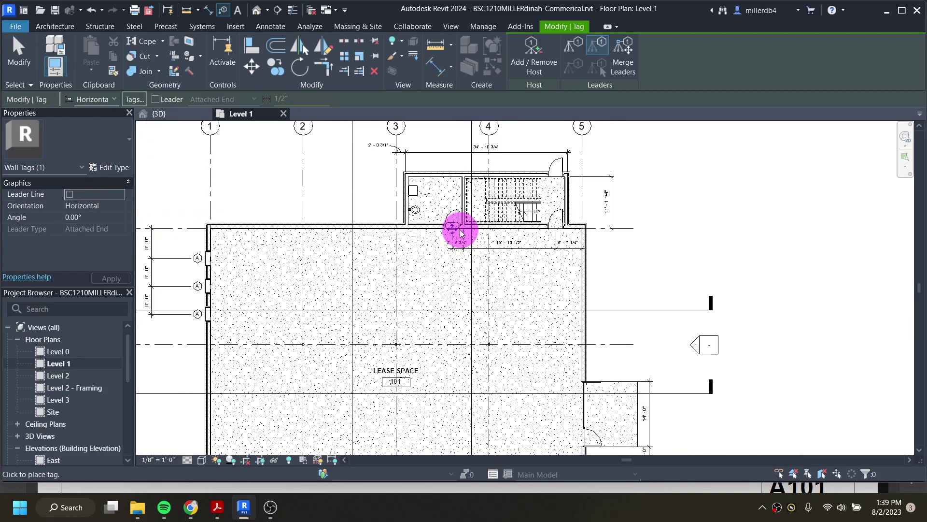
pyautogui.scroll(3, 460, 233)
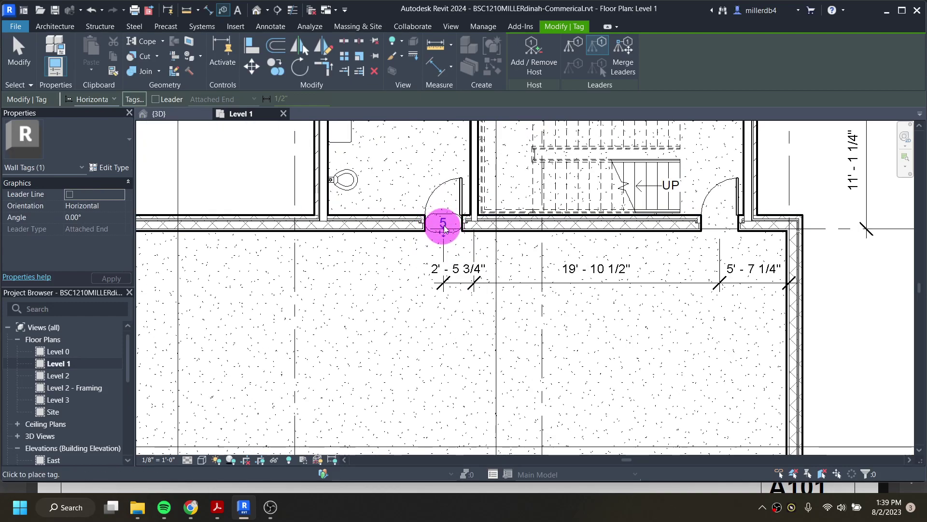
pyautogui.press('Escape')
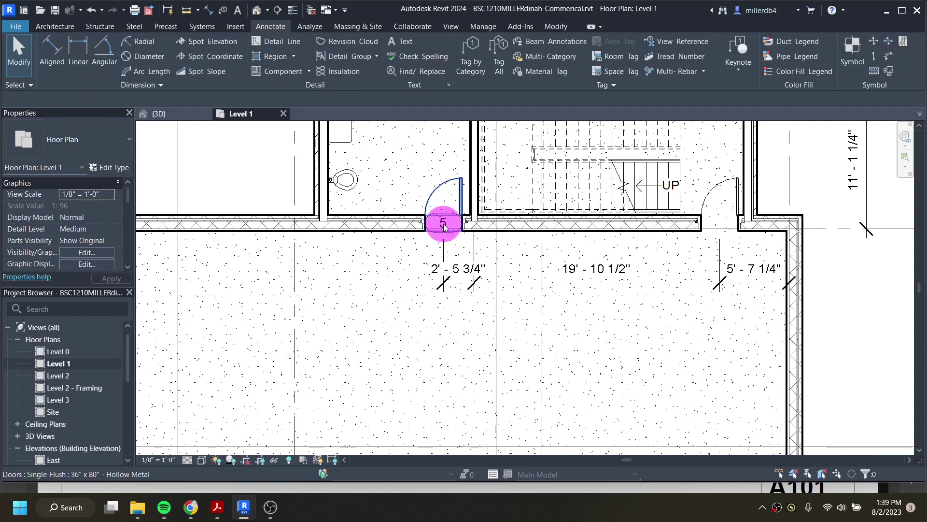
# Step: Set the restroom door's mark to 1 through its door tag
pyautogui.scroll(4, 447, 217)
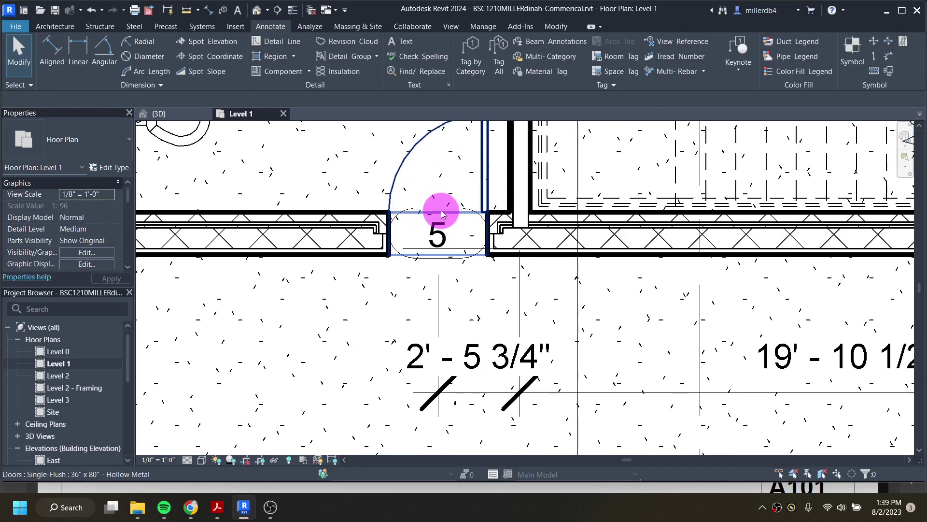
pyautogui.click(439, 240)
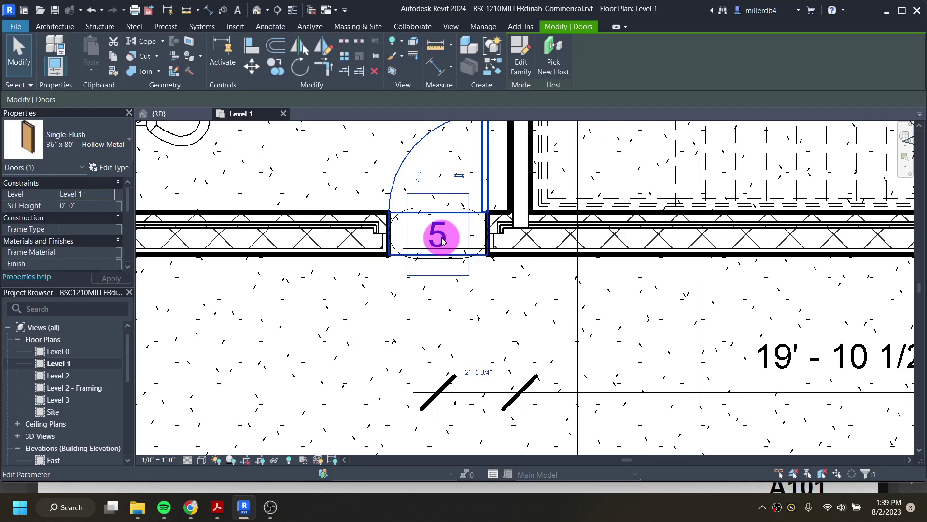
pyautogui.click(442, 240)
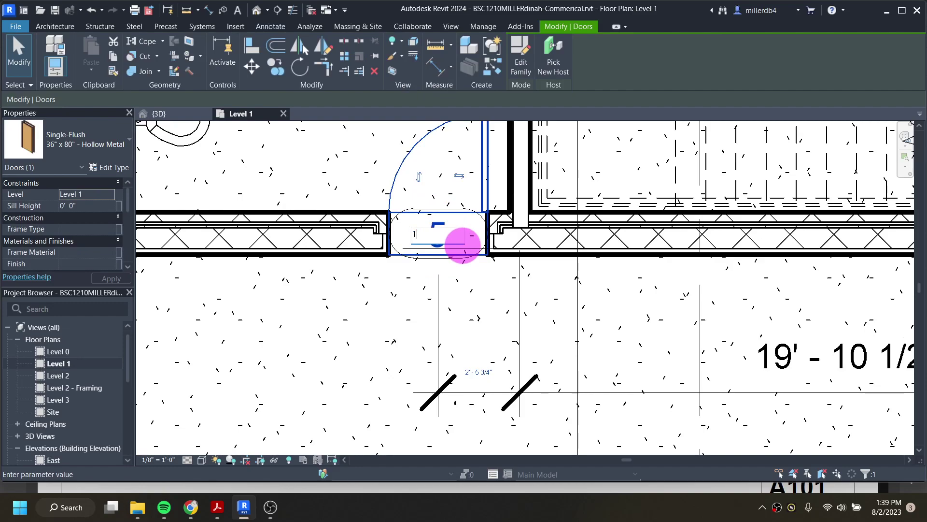
pyautogui.press('Return')
pyautogui.scroll(-4, 463, 249)
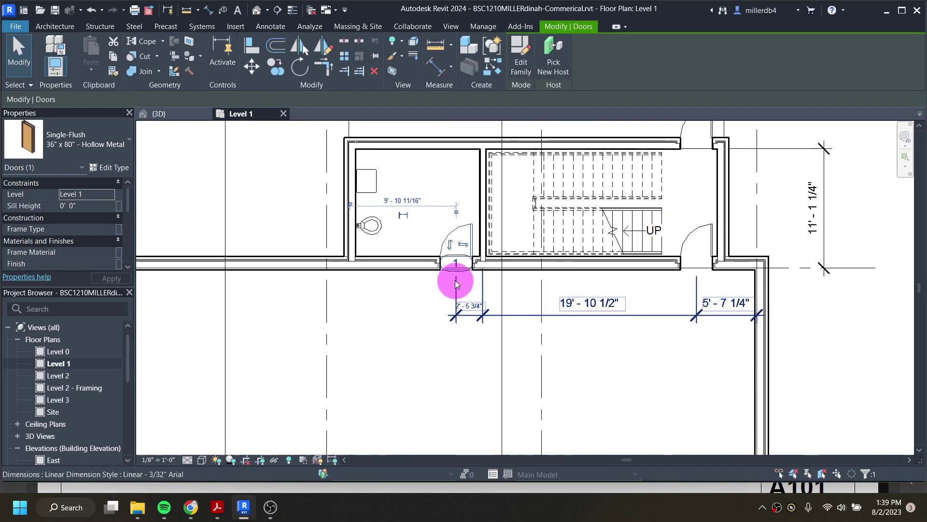
pyautogui.click(493, 293)
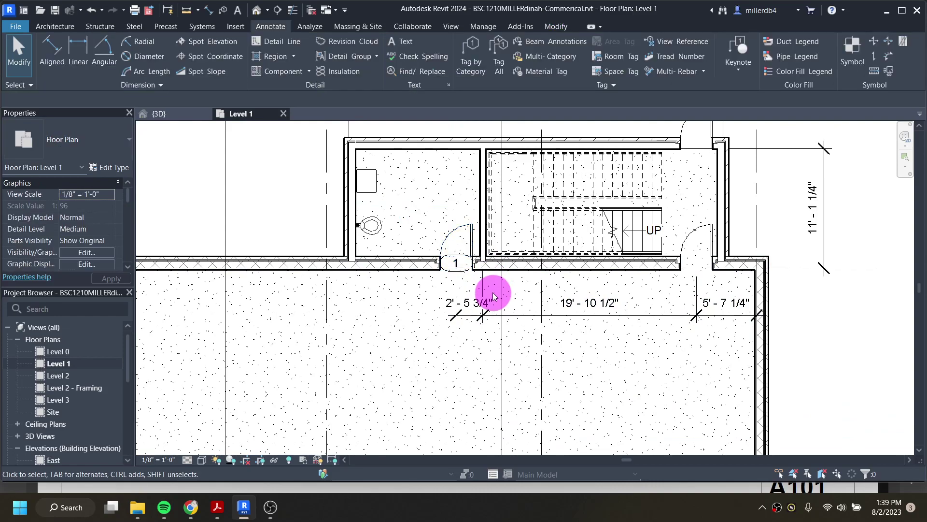
# Step: Tag by category the stair room's door in the grid A wall and its exterior door, without leader lines
pyautogui.click(469, 58)
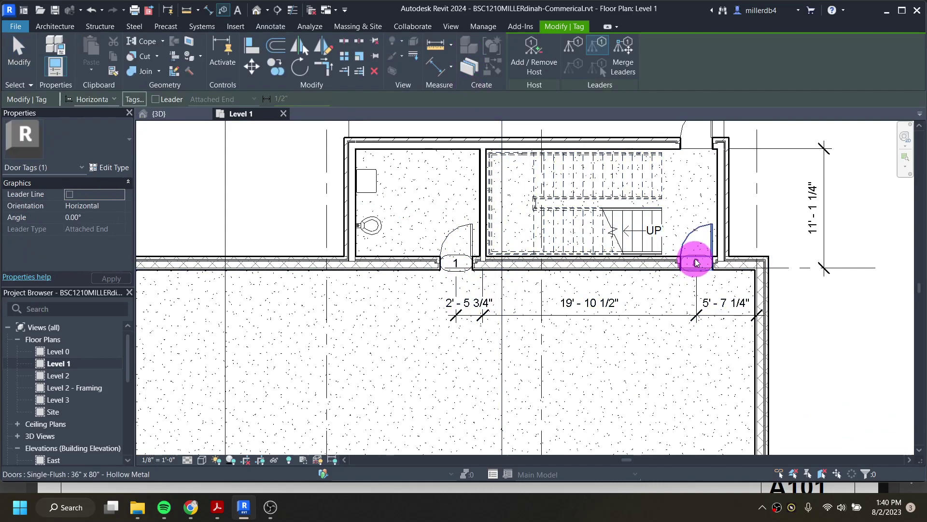
pyautogui.scroll(-3, 694, 263)
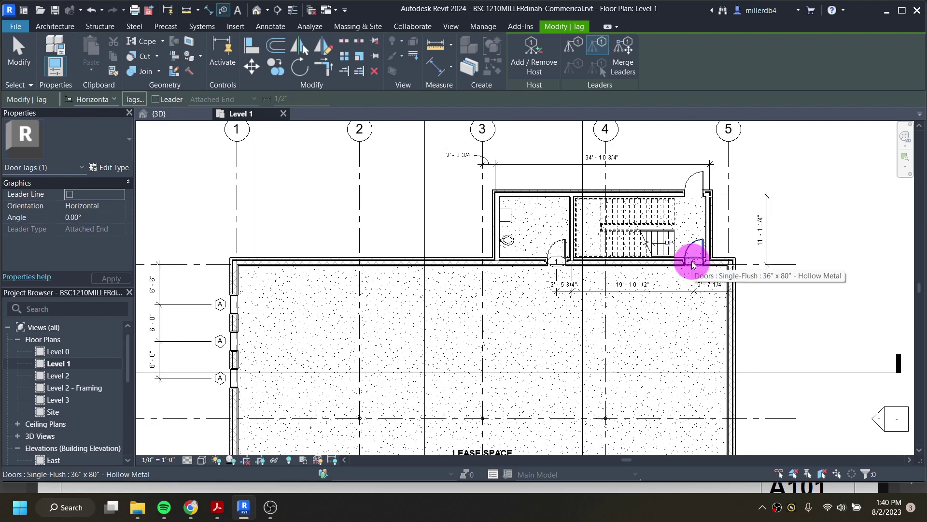
pyautogui.click(692, 262)
pyautogui.moveTo(668, 279); pyautogui.dragTo(585, 294, button='middle')
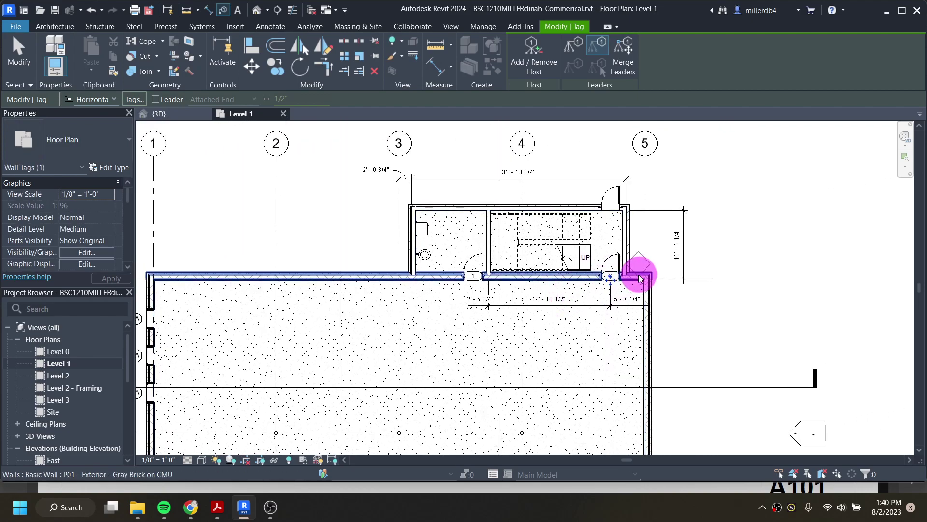
pyautogui.click(613, 203)
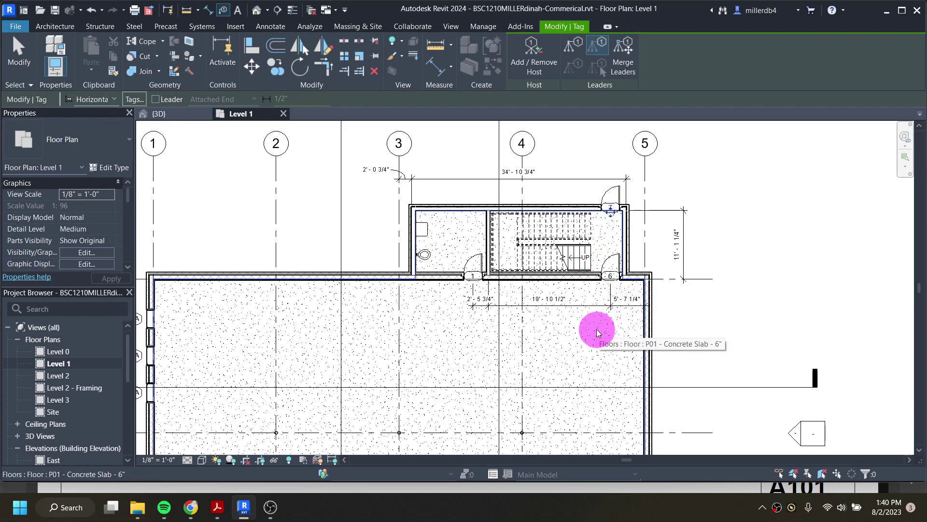
pyautogui.scroll(3, 611, 275)
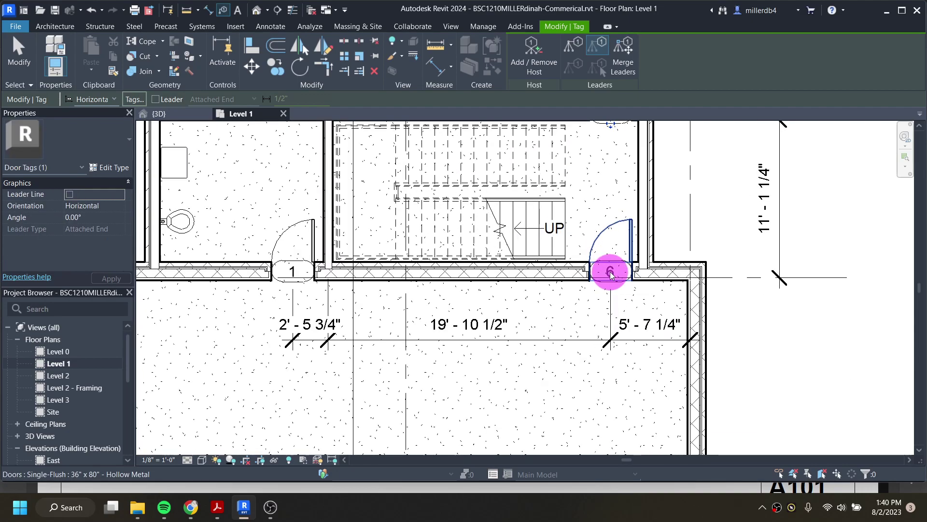
pyautogui.press('Escape')
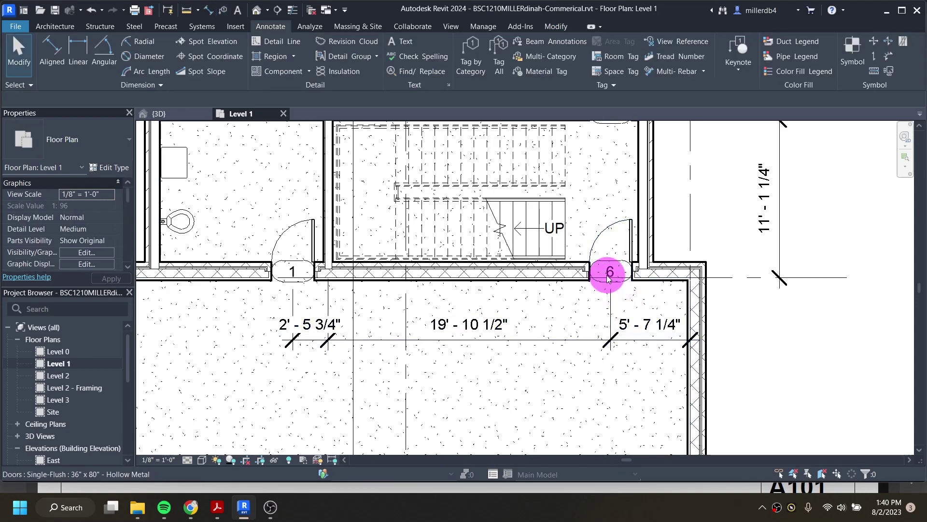
# Step: Set the mark of the stair room's door in the grid A wall to 2
pyautogui.click(612, 275)
pyautogui.click(611, 275)
pyautogui.write('2')
pyautogui.press('Return')
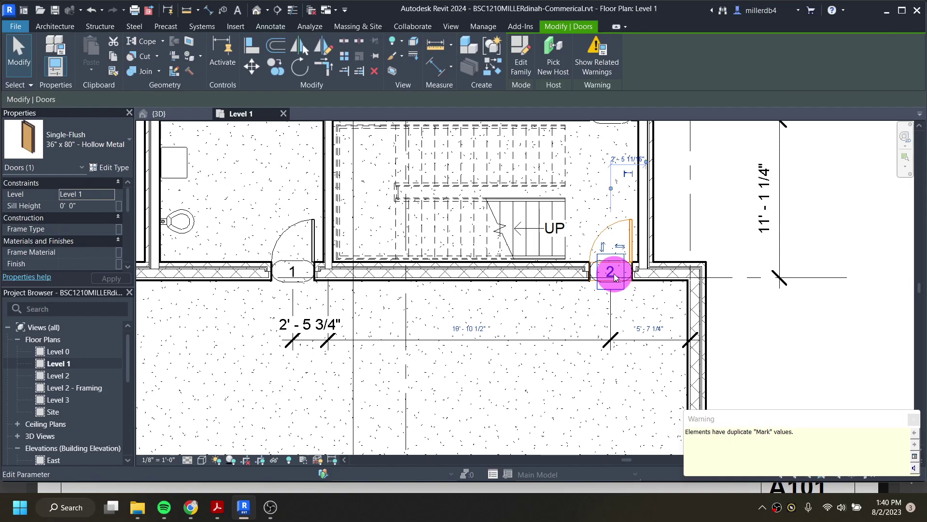
pyautogui.scroll(-2, 681, 263)
pyautogui.press('Escape')
# Step: Set the mark of the stair room's exterior door to 3
pyautogui.scroll(-3, 690, 249)
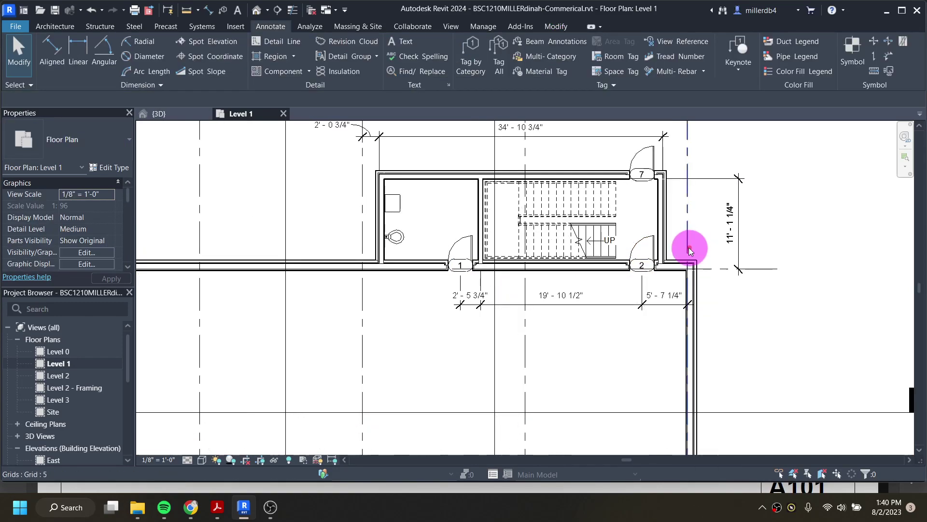
pyautogui.scroll(2, 659, 263)
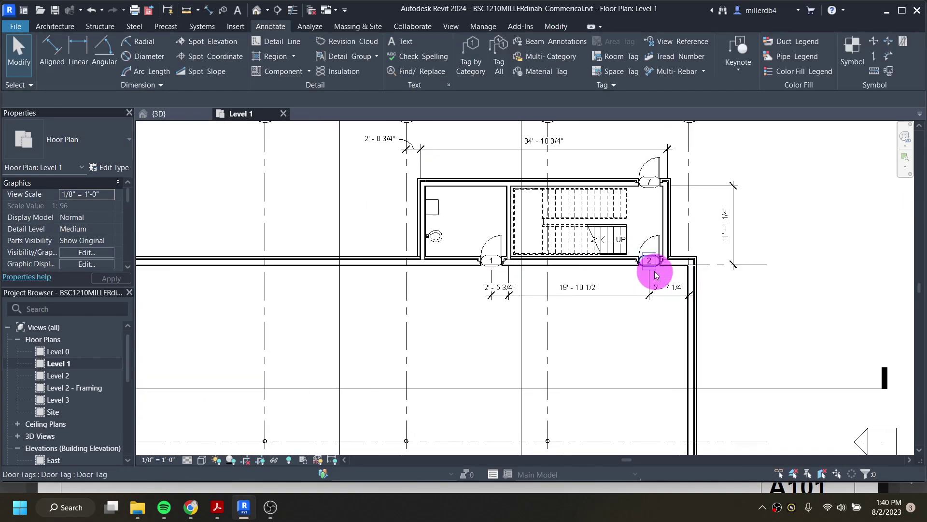
pyautogui.click(651, 185)
pyautogui.click(650, 184)
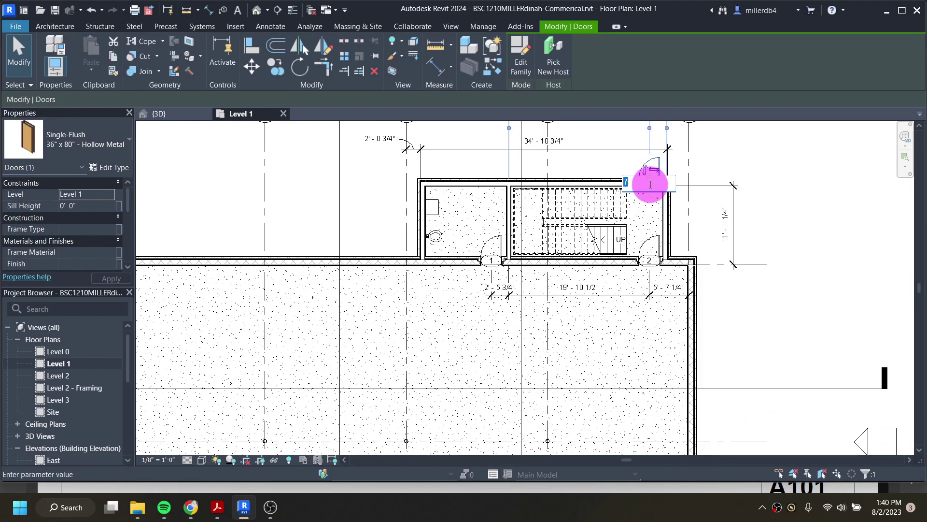
pyautogui.write('3')
pyautogui.press('Return')
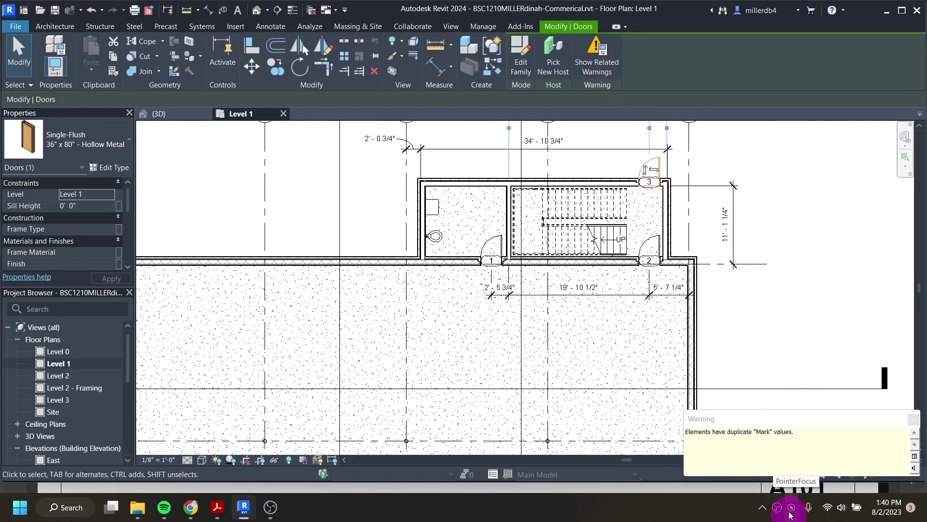
# Step: Show the doors behind the duplicate Mark warning in the available plan and 3D views, and close the warning report
pyautogui.click(598, 68)
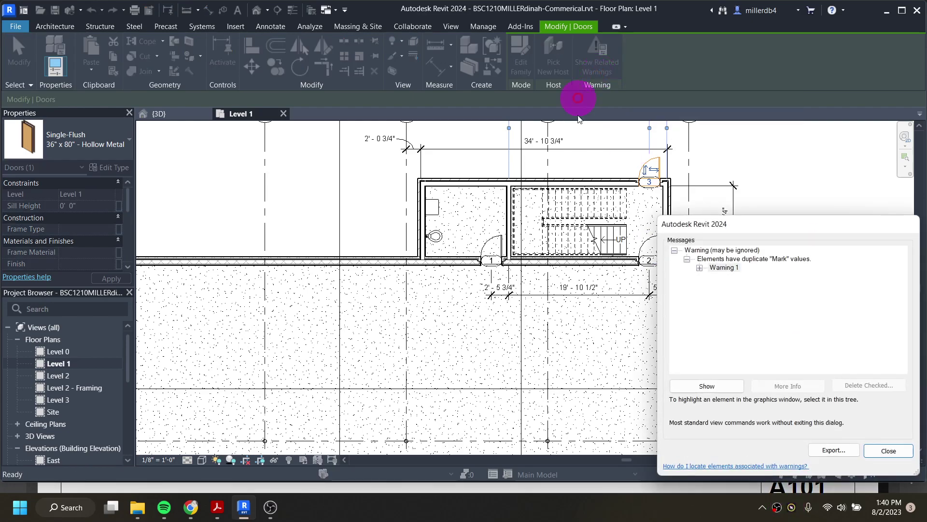
pyautogui.click(708, 386)
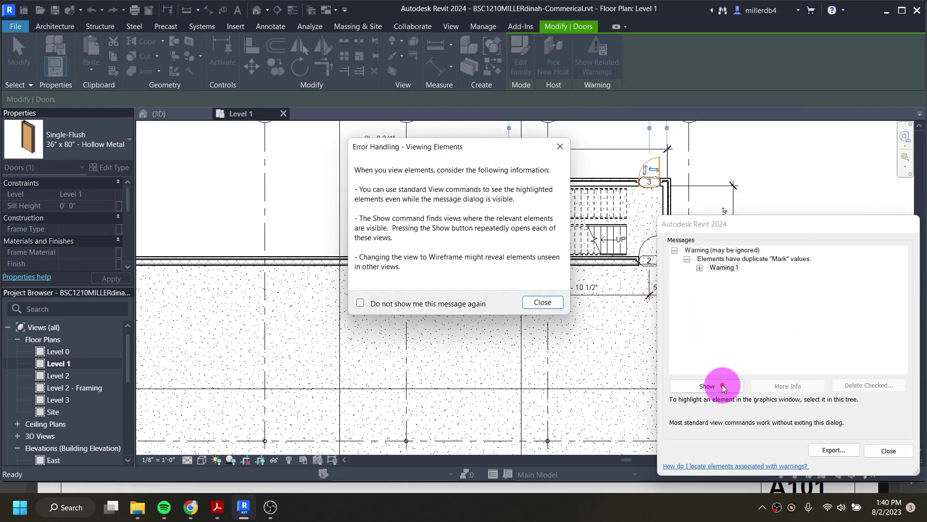
pyautogui.click(543, 301)
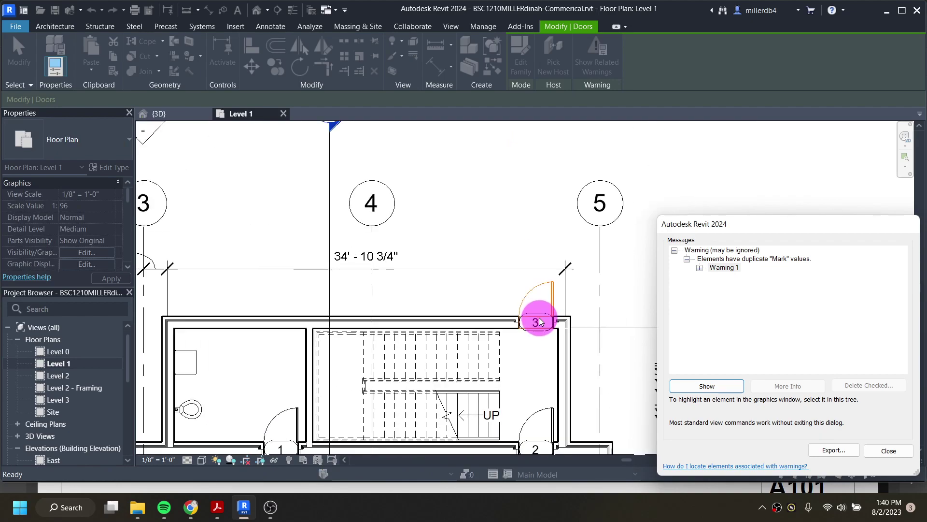
pyautogui.click(725, 386)
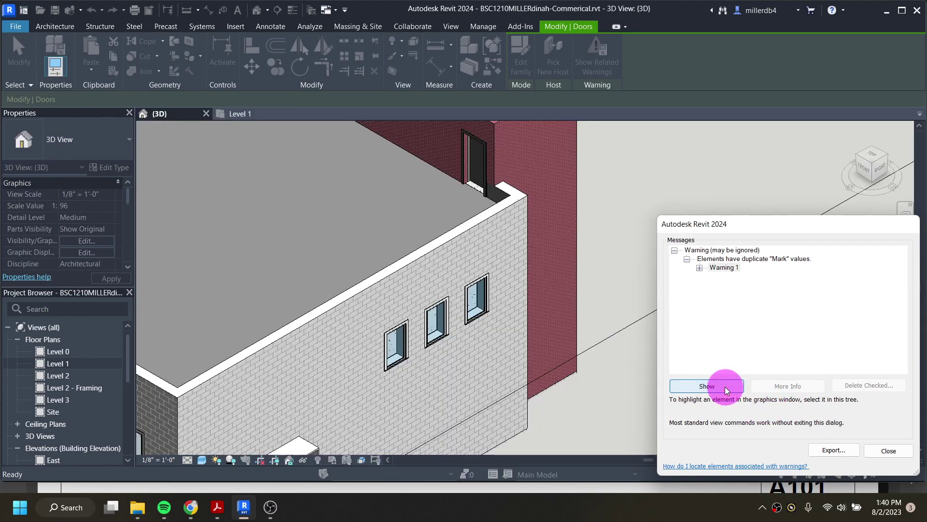
pyautogui.scroll(-4, 550, 377)
pyautogui.scroll(2, 525, 420)
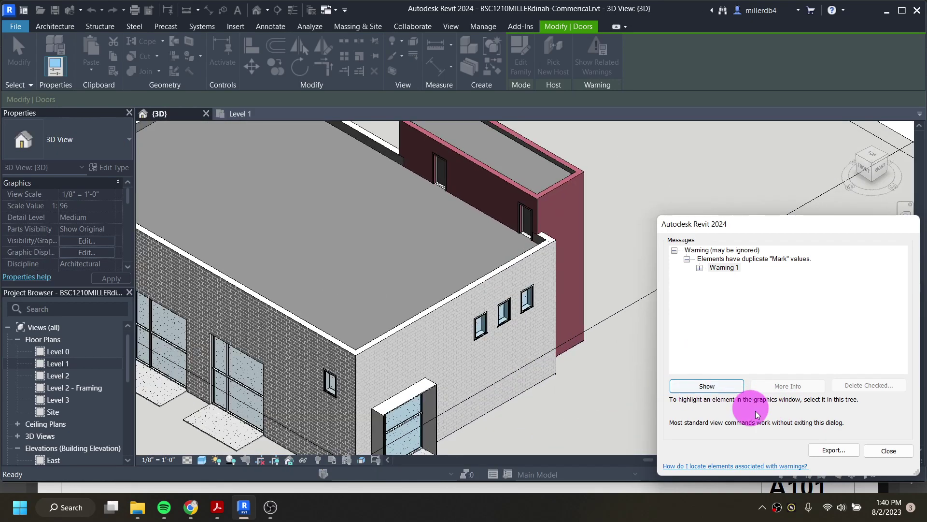
pyautogui.click(880, 450)
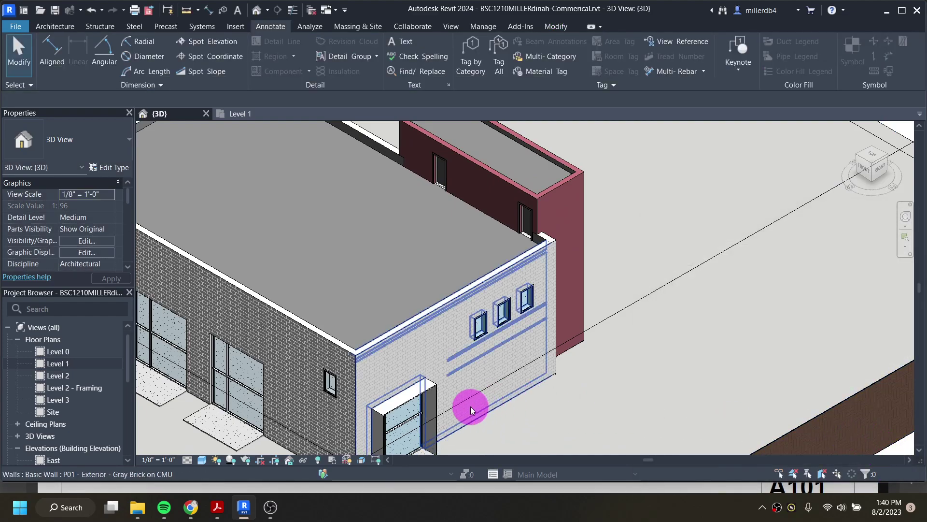
# Step: Return to the Level 1 floor plan and review the restroom and stair door tags and the rest of the plan
pyautogui.doubleClick(54, 365)
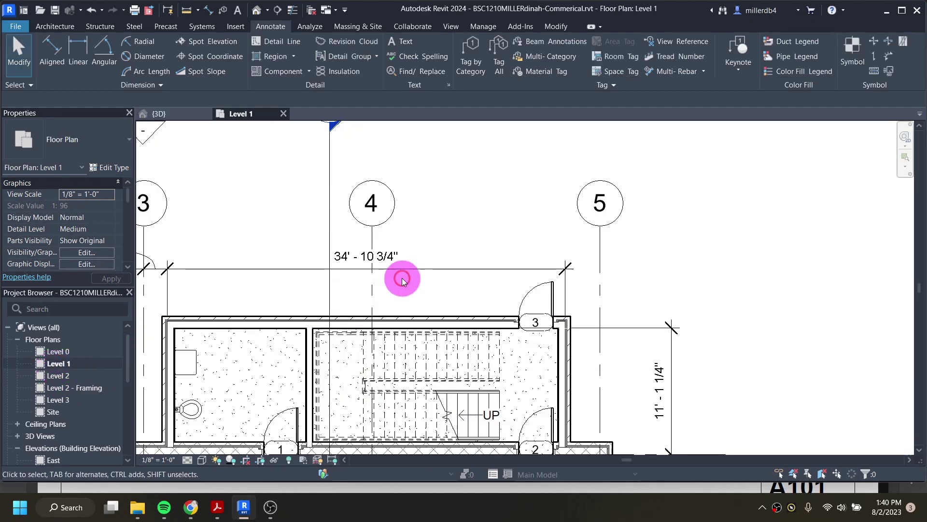
pyautogui.scroll(-3, 498, 299)
pyautogui.moveTo(365, 411); pyautogui.dragTo(387, 326, button='middle')
pyautogui.scroll(5, 377, 326)
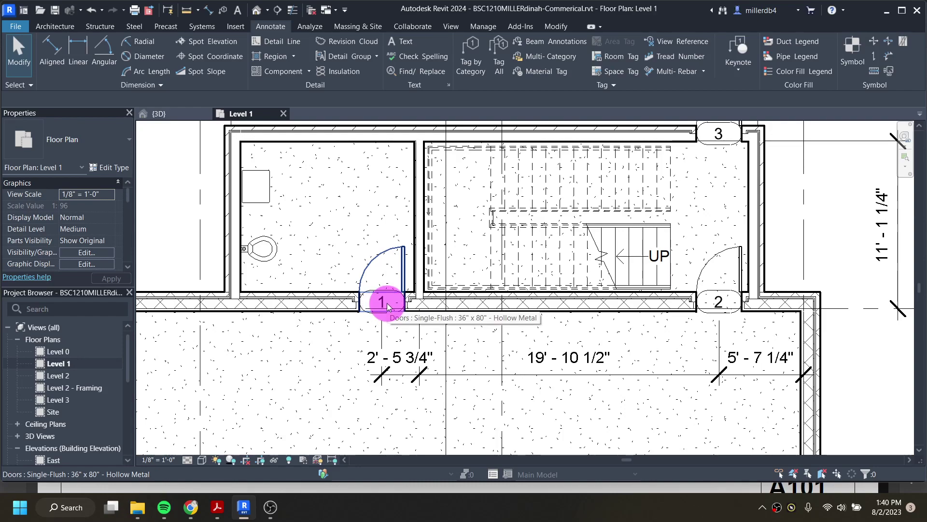
pyautogui.click(382, 304)
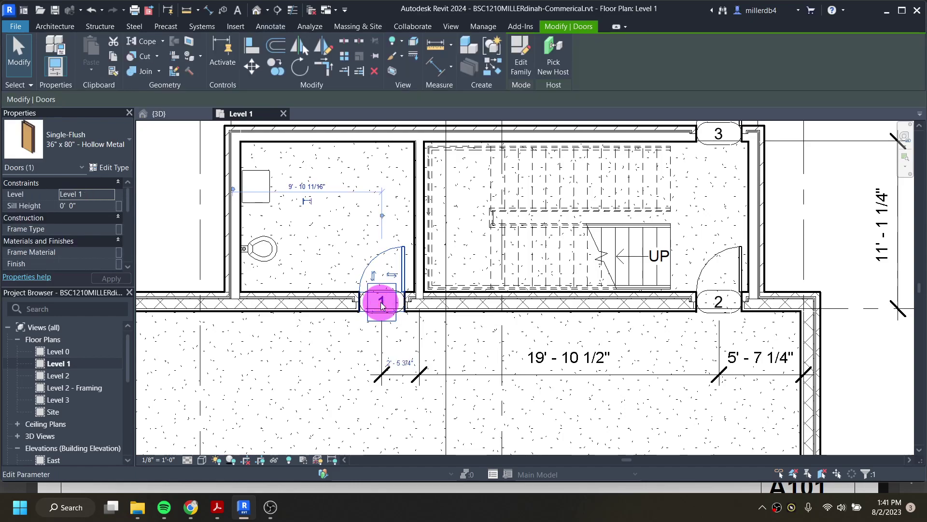
pyautogui.scroll(-5, 382, 303)
pyautogui.moveTo(404, 337); pyautogui.dragTo(530, 241, button='middle')
pyautogui.scroll(-1, 531, 241)
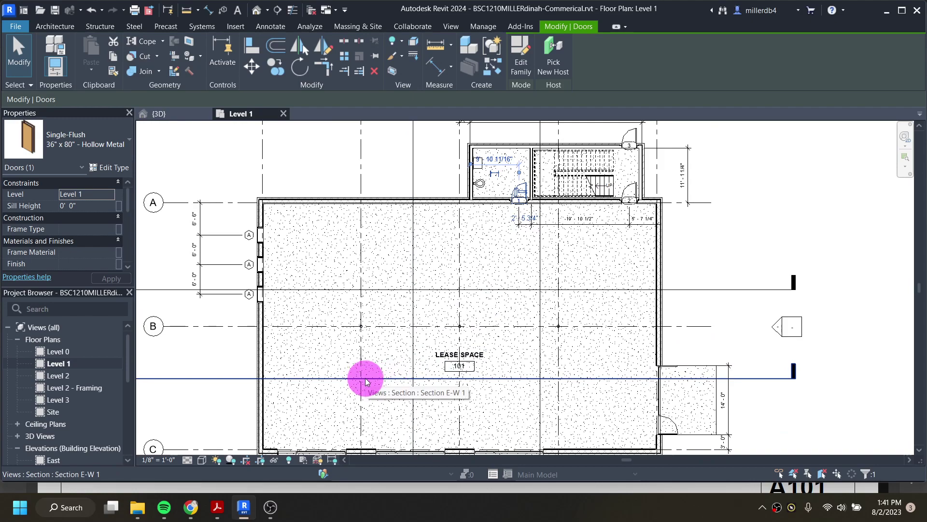
pyautogui.moveTo(364, 379); pyautogui.dragTo(365, 358, button='middle')
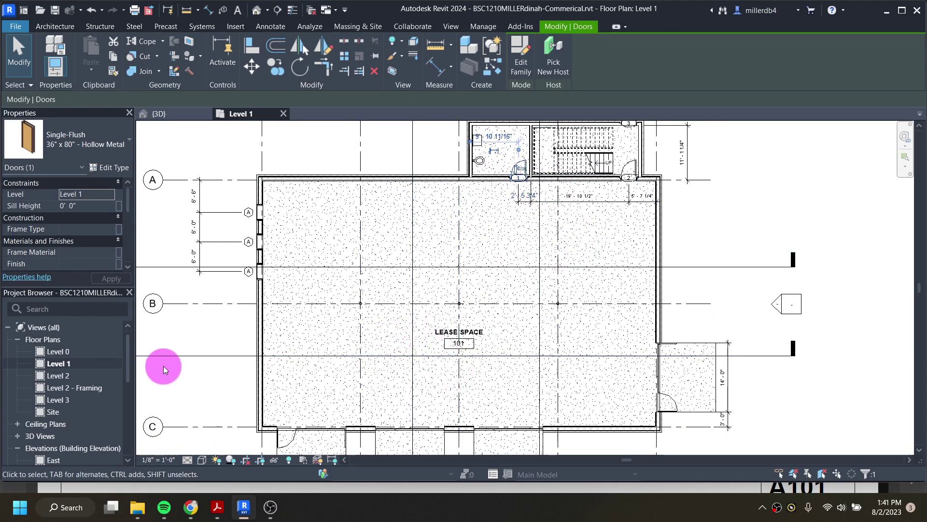
pyautogui.scroll(-1, 286, 322)
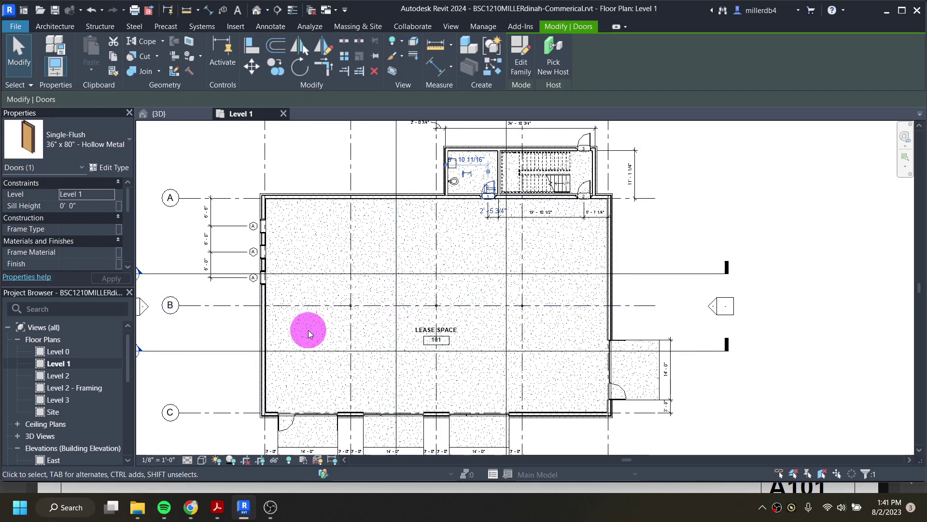
# Step: Open the Level 2 floor plan and tag all its untagged doors and windows without leaders
pyautogui.doubleClick(68, 376)
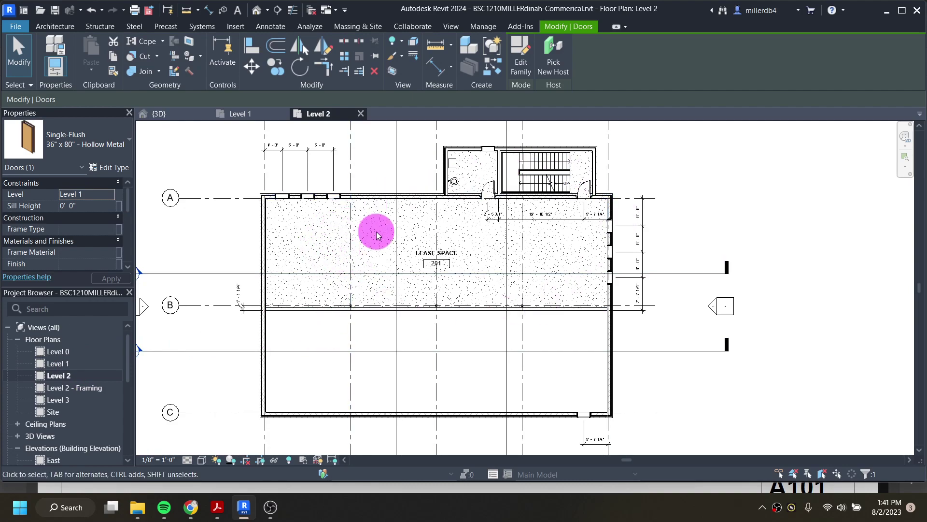
pyautogui.click(222, 246)
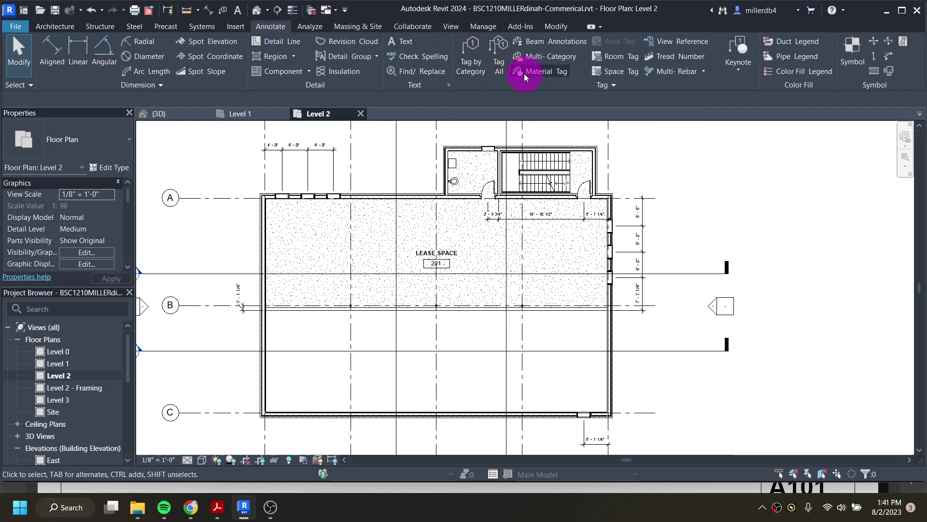
pyautogui.click(499, 60)
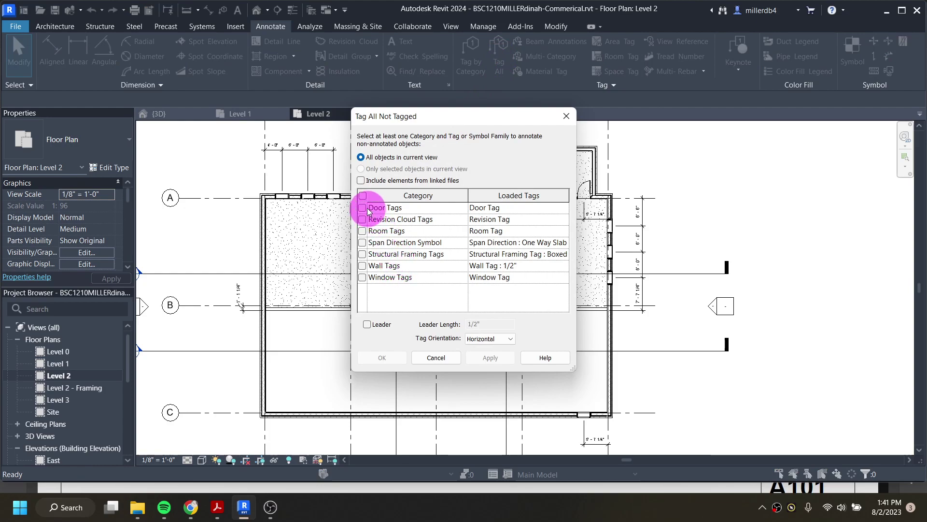
pyautogui.click(362, 208)
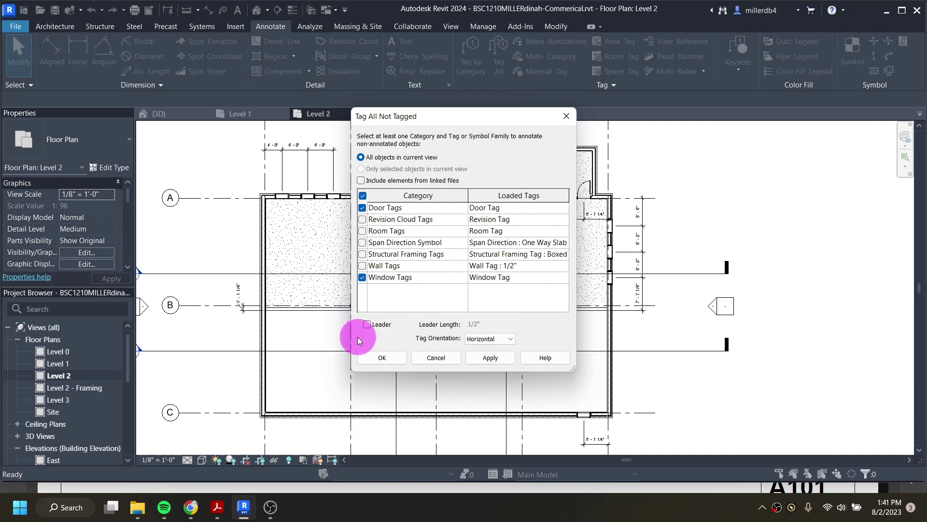
pyautogui.click(382, 359)
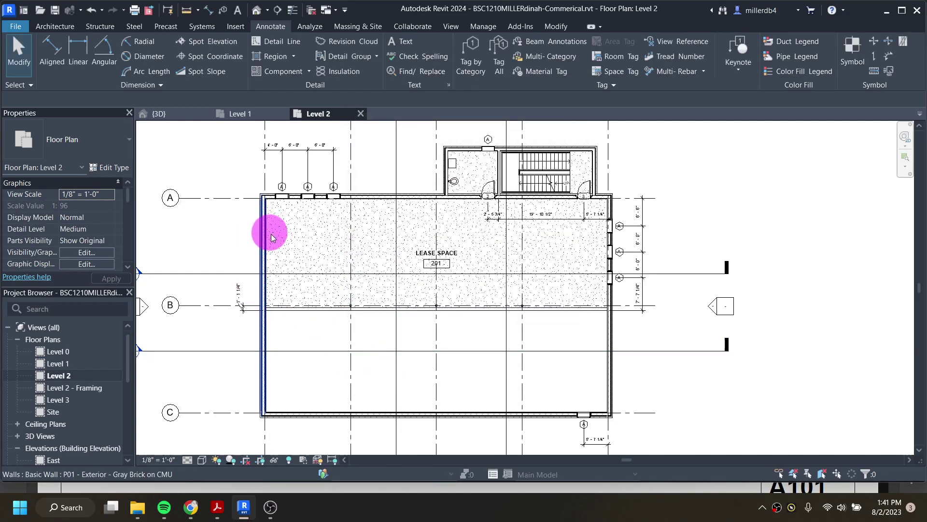
# Step: Set the mark of the Level 2 restroom door to 4 through its door tag
pyautogui.scroll(4, 480, 192)
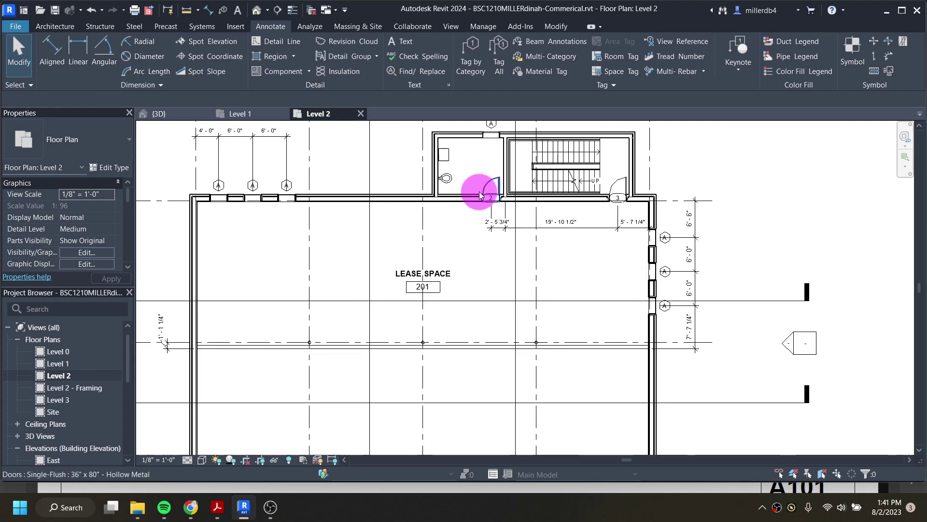
pyautogui.scroll(-4, 498, 203)
pyautogui.scroll(3, 490, 251)
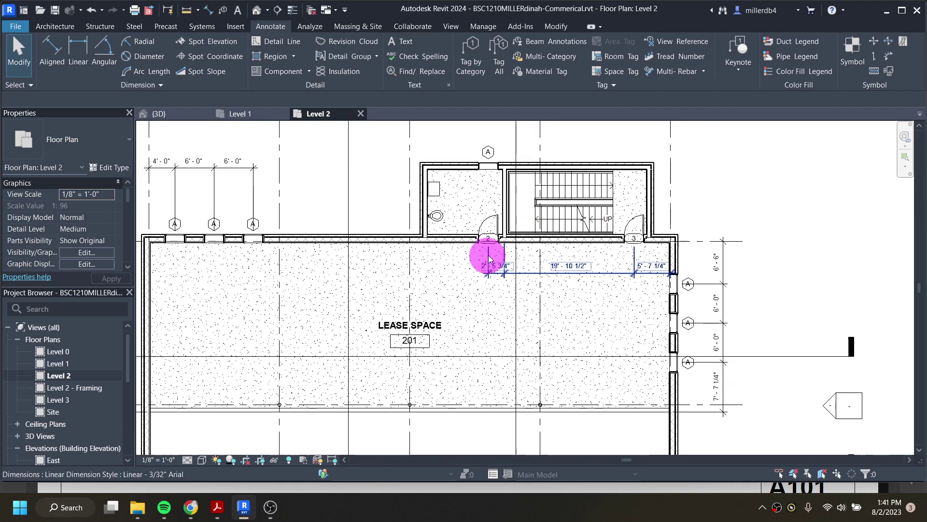
pyautogui.scroll(1, 493, 241)
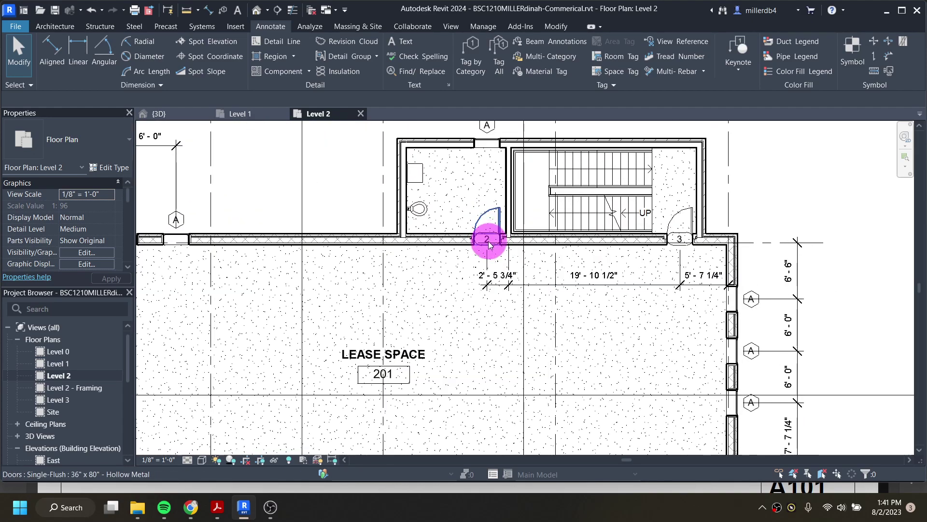
pyautogui.click(489, 245)
pyautogui.click(488, 240)
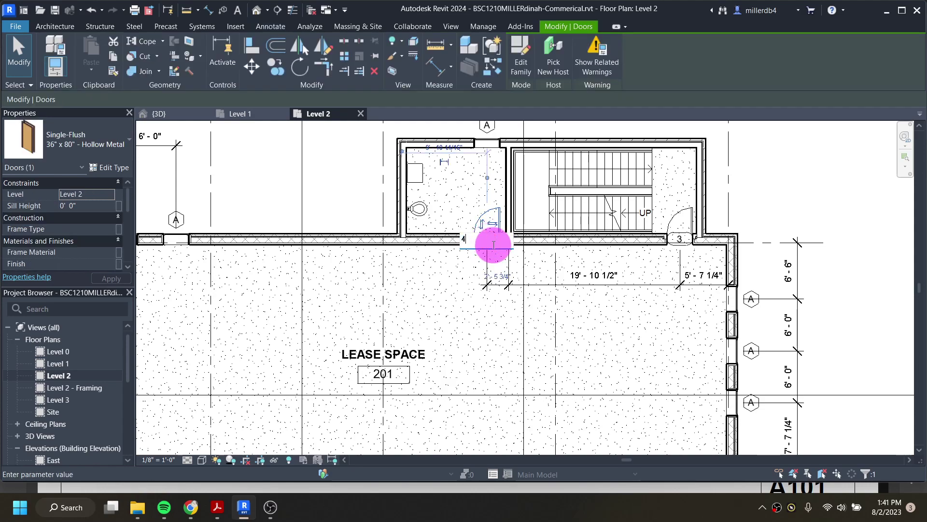
pyautogui.write('4')
pyautogui.press('Return')
# Step: Set the mark of the Level 2 stair room door to 5 through its door tag
pyautogui.click(677, 234)
pyautogui.click(680, 238)
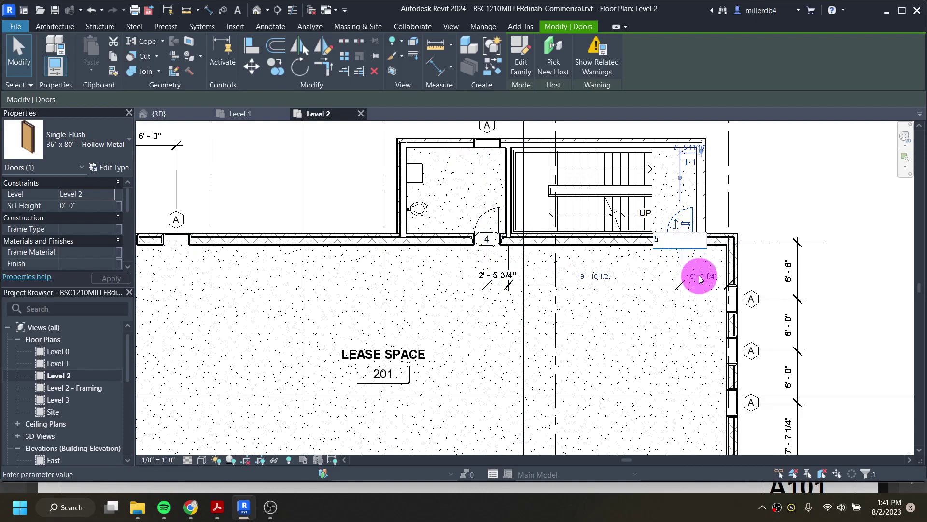
pyautogui.press('Return')
# Step: Shorten the three witness lines of the window dimension on the grid A wall so they clear the window tags
pyautogui.scroll(-1, 517, 208)
pyautogui.moveTo(357, 240); pyautogui.dragTo(383, 231, button='middle')
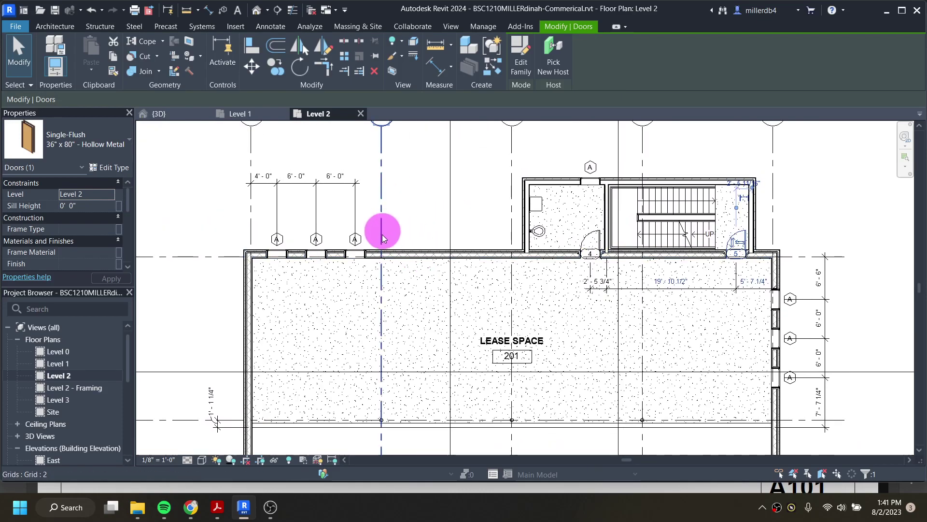
pyautogui.click(354, 221)
pyautogui.scroll(2, 356, 219)
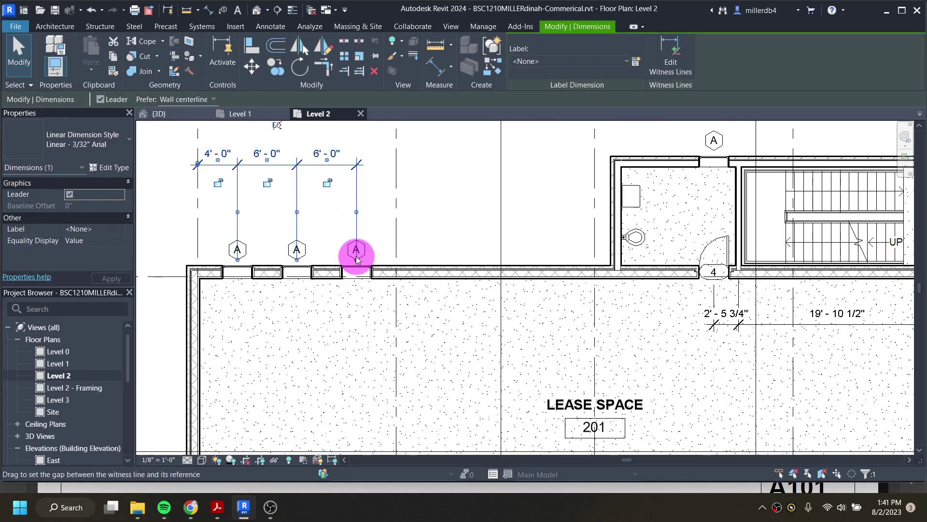
pyautogui.moveTo(358, 260); pyautogui.dragTo(357, 236)
pyautogui.moveTo(296, 259); pyautogui.dragTo(297, 236)
pyautogui.moveTo(238, 262); pyautogui.dragTo(238, 237)
# Step: Pull back the three window witness lines of the grid 5 wall dimension so they clear the window tags
pyautogui.scroll(-2, 248, 243)
pyautogui.moveTo(587, 265); pyautogui.dragTo(351, 234, button='middle')
pyautogui.scroll(2, 551, 266)
pyautogui.click(538, 263)
pyautogui.moveTo(509, 263); pyautogui.dragTo(533, 263)
pyautogui.moveTo(510, 322); pyautogui.dragTo(533, 322)
pyautogui.moveTo(508, 382); pyautogui.dragTo(529, 381)
# Step: Shorten the witness line at the window in the grid C wall so it clears the window tag
pyautogui.scroll(-3, 530, 379)
pyautogui.moveTo(530, 380); pyautogui.dragTo(544, 314, button='middle')
pyautogui.scroll(-2, 521, 359)
pyautogui.moveTo(586, 341); pyautogui.dragTo(606, 206, button='middle')
pyautogui.scroll(3, 551, 344)
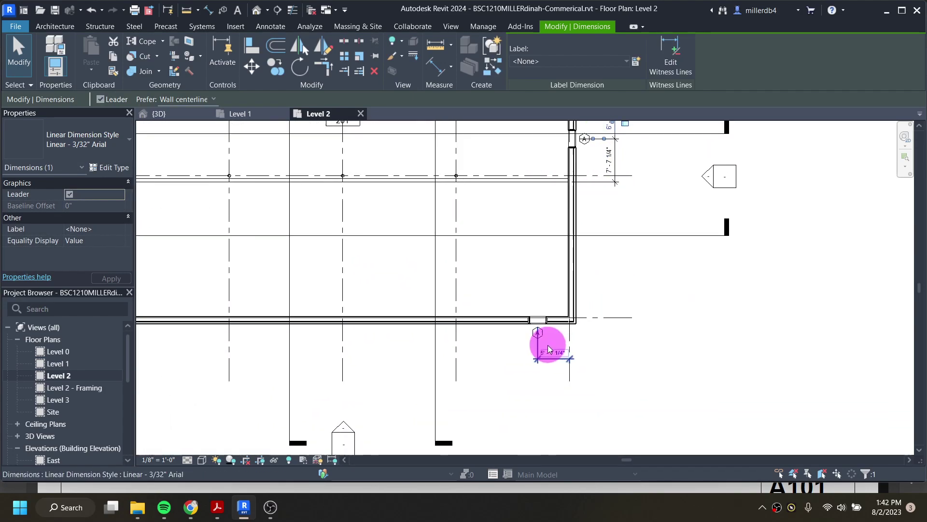
pyautogui.click(536, 345)
pyautogui.moveTo(535, 320); pyautogui.dragTo(534, 339)
pyautogui.click(511, 377)
pyautogui.scroll(-2, 508, 379)
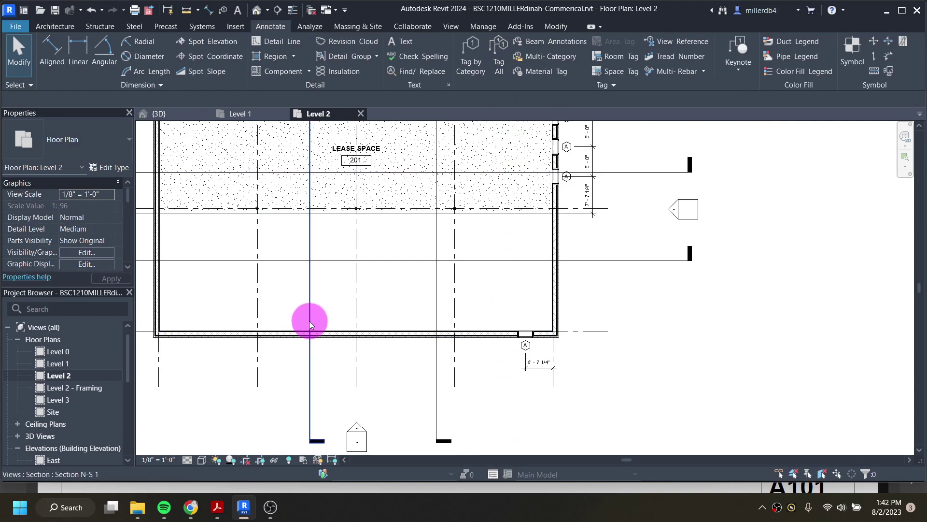
# Step: Open the Level 2 - Framing plan and tag by category the bar joist just before grid 3, without a leader
pyautogui.moveTo(311, 321); pyautogui.dragTo(351, 360, button='middle')
pyautogui.scroll(-1, 325, 352)
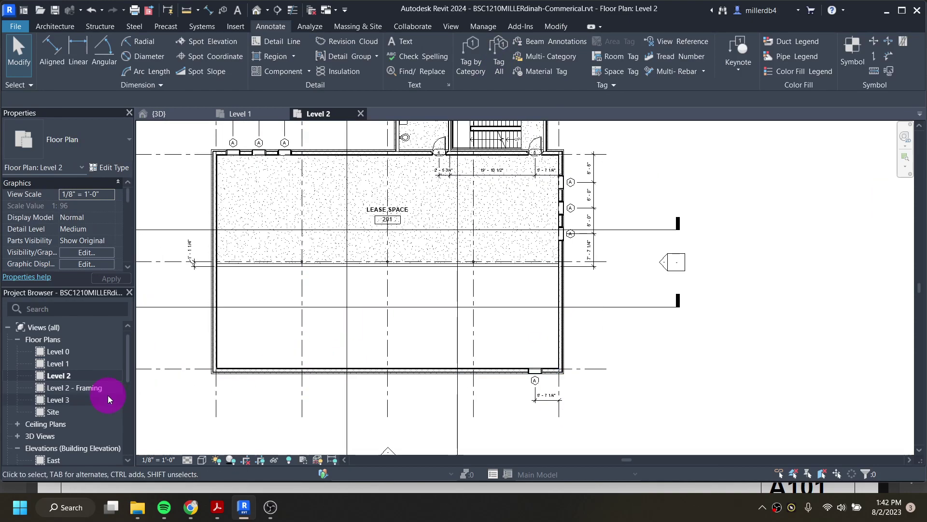
pyautogui.doubleClick(84, 388)
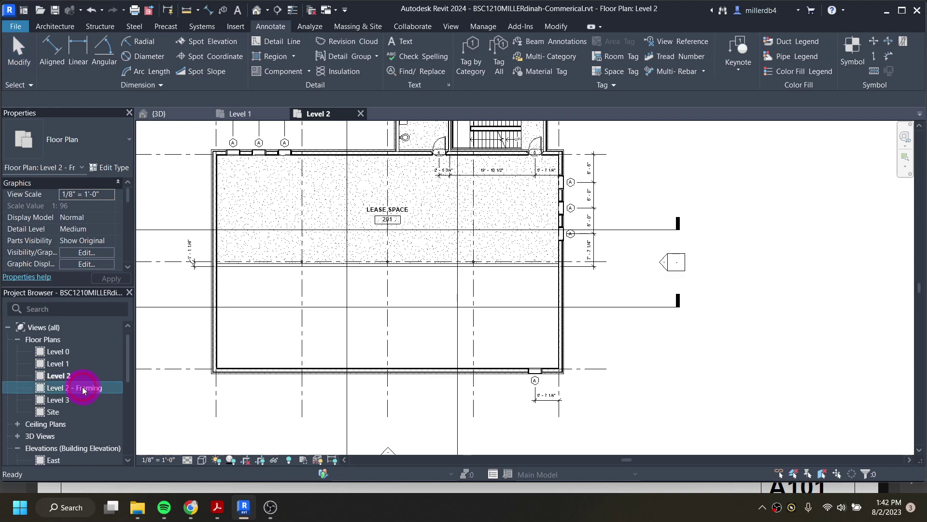
pyautogui.scroll(3, 385, 297)
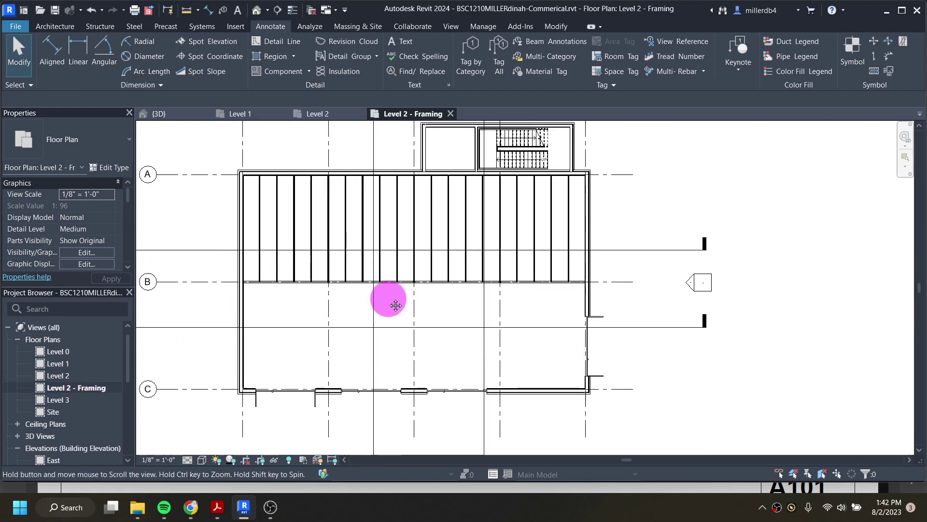
pyautogui.click(471, 54)
pyautogui.click(392, 213)
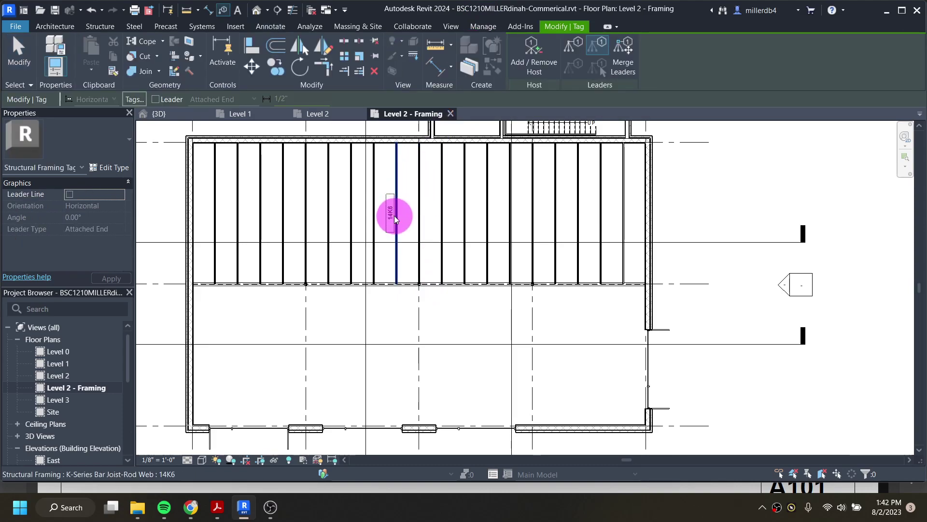
pyautogui.click(394, 215)
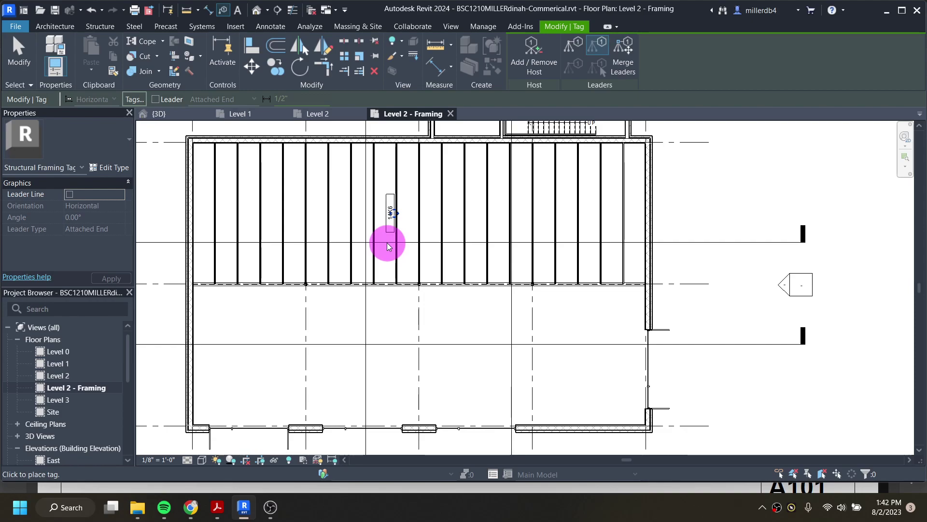
# Step: Tag the grid B beam near grid 3 without a leader and move its tag below the beam, just past grid 3
pyautogui.scroll(4, 426, 286)
pyautogui.click(425, 287)
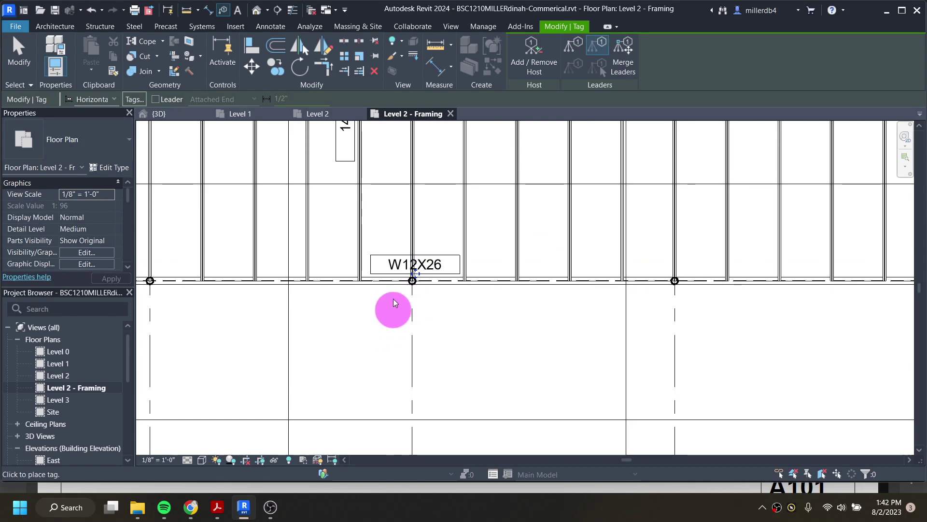
pyautogui.click(415, 276)
pyautogui.moveTo(414, 276); pyautogui.dragTo(461, 319)
pyautogui.scroll(-3, 376, 349)
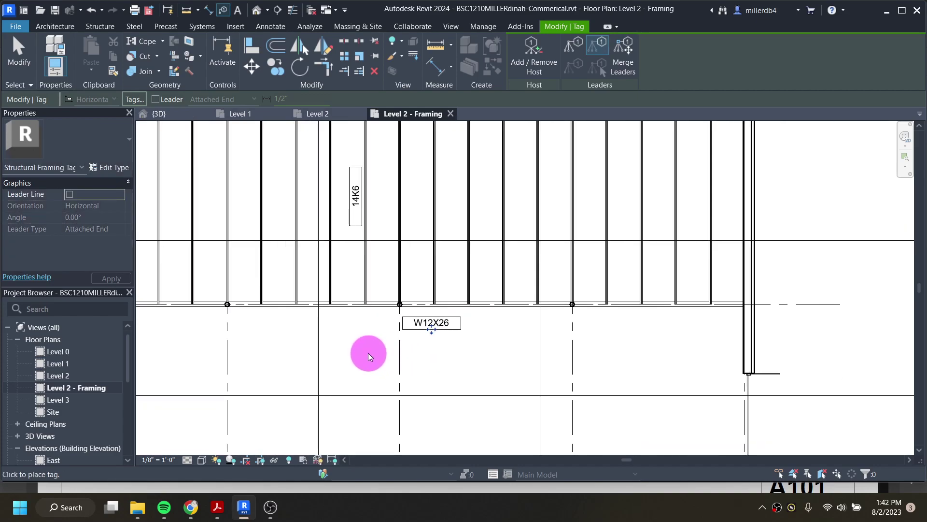
# Step: Finish tagging the Level 2 framing and open the Level 3 floor plan
pyautogui.scroll(-2, 356, 329)
pyautogui.moveTo(356, 330); pyautogui.dragTo(374, 339, button='middle')
pyautogui.scroll(-1, 362, 305)
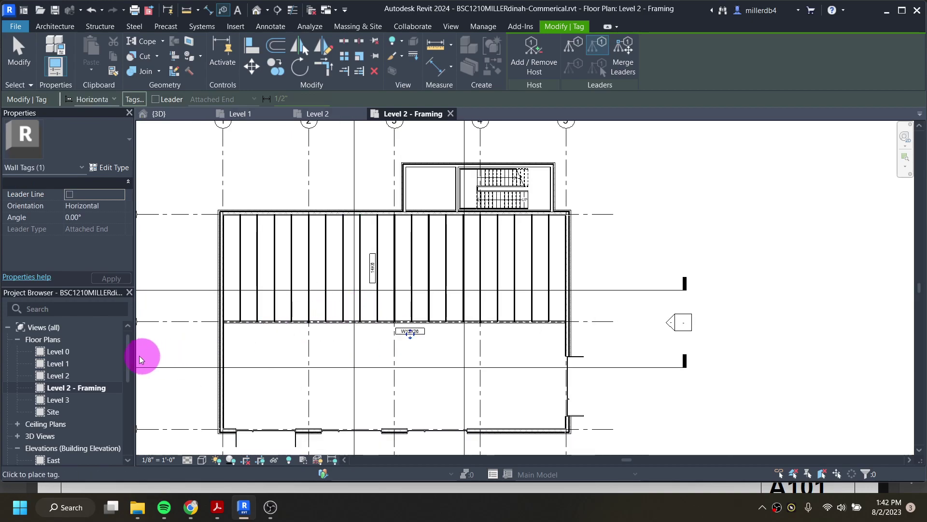
pyautogui.doubleClick(59, 402)
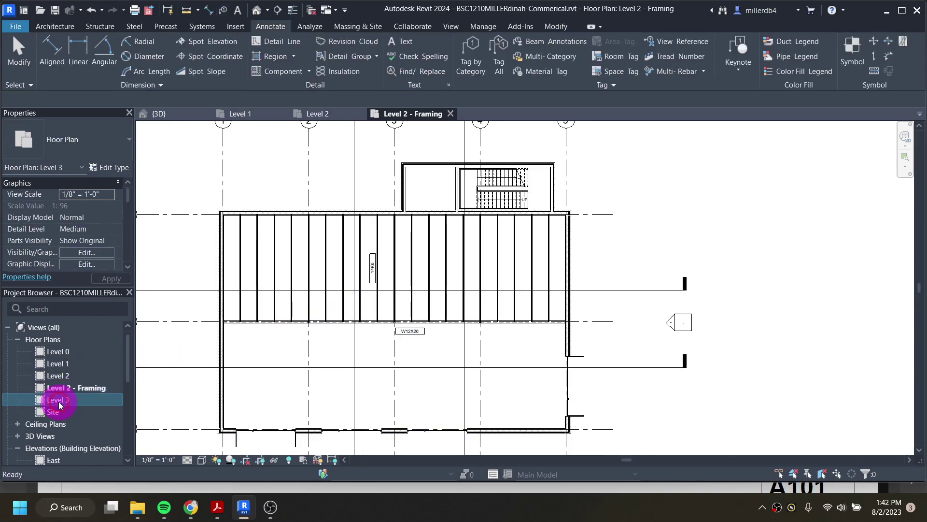
# Step: Tag by category, without leaders, the two doors in the grid A wall of the Level 3 restroom and stair block
pyautogui.scroll(2, 475, 202)
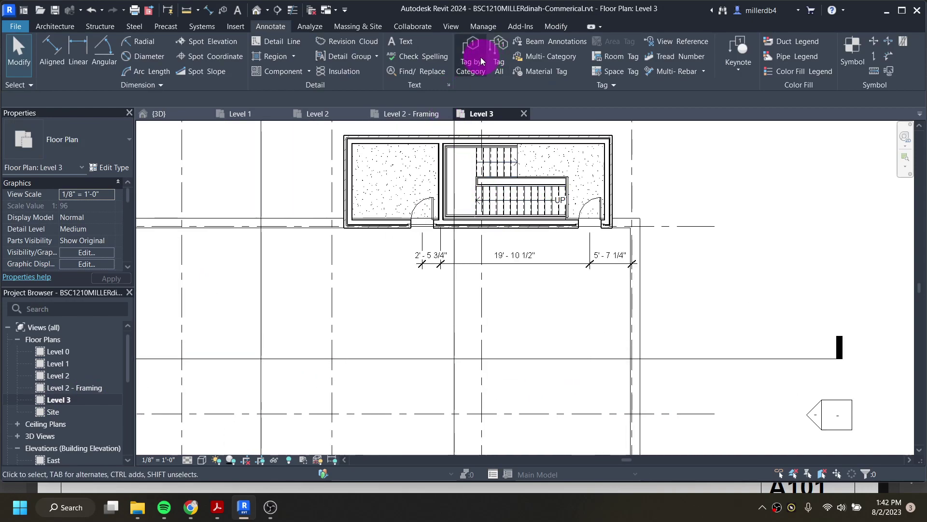
pyautogui.click(471, 48)
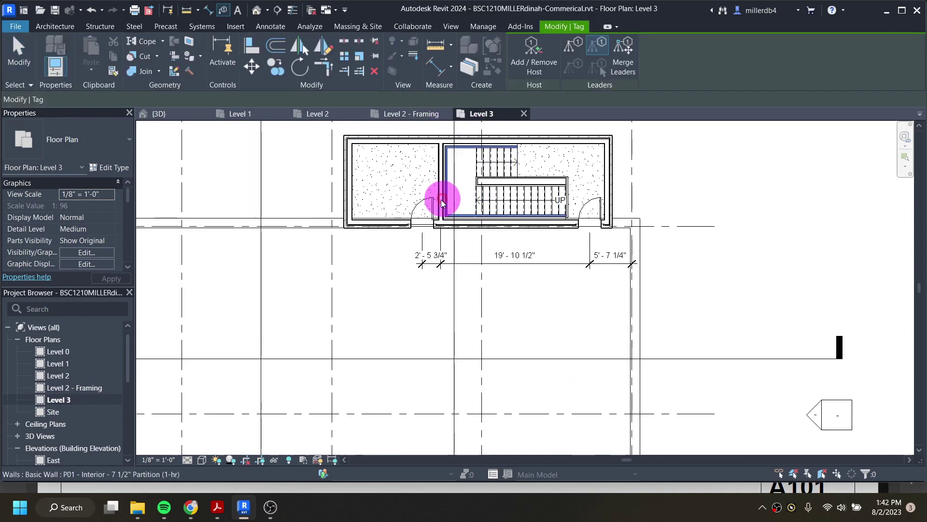
pyautogui.click(423, 226)
pyautogui.click(589, 221)
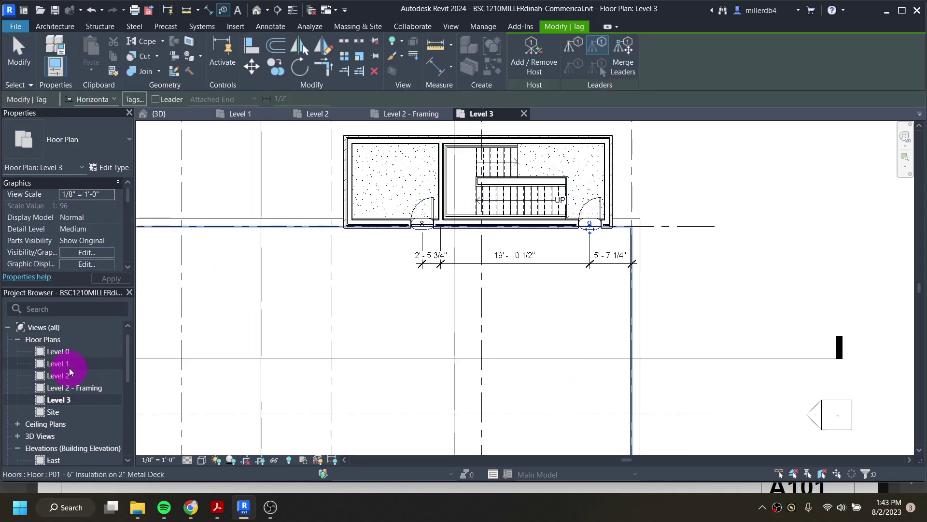
# Step: Check the door tags on the Level 2 plan, return to Level 3, and set its door marks to 6 and 7
pyautogui.doubleClick(58, 376)
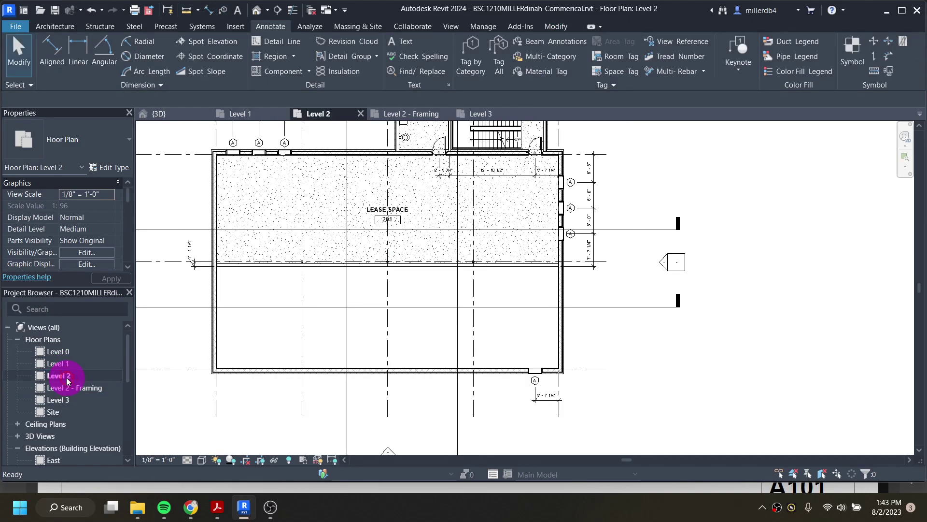
pyautogui.scroll(2, 290, 327)
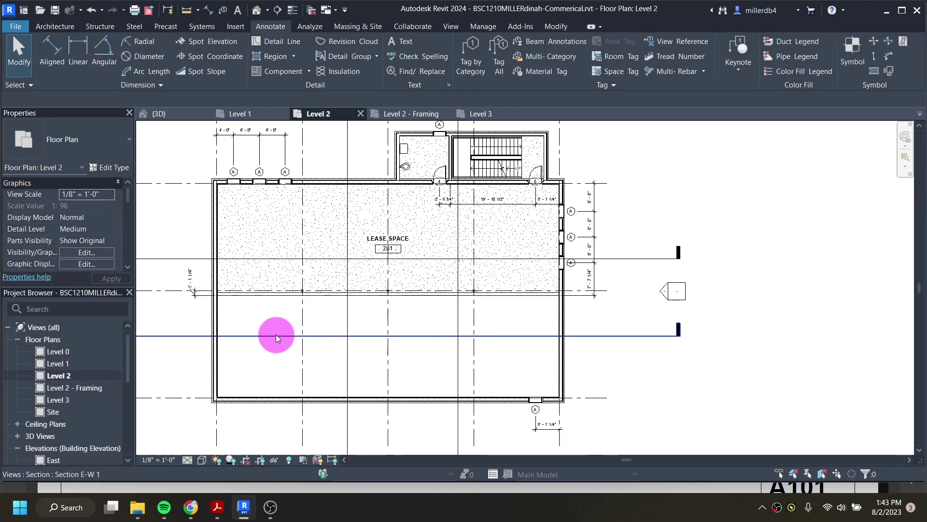
pyautogui.doubleClick(51, 399)
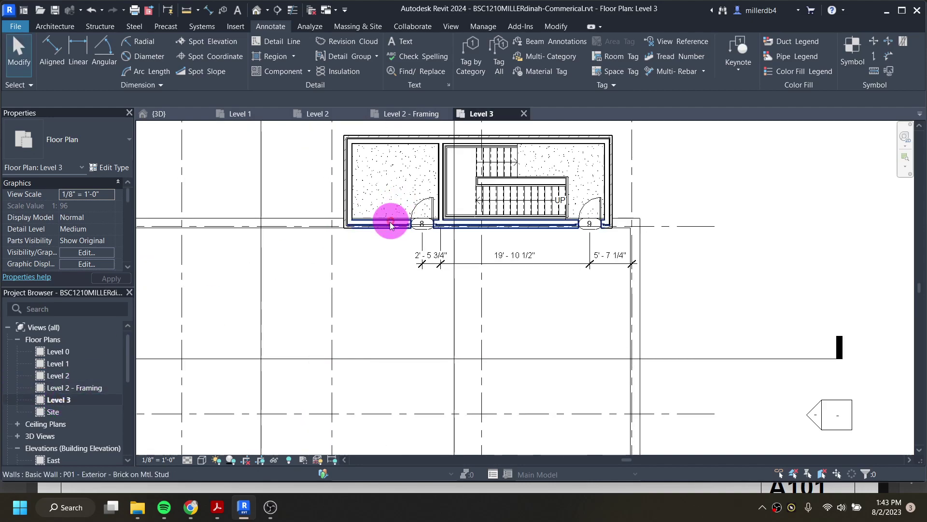
pyautogui.click(421, 225)
pyautogui.click(423, 223)
pyautogui.write('6')
pyautogui.press('Return')
pyautogui.click(589, 223)
pyautogui.click(589, 224)
pyautogui.press('Return')
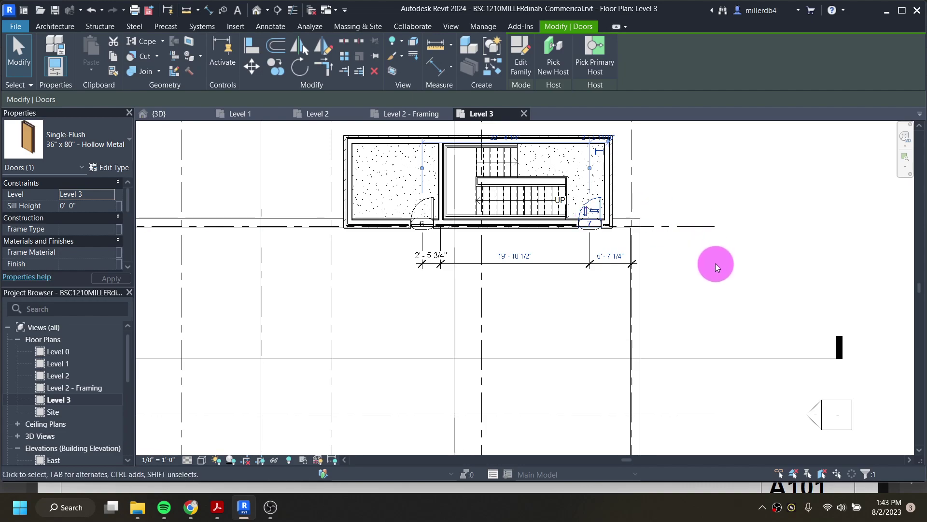
pyautogui.click(714, 262)
# Step: Finish reviewing Level 3 and open the Level 1 floor plan at the restroom and stair block
pyautogui.scroll(-2, 385, 315)
pyautogui.moveTo(385, 314); pyautogui.dragTo(454, 282, button='middle')
pyautogui.scroll(-1, 454, 282)
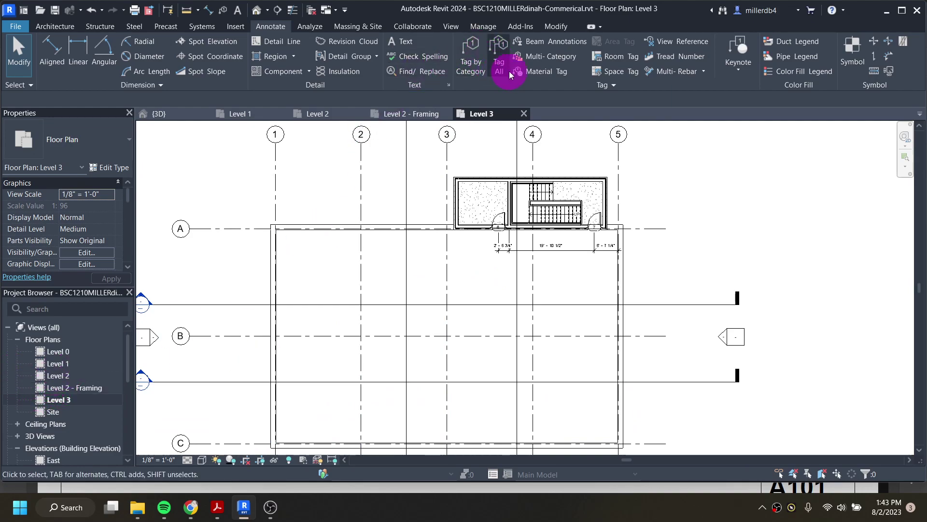
pyautogui.doubleClick(64, 367)
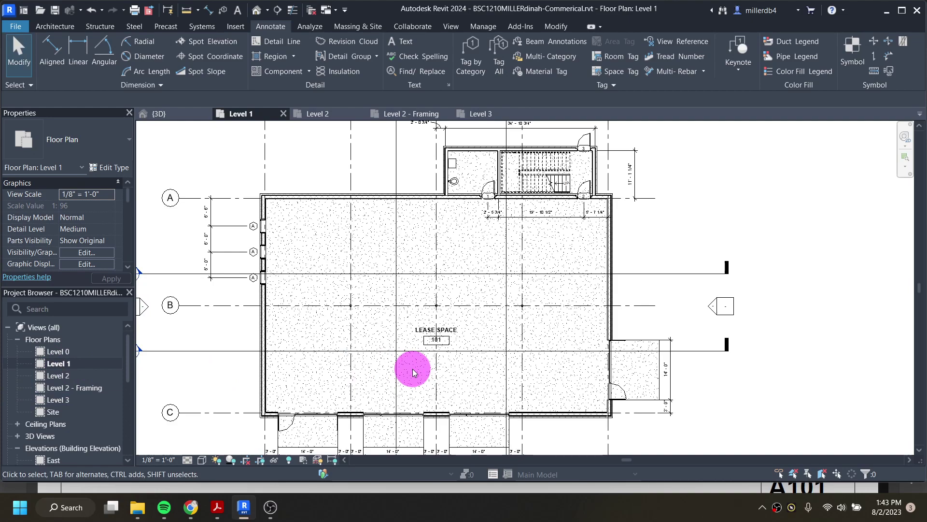
pyautogui.moveTo(542, 236); pyautogui.dragTo(512, 292, button='middle')
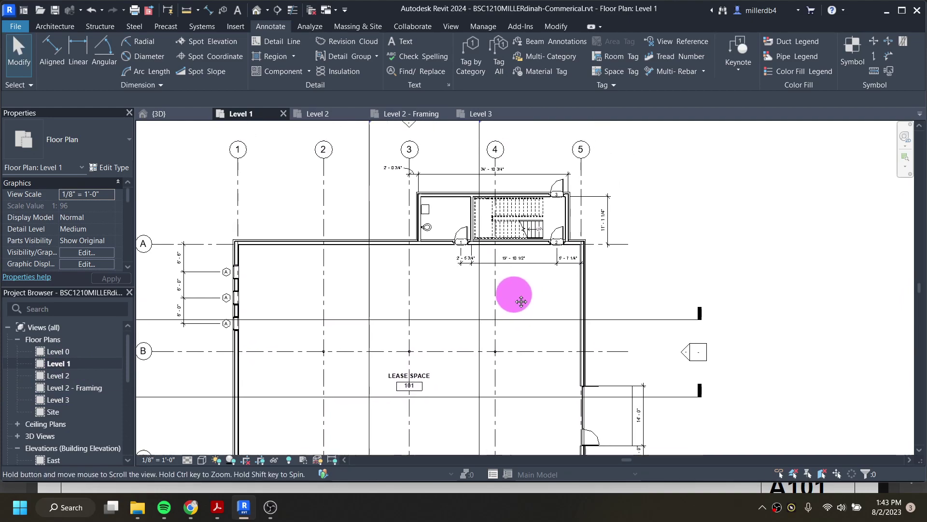
pyautogui.scroll(3, 581, 257)
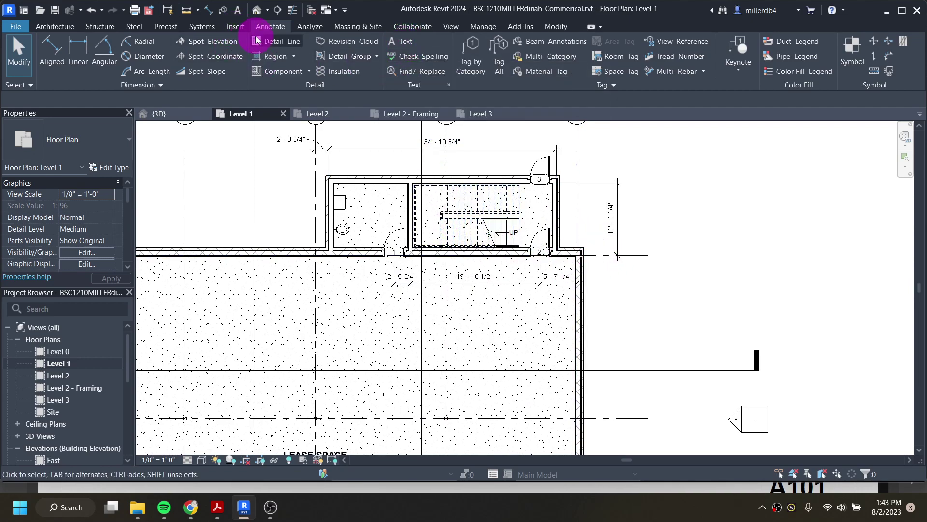
# Step: Start the Text command and check the plan notes on sheet A101 in Acrobat, returning to Revit
pyautogui.click(404, 44)
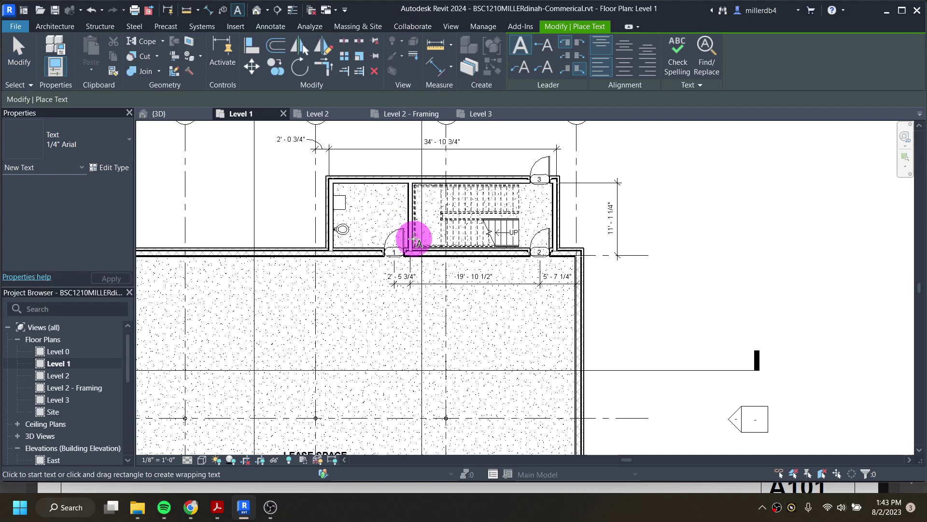
pyautogui.click(521, 41)
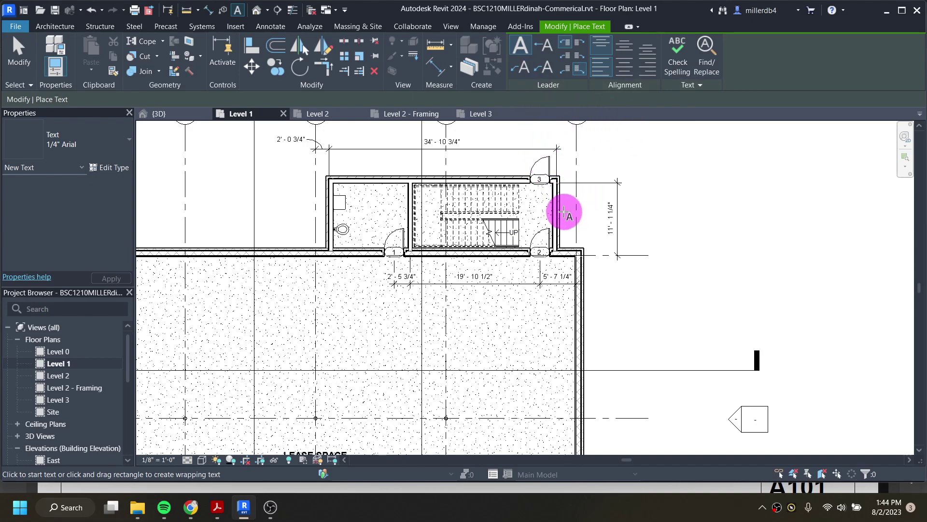
pyautogui.click(220, 508)
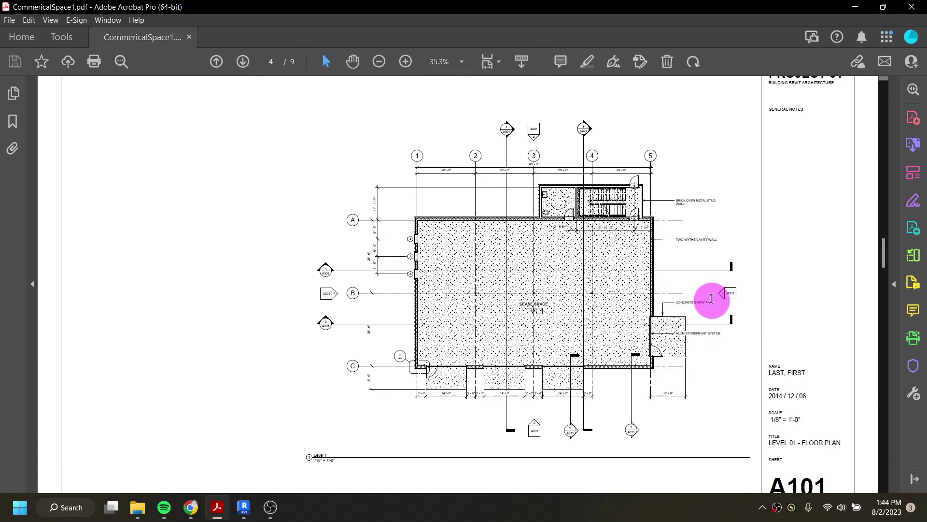
pyautogui.click(855, 7)
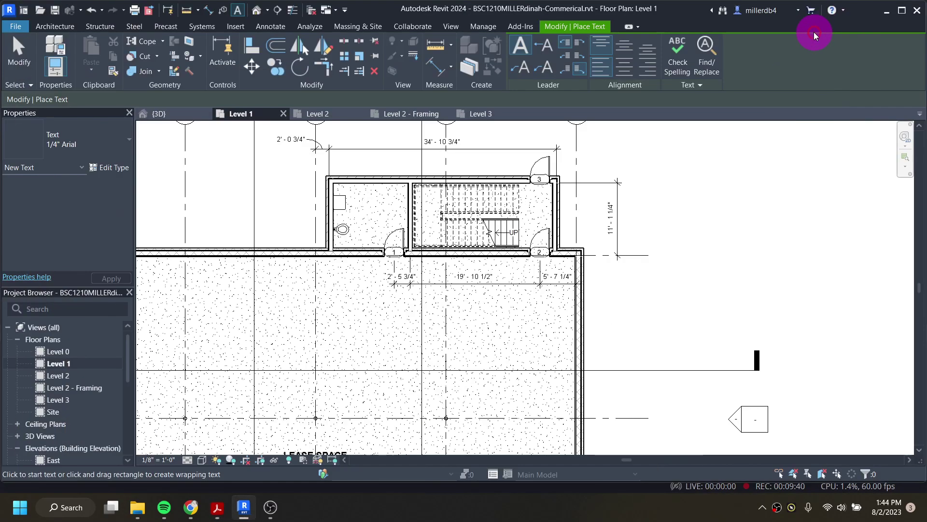
# Step: Place the note BRICK OVER METAL STUD with a one-segment leader pointing at the stair block's exterior wall near grid 5
pyautogui.click(547, 48)
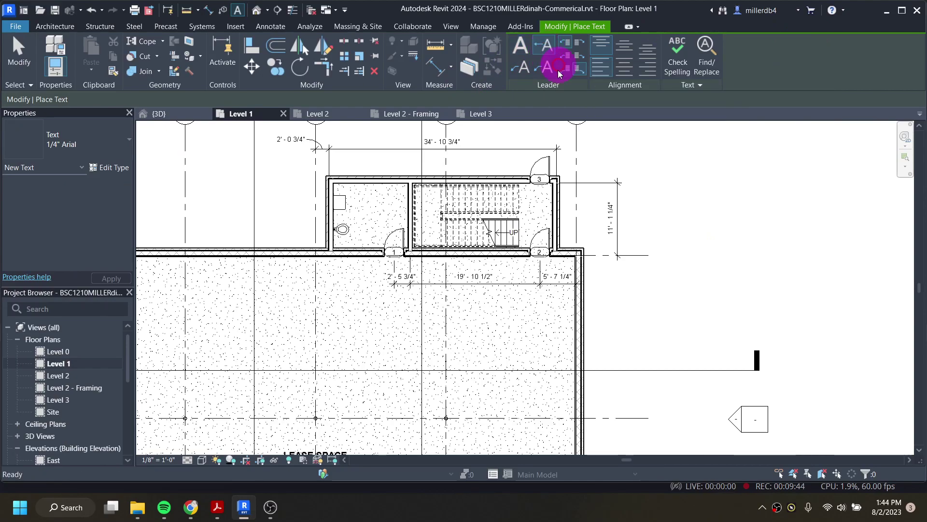
pyautogui.scroll(3, 562, 213)
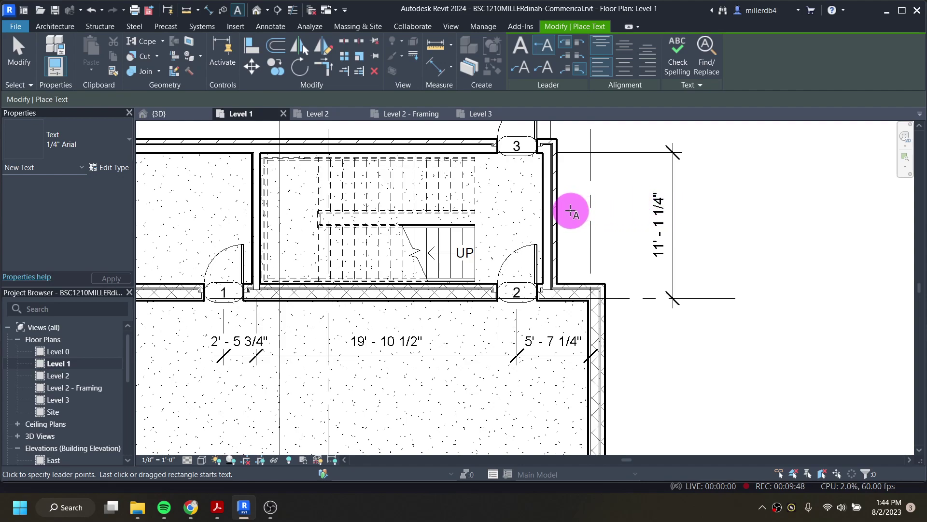
pyautogui.click(569, 211)
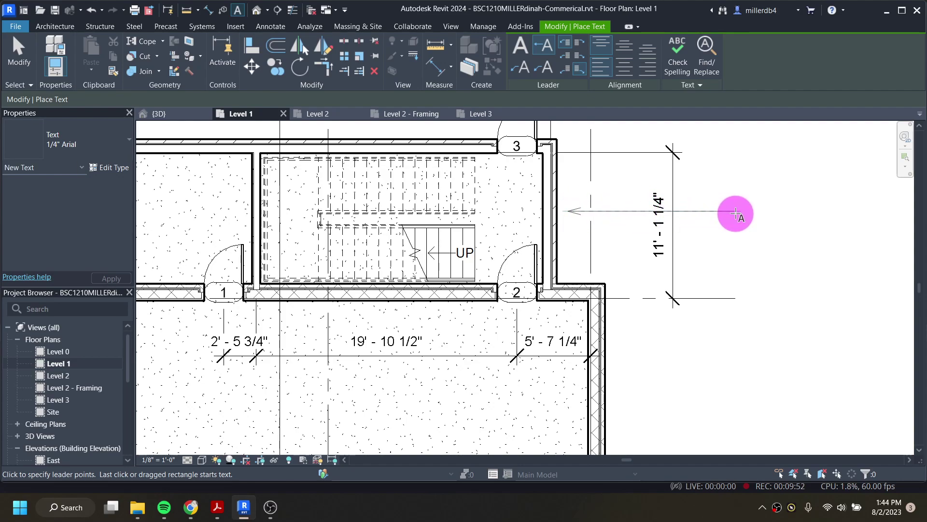
pyautogui.click(736, 213)
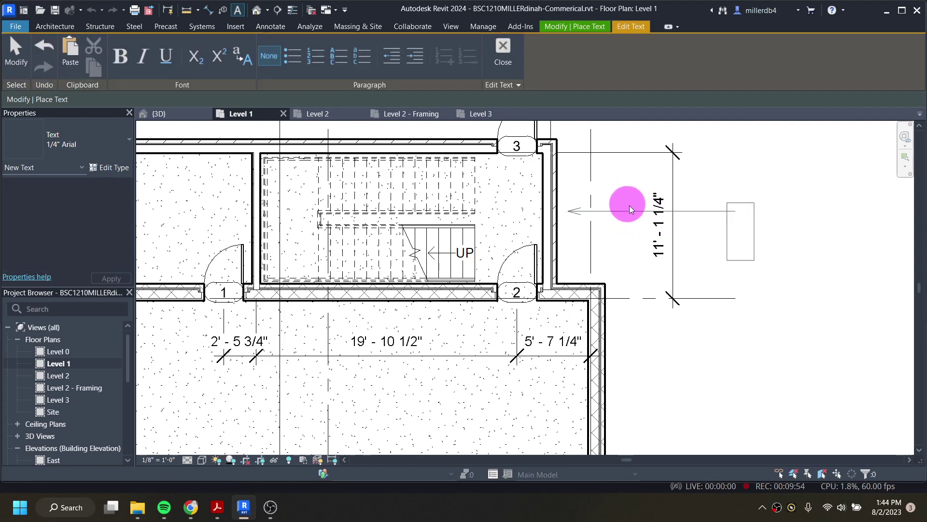
pyautogui.scroll(-3, 719, 239)
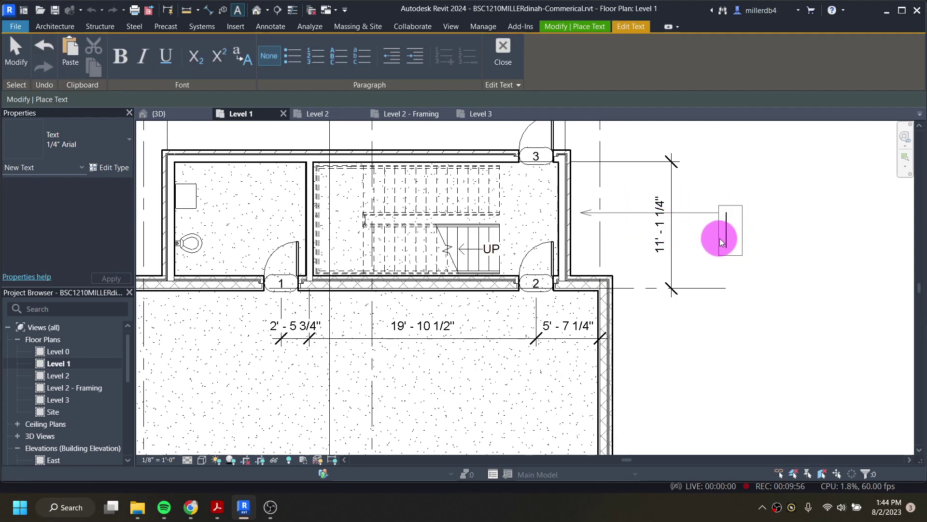
pyautogui.scroll(-2, 727, 236)
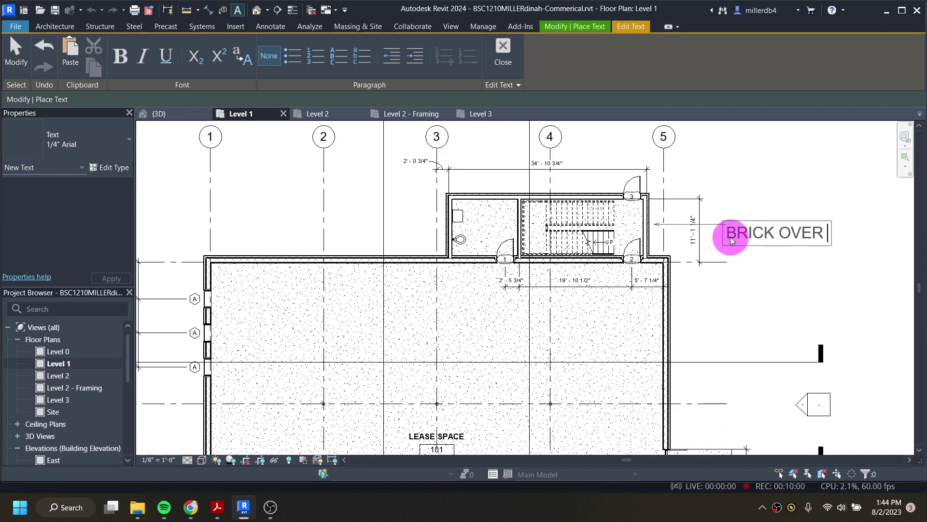
pyautogui.write('BRICK OVER METAL STUD')
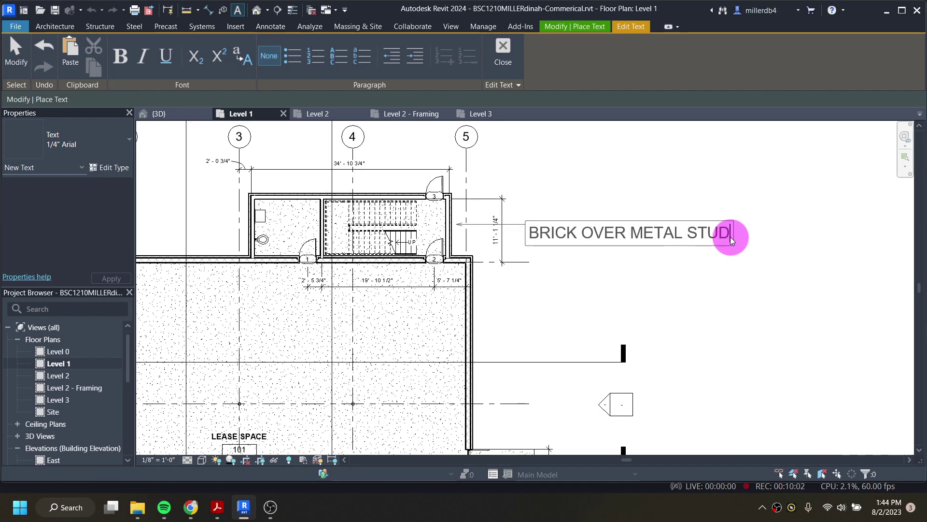
pyautogui.click(500, 56)
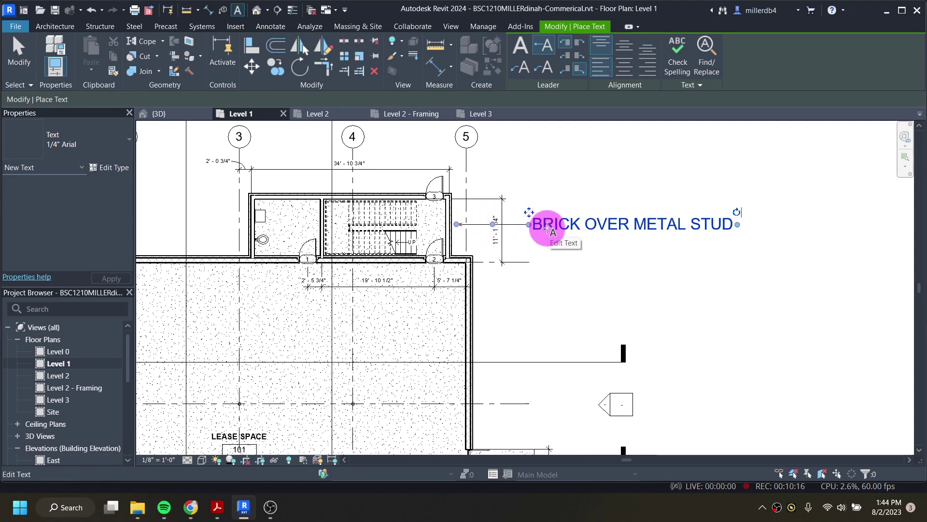
# Step: Set the text type for new notes to 3/32" Arial and leave the Text command
pyautogui.scroll(-5, 512, 309)
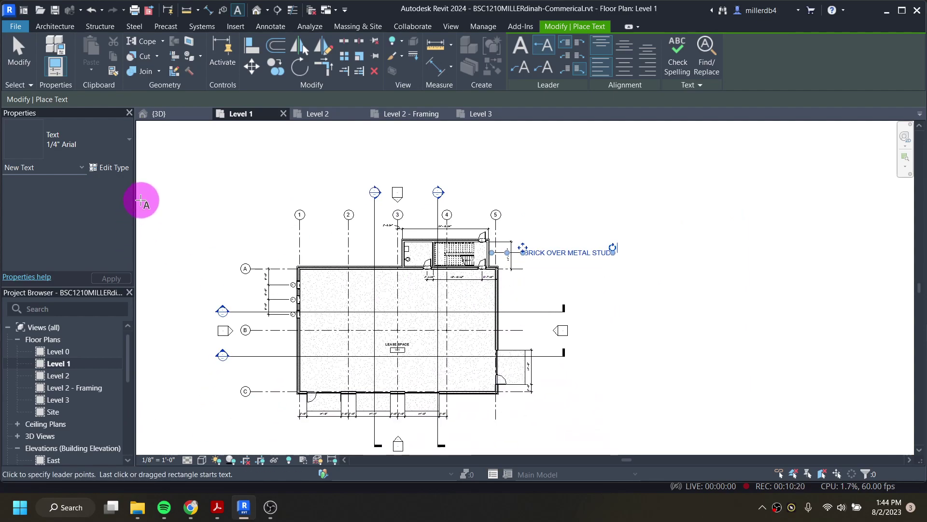
pyautogui.click(88, 142)
pyautogui.click(55, 220)
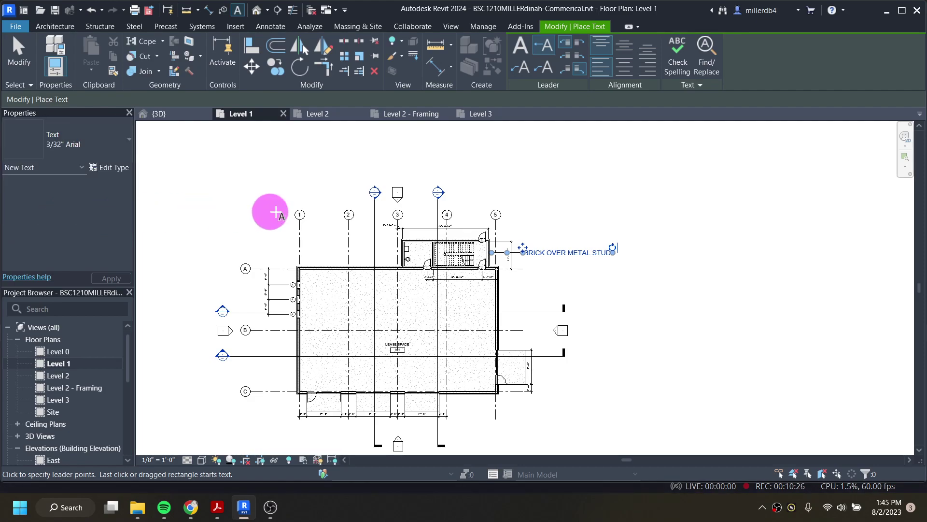
pyautogui.scroll(3, 502, 239)
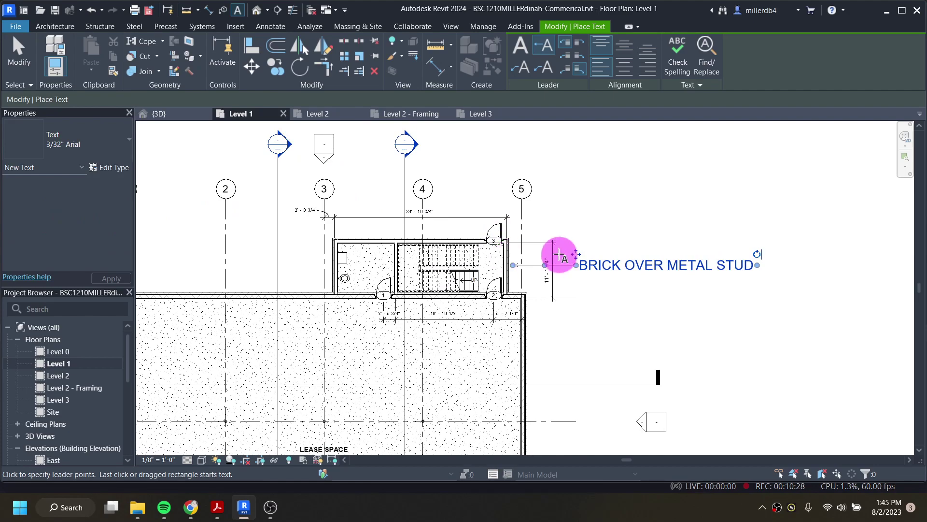
pyautogui.press('Escape')
pyautogui.press('Escape')
# Step: Change the brick wall note's text type to 3/32" Arial
pyautogui.click(603, 266)
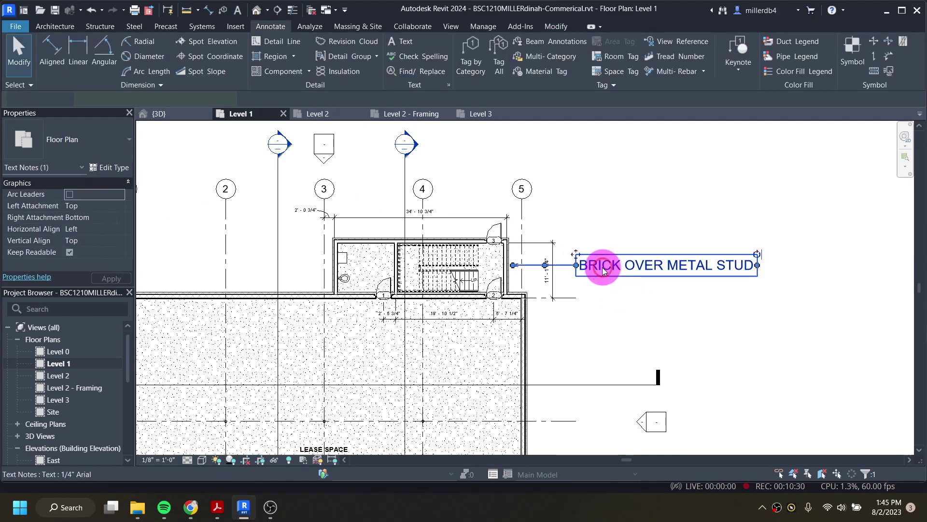
pyautogui.click(92, 131)
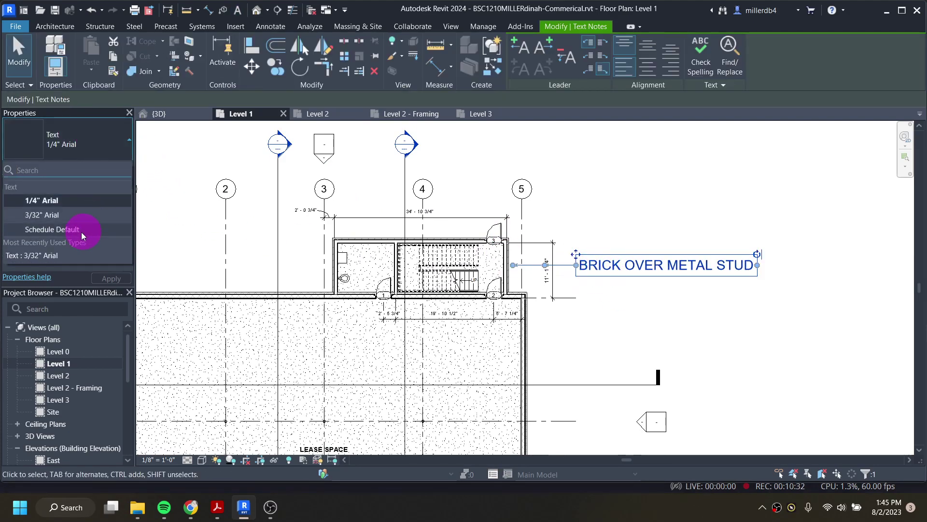
pyautogui.click(77, 199)
# Step: Move the two-line brick note and its leader below the 11' - 1 1/4" dimension text, with the arrowhead on the exterior wall face
pyautogui.scroll(3, 556, 270)
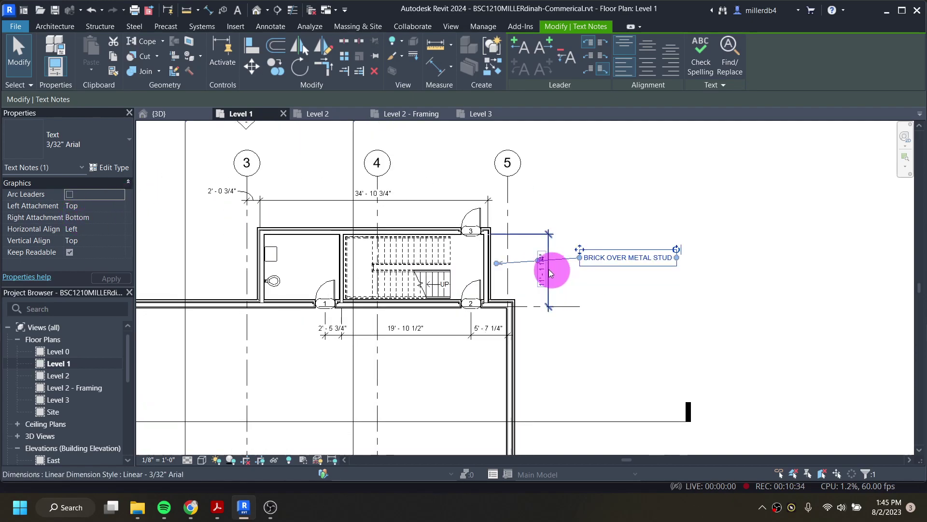
pyautogui.moveTo(534, 258); pyautogui.dragTo(533, 260)
pyautogui.moveTo(601, 251); pyautogui.dragTo(603, 282)
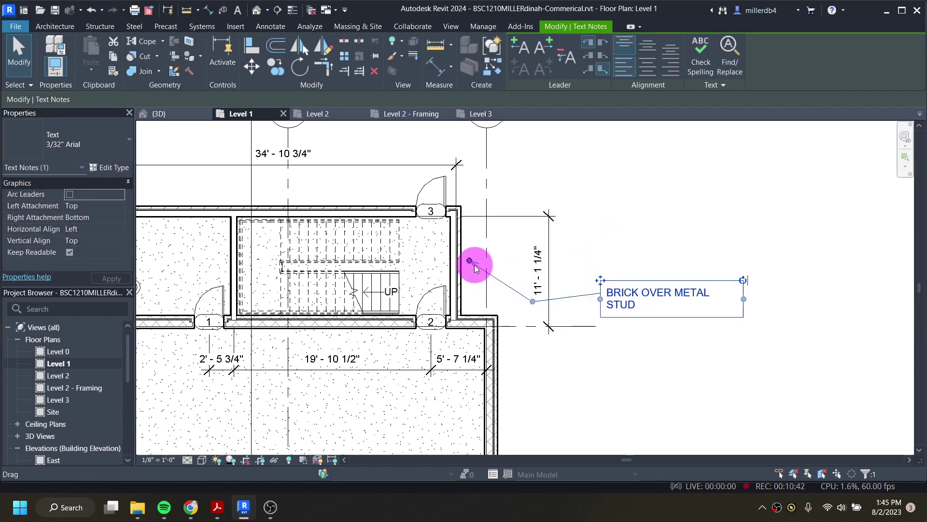
pyautogui.moveTo(470, 261); pyautogui.dragTo(459, 301)
pyautogui.scroll(3, 460, 300)
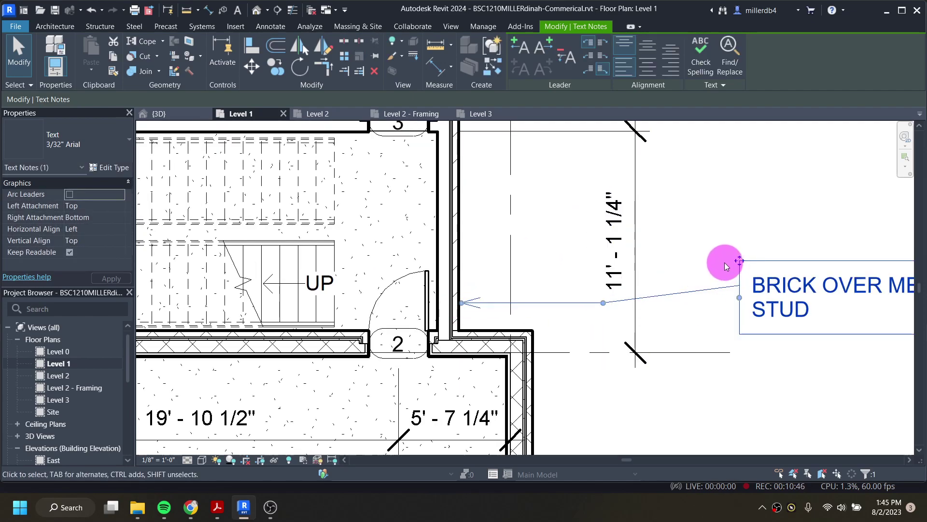
pyautogui.moveTo(738, 295); pyautogui.dragTo(741, 298)
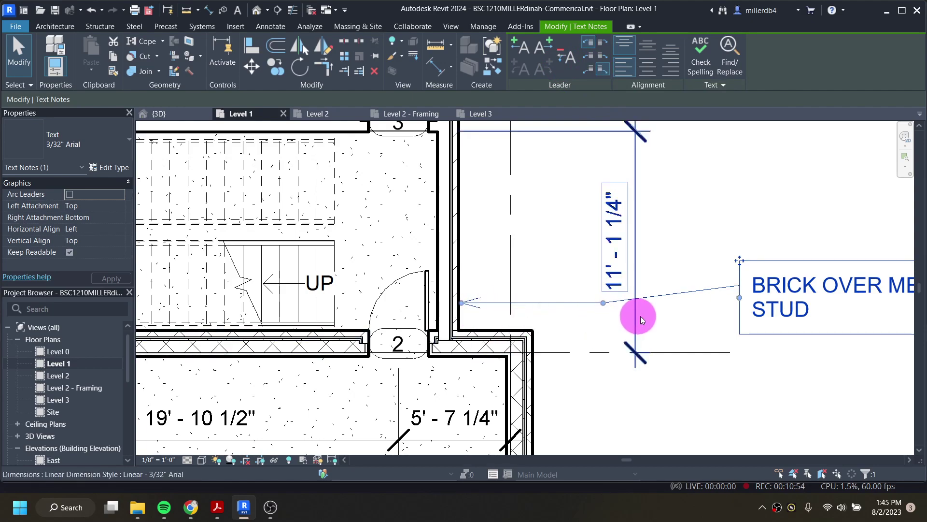
# Step: Set the note's left leader attachment to Middle and align the text box so the leader runs straight and horizontal
pyautogui.click(587, 59)
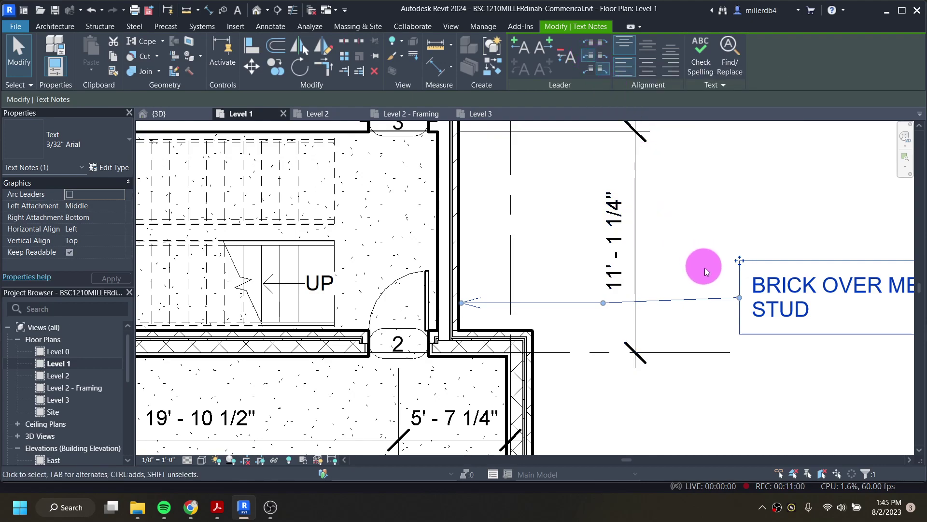
pyautogui.moveTo(738, 302)
pyautogui.mouseDown()
pyautogui.moveTo(735, 317)
pyautogui.moveTo(734, 300)
pyautogui.mouseUp()
pyautogui.moveTo(734, 250)
pyautogui.mouseDown()
pyautogui.moveTo(741, 269)
pyautogui.moveTo(733, 268)
pyautogui.mouseUp()
pyautogui.scroll(4, 739, 266)
pyautogui.scroll(1, 731, 266)
pyautogui.scroll(-2, 730, 267)
pyautogui.click(713, 394)
# Step: Replace the BRICK OVER METAL STUD note's leader with a new left straight leader ending on the exterior wall face
pyautogui.scroll(-3, 711, 390)
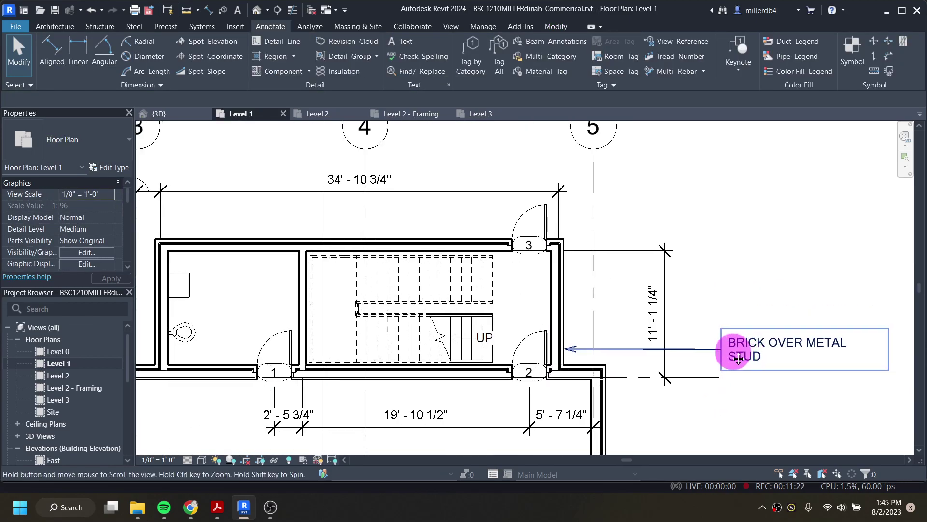
pyautogui.moveTo(736, 354); pyautogui.dragTo(606, 331, button='middle')
pyautogui.click(610, 341)
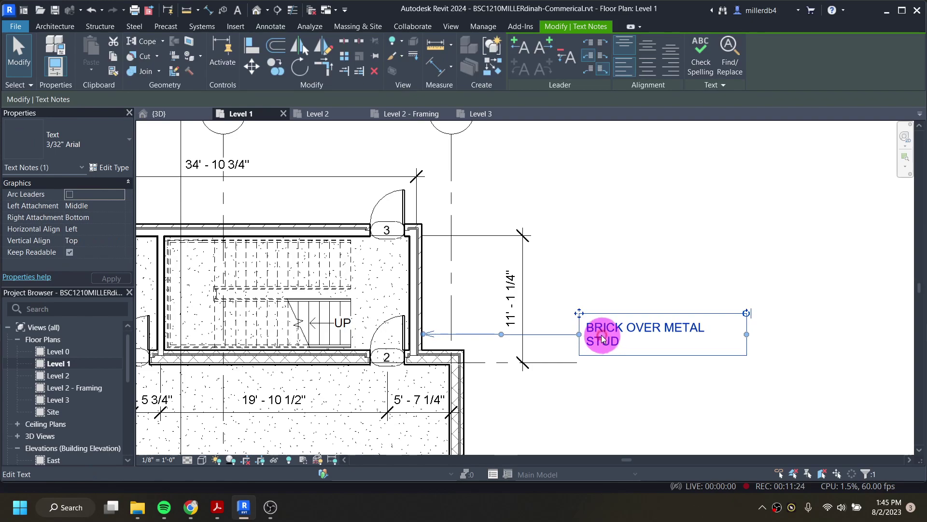
pyautogui.click(564, 57)
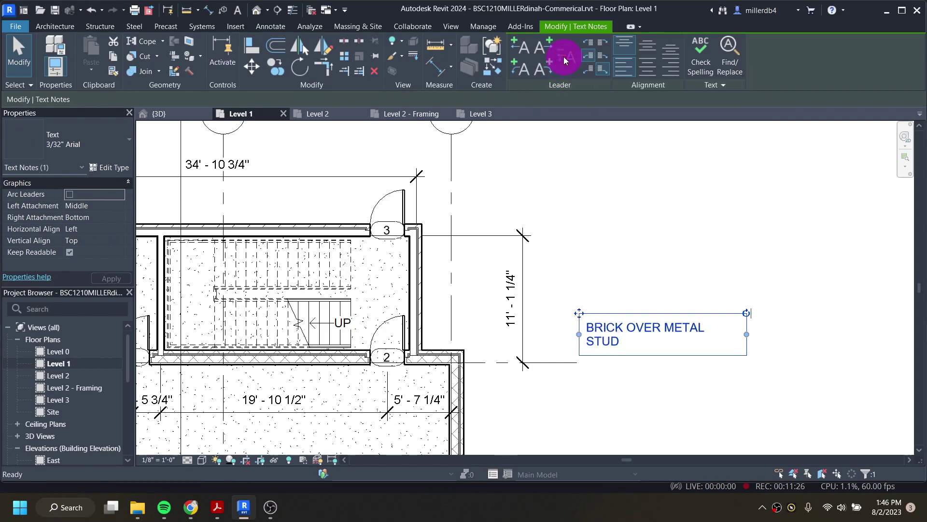
pyautogui.click(522, 46)
pyautogui.moveTo(487, 334); pyautogui.dragTo(429, 336)
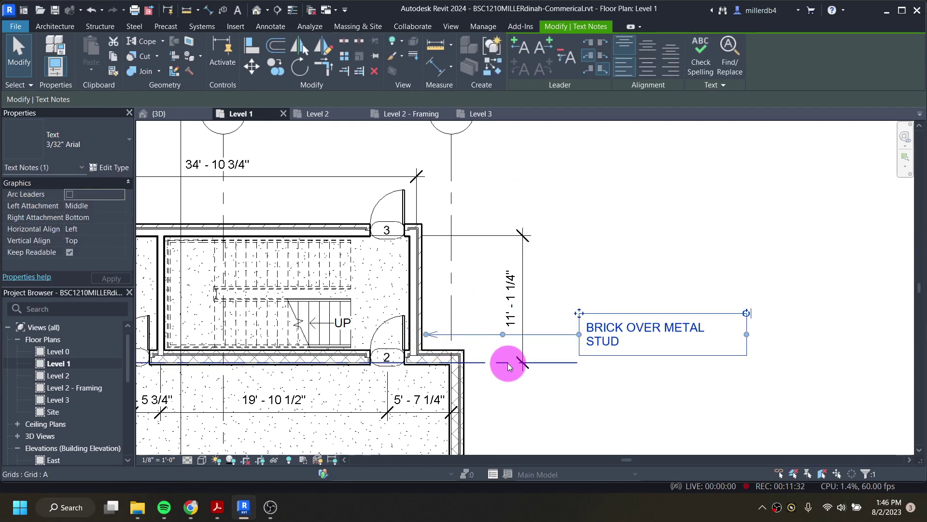
pyautogui.scroll(3, 429, 332)
pyautogui.moveTo(418, 331); pyautogui.dragTo(414, 332)
pyautogui.scroll(-3, 517, 353)
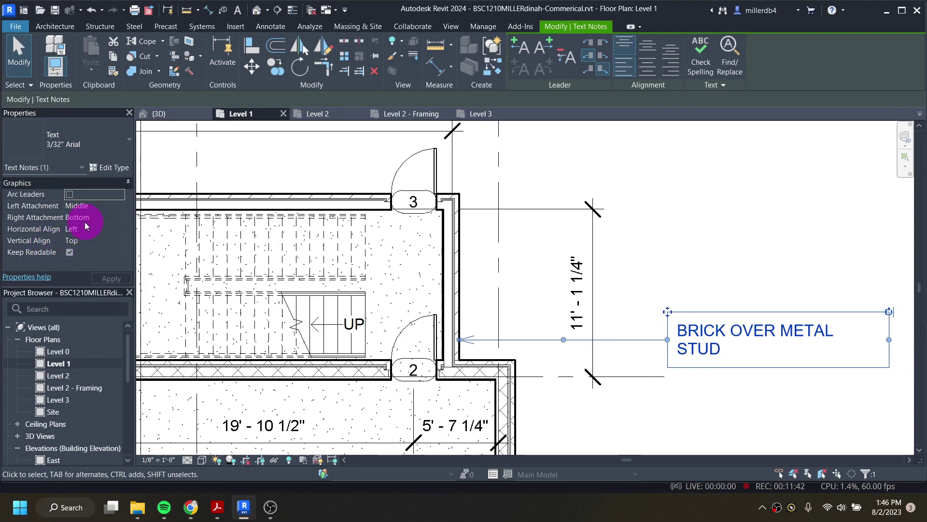
# Step: Set the text font of the note's 3/32" Arial type to Arial Narrow and apply it
pyautogui.click(113, 169)
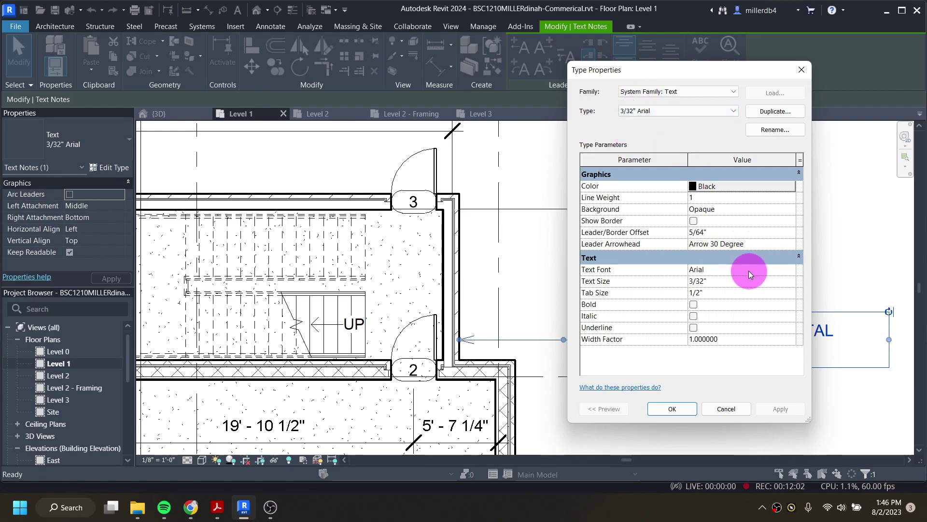
pyautogui.click(709, 270)
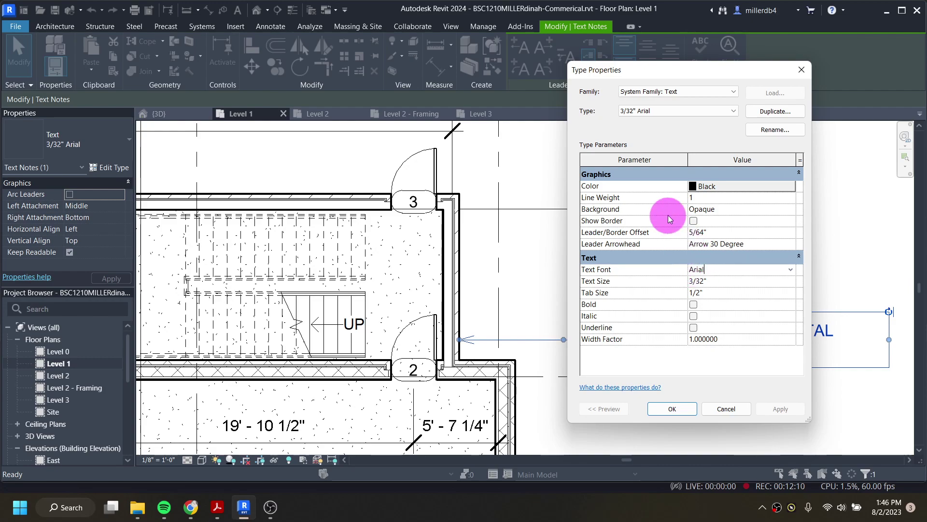
pyautogui.moveTo(662, 69); pyautogui.dragTo(517, 74)
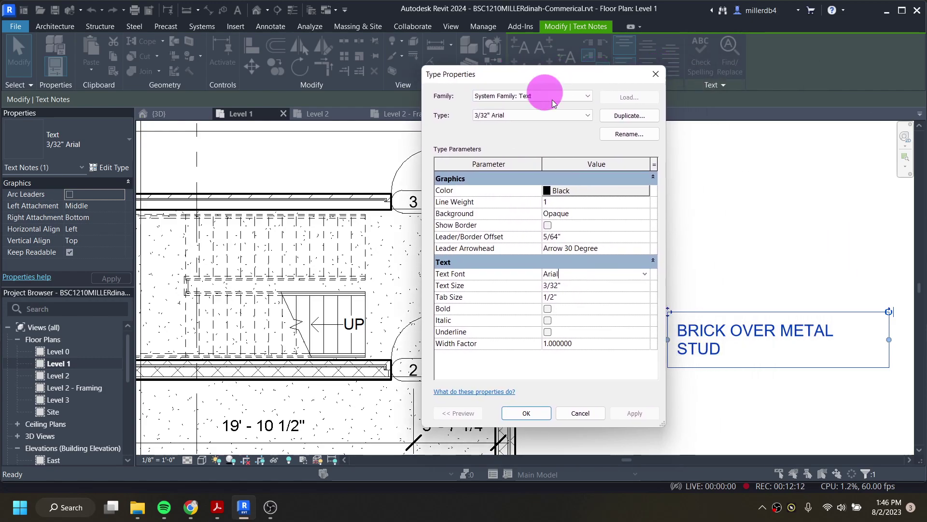
pyautogui.click(644, 275)
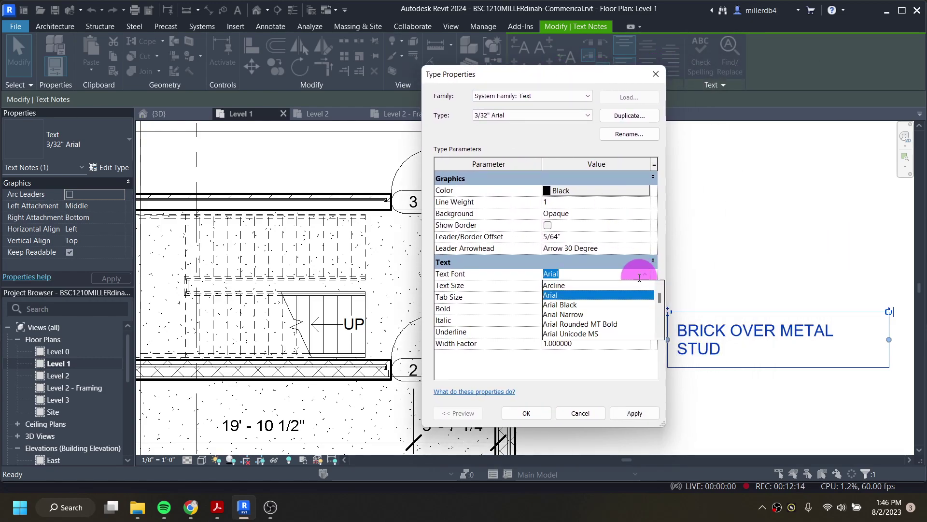
pyautogui.click(572, 313)
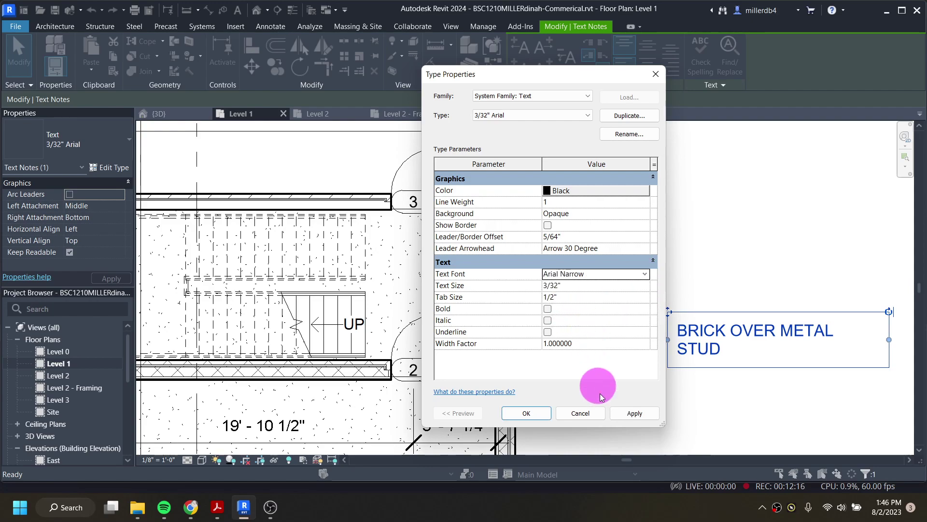
pyautogui.click(623, 415)
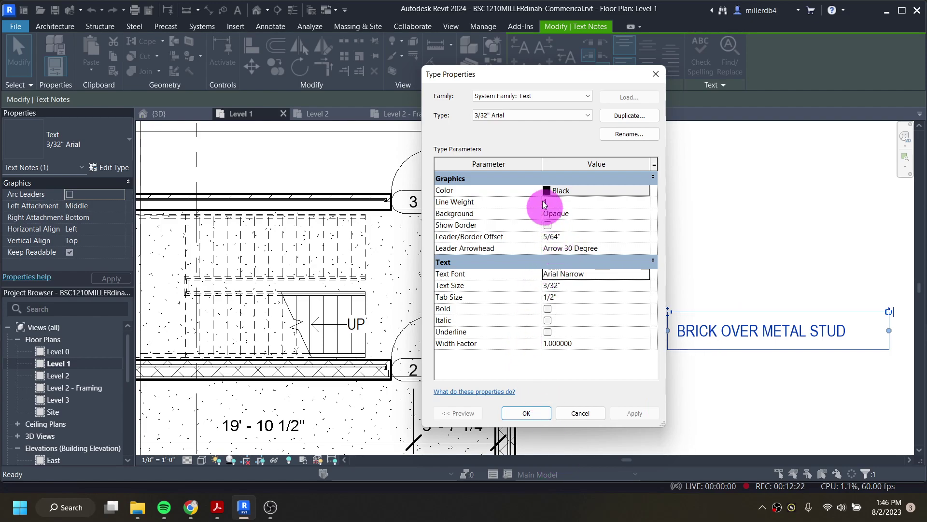
# Step: Try Arrow Filled 15 Degree and Arrow Filled 20 Degree as the leader arrowhead of the 3/32" Arial text type
pyautogui.moveTo(500, 79); pyautogui.dragTo(263, 86)
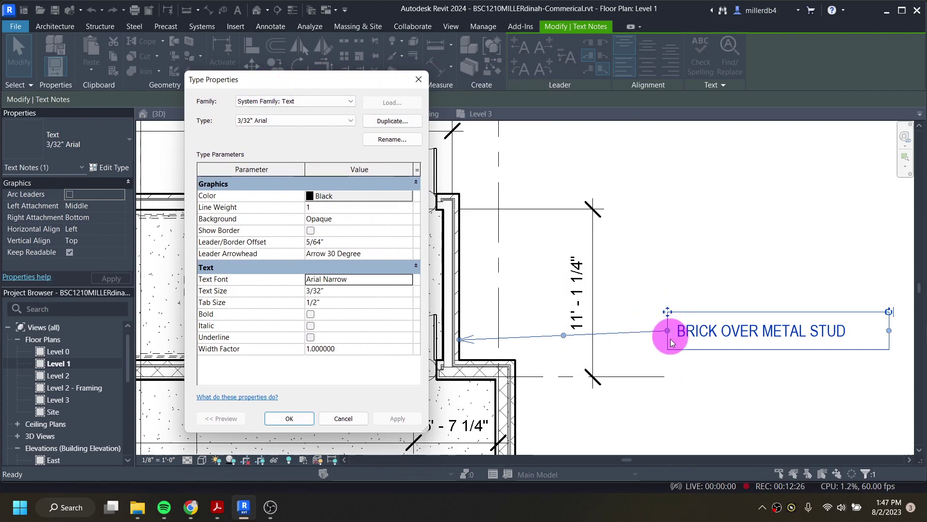
pyautogui.click(395, 253)
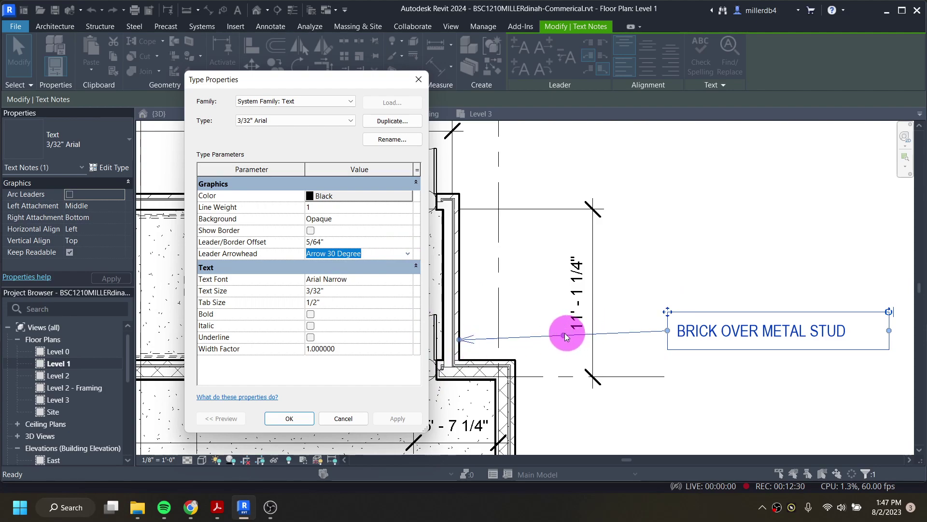
pyautogui.click(407, 255)
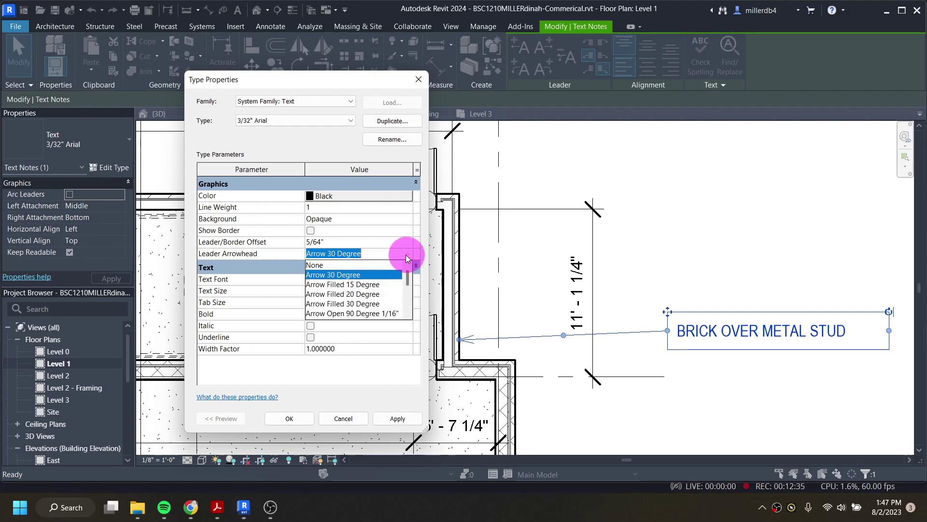
pyautogui.click(360, 286)
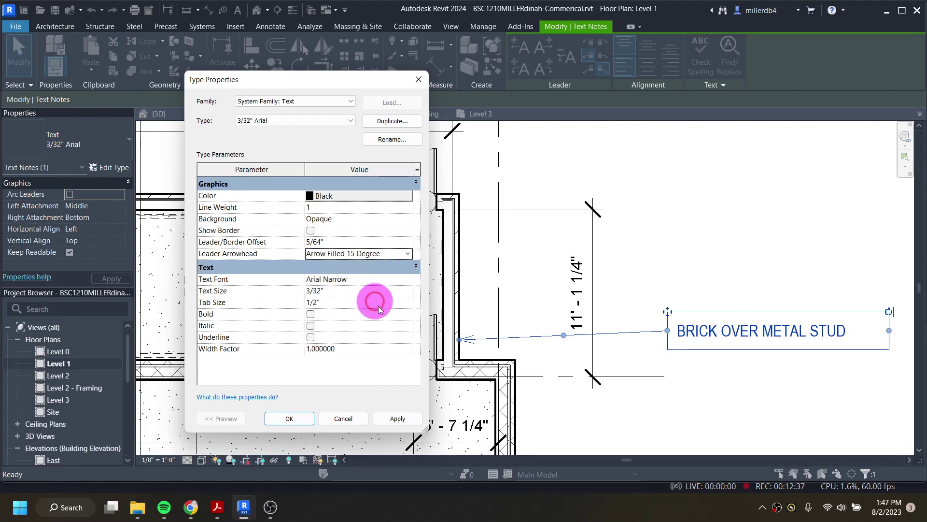
pyautogui.click(398, 419)
pyautogui.click(399, 252)
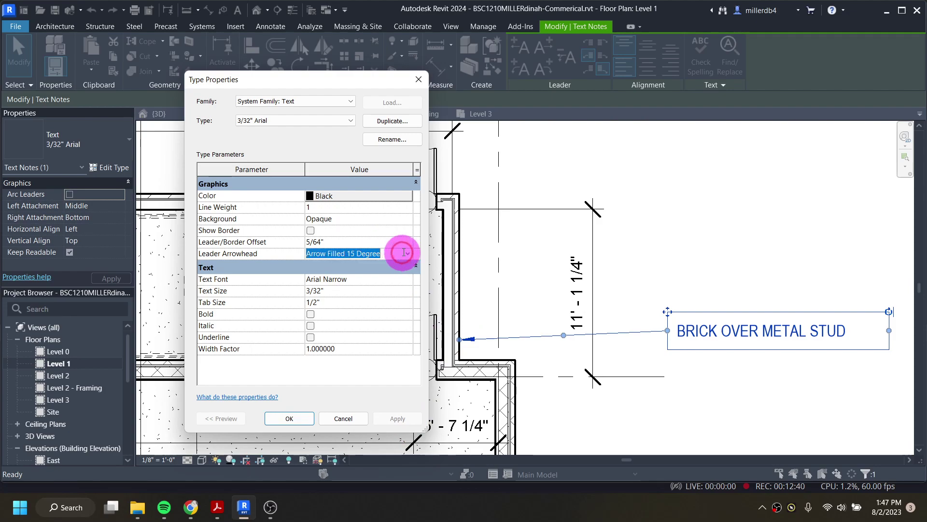
pyautogui.click(407, 254)
pyautogui.click(372, 291)
pyautogui.click(395, 419)
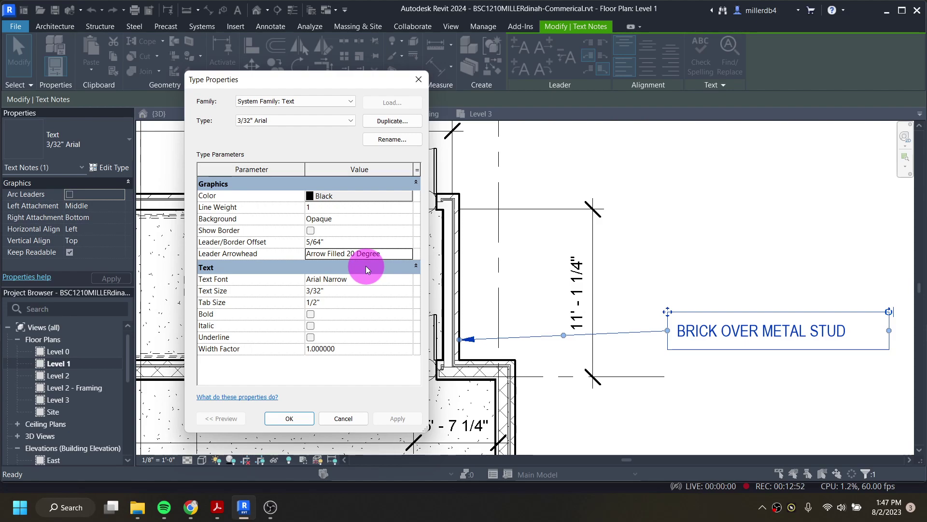
# Step: Set the text type's leader arrowhead to Arrow Filled 15 Degree and accept the type properties
pyautogui.click(370, 256)
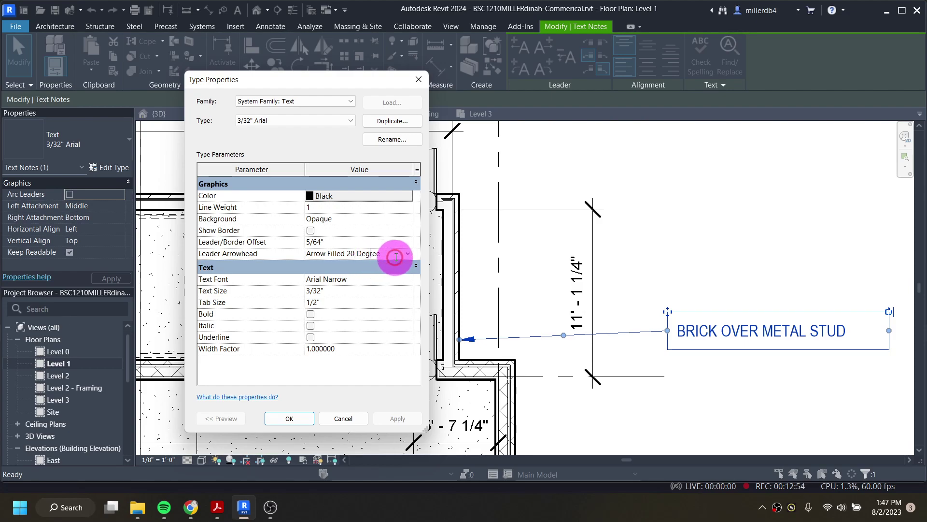
pyautogui.click(406, 253)
pyautogui.click(356, 286)
pyautogui.click(396, 420)
pyautogui.click(290, 418)
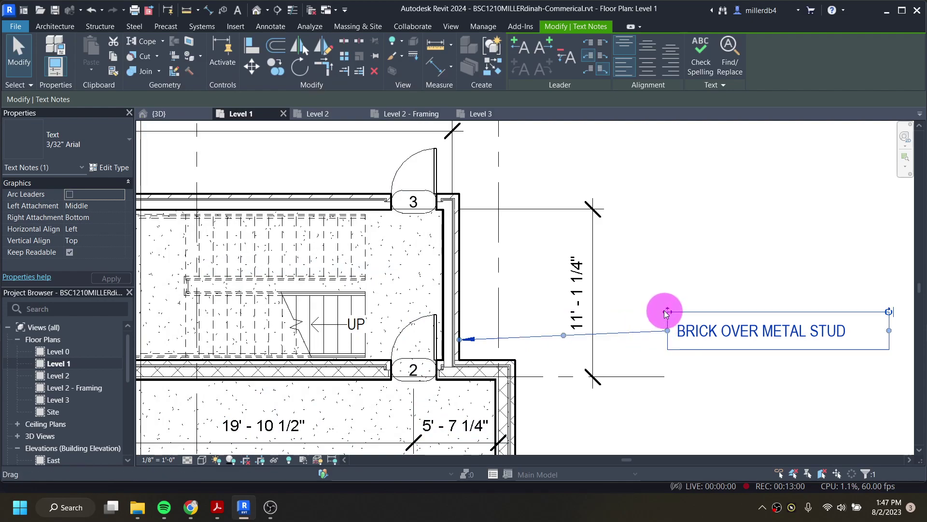
# Step: Shift the brick note slightly down and replace its leader with a horizontal left straight leader whose arrowhead touches the exterior wall face
pyautogui.moveTo(666, 313)
pyautogui.mouseDown()
pyautogui.moveTo(665, 379)
pyautogui.moveTo(668, 326)
pyautogui.moveTo(655, 325)
pyautogui.mouseUp()
pyautogui.click(568, 58)
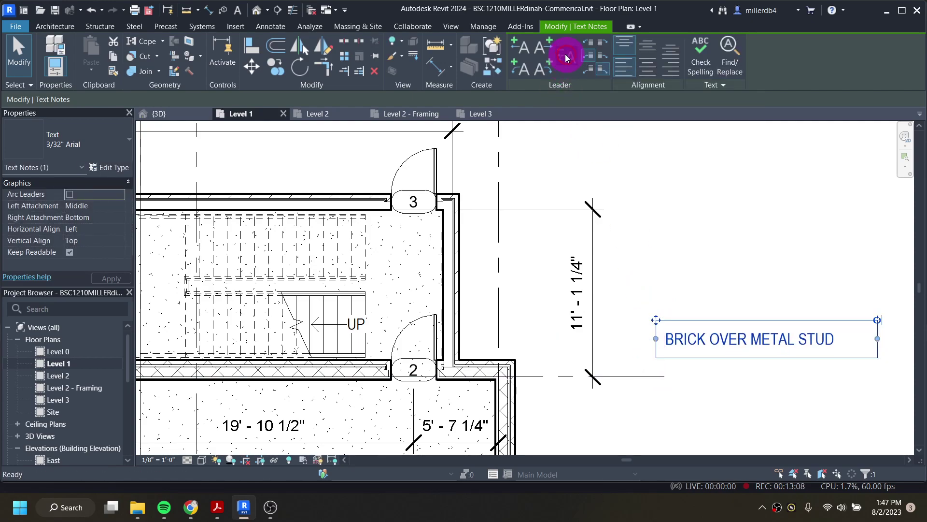
pyautogui.click(521, 45)
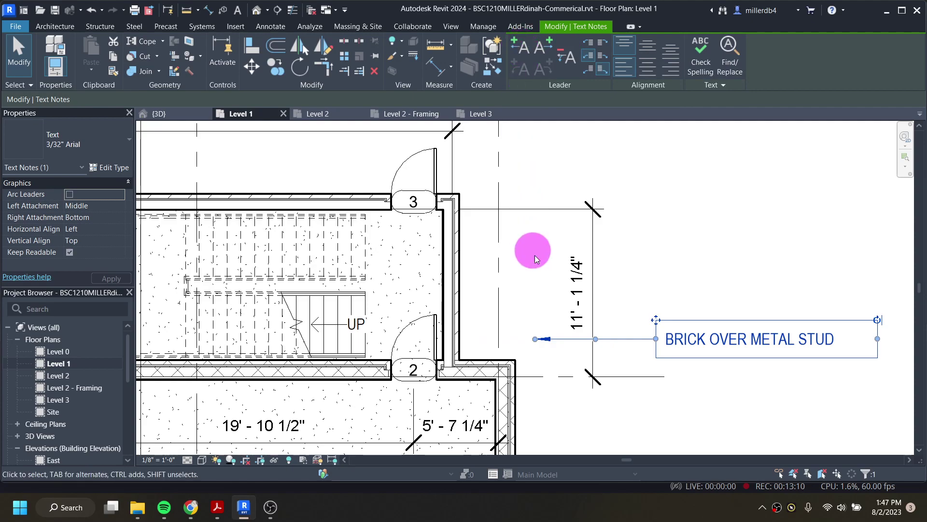
pyautogui.moveTo(535, 340); pyautogui.dragTo(461, 338)
pyautogui.scroll(3, 500, 347)
pyautogui.scroll(4, 456, 343)
pyautogui.moveTo(445, 332); pyautogui.dragTo(433, 334)
pyautogui.click(522, 395)
# Step: Place a text note with a horizontal one-segment leader from the brick-on-CMU exterior wall, aligned below the BRICK OVER METAL STUD note
pyautogui.scroll(-5, 526, 385)
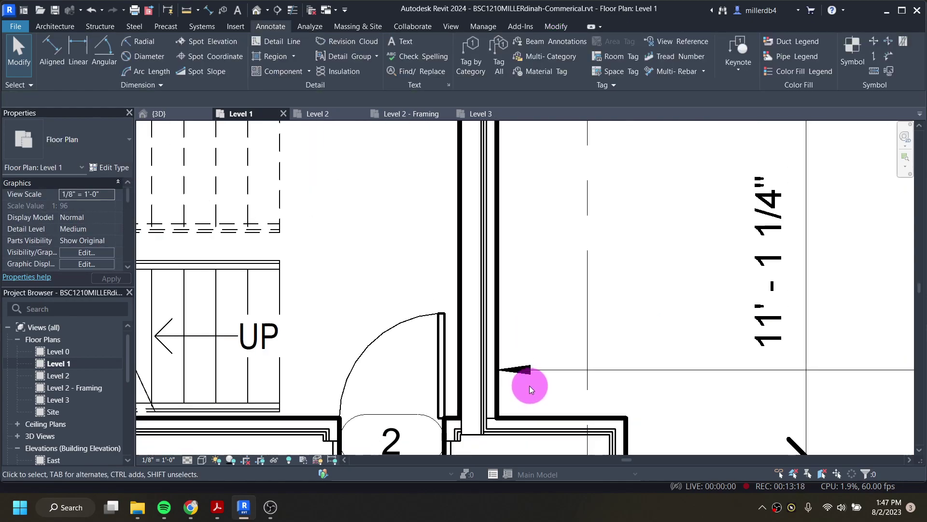
pyautogui.scroll(-3, 594, 375)
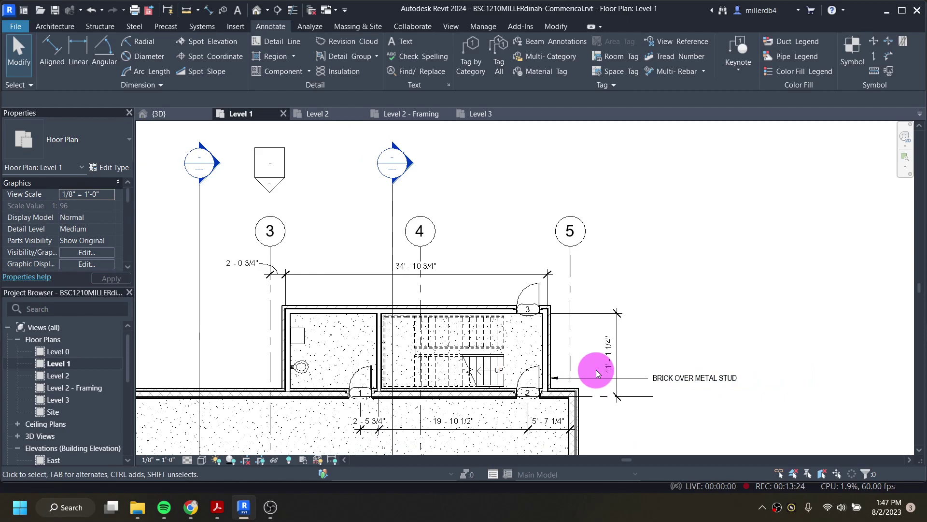
pyautogui.scroll(-1, 577, 386)
pyautogui.moveTo(582, 404); pyautogui.dragTo(500, 279, button='middle')
pyautogui.scroll(2, 510, 332)
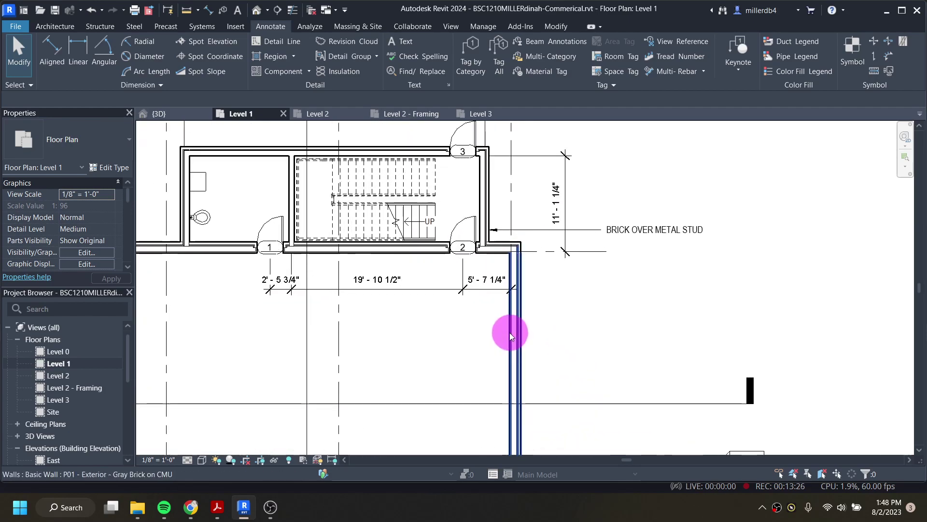
pyautogui.scroll(1, 510, 332)
pyautogui.click(406, 43)
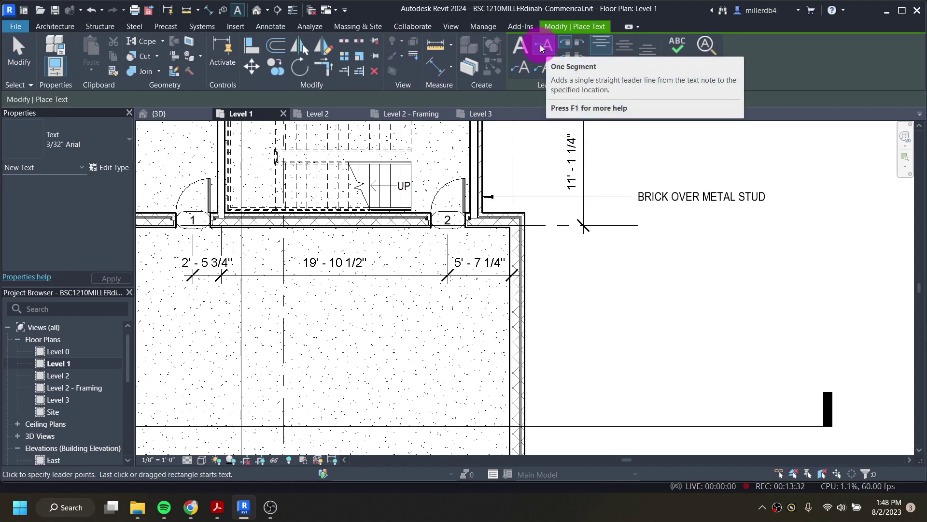
pyautogui.click(542, 47)
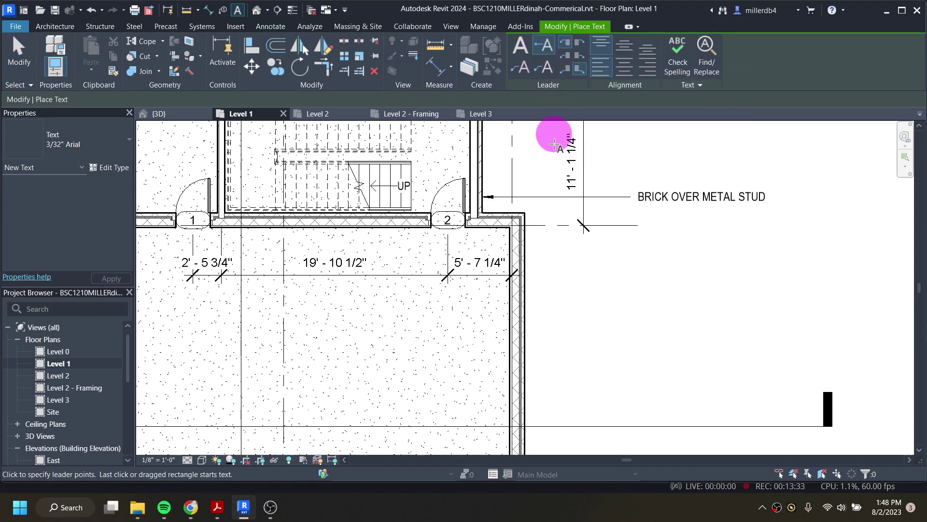
pyautogui.click(518, 328)
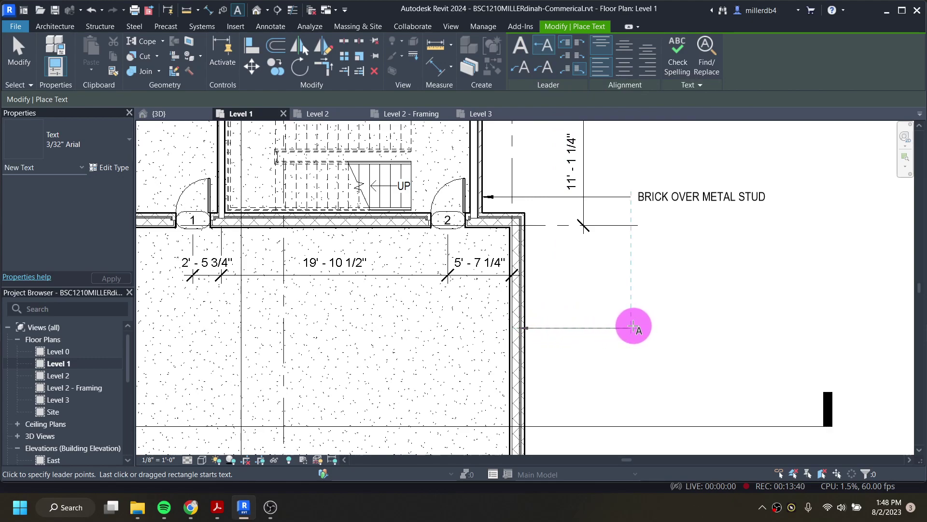
pyautogui.click(633, 327)
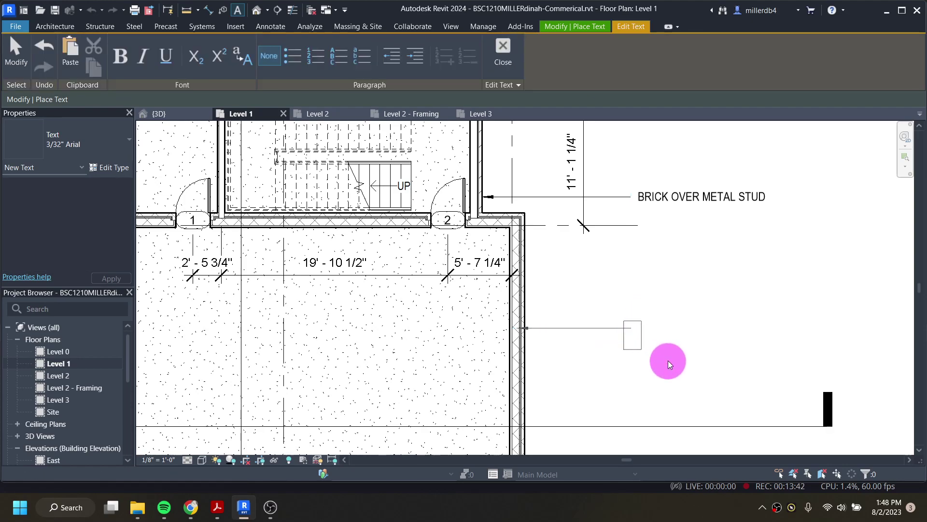
# Step: Enter "TWO- WYTHE CAVITY WALL" as the new note's text and leave the Text command
pyautogui.write('TWO- WHYT')
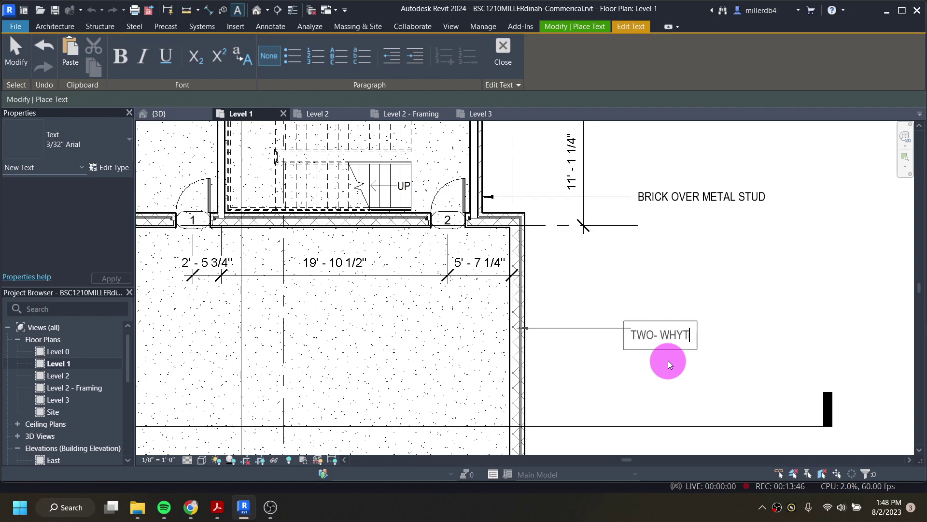
pyautogui.press('BackSpace')
pyautogui.press('BackSpace')
pyautogui.press('BackSpace')
pyautogui.write('YTHE CAVITY WALL')
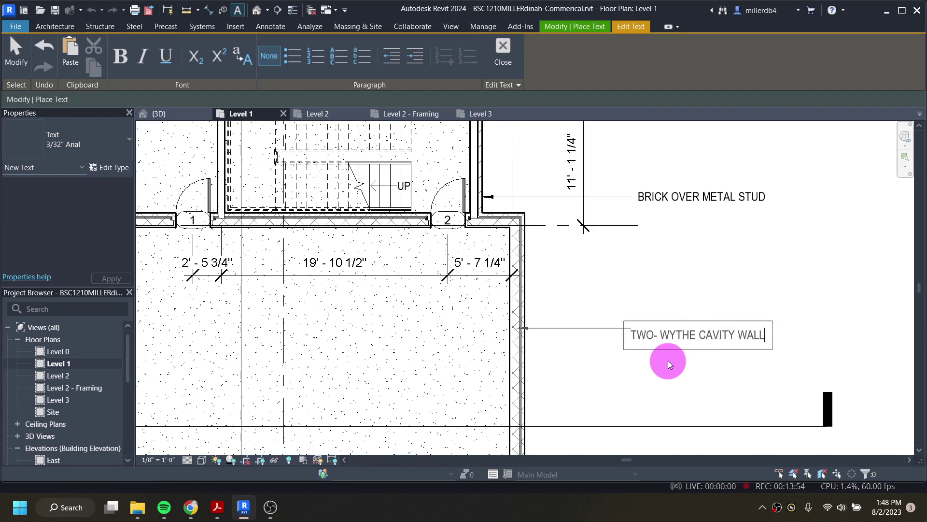
pyautogui.click(641, 263)
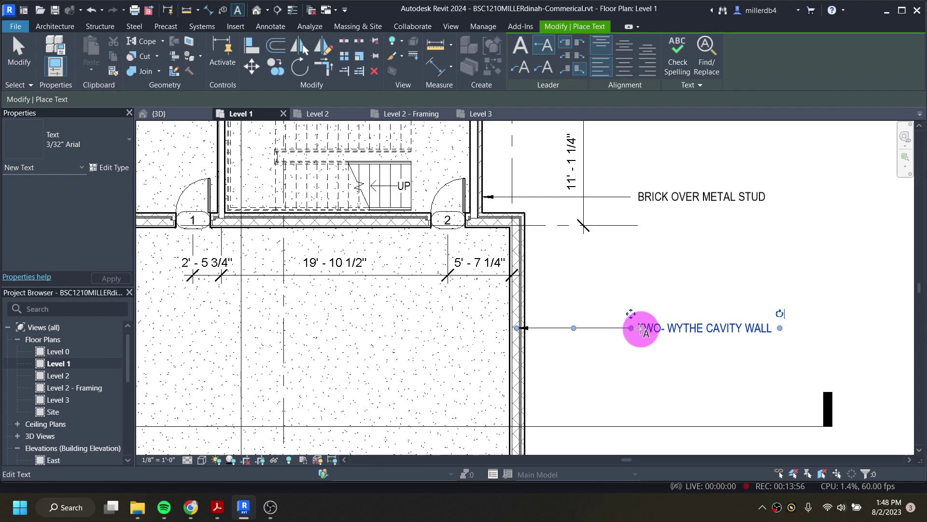
pyautogui.click(654, 351)
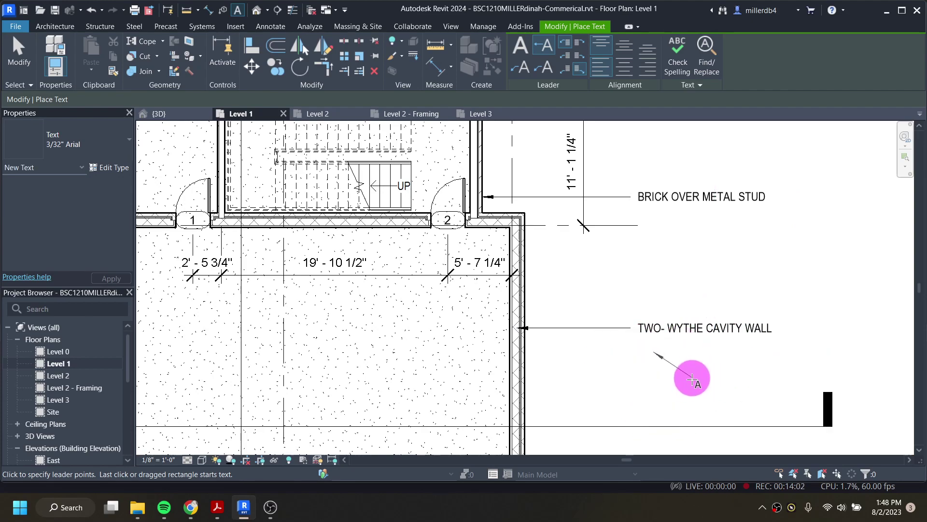
pyautogui.press('Escape')
pyautogui.press('Escape')
# Step: Place a text note reading "CONCRETE ENTRY PAD" with a two-segment leader pointing down to the edge of the exterior entry slab
pyautogui.moveTo(666, 389)
pyautogui.mouseDown(button='middle')
pyautogui.moveTo(658, 352)
pyautogui.moveTo(597, 230)
pyautogui.mouseUp(button='middle')
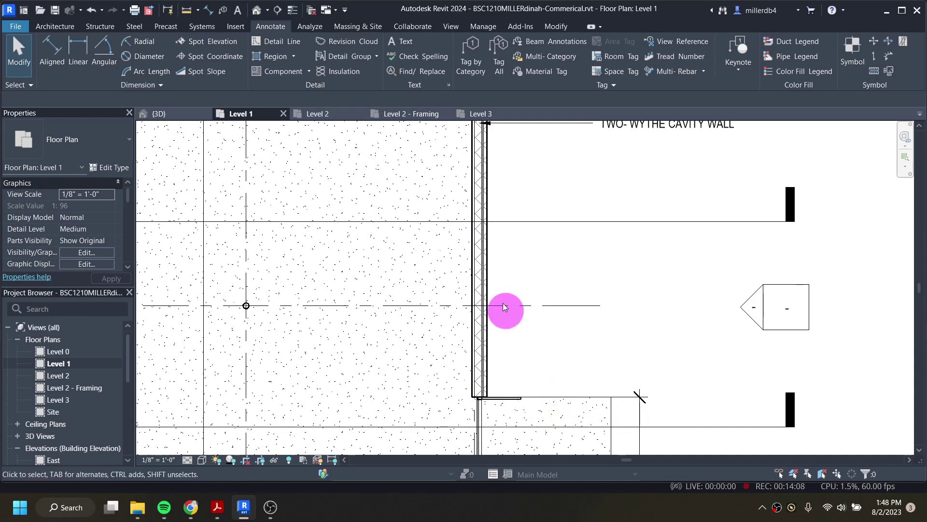
pyautogui.click(405, 43)
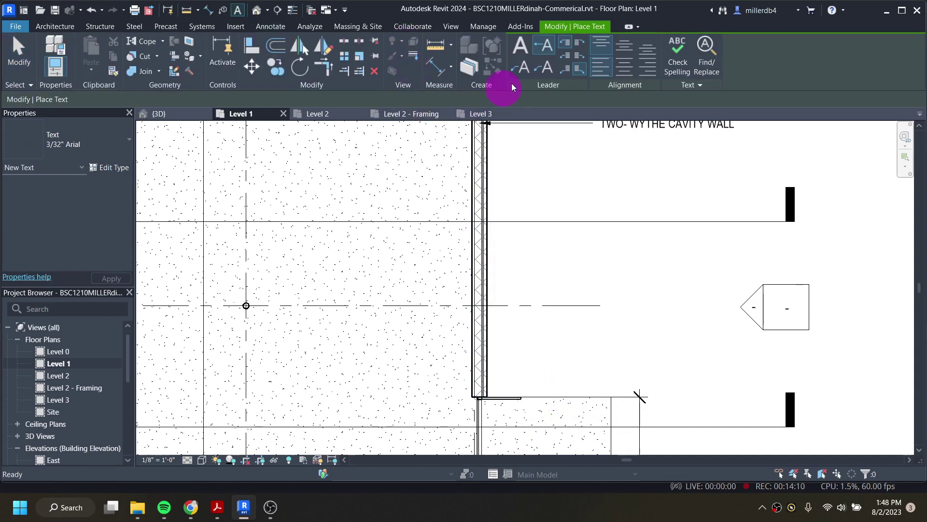
pyautogui.click(519, 68)
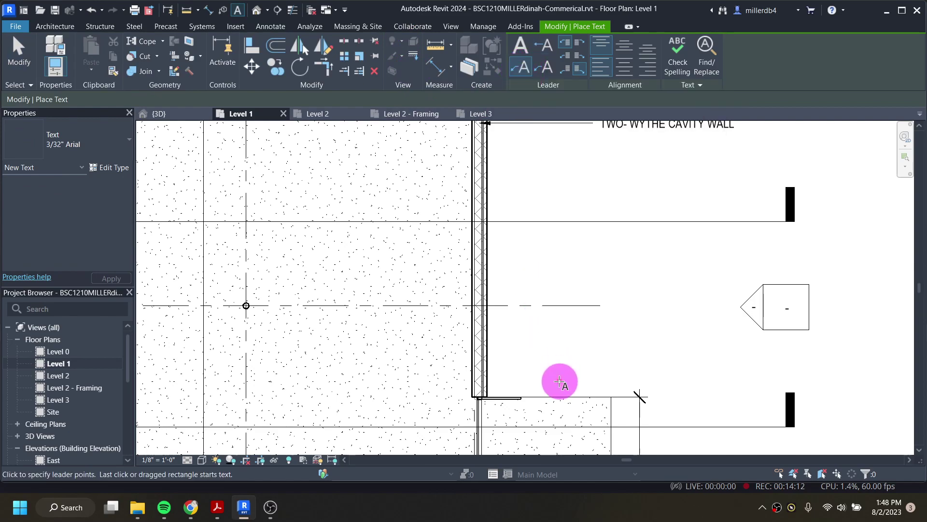
pyautogui.click(537, 398)
pyautogui.click(537, 352)
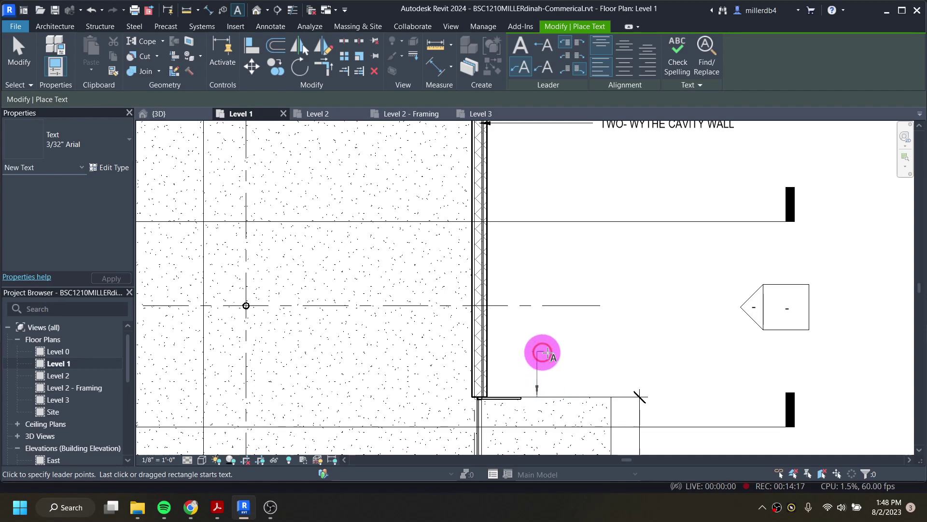
pyautogui.click(598, 352)
pyautogui.write('CONCRE')
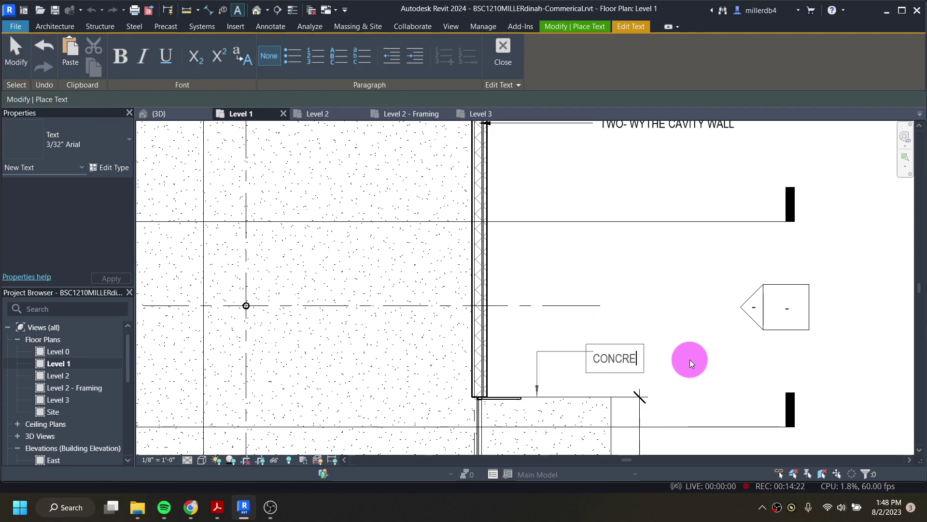
pyautogui.write('TE ENTRY PAD')
pyautogui.click(680, 285)
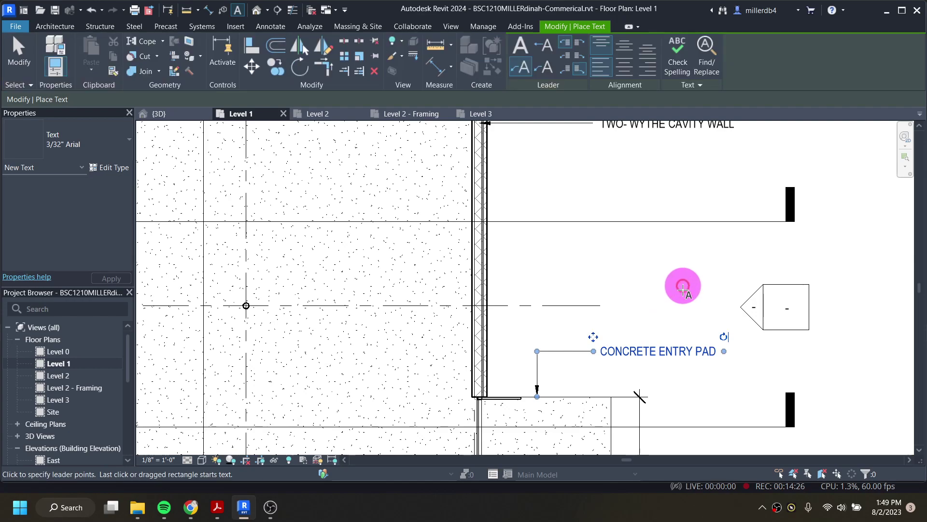
# Step: Set the text leader attachment to the middle on both sides, keeping the two-segment leader style
pyautogui.scroll(-1, 627, 343)
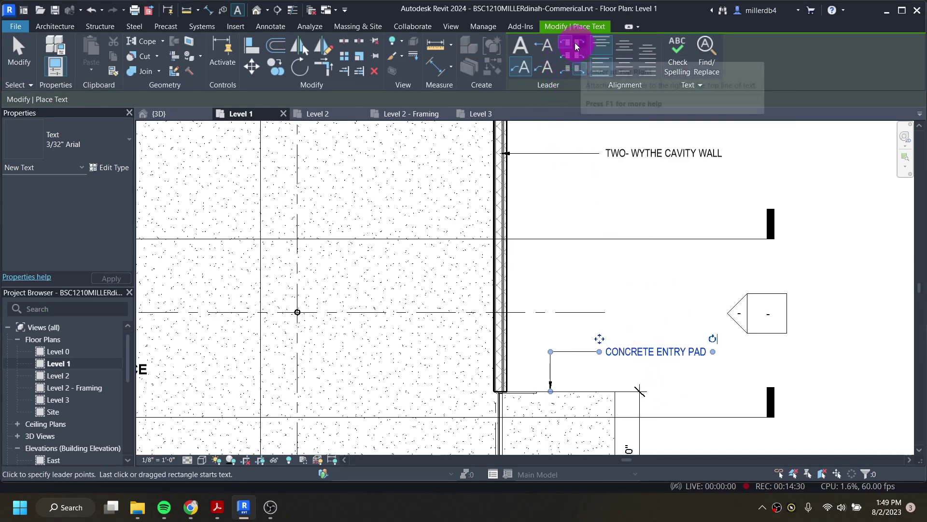
pyautogui.click(618, 357)
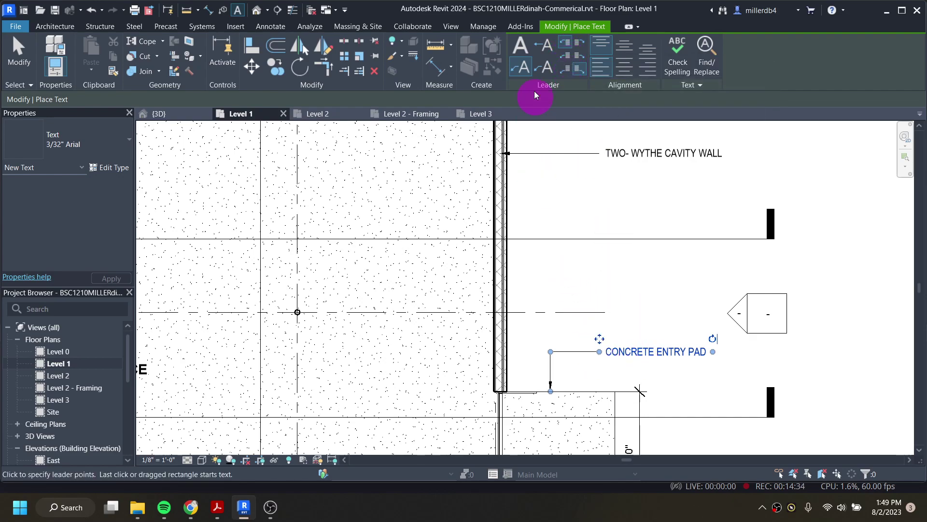
pyautogui.click(568, 58)
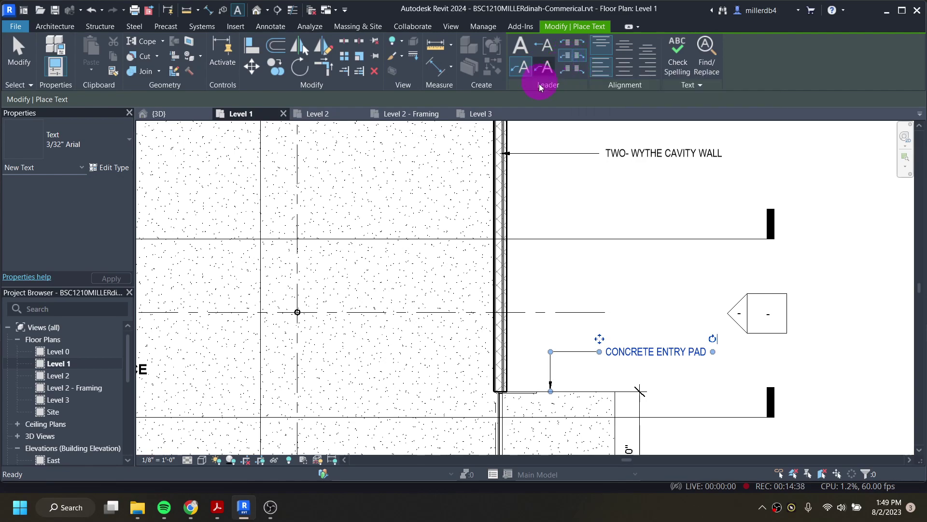
pyautogui.click(518, 70)
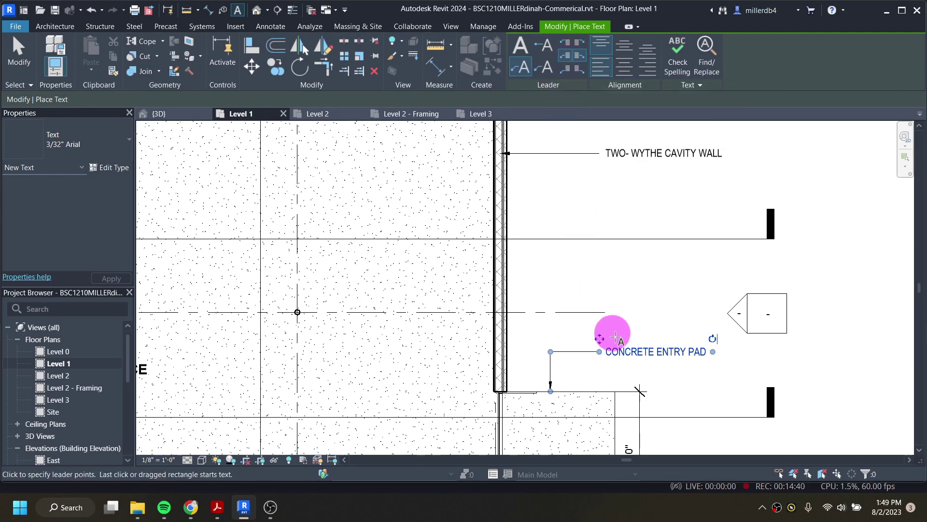
# Step: Open the Level 2 - Framing floor plan
pyautogui.scroll(-2, 485, 333)
pyautogui.scroll(-1, 470, 353)
pyautogui.moveTo(473, 362); pyautogui.dragTo(486, 302, button='middle')
pyautogui.scroll(-1, 448, 333)
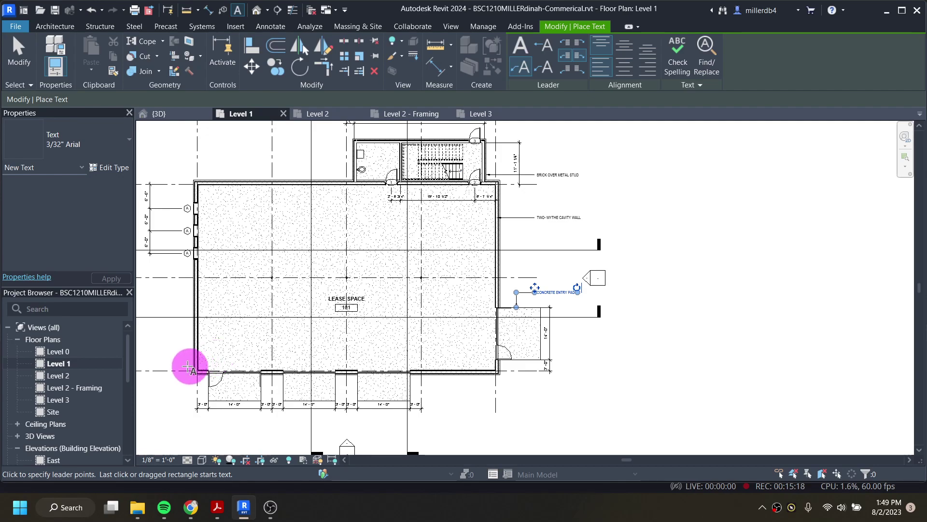
pyautogui.moveTo(275, 340); pyautogui.dragTo(328, 348, button='middle')
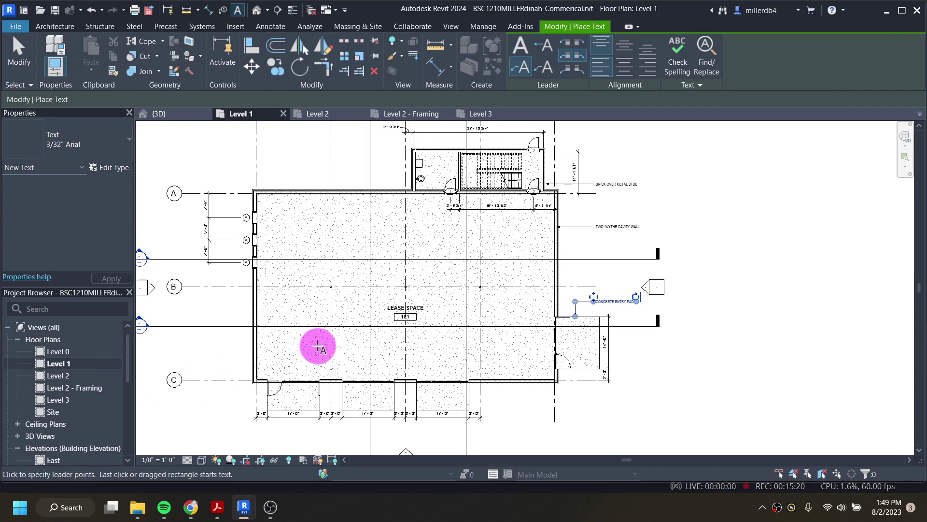
pyautogui.doubleClick(77, 389)
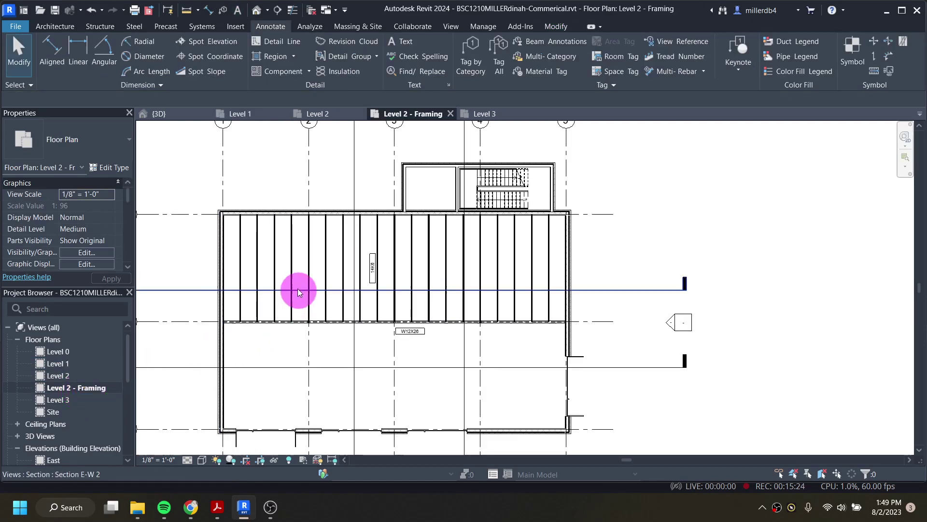
pyautogui.moveTo(271, 282); pyautogui.dragTo(341, 289, button='middle')
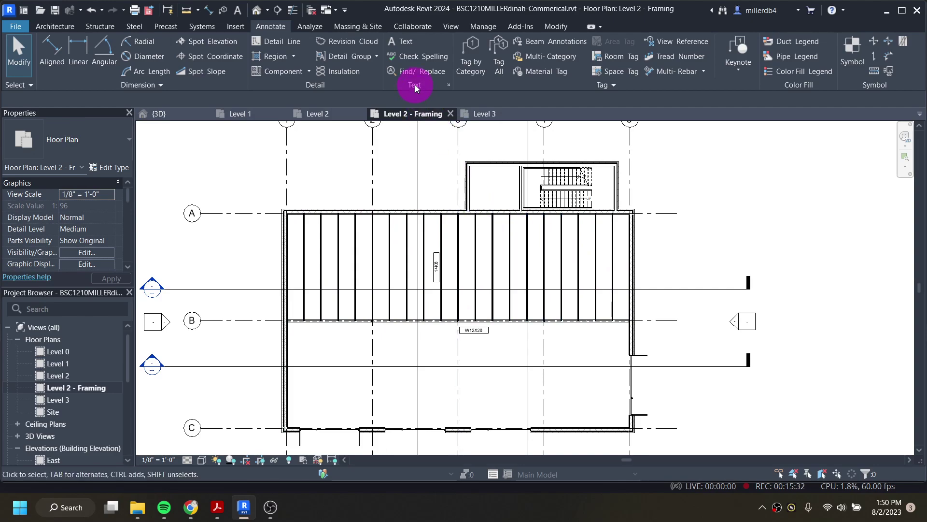
# Step: Place a text note without a leader reading "@4'-0" O.C." beside the 14K6 joist tag and shift it slightly upward
pyautogui.click(405, 44)
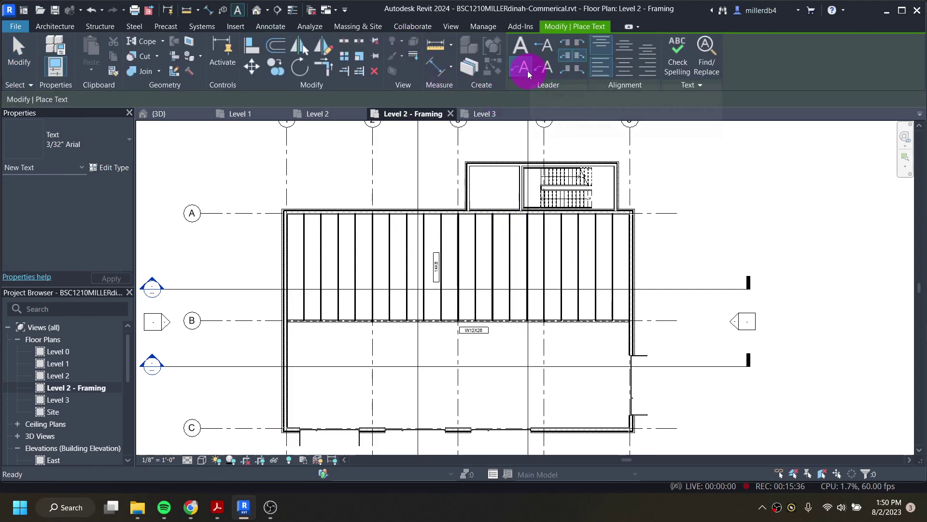
pyautogui.scroll(1, 441, 249)
pyautogui.scroll(1, 441, 249)
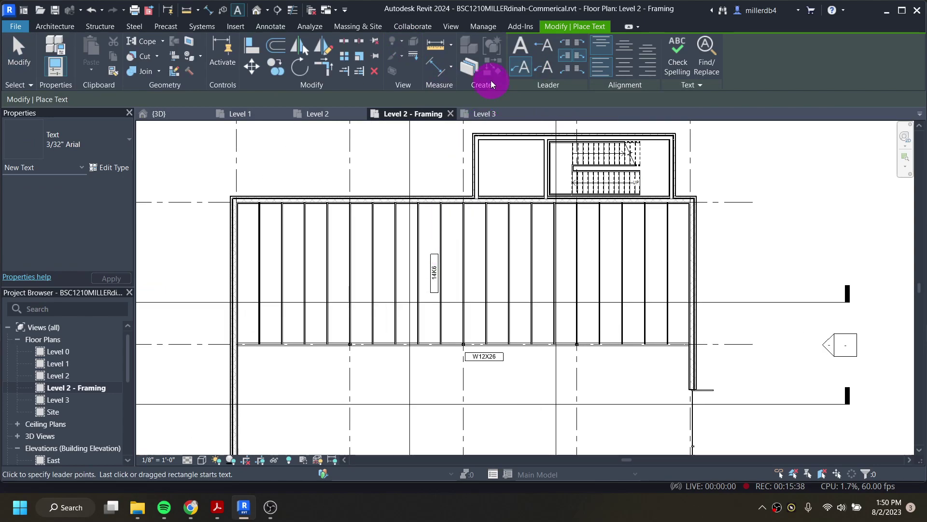
pyautogui.click(521, 48)
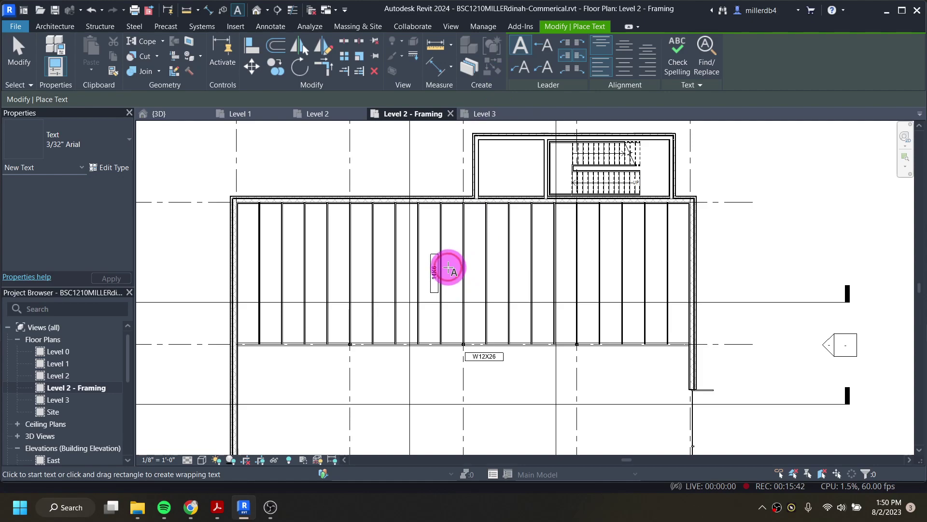
pyautogui.click(448, 269)
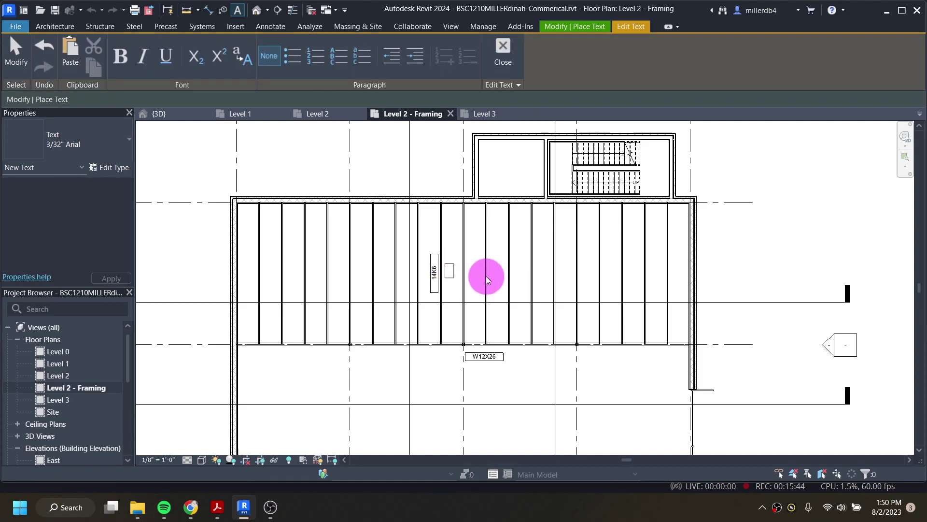
pyautogui.write('@4\'-0" O.C')
pyautogui.click(474, 287)
pyautogui.scroll(3, 450, 266)
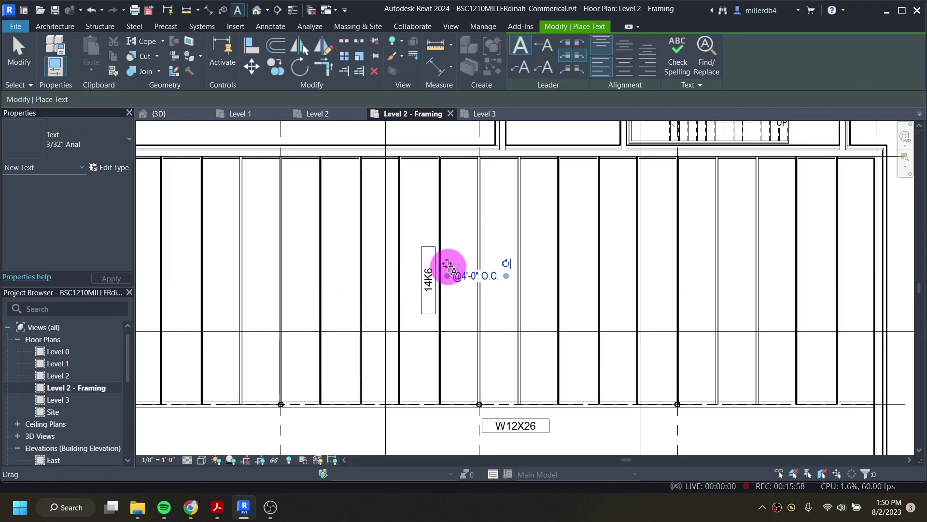
pyautogui.moveTo(451, 265); pyautogui.dragTo(446, 233)
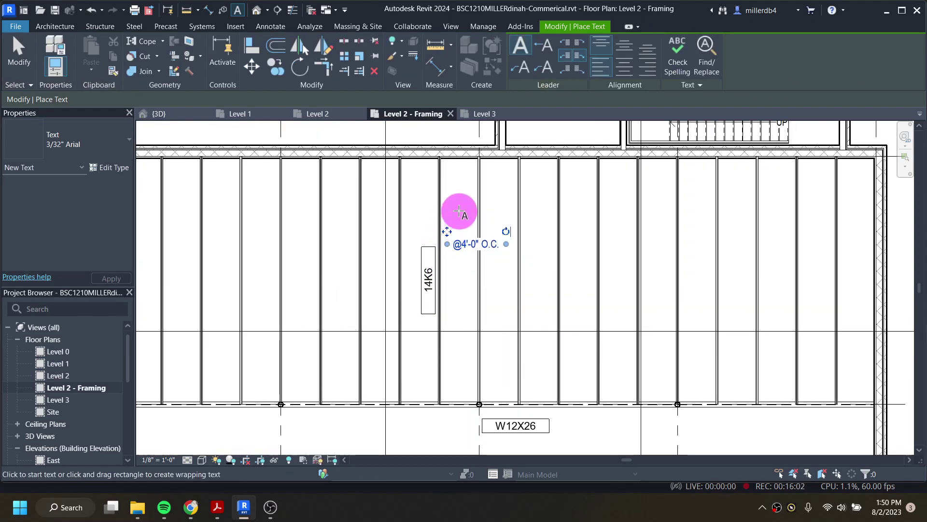
pyautogui.click(485, 243)
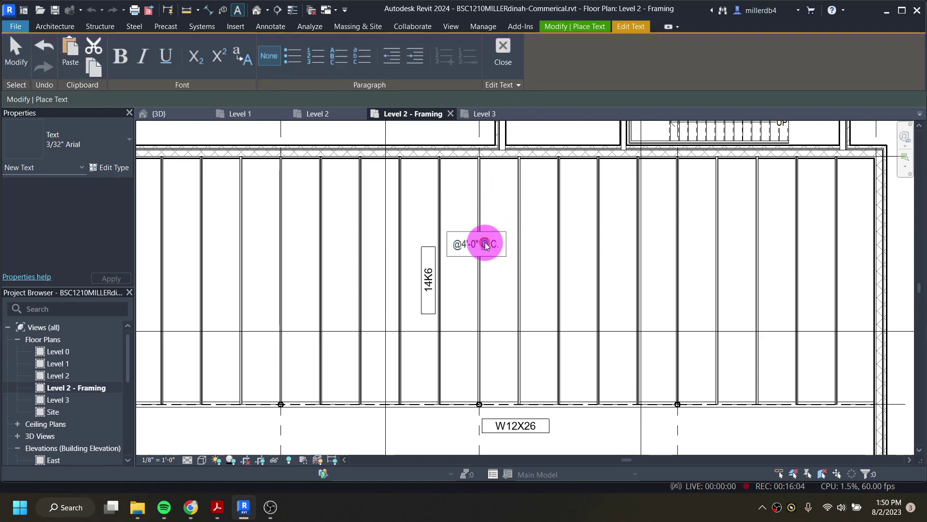
pyautogui.click(504, 52)
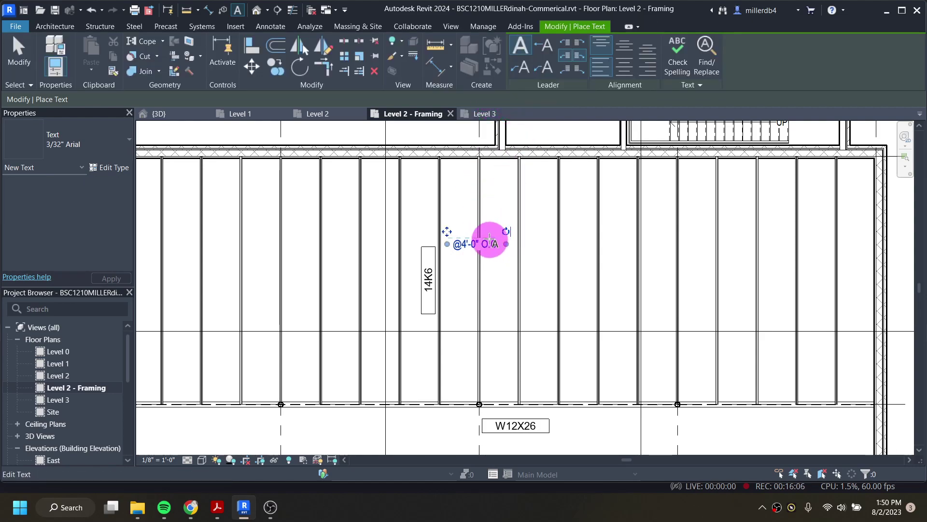
pyautogui.click(545, 51)
pyautogui.moveTo(476, 215); pyautogui.dragTo(454, 244)
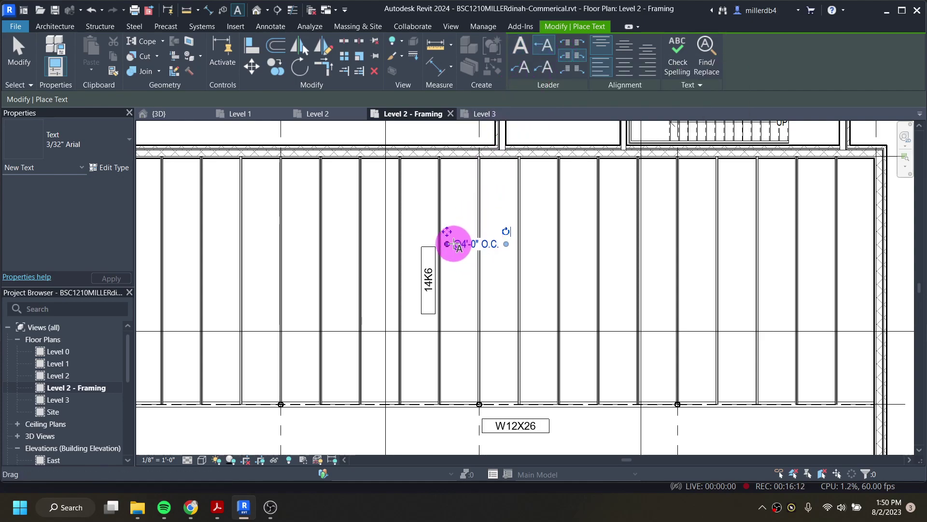
pyautogui.click(448, 244)
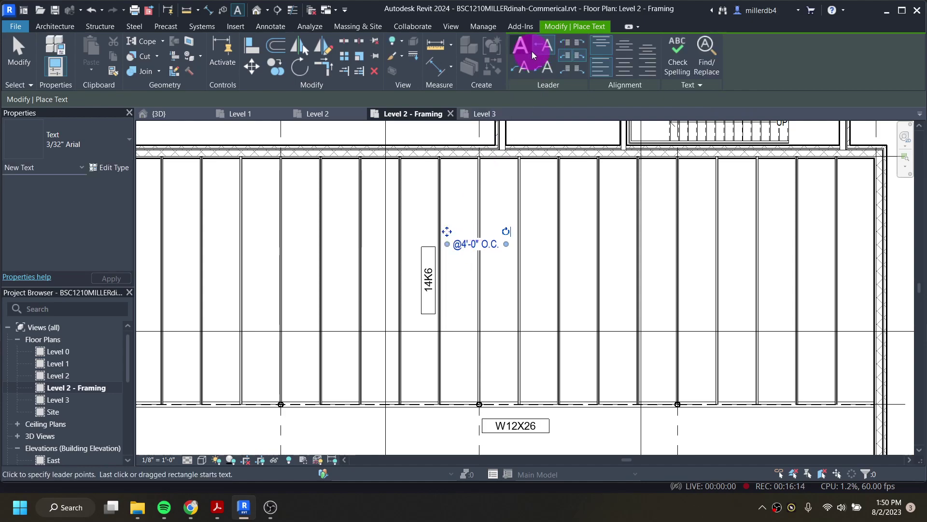
pyautogui.click(472, 258)
# Step: Add left and right straight leaders to the "@4'-0" O.C." note and stretch them horizontally to the side walls at both ends of the joists
pyautogui.click(468, 244)
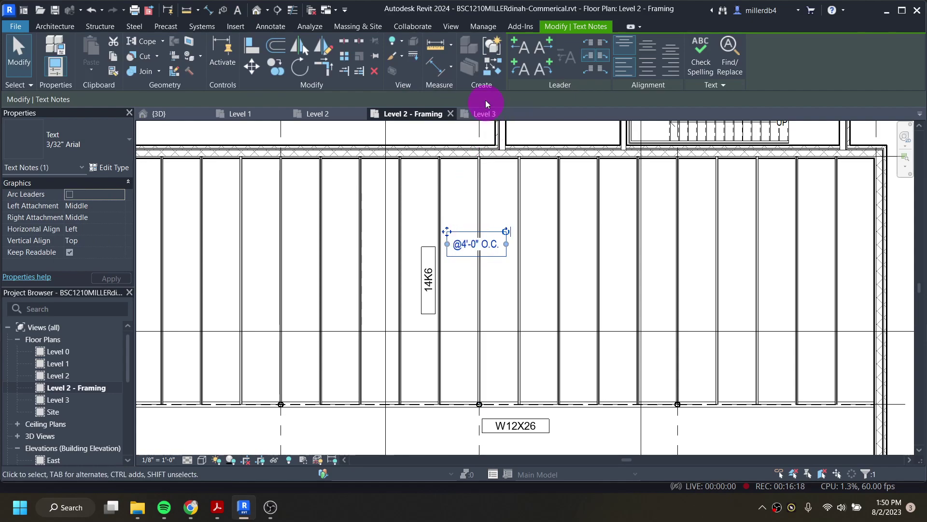
pyautogui.click(517, 45)
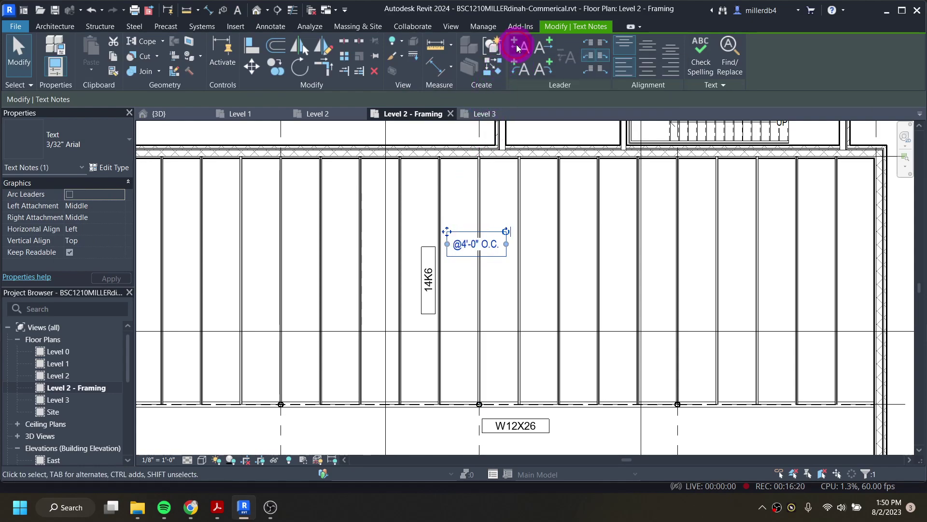
pyautogui.click(545, 46)
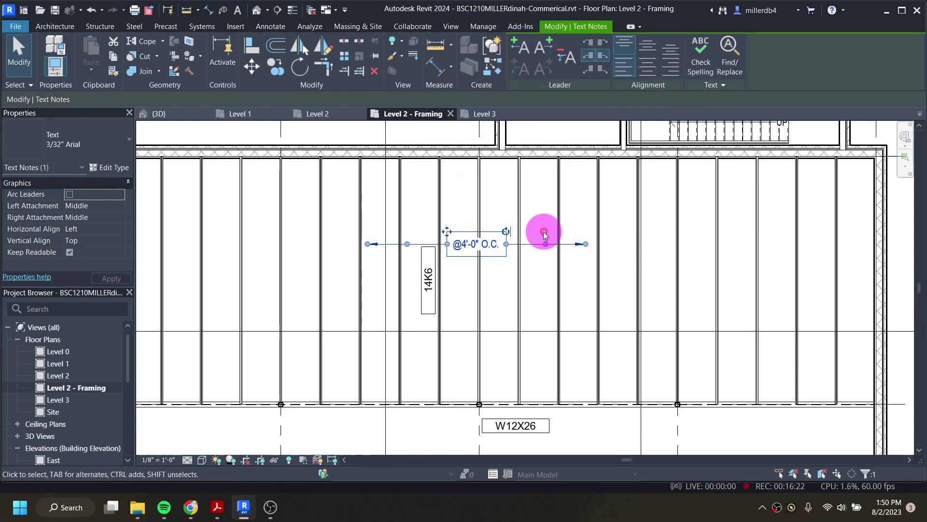
pyautogui.moveTo(586, 246); pyautogui.dragTo(865, 244)
pyautogui.scroll(-2, 369, 270)
pyautogui.moveTo(370, 253); pyautogui.dragTo(185, 252)
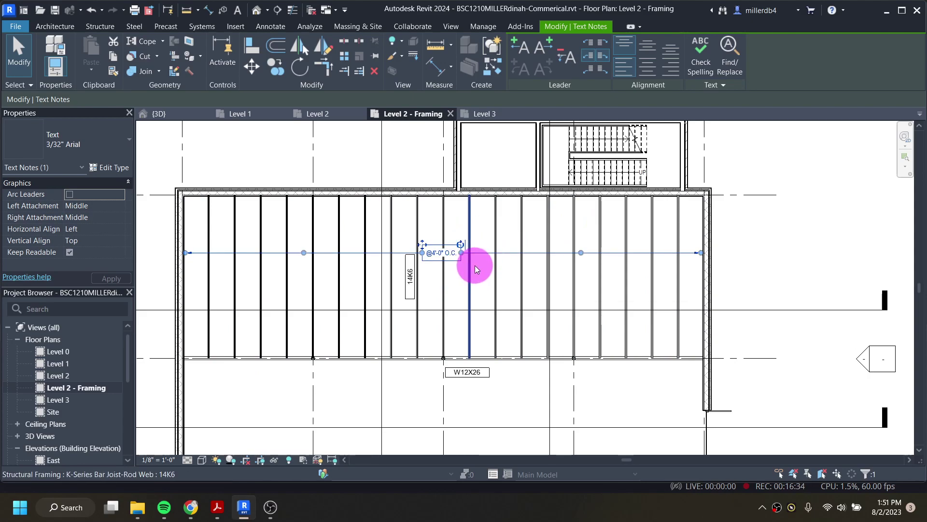
pyautogui.click(564, 342)
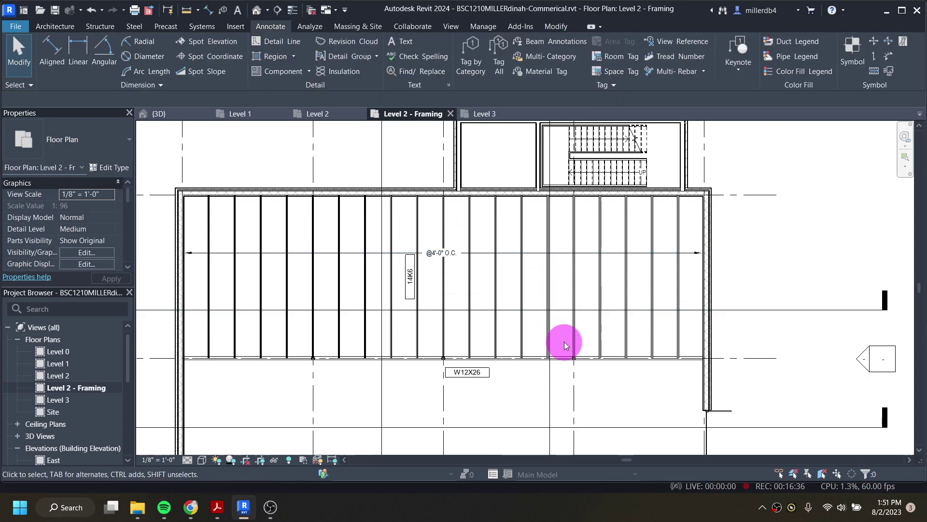
# Step: Place a text note with a one-segment horizontal leader reading "8" CMU BEARING WALL", pointing at the right exterior wall beside the joists
pyautogui.moveTo(602, 335); pyautogui.dragTo(476, 410, button='middle')
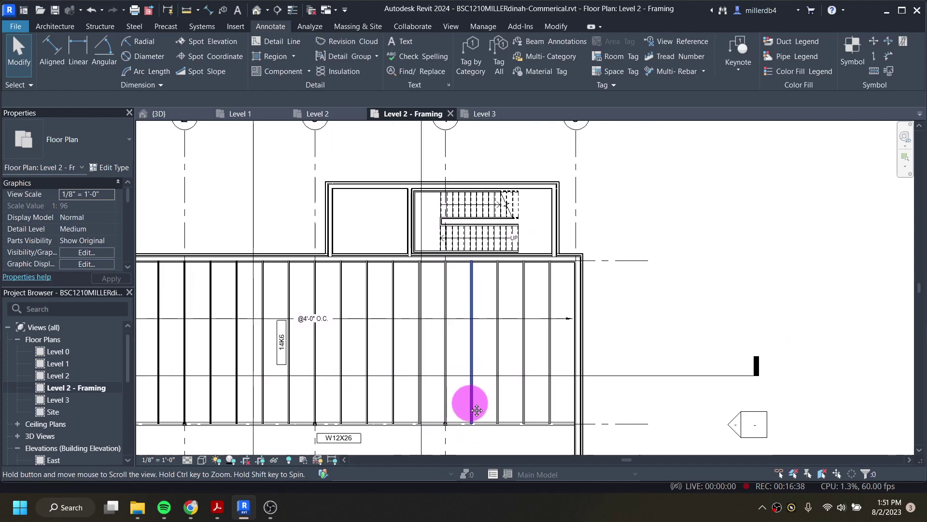
pyautogui.scroll(1, 564, 231)
pyautogui.scroll(-4, 563, 232)
pyautogui.moveTo(528, 290); pyautogui.dragTo(429, 315, button='middle')
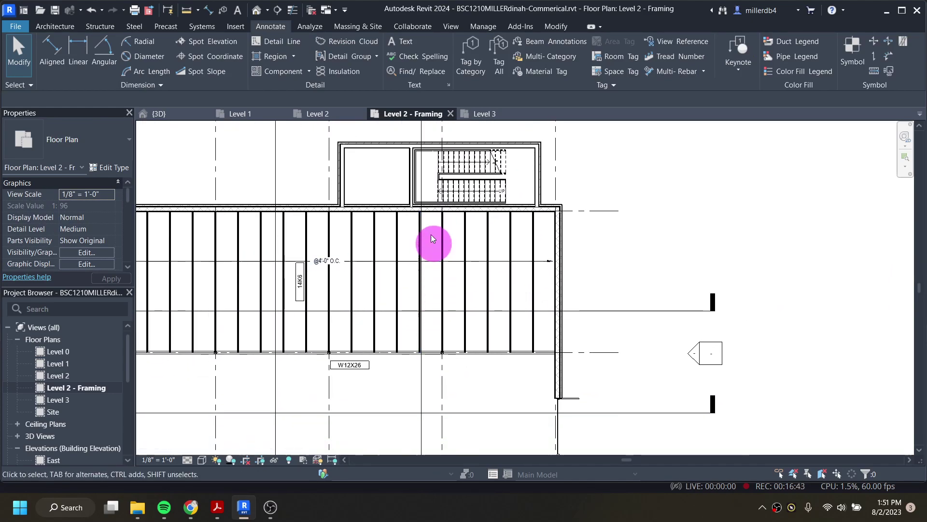
pyautogui.click(404, 45)
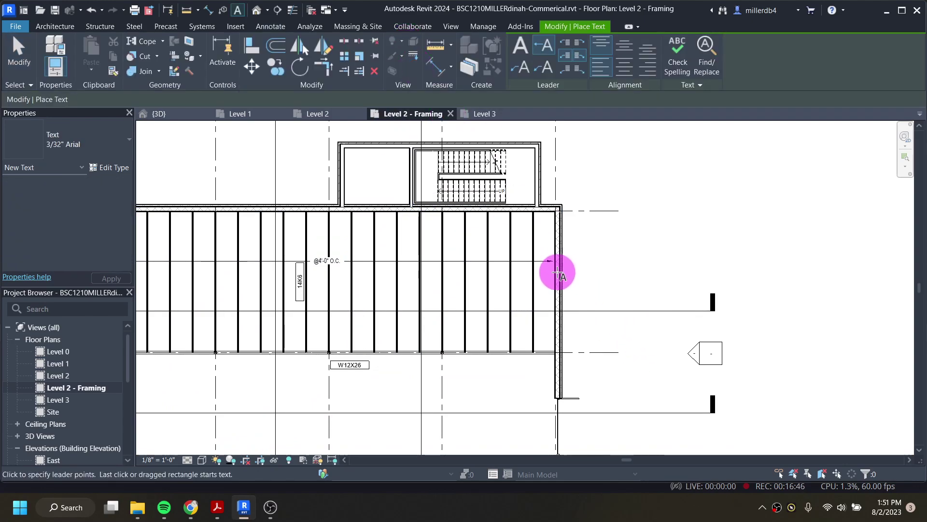
pyautogui.scroll(2, 557, 271)
pyautogui.click(564, 281)
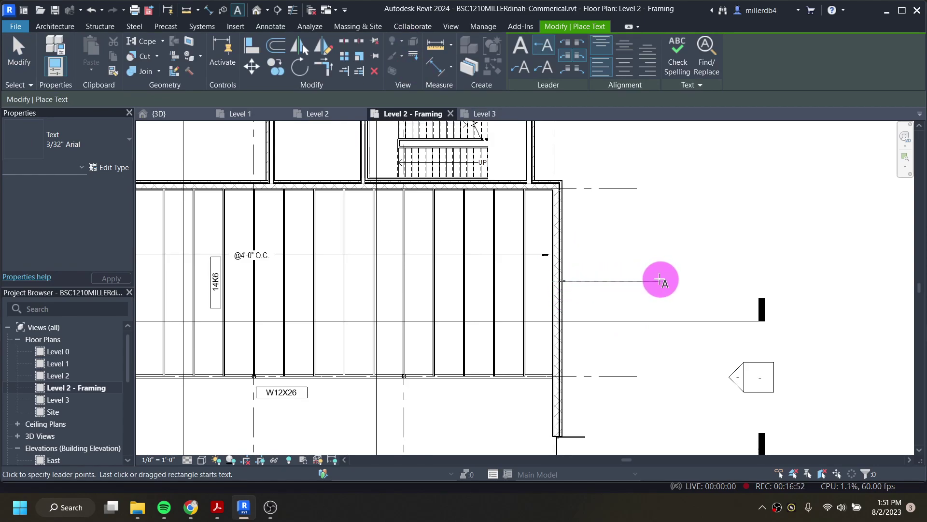
pyautogui.click(640, 279)
pyautogui.write('8" CM')
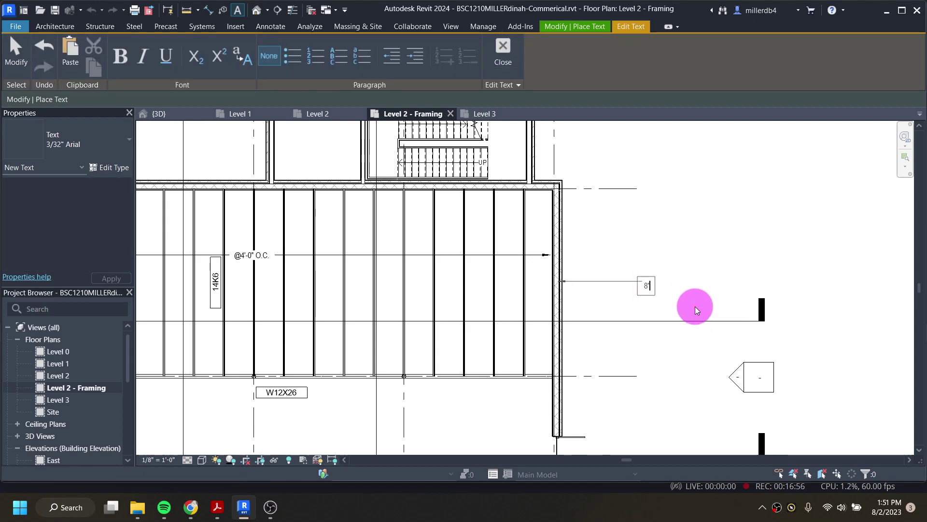
pyautogui.write('U BEARING WALL')
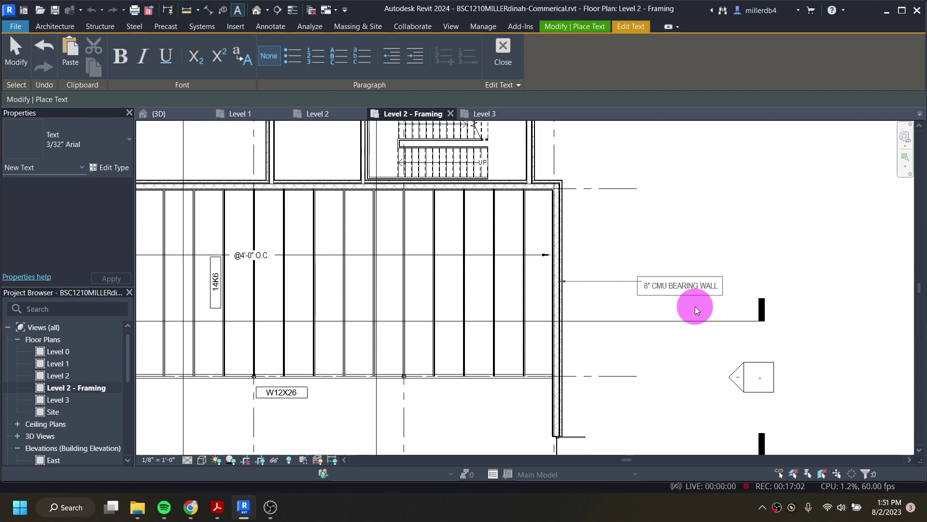
pyautogui.click(695, 306)
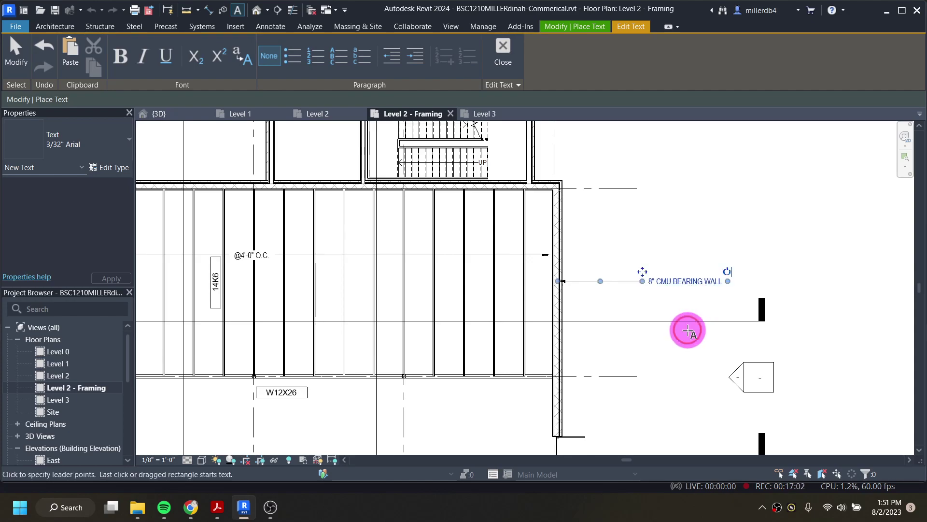
# Step: Begin a text note with a two-segment leader running from the last joist bay down and across, past the right exterior wall
pyautogui.moveTo(656, 374); pyautogui.dragTo(614, 304, button='middle')
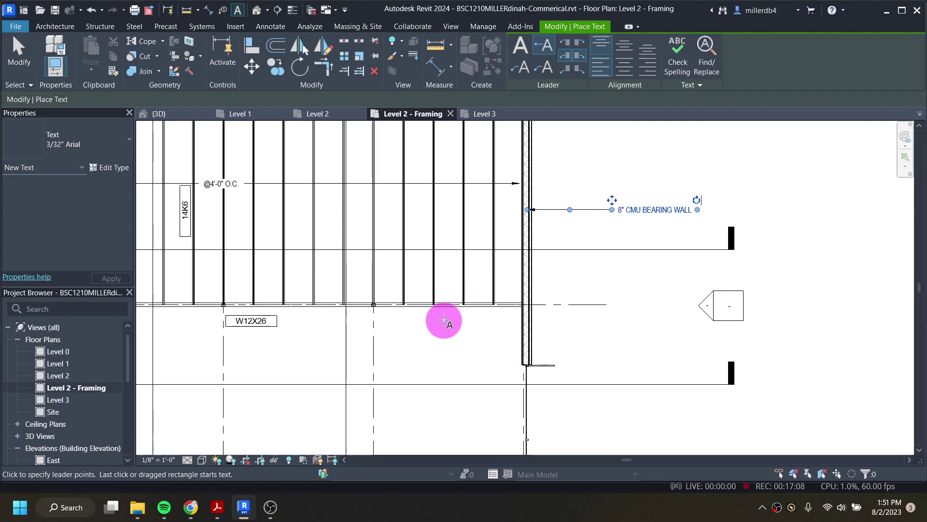
pyautogui.click(516, 70)
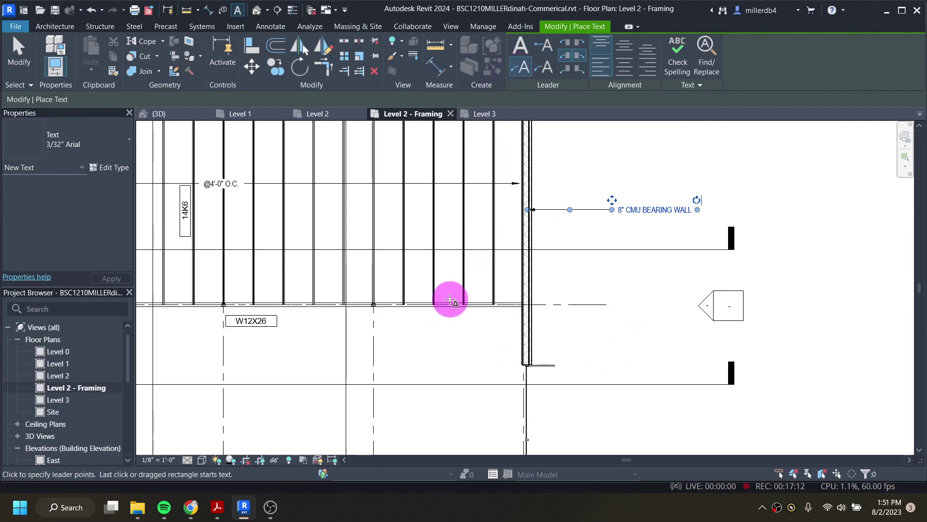
pyautogui.click(483, 299)
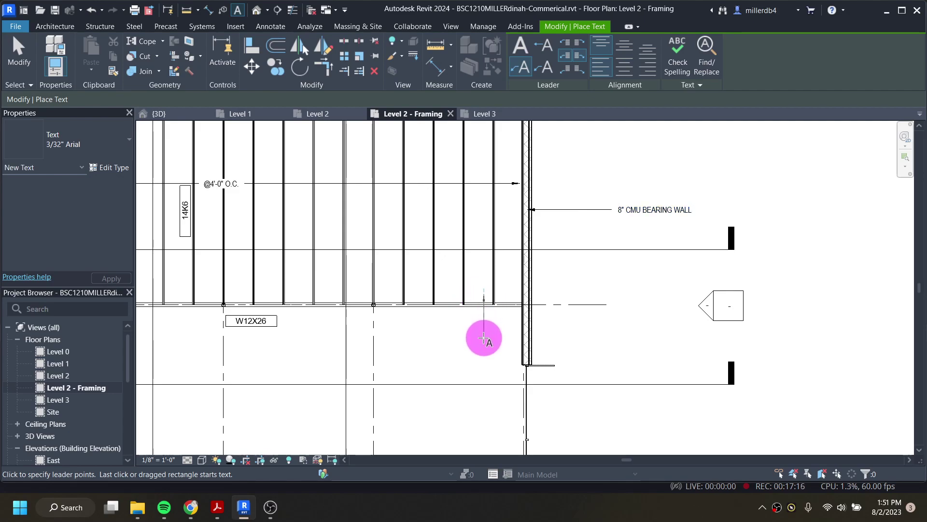
pyautogui.click(483, 337)
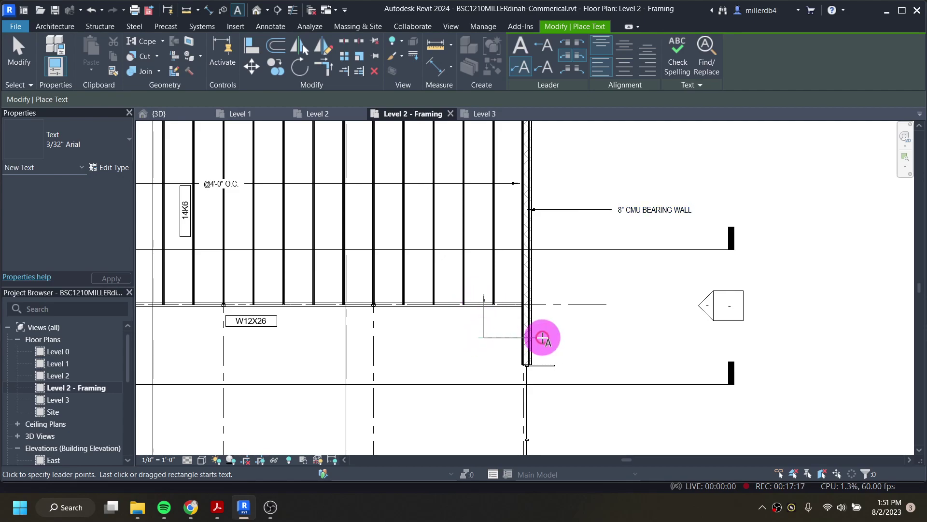
pyautogui.click(612, 338)
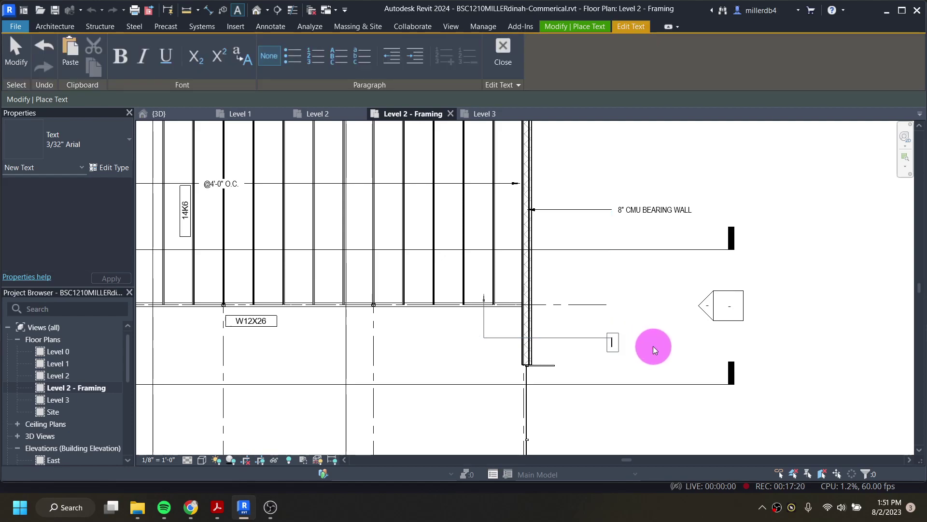
# Step: Fill the new note with "COMPOSITE DECK FLOOR SYSTEM OVER OPEN WEB STEEL JOISTS @ 4'-0" O.C." on three lines
pyautogui.write('COMPOSITE DECK FLOR')
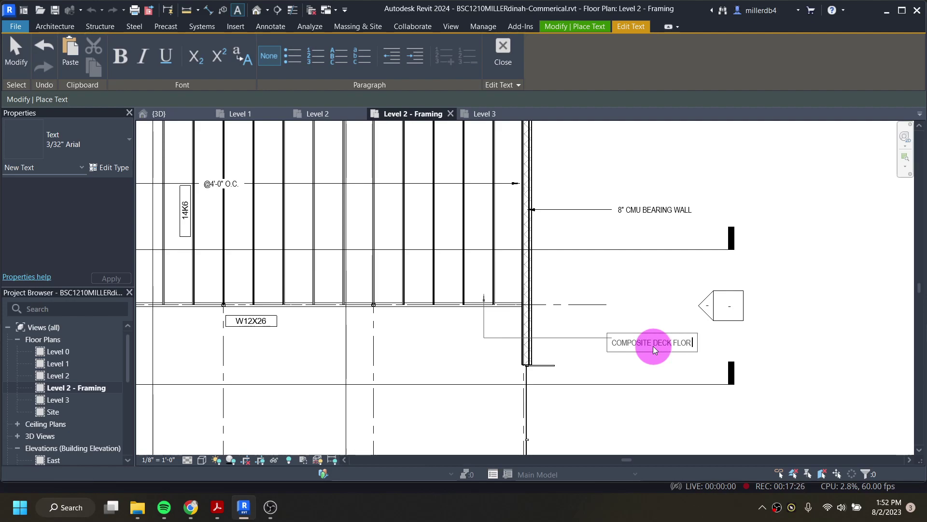
pyautogui.press('BackSpace')
pyautogui.write('OR')
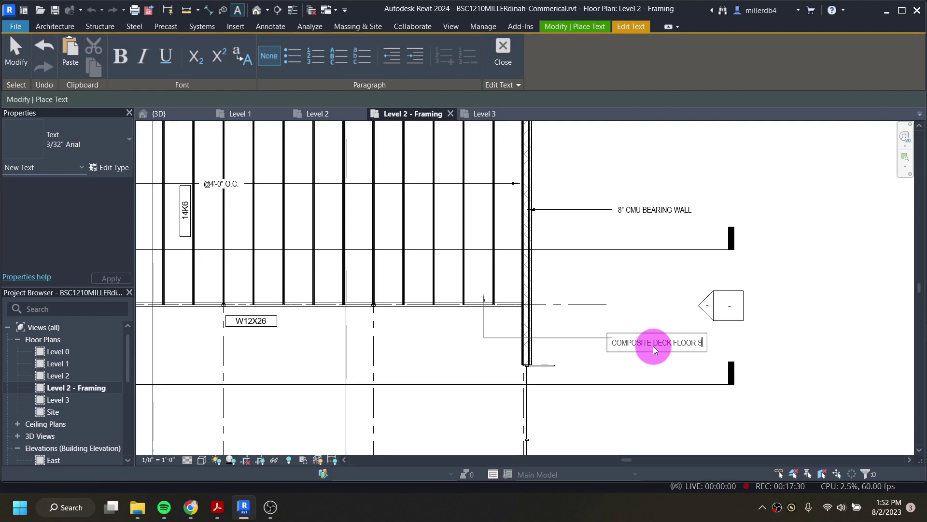
pyautogui.press('Return')
pyautogui.write('SYSTEM')
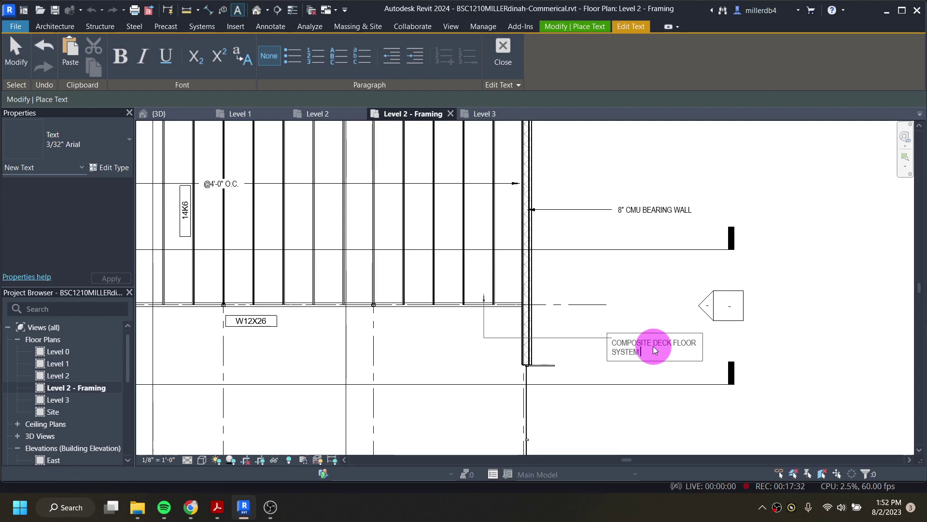
pyautogui.write(' OVER OPEN WEB')
pyautogui.press('Return')
pyautogui.write("STEEL JOISTS @ 4'-")
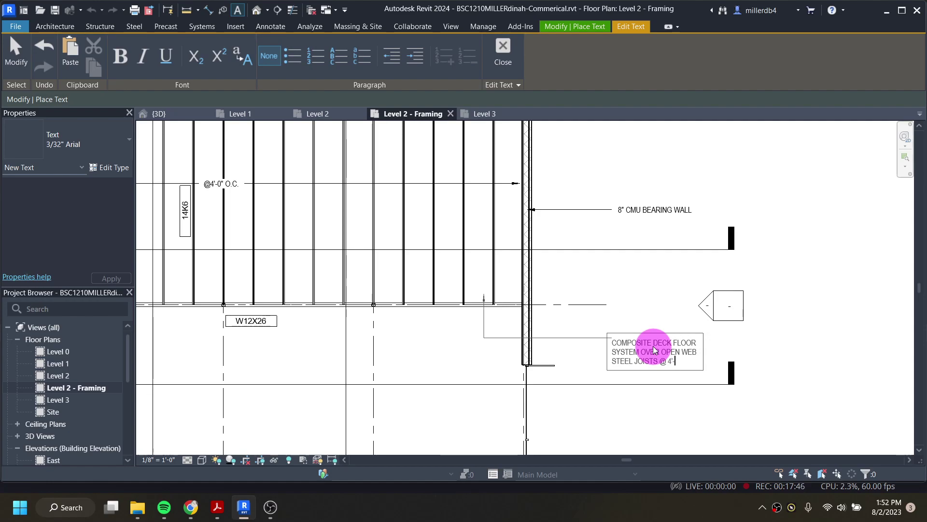
pyautogui.write('O.C.')
pyautogui.click(657, 307)
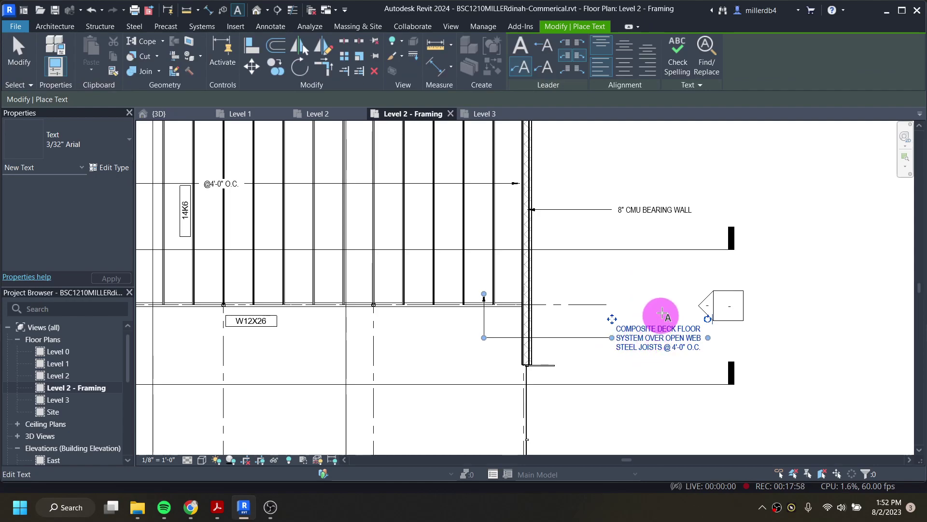
# Step: Run a spelling check on the notes, add "O.C." to the dictionary and finish the check
pyautogui.click(679, 53)
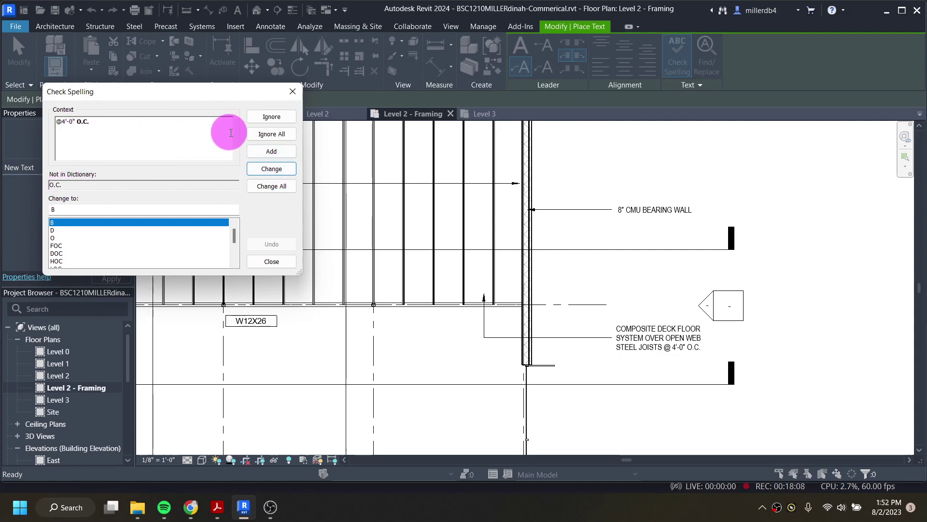
pyautogui.click(269, 153)
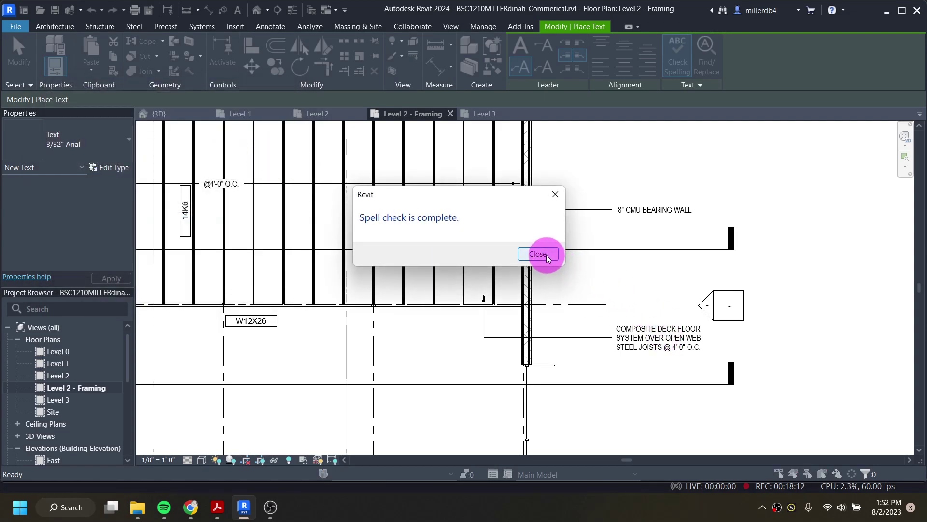
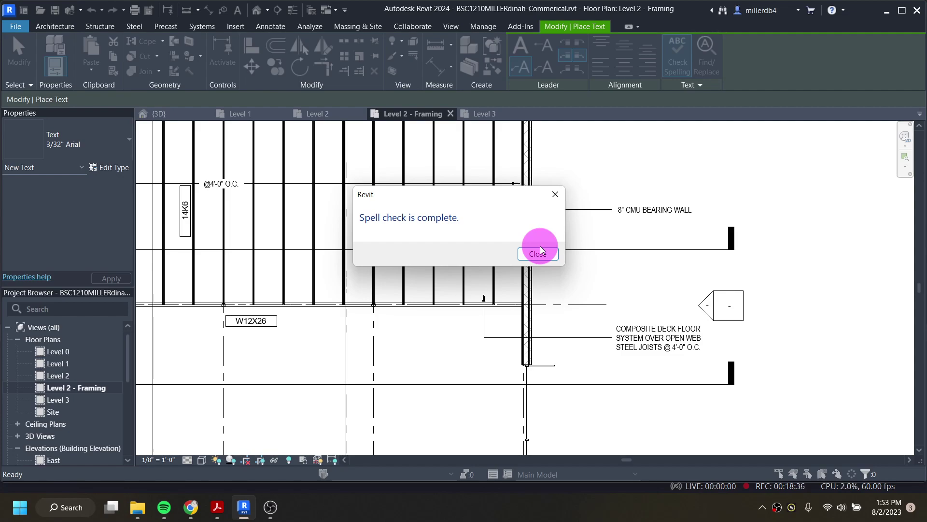
pyautogui.click(539, 254)
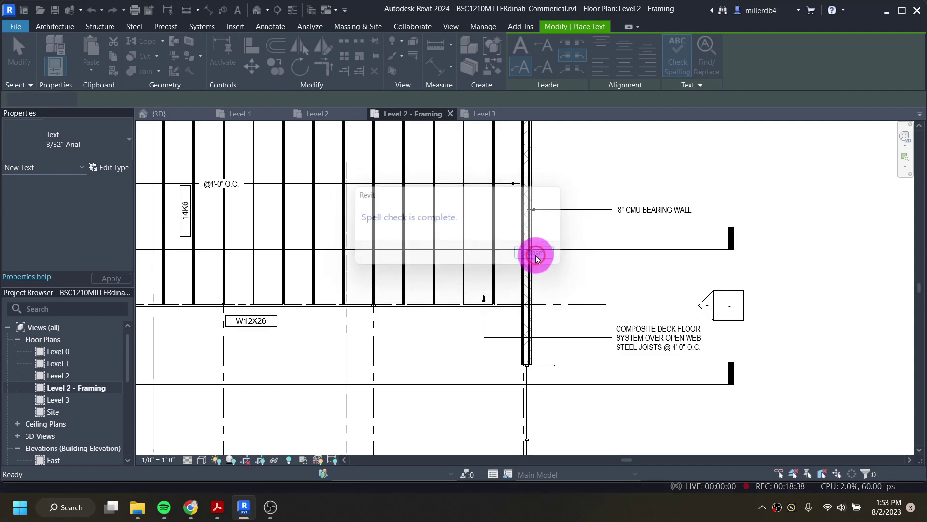
# Step: Open the East building elevation
pyautogui.scroll(-3, 577, 275)
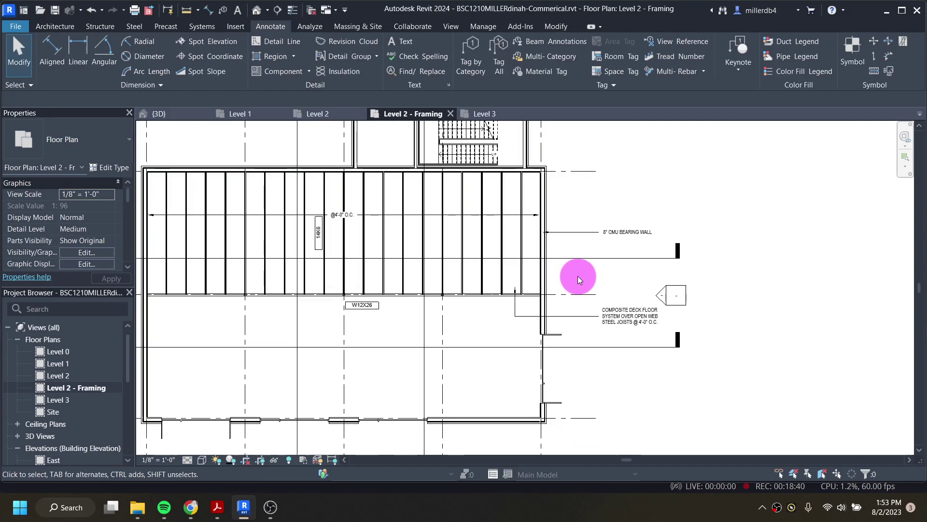
pyautogui.scroll(1, 583, 278)
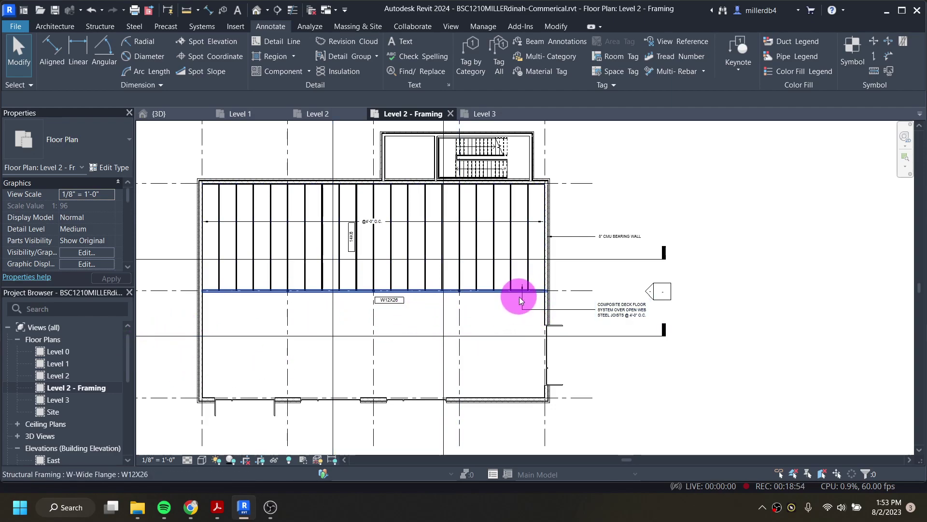
pyautogui.scroll(-4, 58, 415)
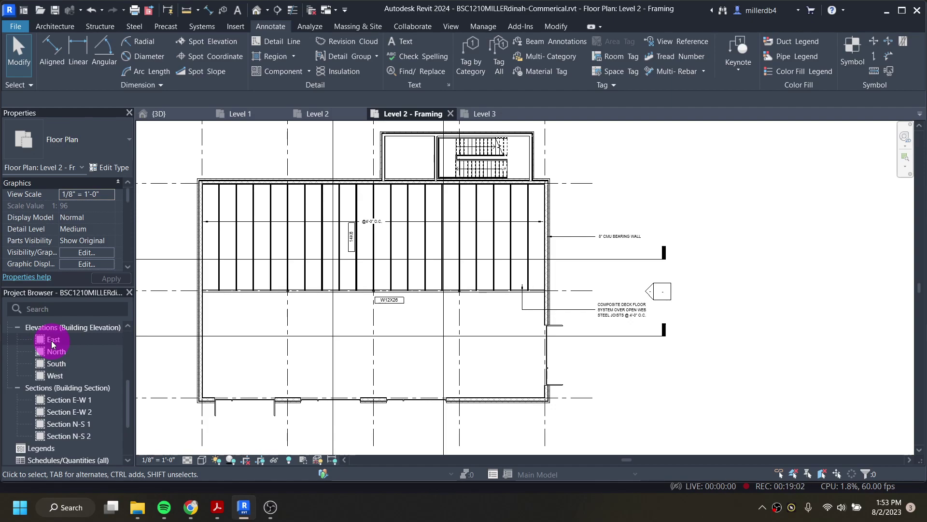
pyautogui.doubleClick(52, 344)
pyautogui.click(236, 310)
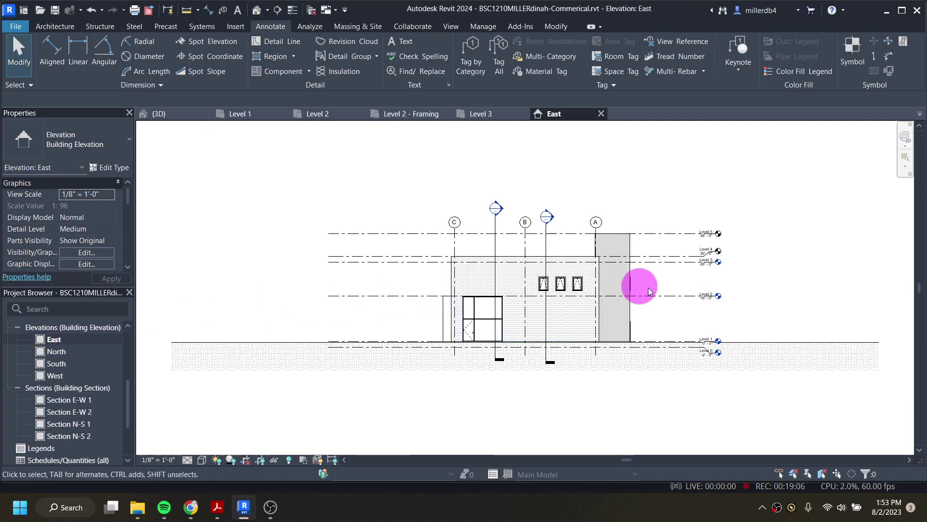
pyautogui.scroll(2, 633, 309)
pyautogui.moveTo(628, 315); pyautogui.dragTo(486, 311, button='middle')
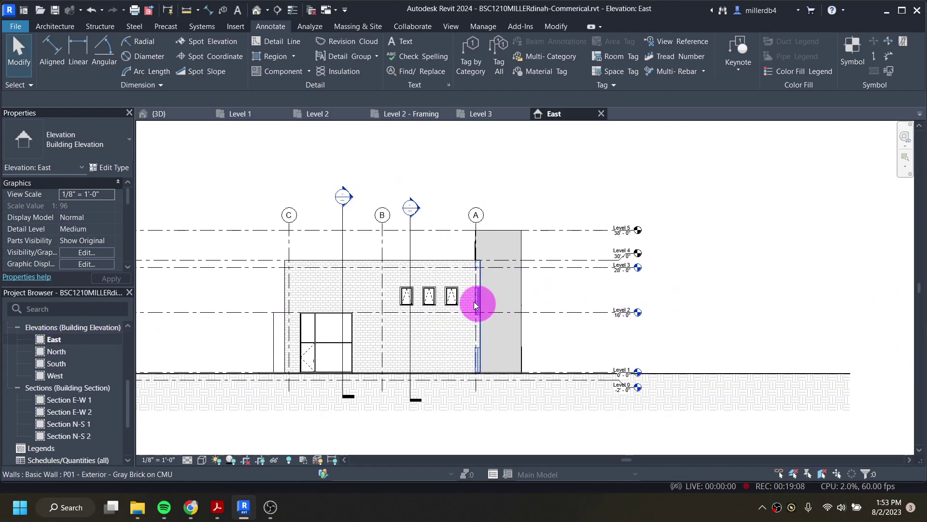
# Step: Shorten the head and extend the tail of the Section E-W 1 line so both ends align with Section E-W 2
pyautogui.scroll(3, 451, 285)
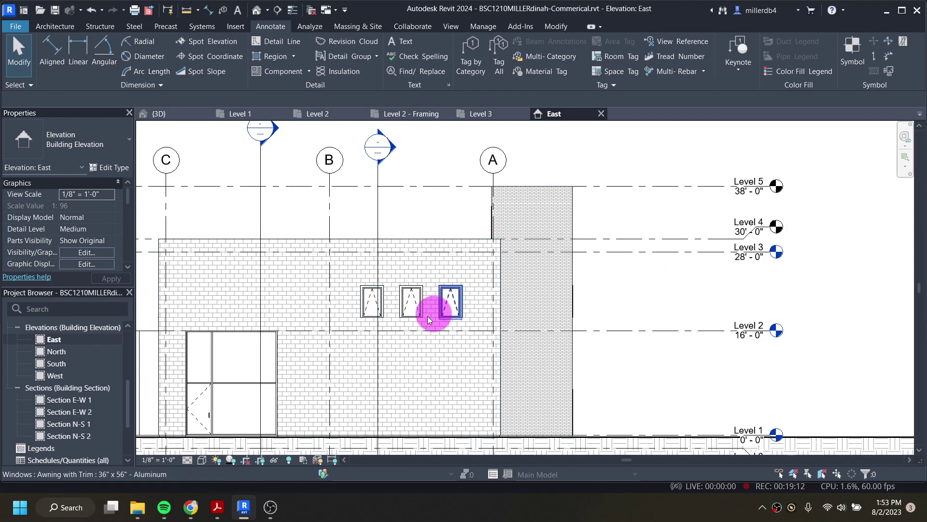
pyautogui.scroll(-2, 309, 266)
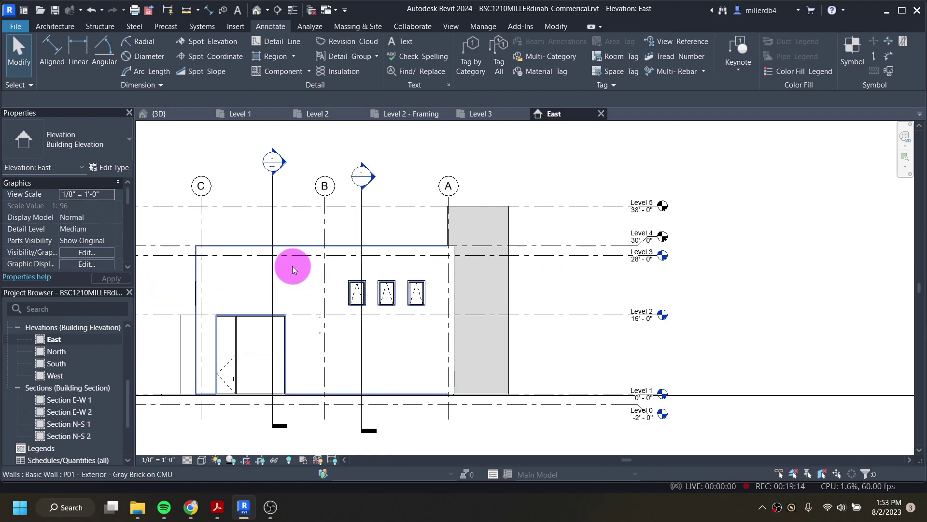
pyautogui.click(274, 226)
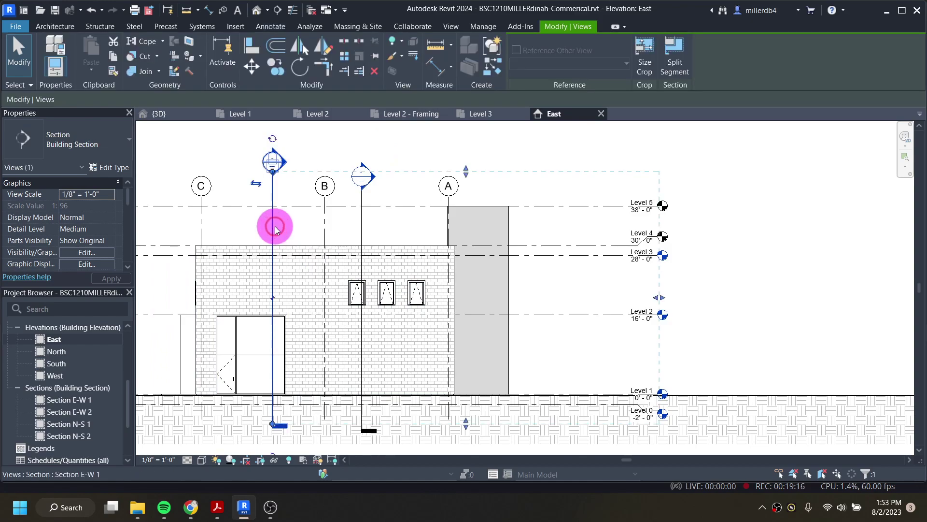
pyautogui.moveTo(274, 177); pyautogui.dragTo(273, 178)
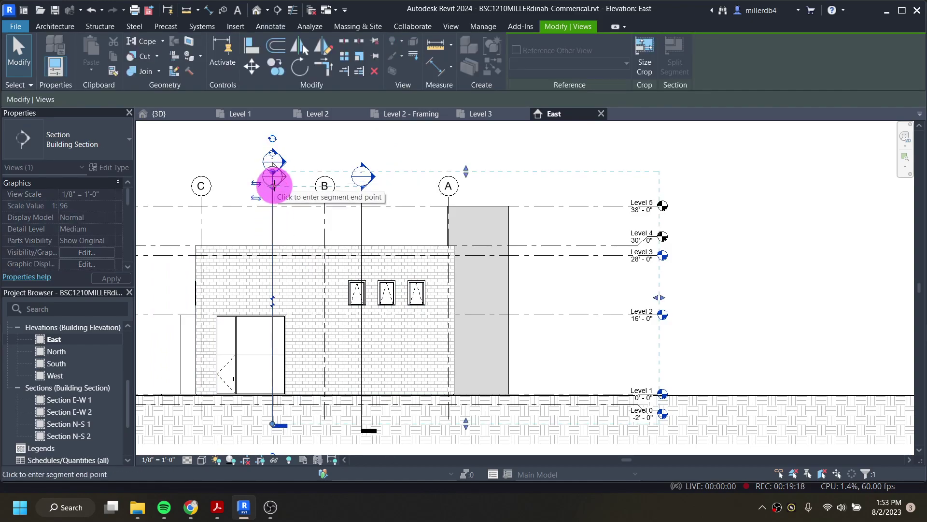
pyautogui.moveTo(272, 425); pyautogui.dragTo(273, 429)
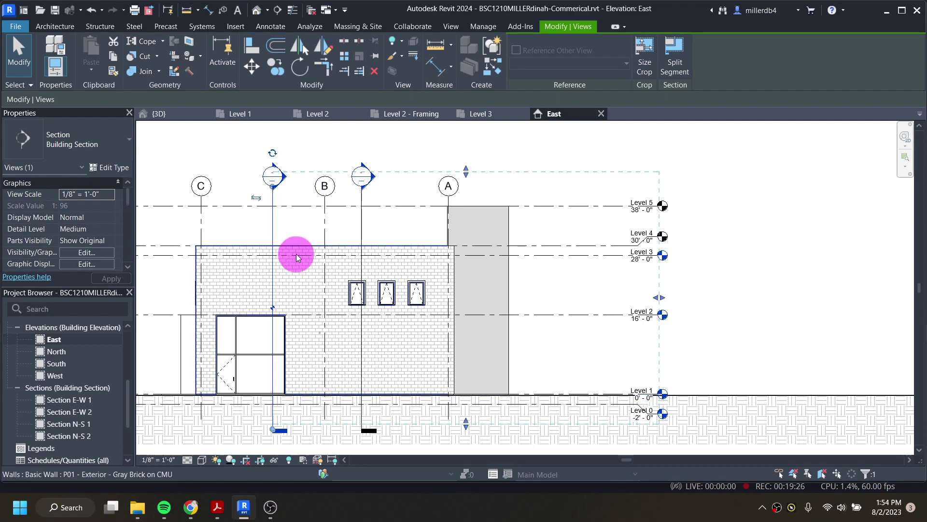
pyautogui.scroll(-2, 293, 250)
pyautogui.click(247, 170)
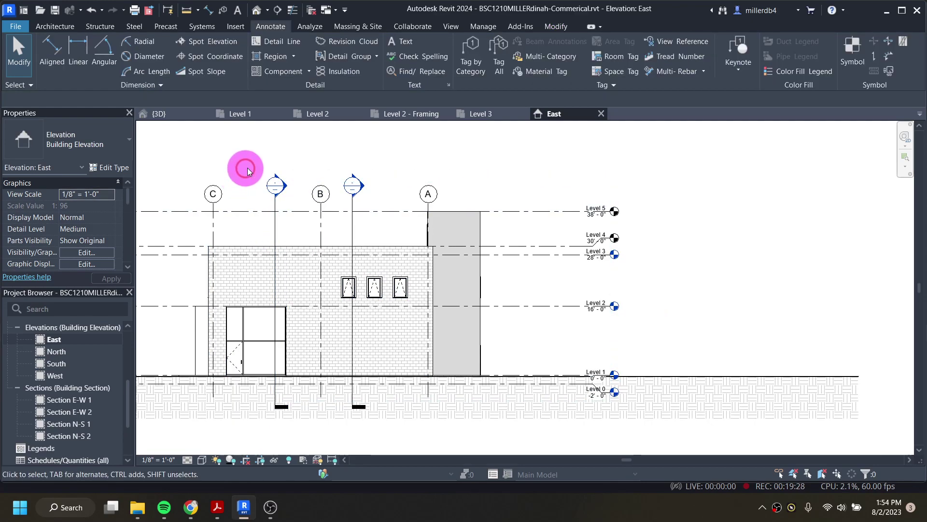
# Step: Hide the Level 5 and Level 4 lines as individual elements in the East elevation
pyautogui.rightClick(544, 211)
pyautogui.moveTo(602, 255)
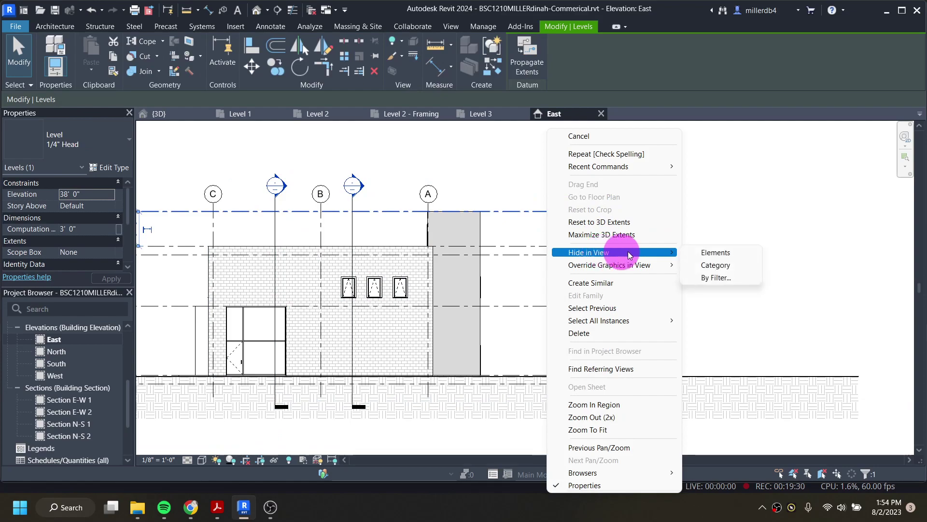
pyautogui.click(700, 257)
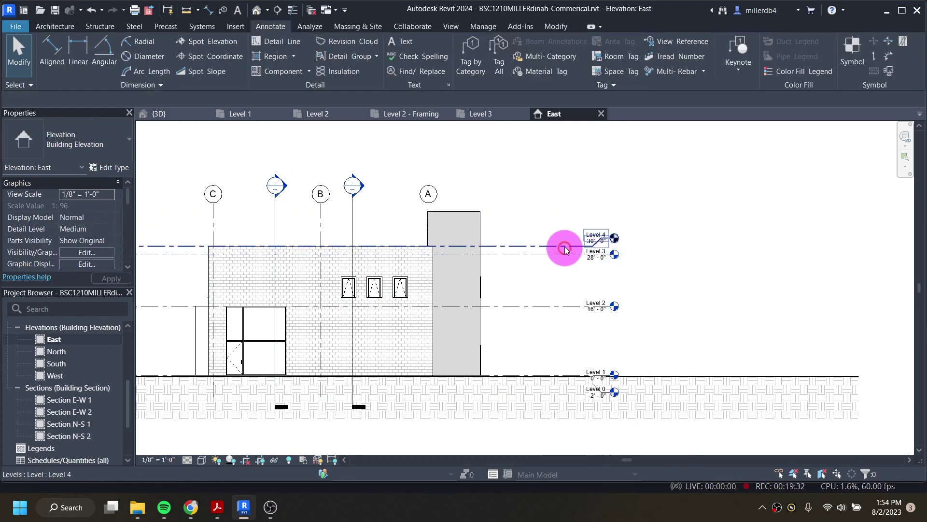
pyautogui.click(552, 246)
pyautogui.rightClick(553, 247)
pyautogui.moveTo(649, 251)
pyautogui.click(699, 254)
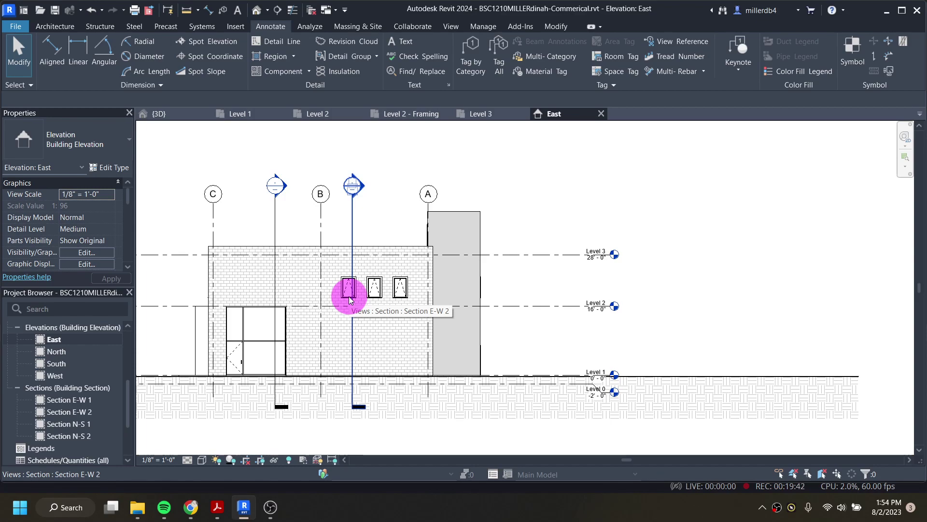
# Step: Hide the whole section-marker category in the East elevation
pyautogui.click(274, 230)
pyautogui.rightClick(274, 230)
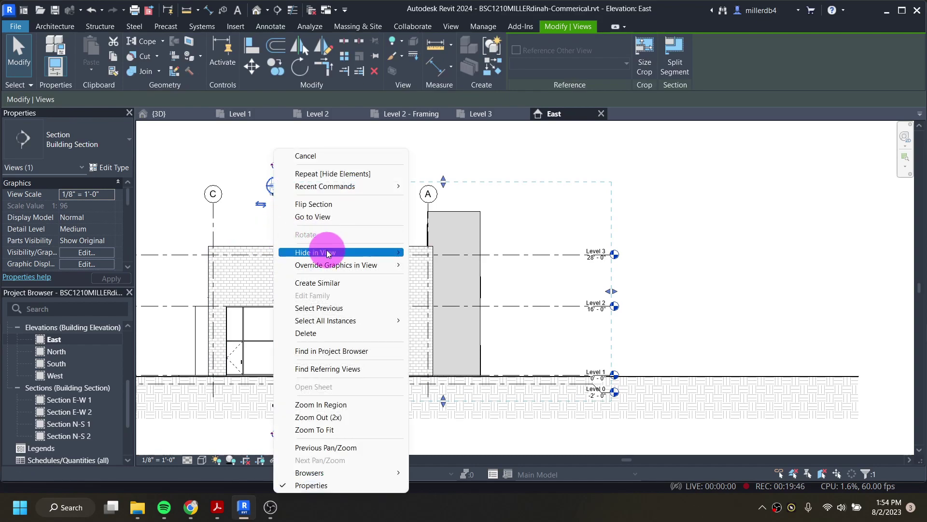
pyautogui.moveTo(396, 254)
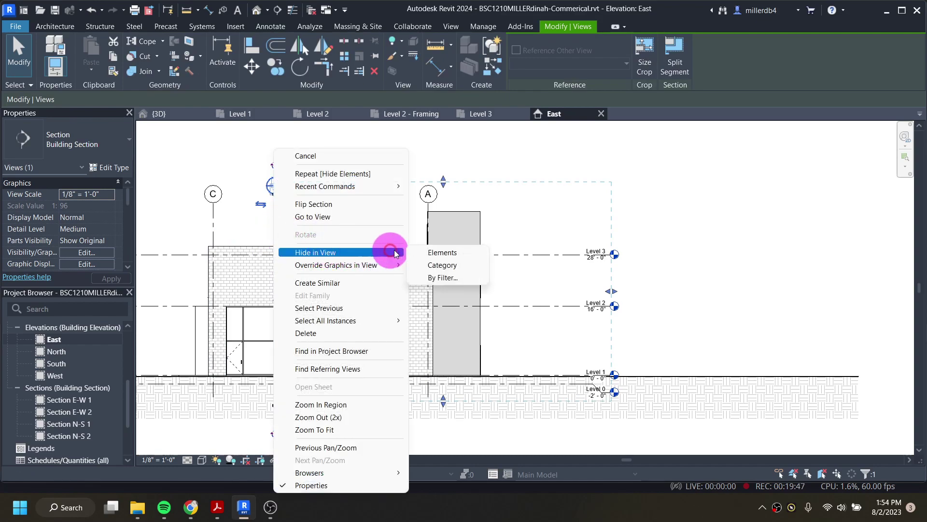
pyautogui.click(434, 266)
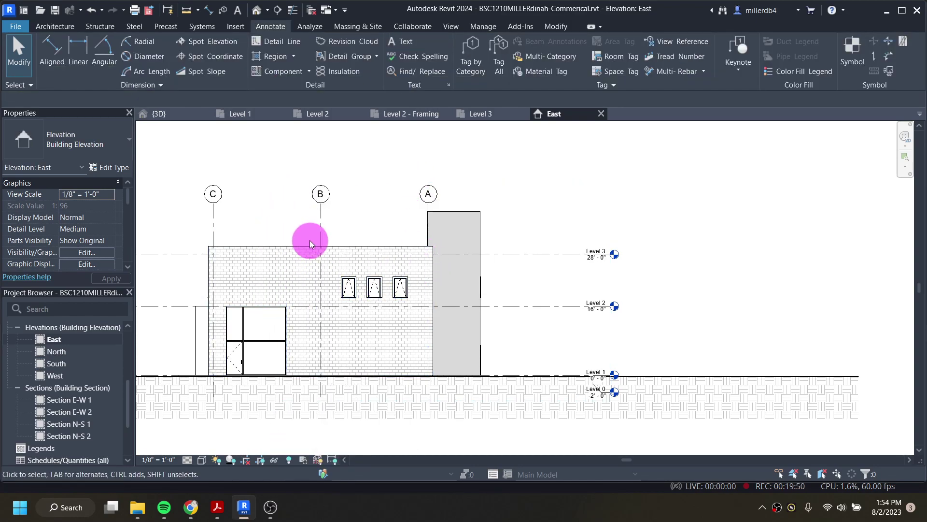
# Step: Place an aligned dimension from Level 1 to the curtain wall's horizontal grid line, outside the building beside grid C
pyautogui.moveTo(310, 286); pyautogui.dragTo(435, 285, button='middle')
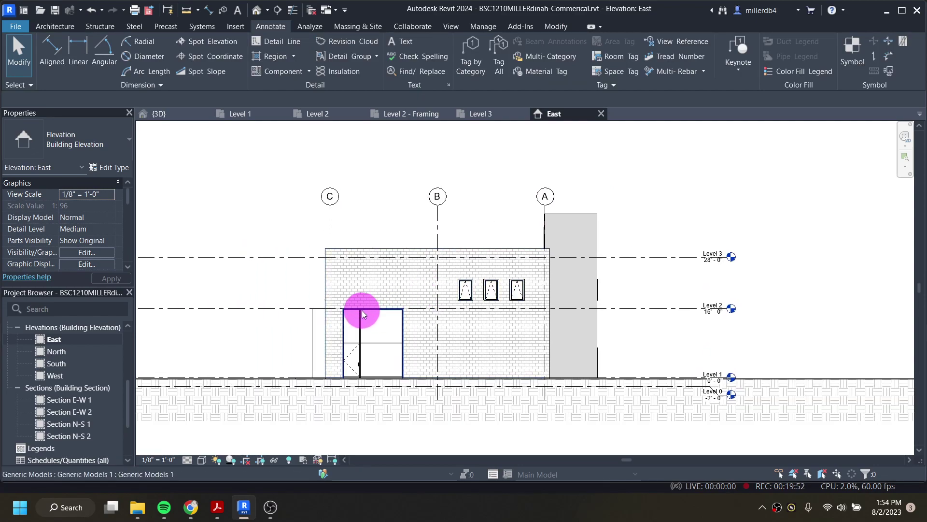
pyautogui.scroll(1, 358, 315)
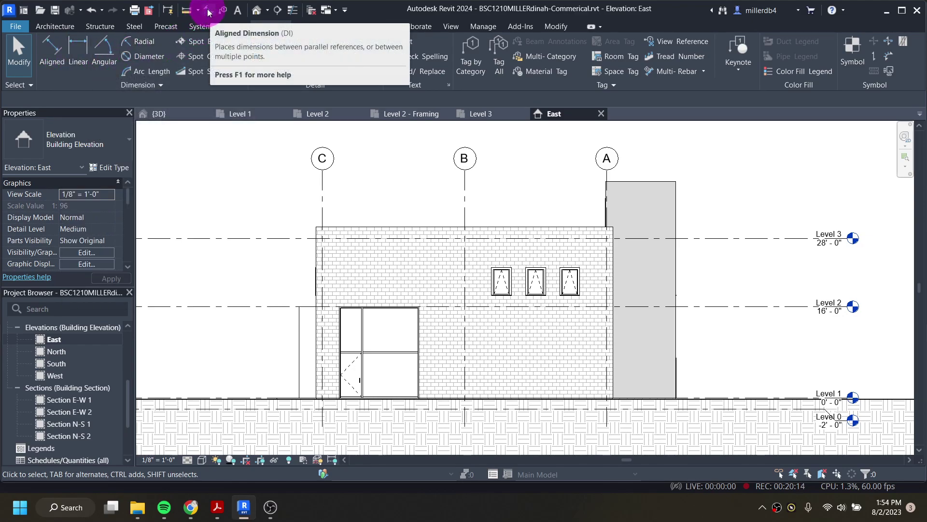
pyautogui.press('d')
pyautogui.press('i')
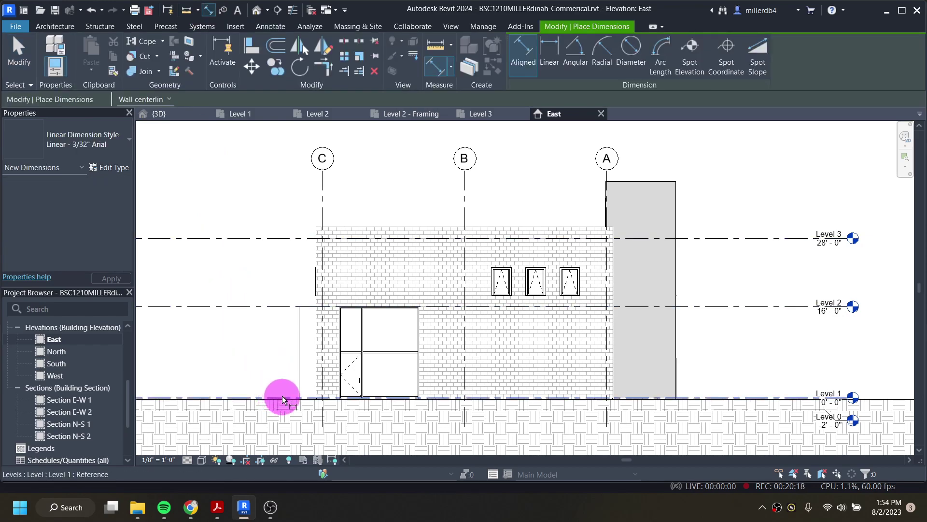
pyautogui.click(289, 399)
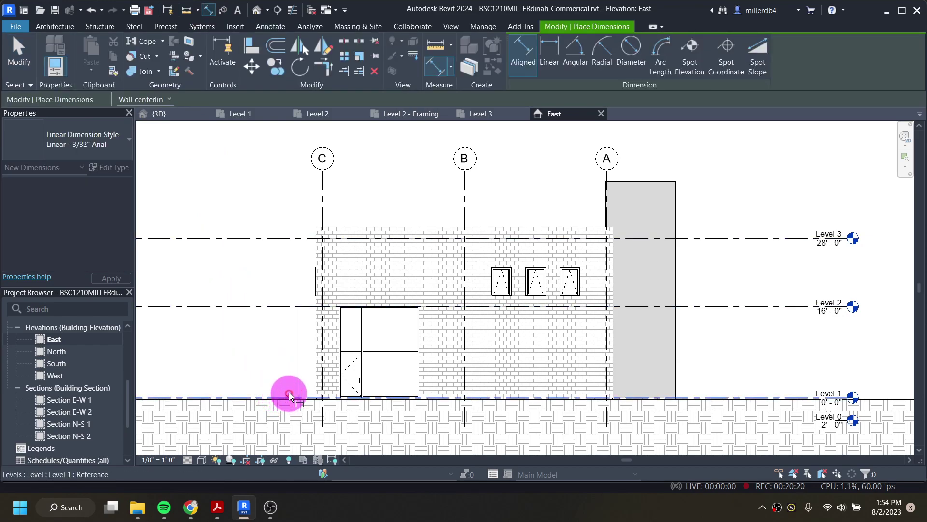
pyautogui.scroll(3, 290, 392)
pyautogui.scroll(2, 337, 362)
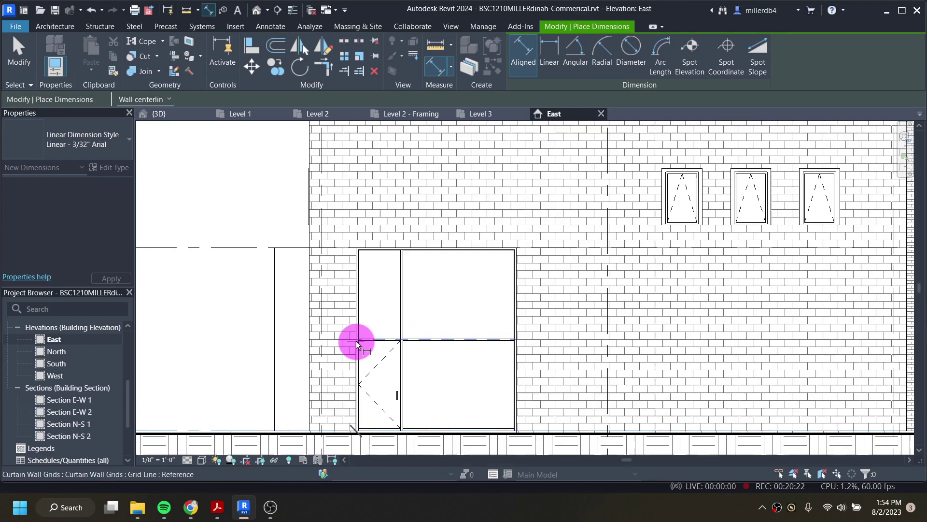
pyautogui.click(255, 342)
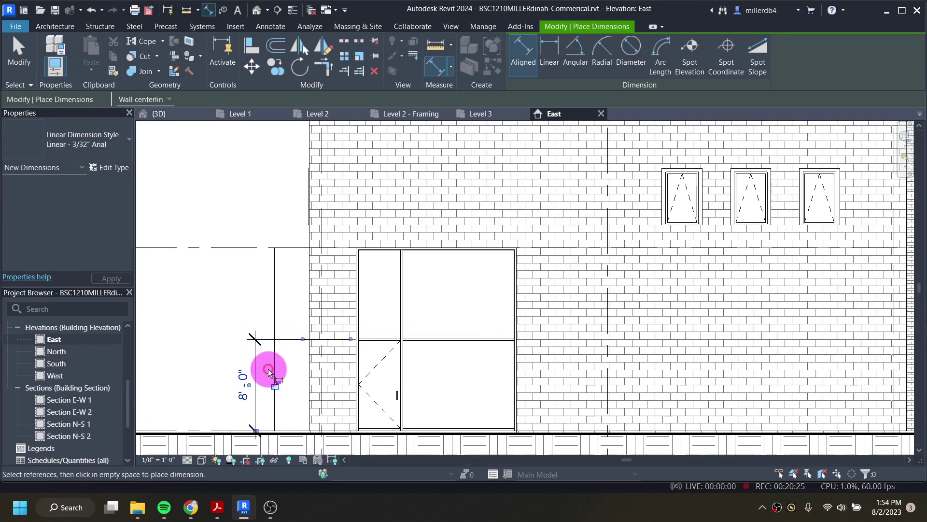
pyautogui.click(366, 341)
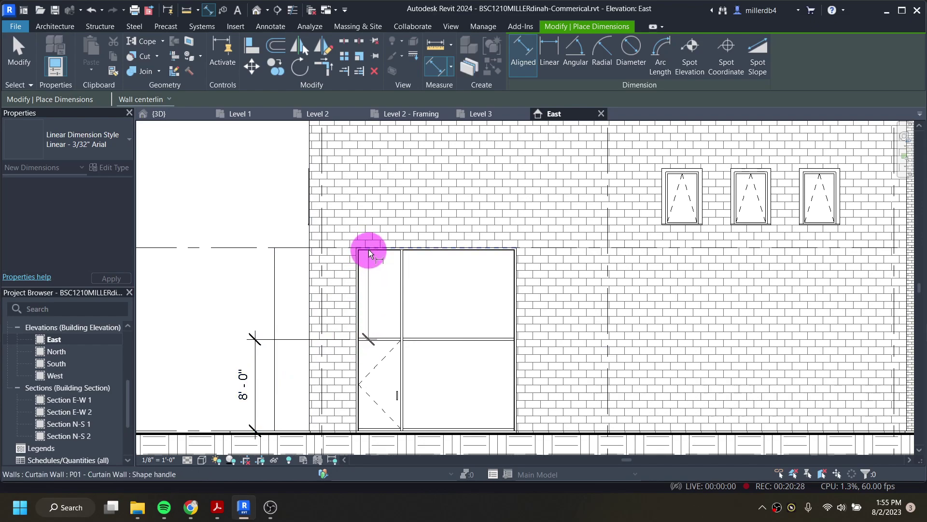
pyautogui.click(368, 251)
pyautogui.click(253, 249)
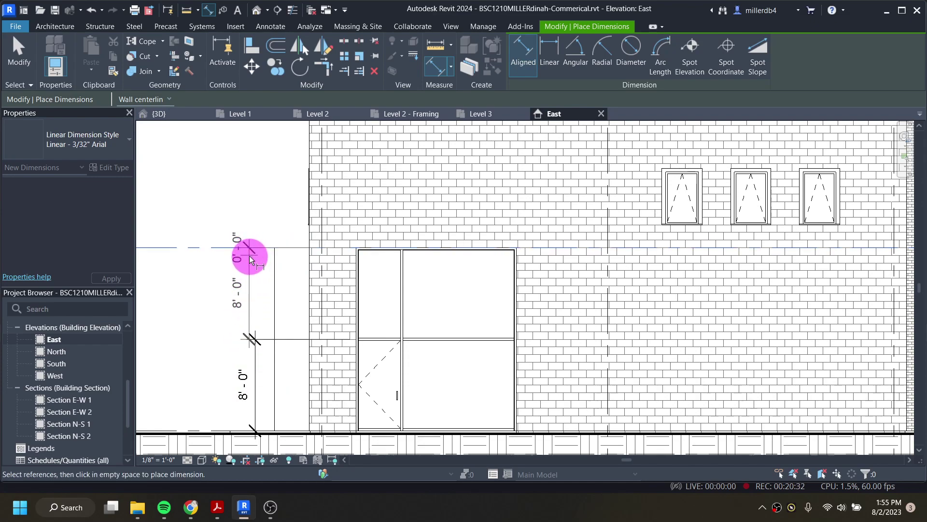
pyautogui.press('Escape')
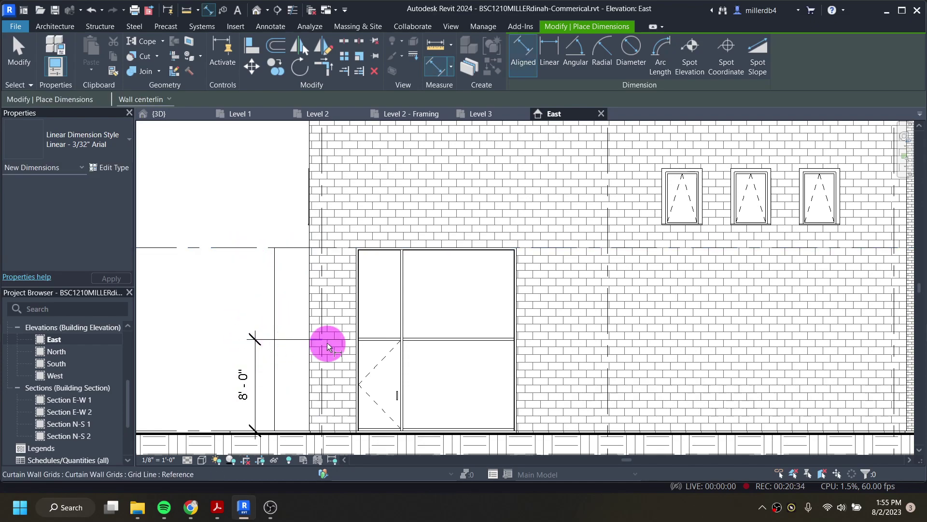
# Step: Dimension from the curtain wall's horizontal grid line to its top edge, in line with the lower height dimension
pyautogui.click(369, 338)
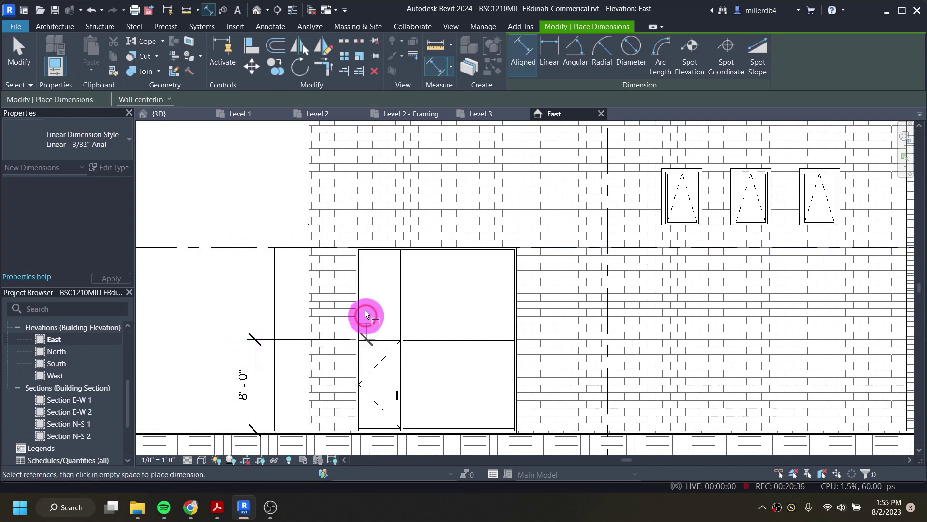
pyautogui.click(366, 250)
pyautogui.click(250, 290)
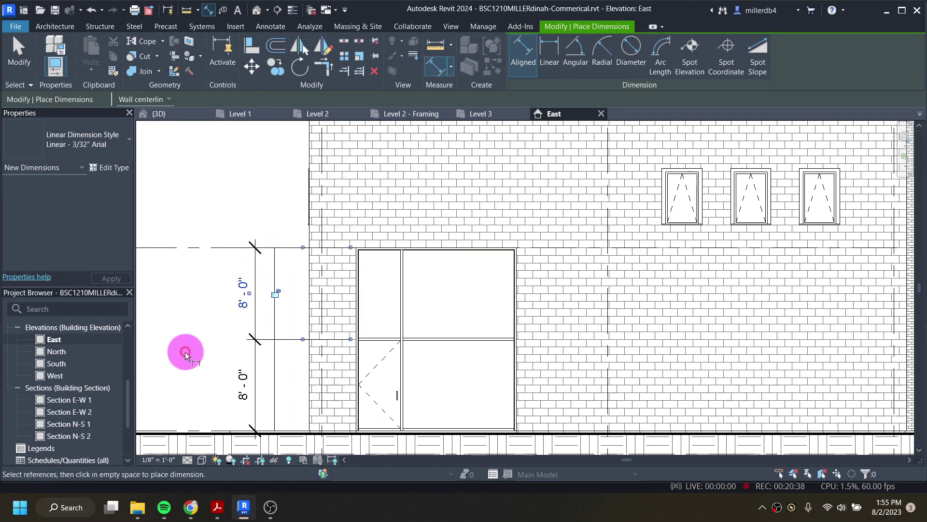
# Step: Add a dimension string across the curtain wall's outer edges and vertical grid line, placed above the brick wall
pyautogui.scroll(-2, 276, 322)
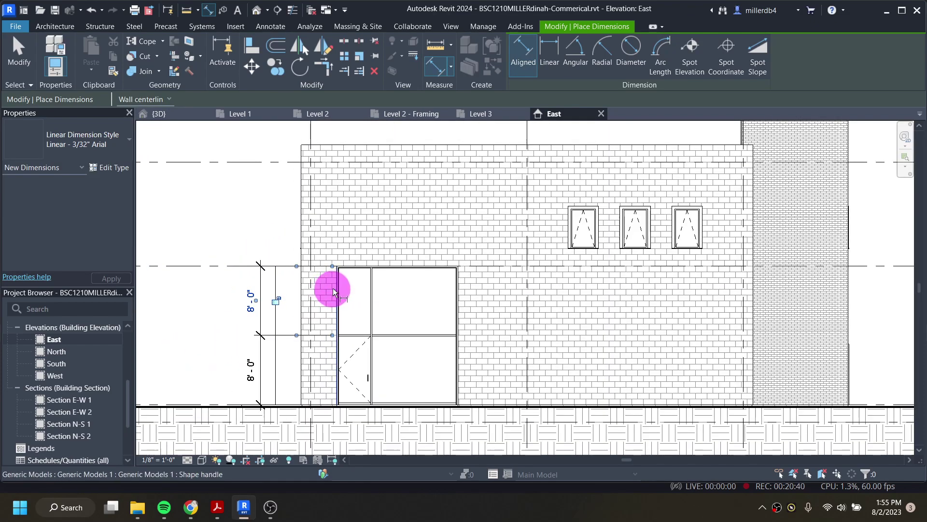
pyautogui.click(338, 288)
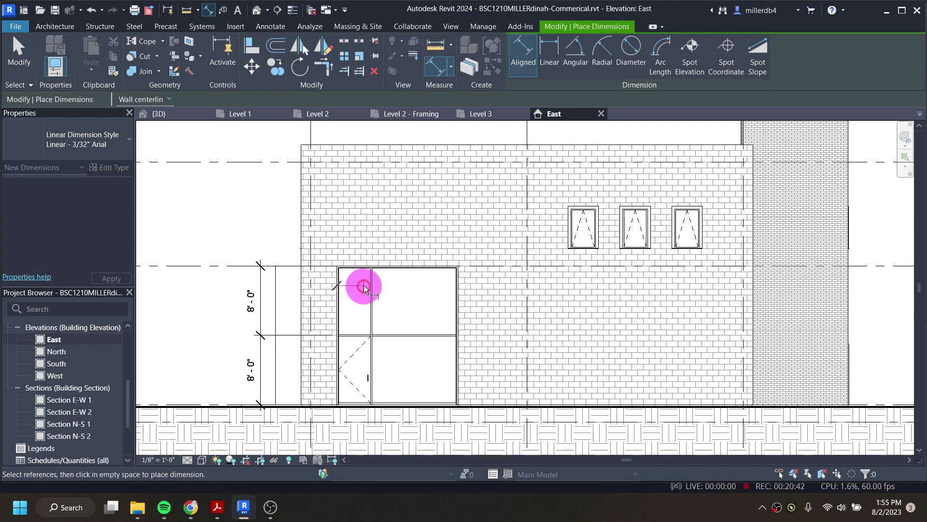
pyautogui.click(370, 289)
pyautogui.click(453, 291)
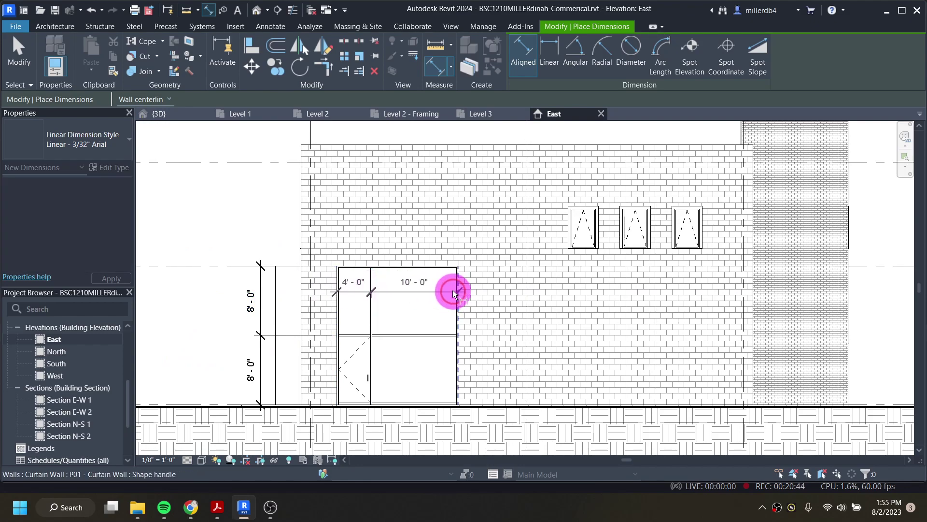
pyautogui.moveTo(425, 248); pyautogui.dragTo(429, 290, button='middle')
pyautogui.scroll(1, 428, 290)
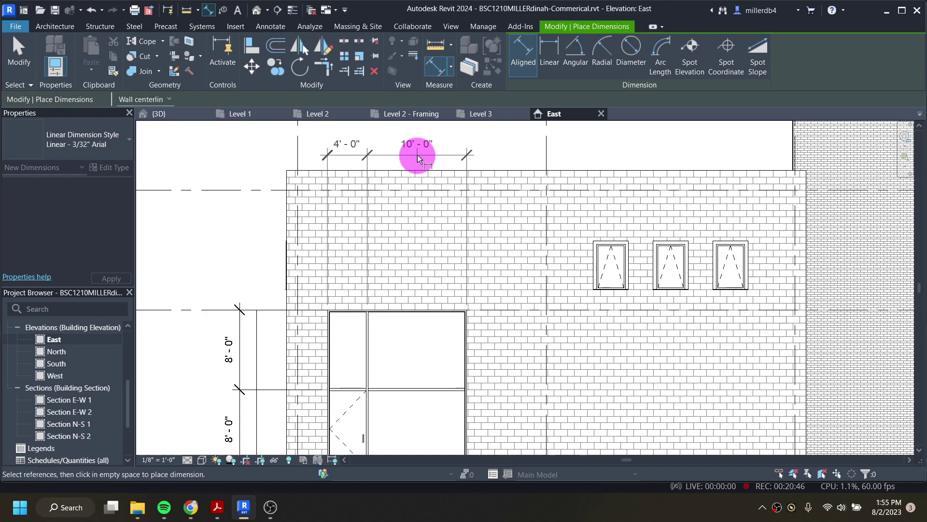
pyautogui.click(416, 152)
# Step: Dimension from Level 3 to the top of the lower brick wall beside the tower, and move its text clear above the dimension
pyautogui.scroll(-3, 410, 169)
pyautogui.moveTo(456, 257); pyautogui.dragTo(316, 332, button='middle')
pyautogui.moveTo(439, 307); pyautogui.dragTo(292, 309, button='middle')
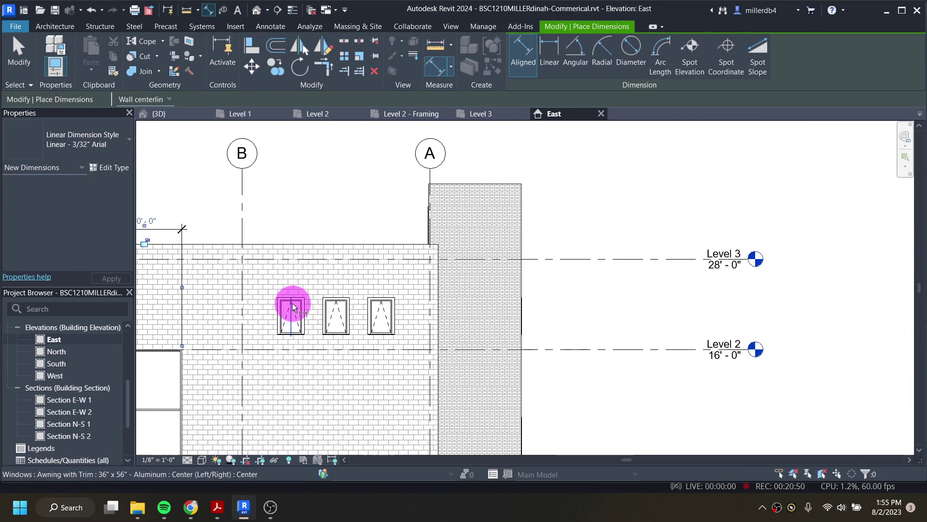
pyautogui.click(534, 259)
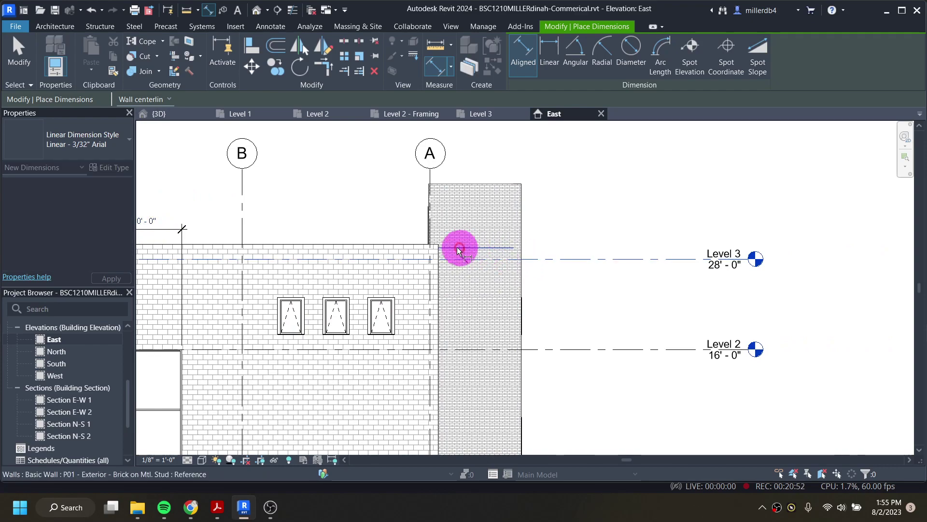
pyautogui.click(415, 245)
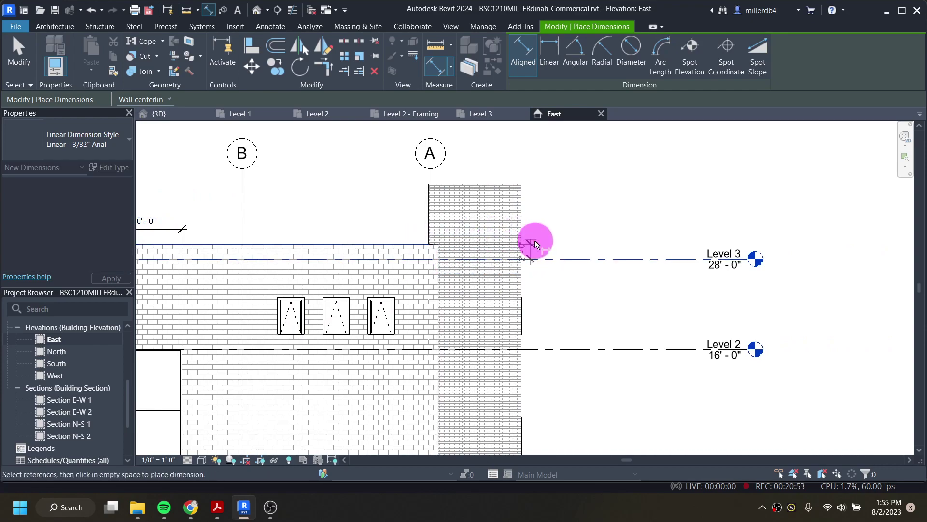
pyautogui.click(565, 246)
pyautogui.scroll(2, 568, 255)
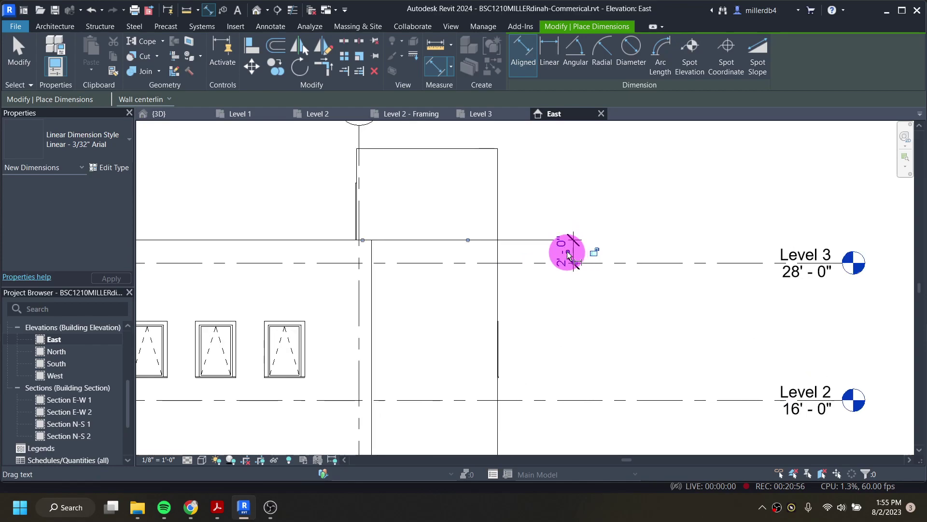
pyautogui.moveTo(568, 256); pyautogui.dragTo(557, 216)
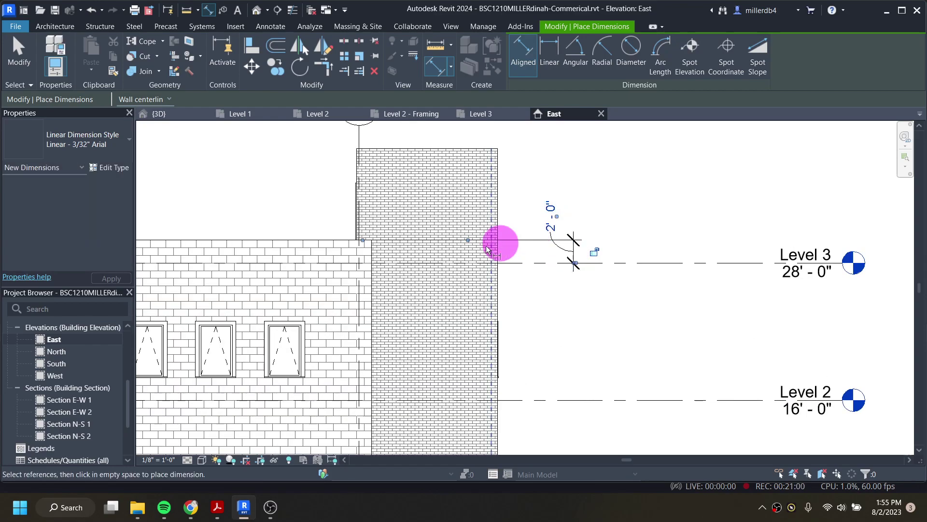
# Step: Dimension from Level 3 to the top of the tower wall, placed just outside the parapet dimension
pyautogui.click(520, 263)
pyautogui.click(481, 149)
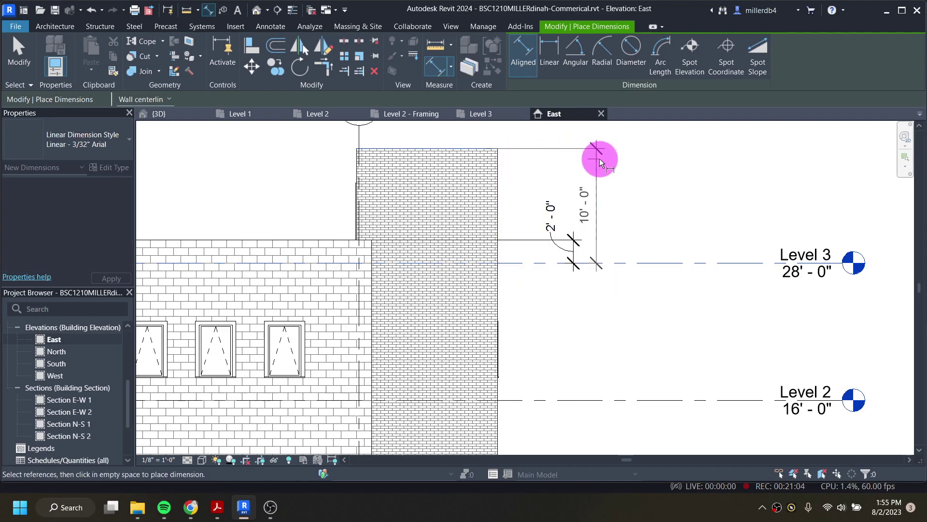
pyautogui.click(601, 158)
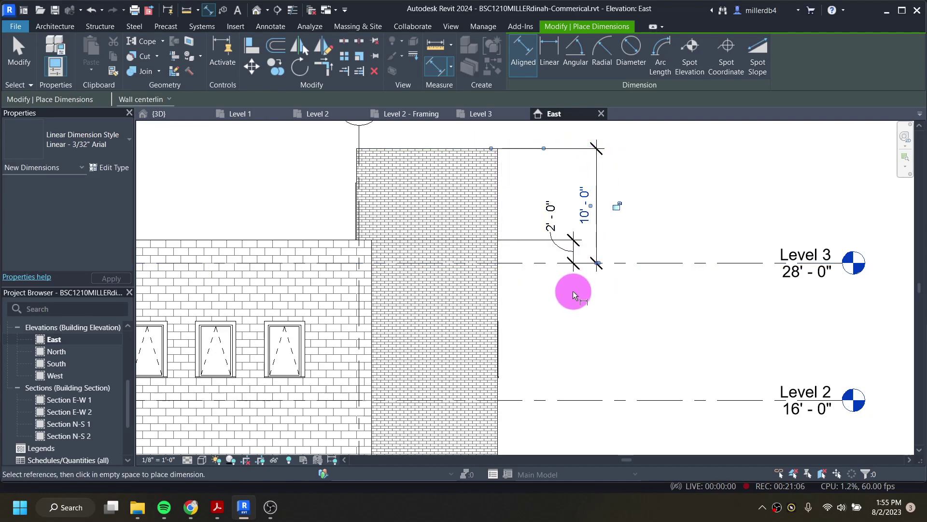
pyautogui.scroll(3, 556, 285)
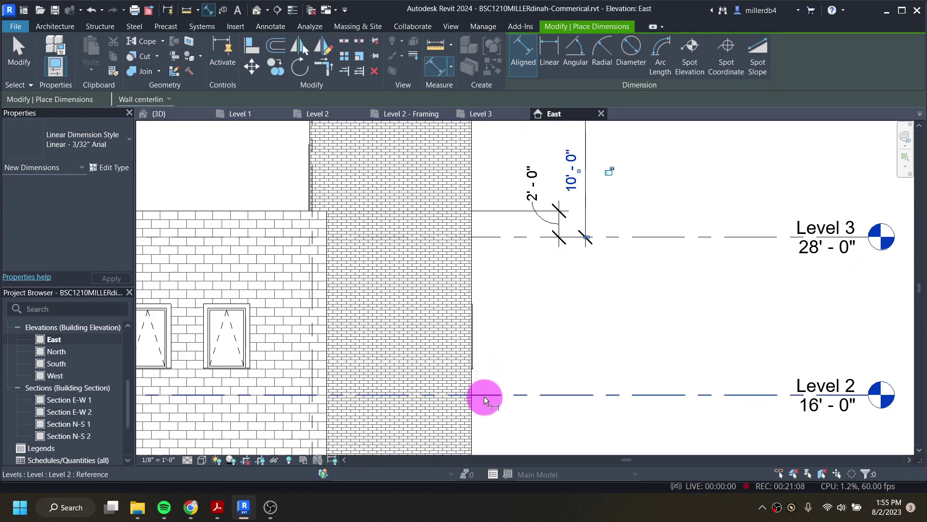
# Step: Dimension from Level 2 to the bottom of the window edge at the tower's outer face, and move its text clear above the dimension
pyautogui.click(483, 395)
pyautogui.click(475, 370)
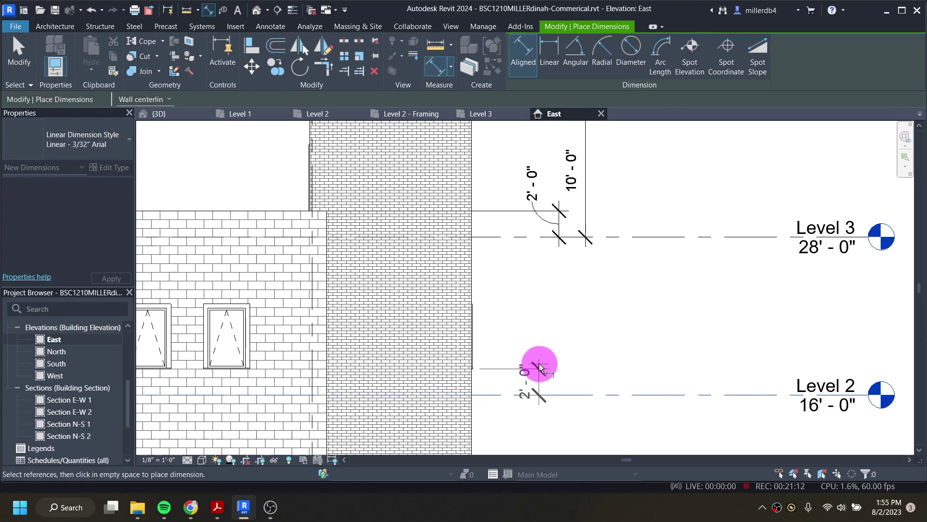
pyautogui.click(555, 369)
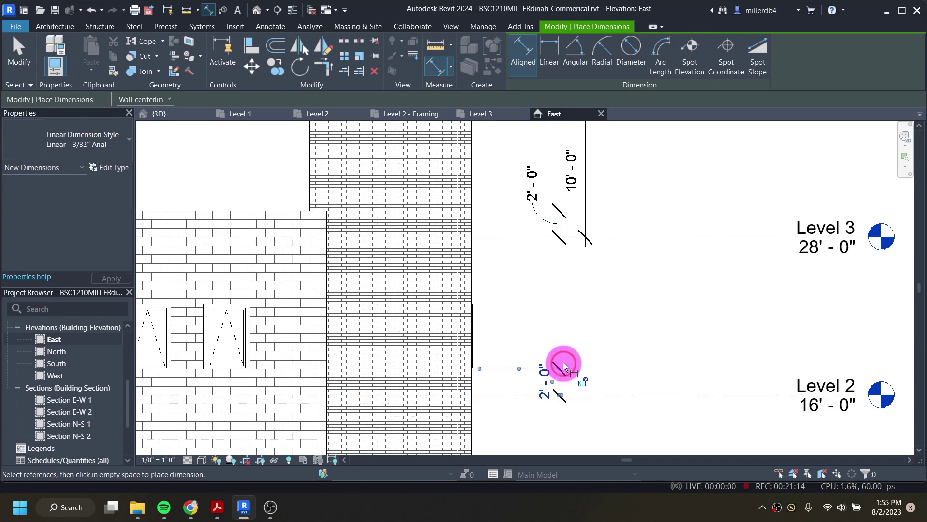
pyautogui.moveTo(555, 378); pyautogui.dragTo(553, 340)
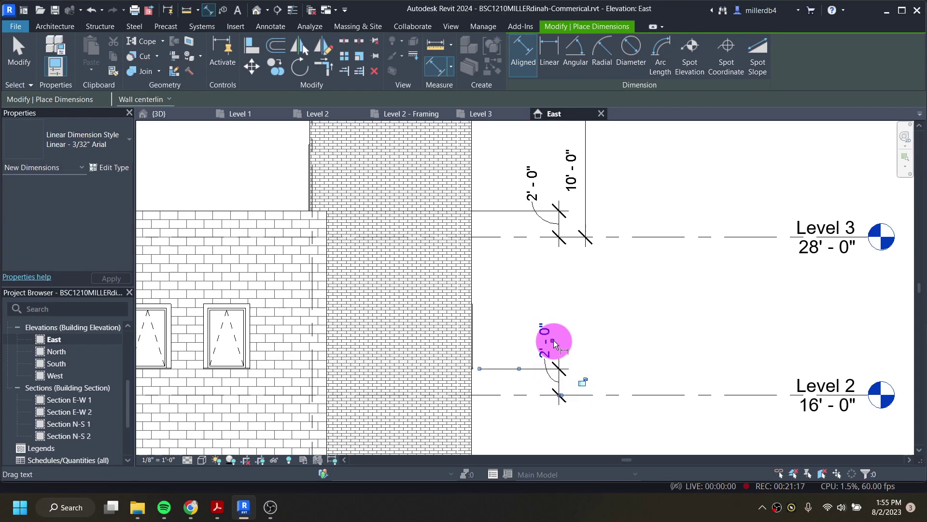
# Step: Dimension from Level 2 to the top of the same window edge, in line with the tower wall's height dimension
pyautogui.click(502, 392)
pyautogui.click(475, 303)
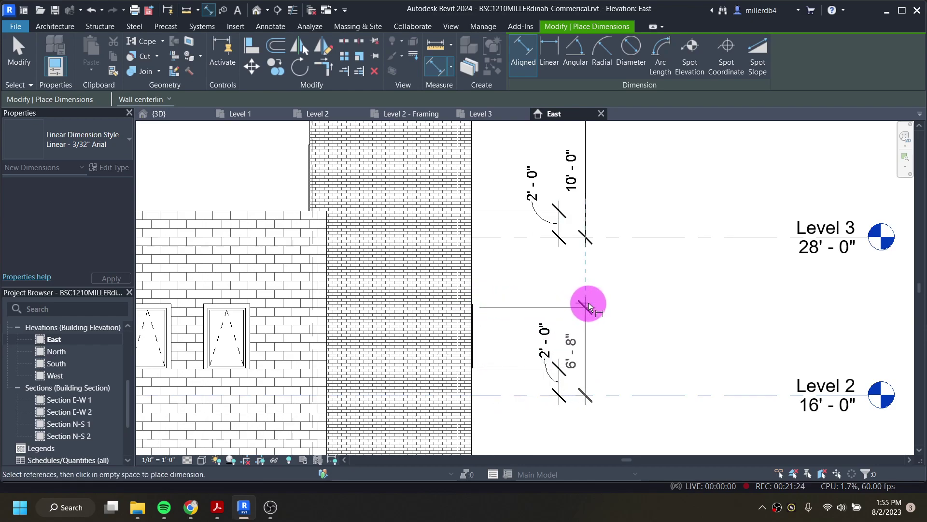
pyautogui.click(588, 305)
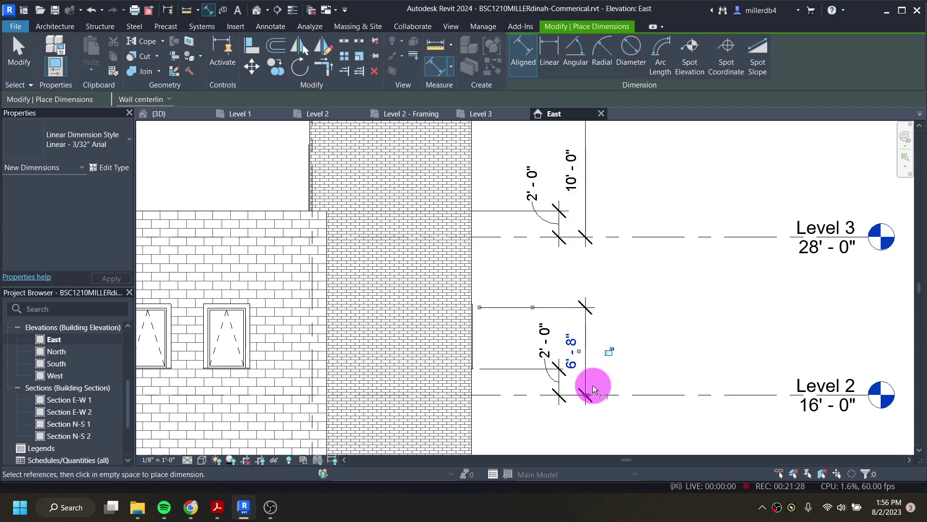
pyautogui.scroll(-1, 616, 360)
pyautogui.moveTo(599, 346); pyautogui.dragTo(540, 263, button='middle')
pyautogui.scroll(-2, 530, 343)
pyautogui.moveTo(524, 343); pyautogui.dragTo(526, 327, button='middle')
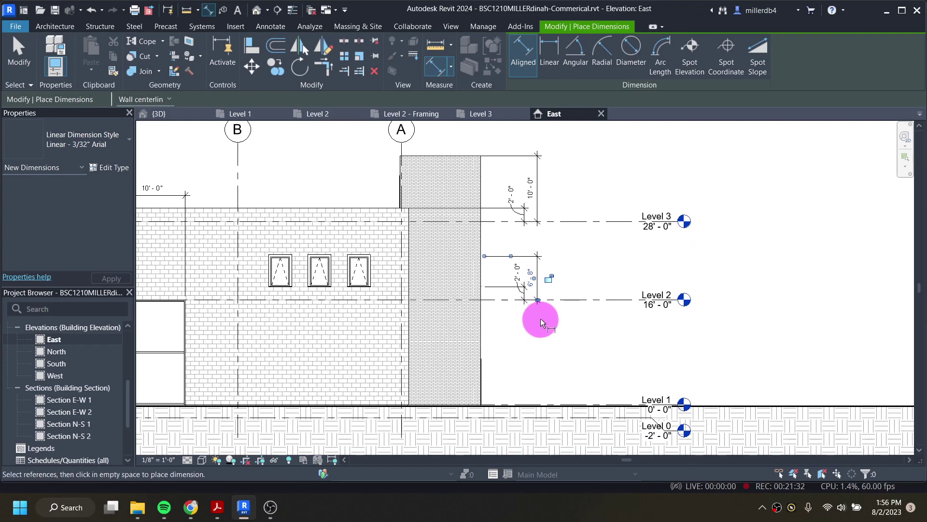
pyautogui.press('Escape')
pyautogui.press('Escape')
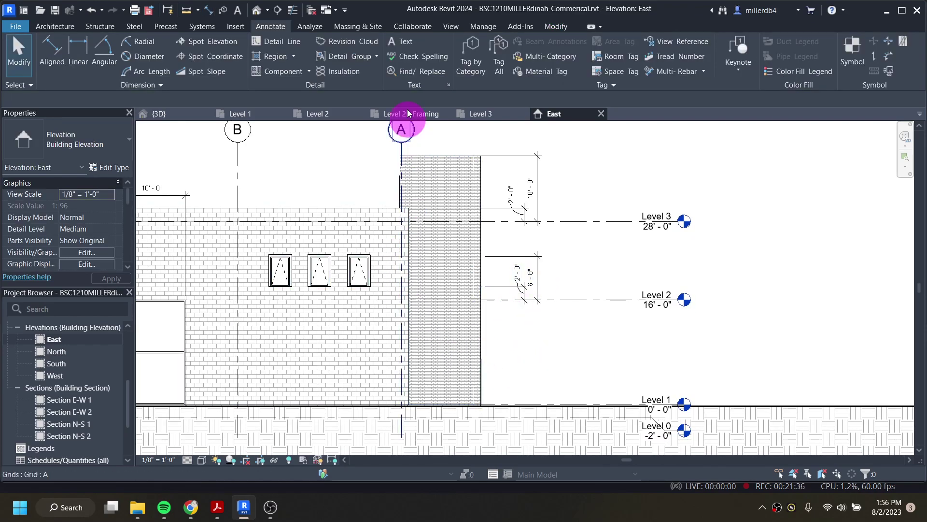
# Step: Add the text note "BRICK VENEER" with a one-segment leader pointing to the tower's brick wall, between Levels 1 and 2
pyautogui.click(406, 42)
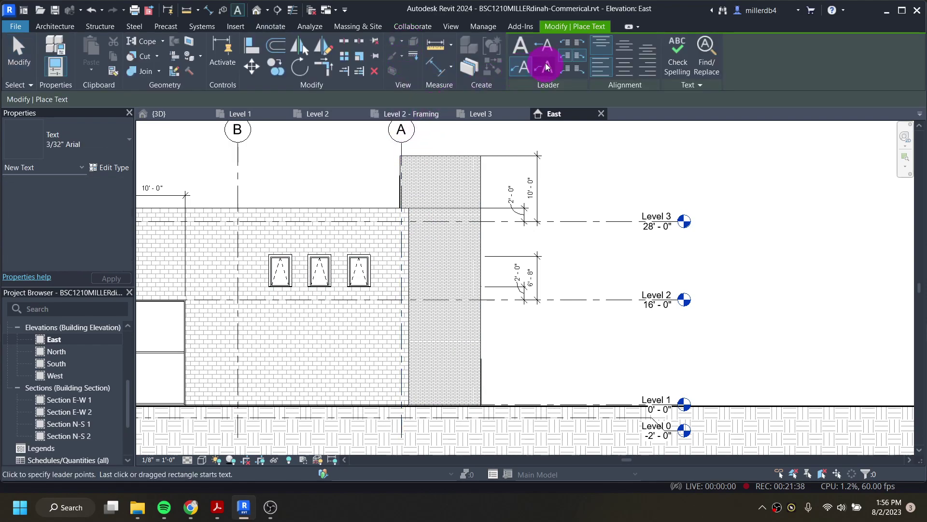
pyautogui.click(543, 48)
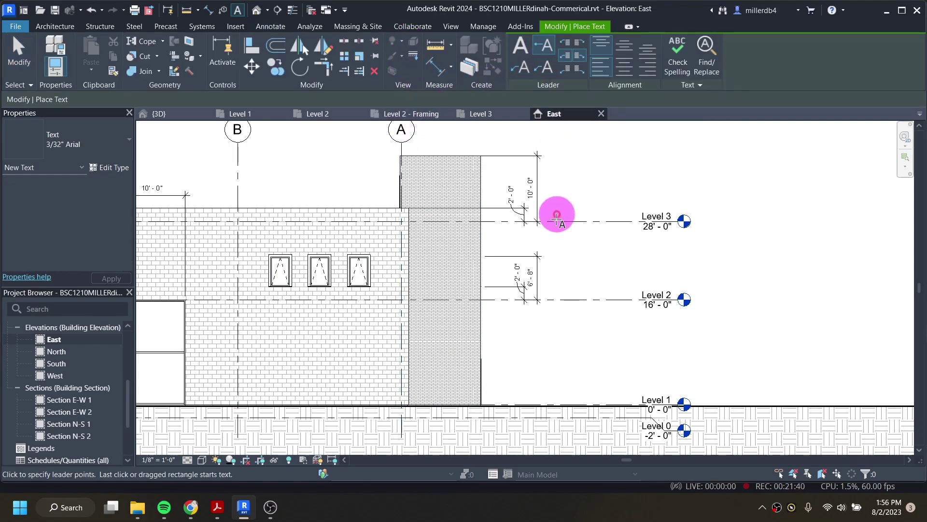
pyautogui.scroll(2, 473, 351)
pyautogui.click(474, 347)
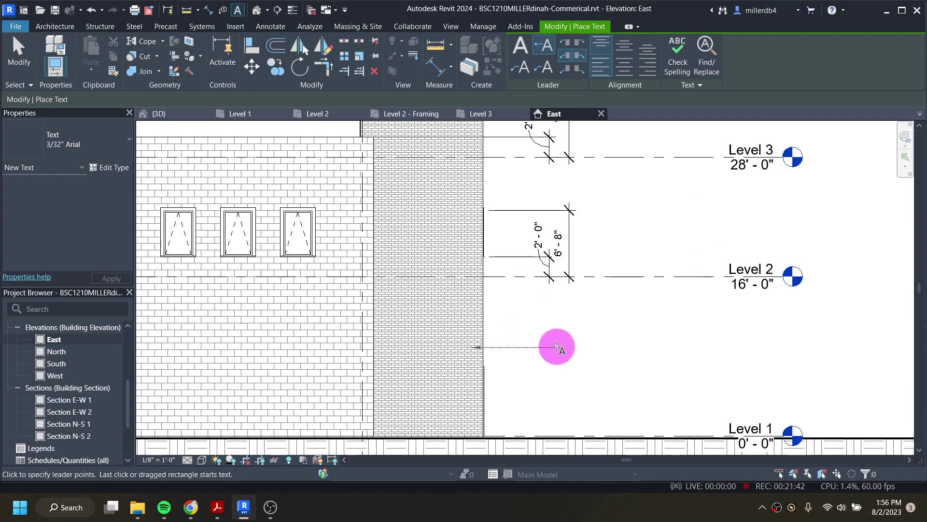
pyautogui.click(555, 352)
pyautogui.write('B')
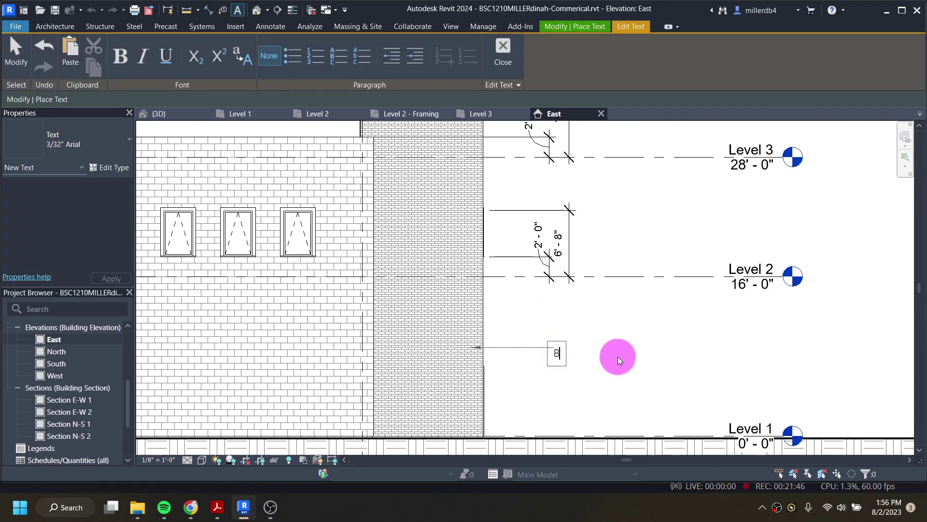
pyautogui.write('RICK VENEERS')
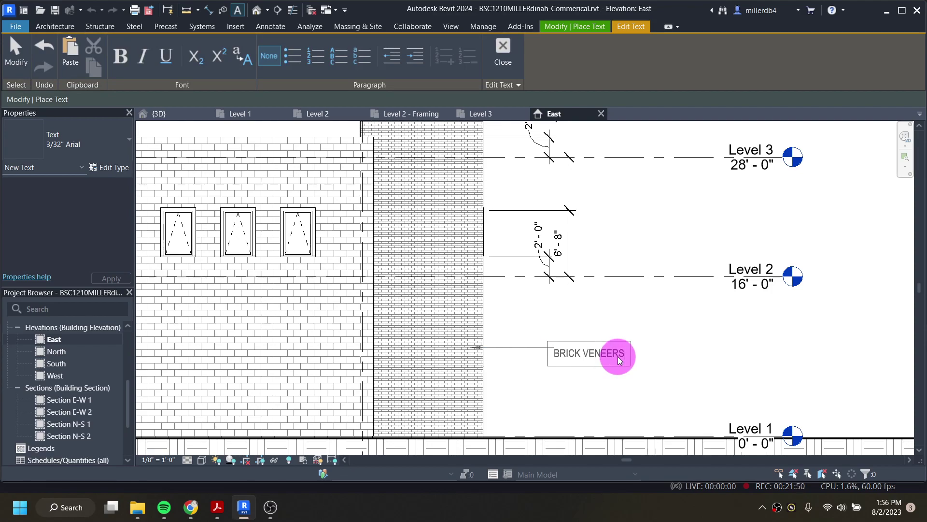
pyautogui.press('BackSpace')
pyautogui.click(664, 344)
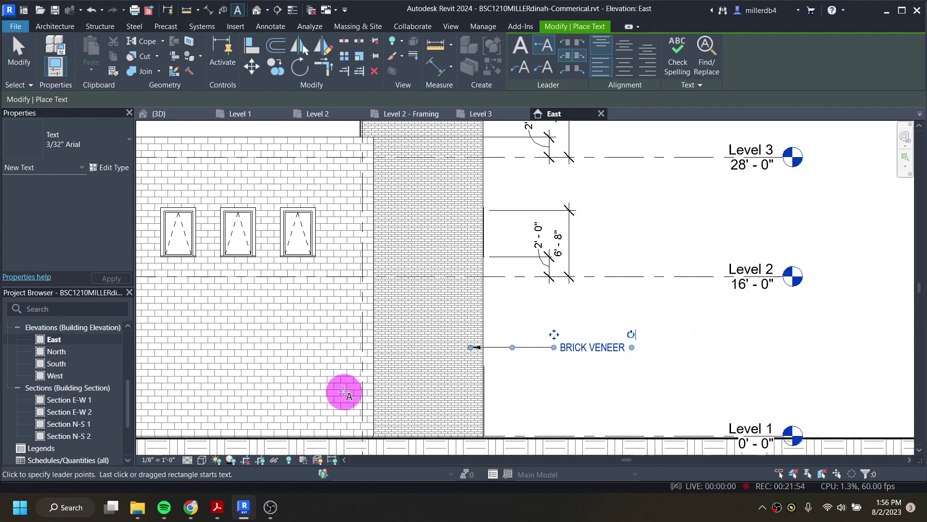
# Step: Add the text note "CMU VENEER" below the brick note, with its one-segment leader pointing to the lower block wall
pyautogui.click(344, 392)
pyautogui.click(548, 390)
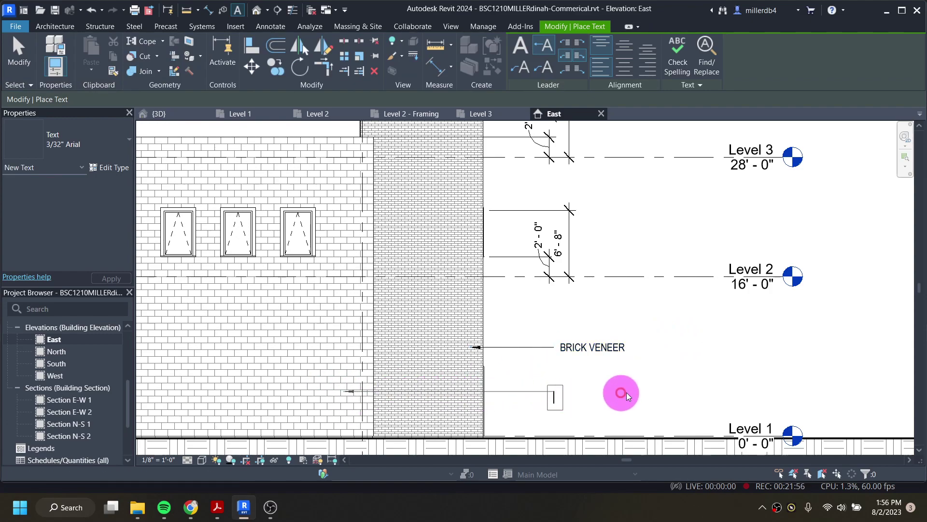
pyautogui.write('CMU VENEE')
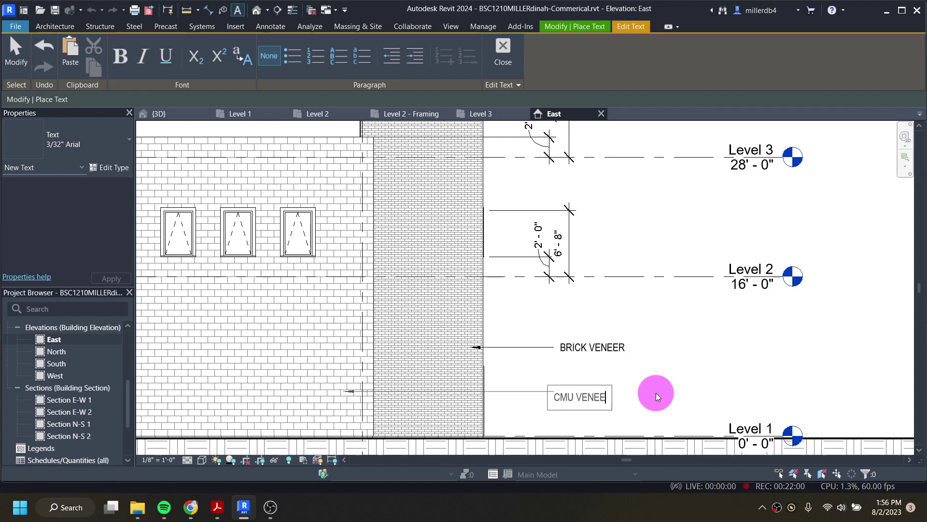
pyautogui.write('R')
pyautogui.click(645, 384)
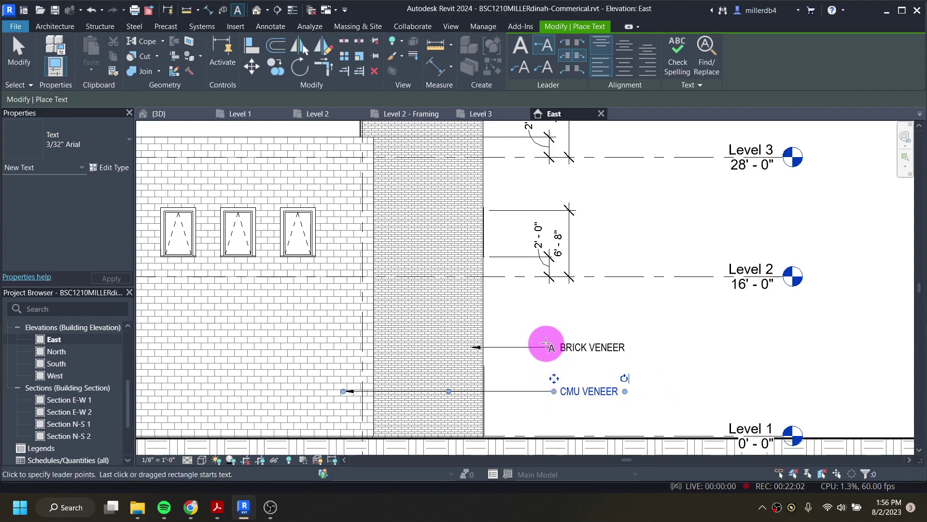
# Step: Add the two-line note "ALUMINUM / STROEFRONT SYSTEM" outside the wall, with a two-segment leader pointing down to the curtain wall
pyautogui.scroll(-3, 546, 362)
pyautogui.scroll(-2, 518, 360)
pyautogui.moveTo(352, 358); pyautogui.dragTo(483, 358, button='middle')
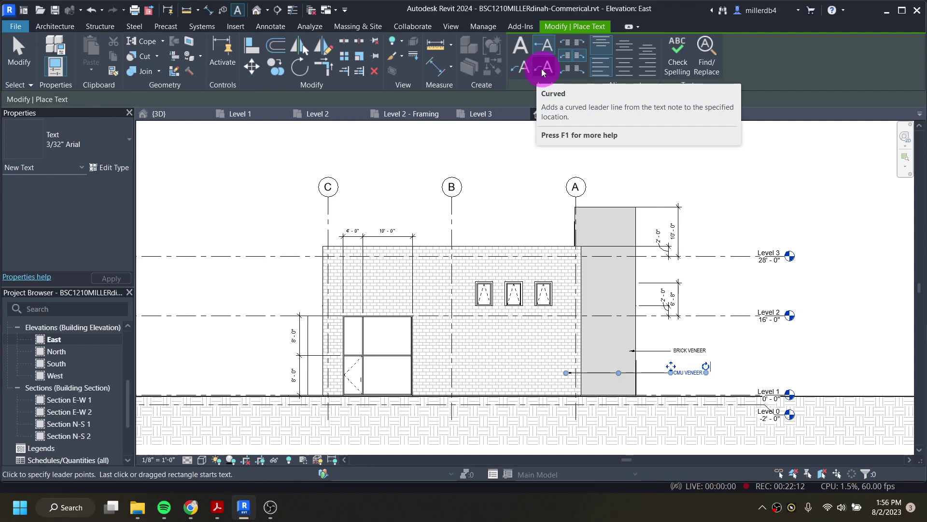
pyautogui.click(522, 70)
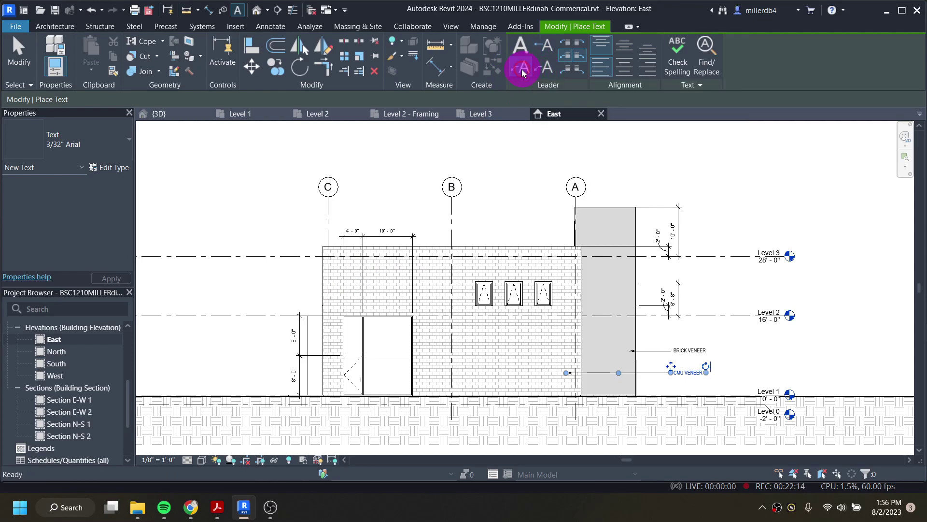
pyautogui.scroll(3, 348, 312)
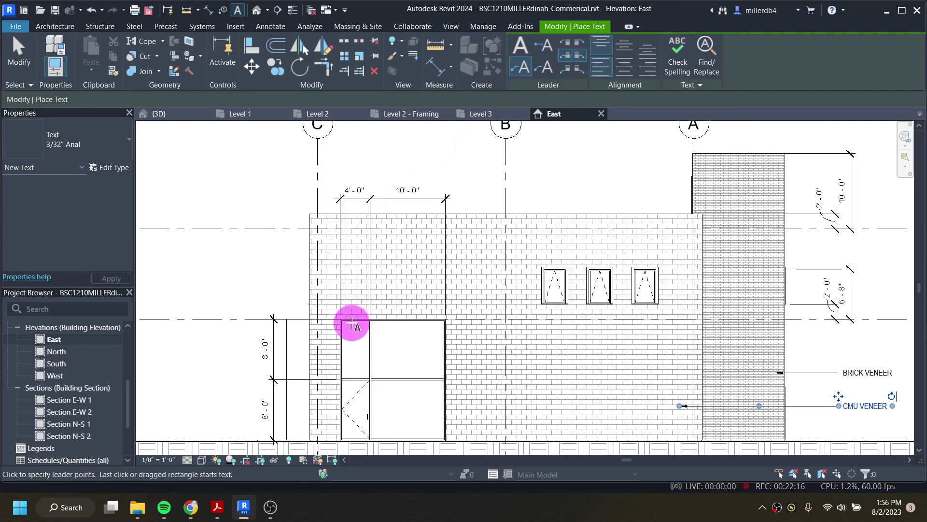
pyautogui.click(361, 329)
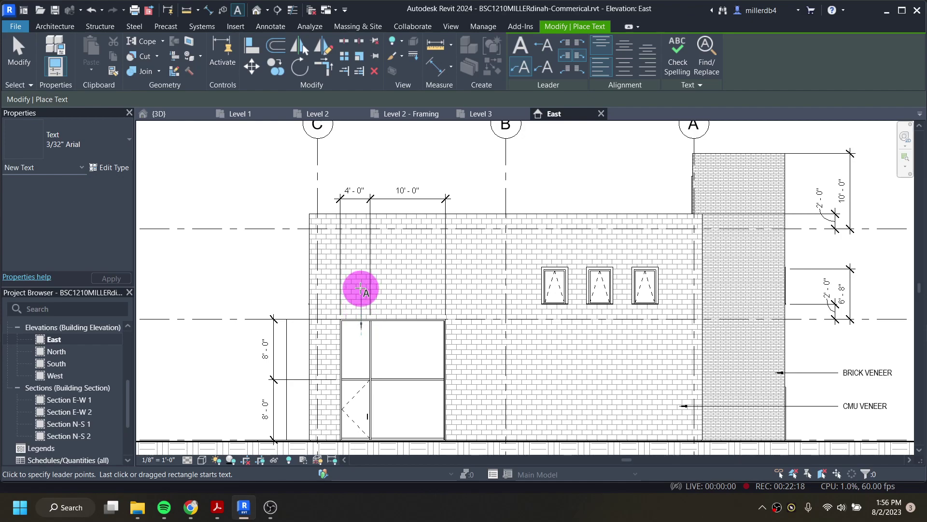
pyautogui.click(279, 287)
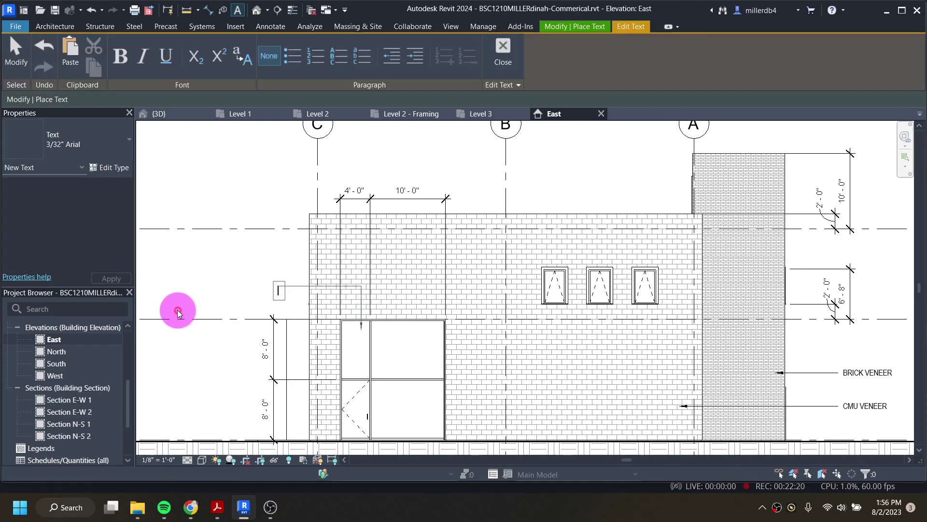
pyautogui.write('ALU')
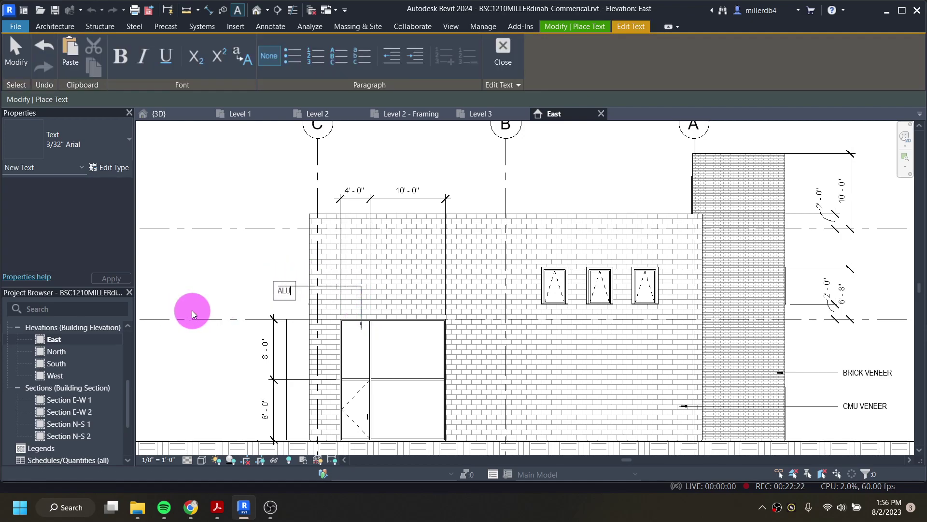
pyautogui.write('MINUM')
pyautogui.press('Return')
pyautogui.write('ST')
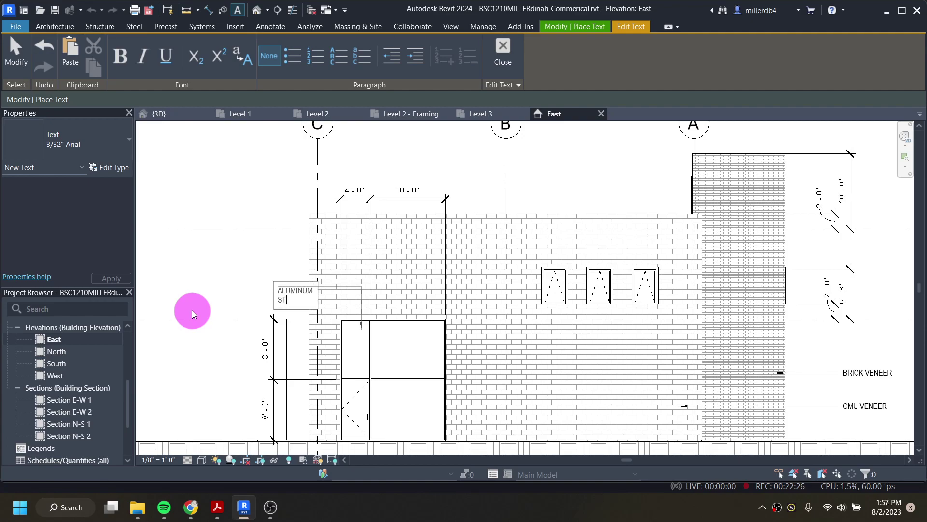
pyautogui.write('ROEFRONT SYSTEM')
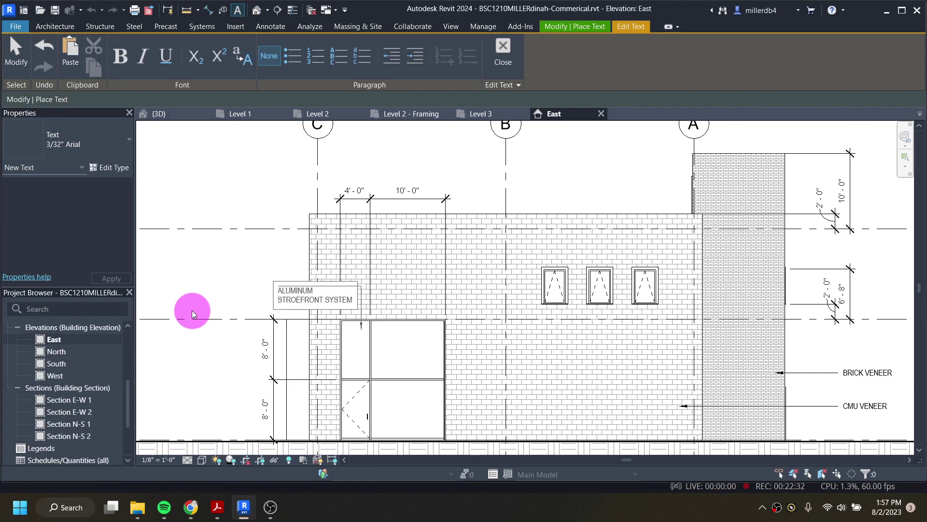
pyautogui.click(255, 273)
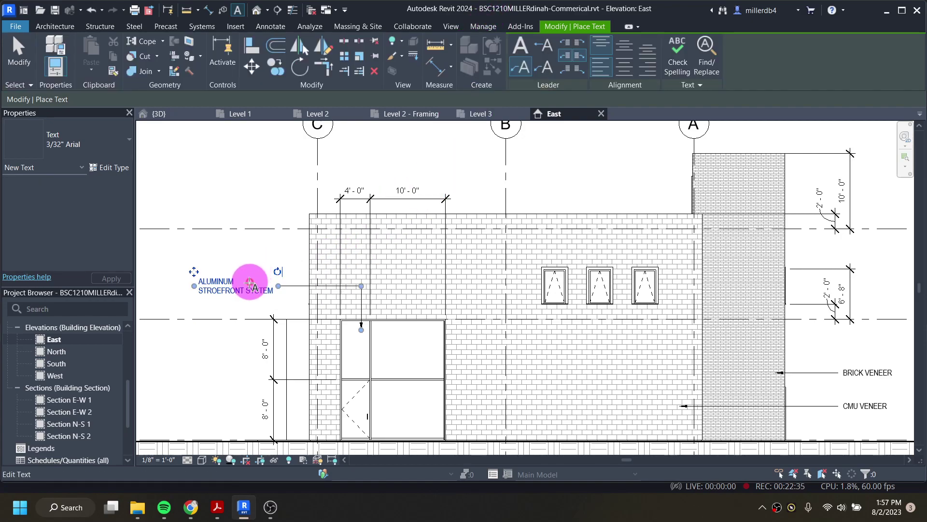
# Step: Run a spelling check on the notes and change "STROEFRONT" to "STOREFRONT"
pyautogui.click(674, 57)
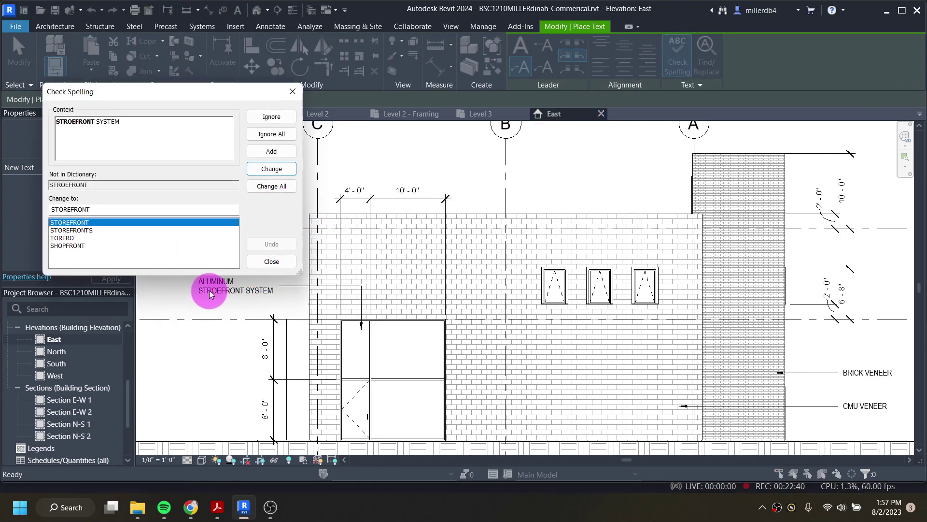
pyautogui.click(272, 168)
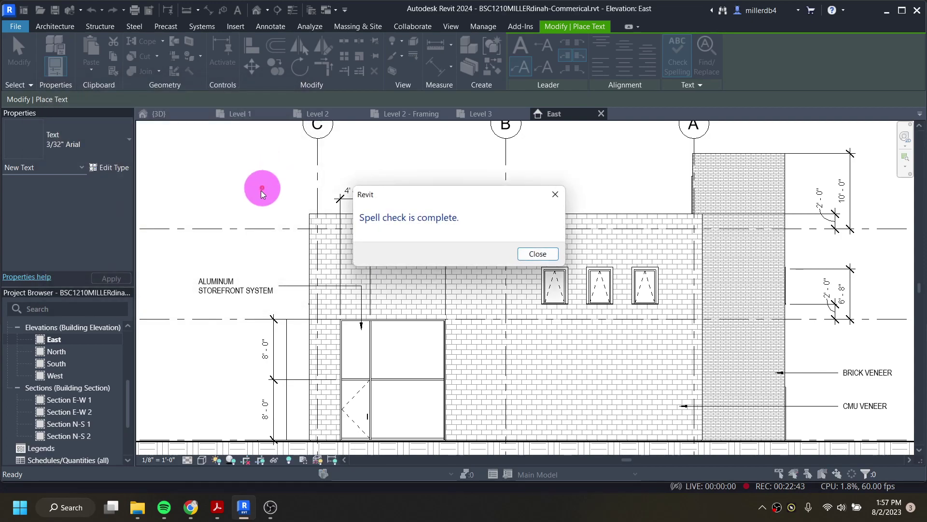
pyautogui.click(530, 255)
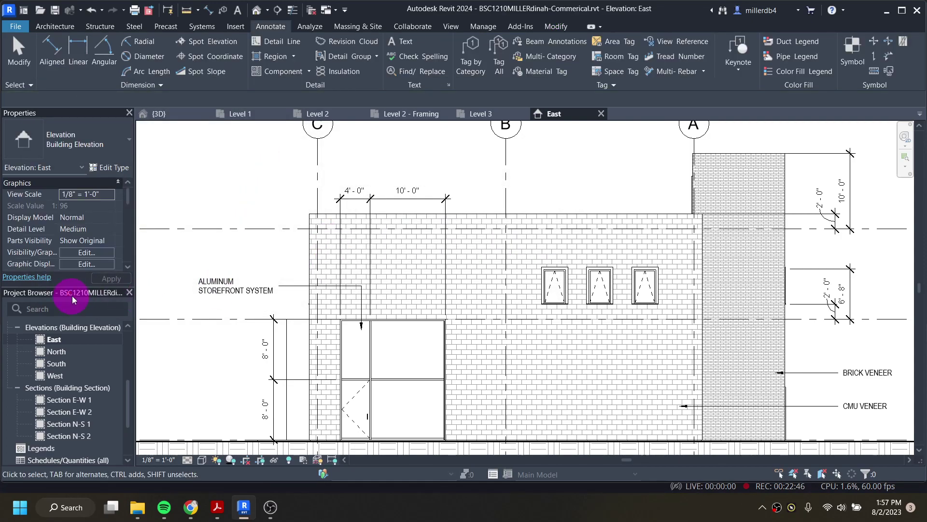
# Step: Open the North building elevation
pyautogui.scroll(-2, 208, 296)
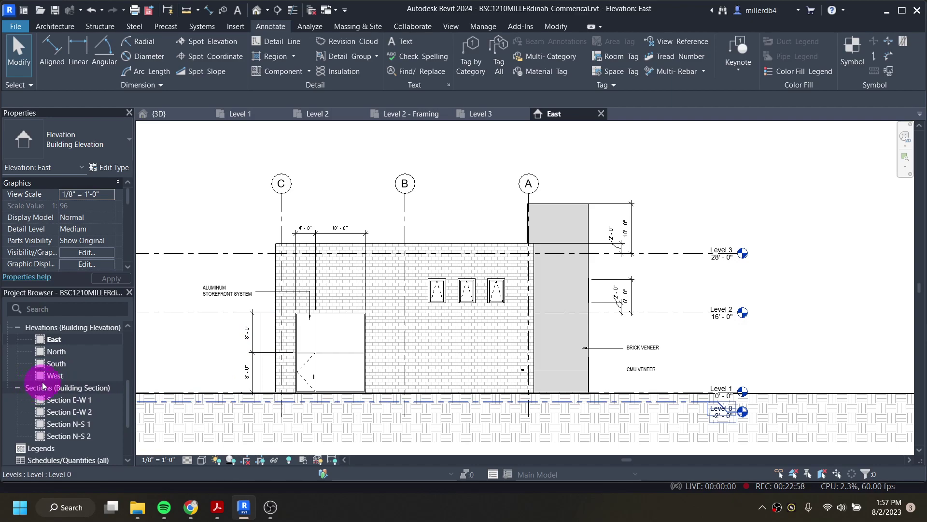
pyautogui.scroll(-1, 275, 326)
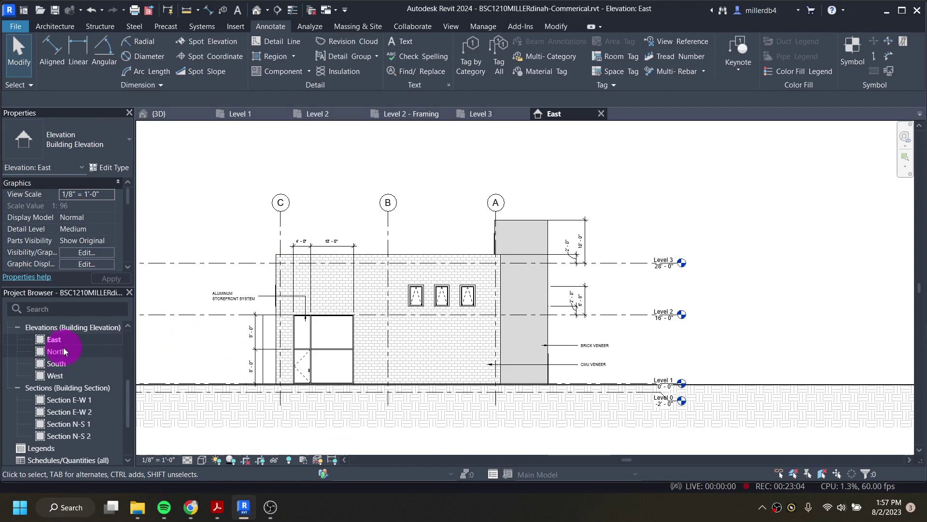
pyautogui.scroll(5, 65, 365)
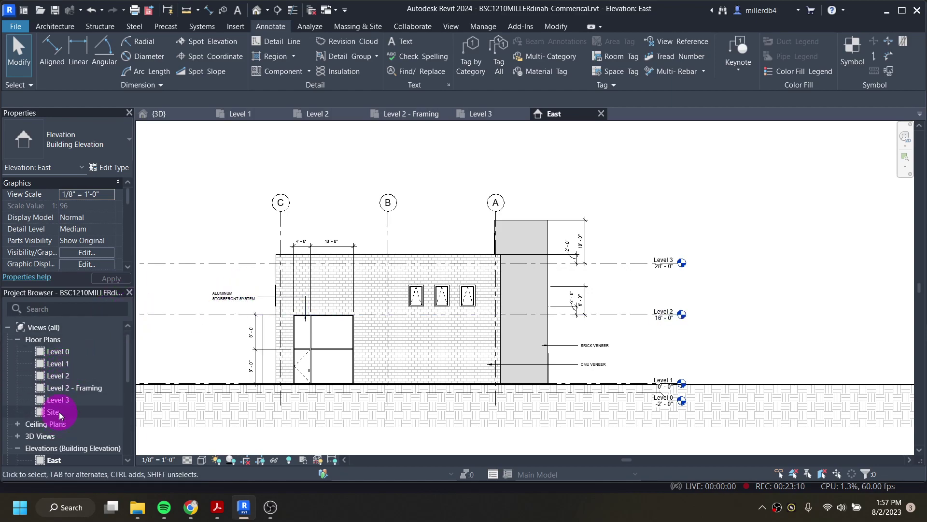
pyautogui.scroll(-5, 58, 411)
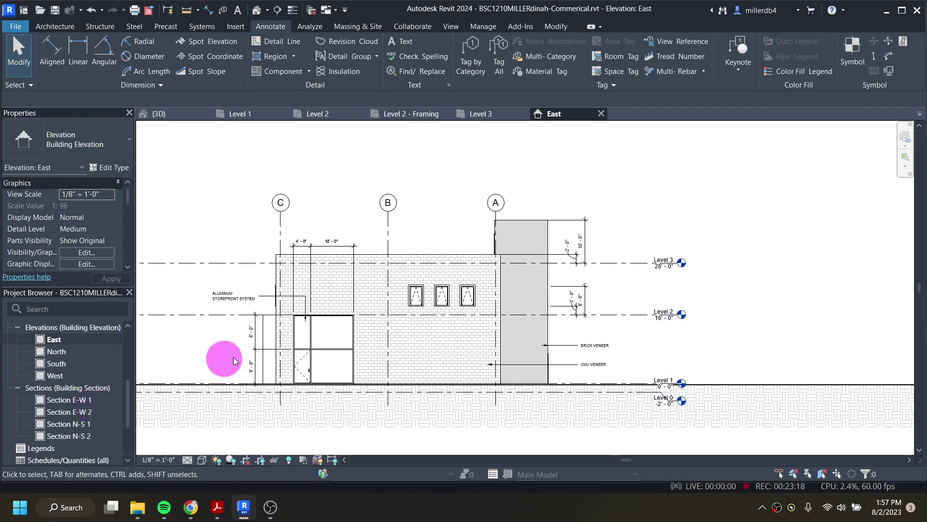
pyautogui.doubleClick(58, 352)
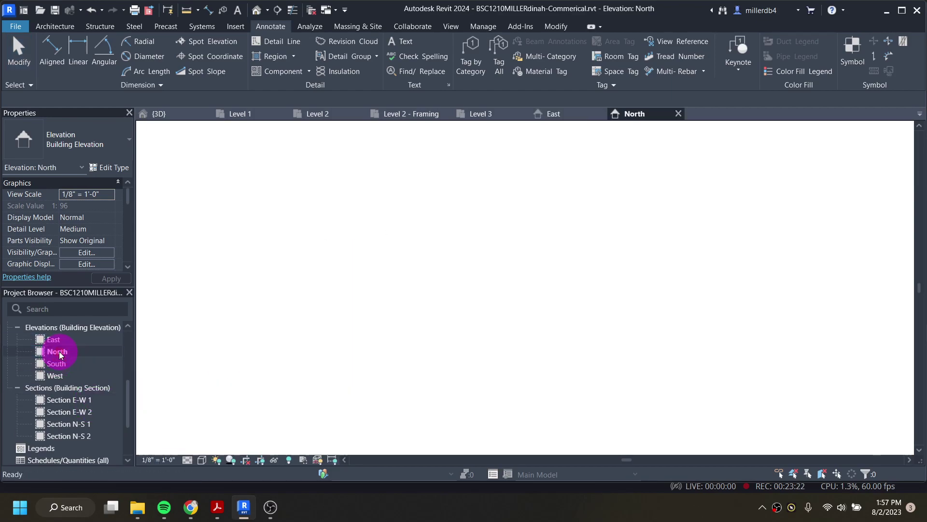
pyautogui.scroll(2, 530, 294)
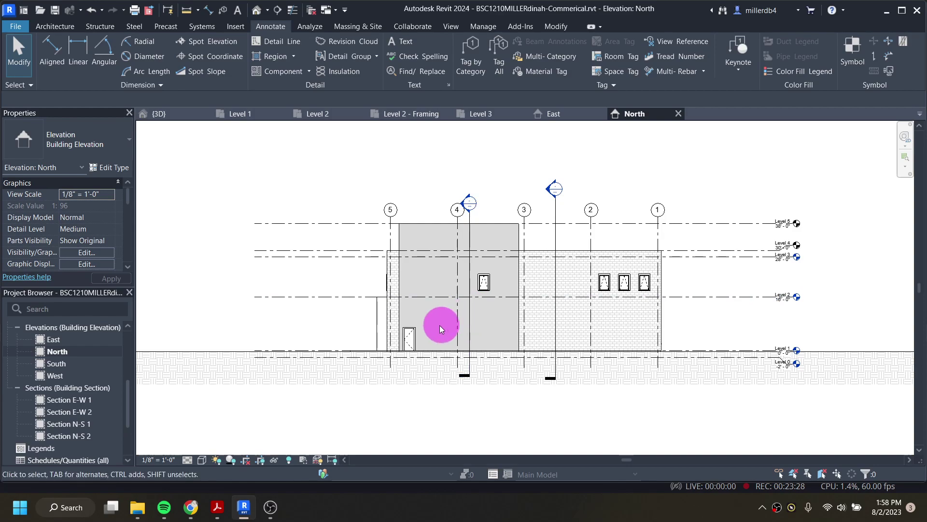
pyautogui.press('Escape')
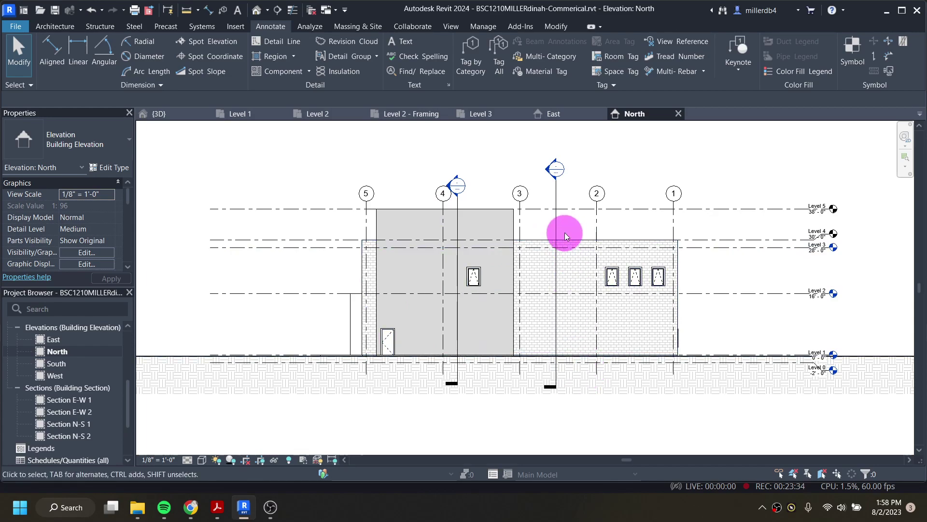
# Step: Hide the section marker category in the North elevation
pyautogui.click(555, 200)
pyautogui.rightClick(555, 200)
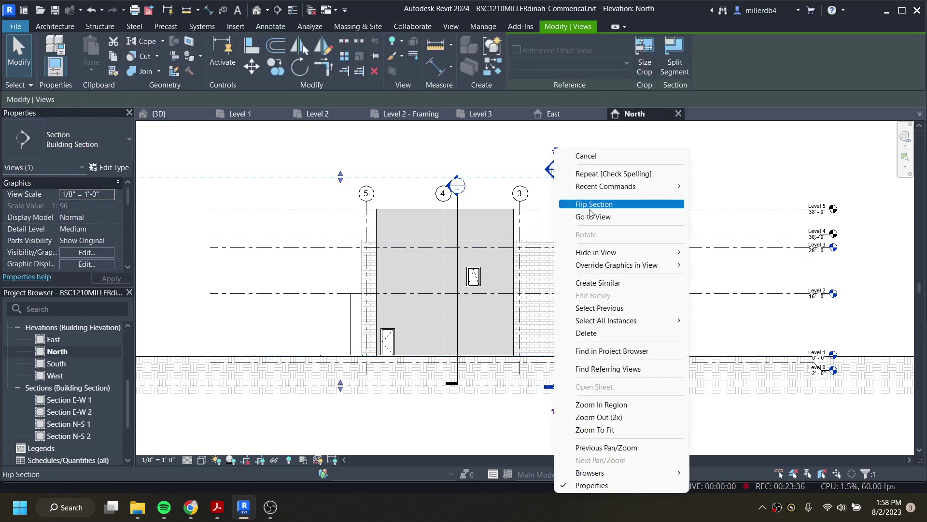
pyautogui.click(697, 252)
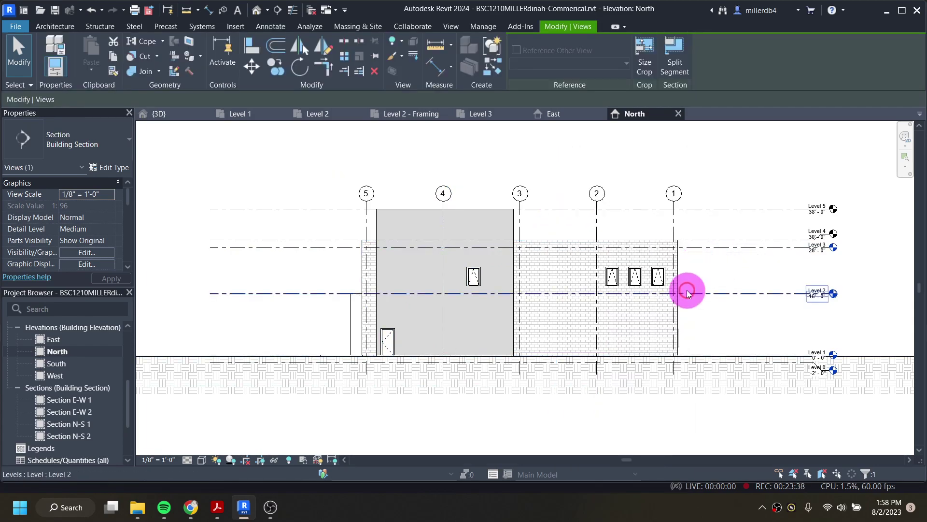
# Step: Hide the Level 5 and Level 4 lines as individual elements in the North elevation
pyautogui.click(770, 209)
pyautogui.rightClick(769, 208)
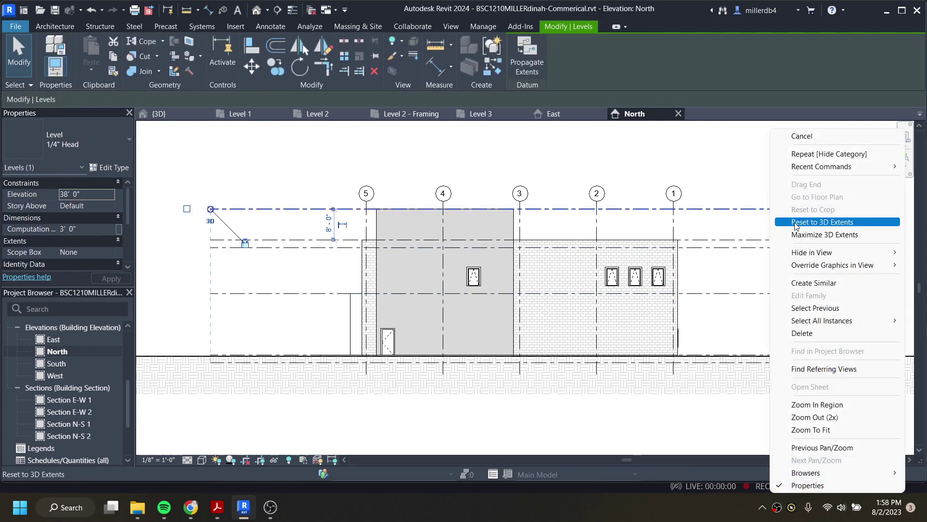
pyautogui.click(753, 253)
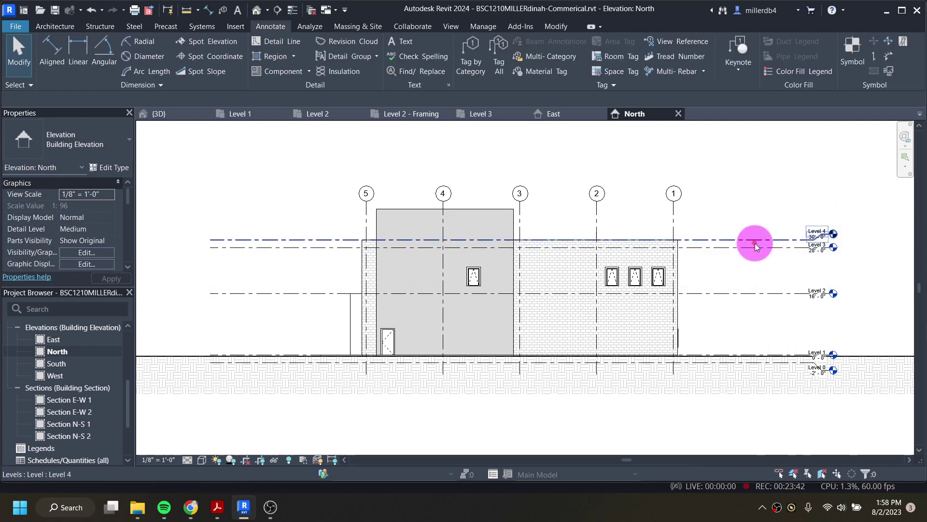
pyautogui.click(756, 242)
pyautogui.rightClick(756, 241)
pyautogui.moveTo(789, 244)
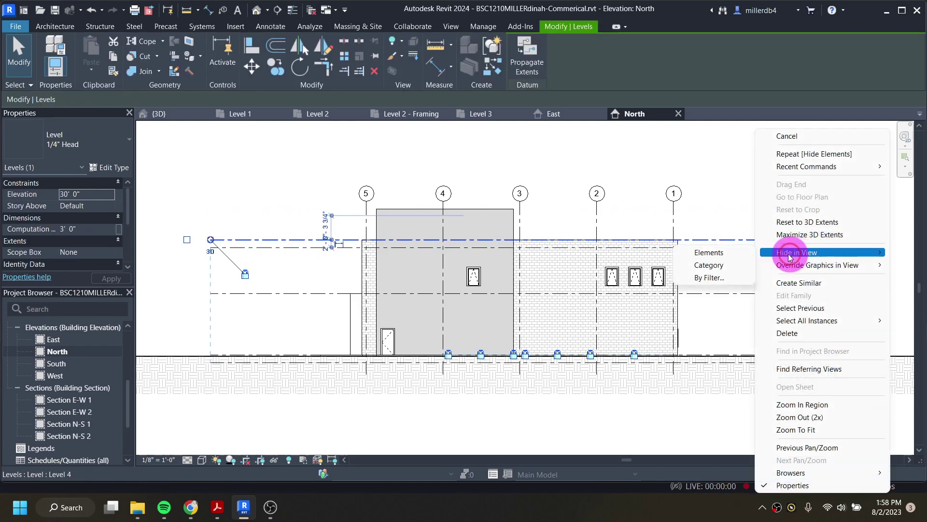
pyautogui.click(715, 251)
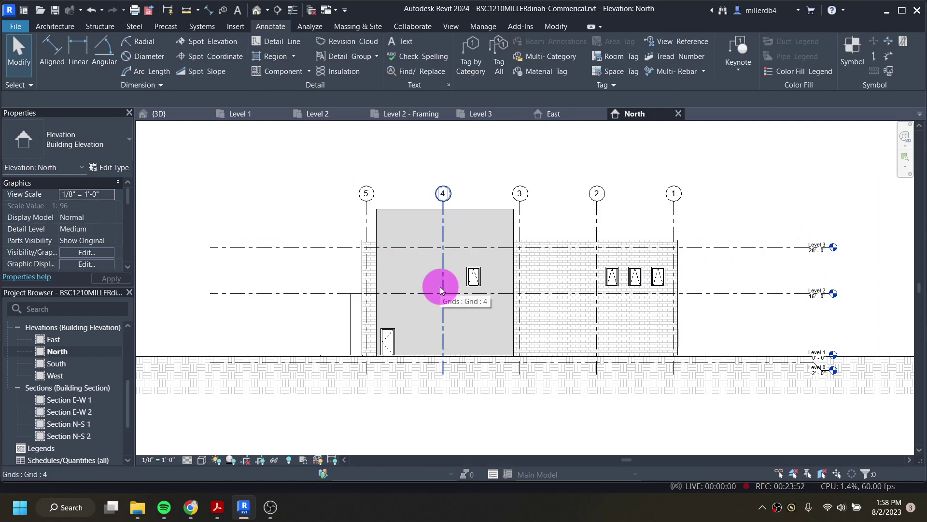
# Step: Open the South building elevation, and return to the Level 1 floor plan
pyautogui.doubleClick(56, 364)
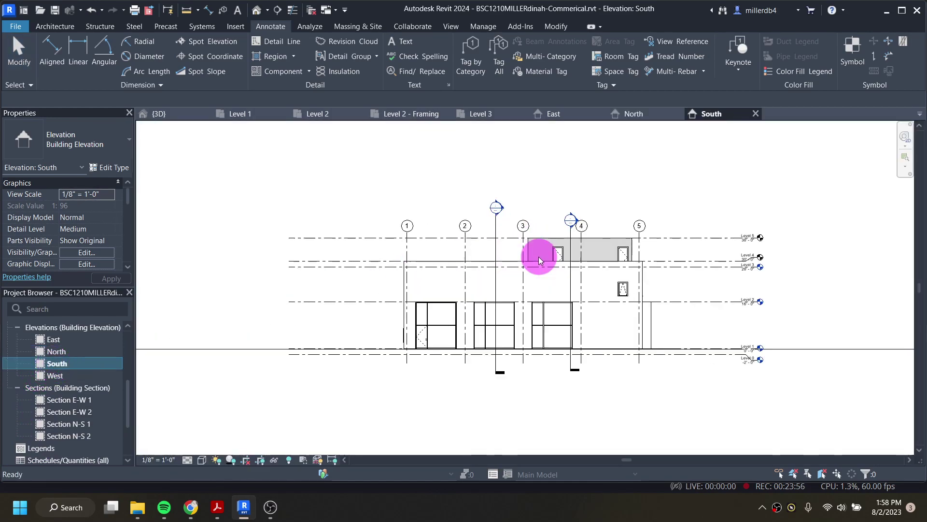
pyautogui.scroll(1, 540, 261)
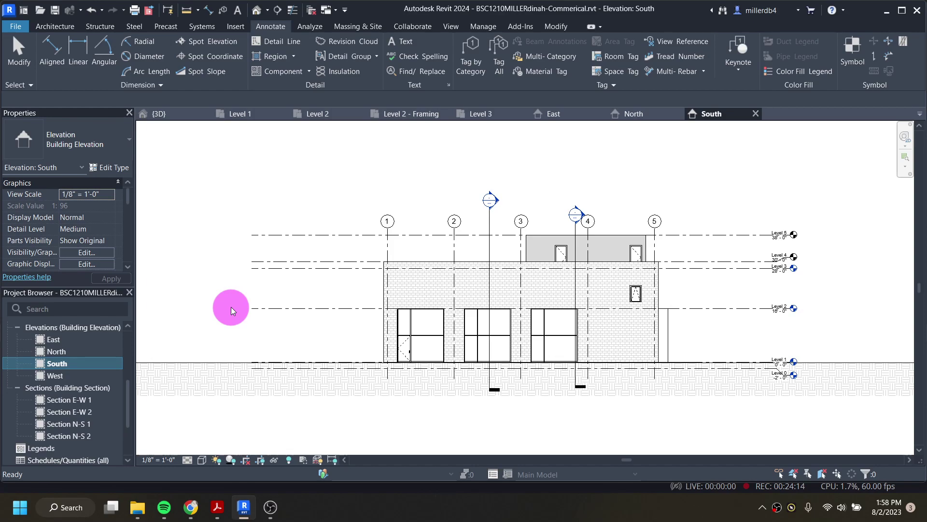
pyautogui.scroll(4, 72, 361)
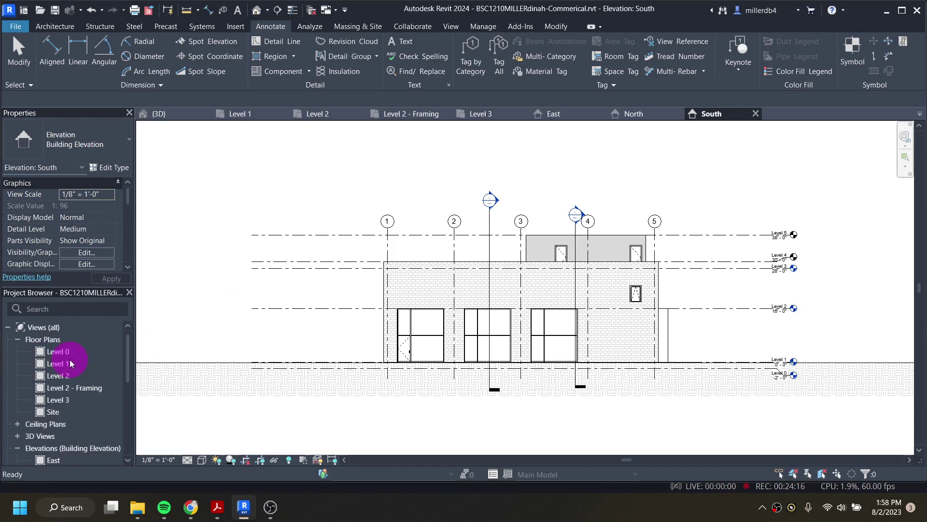
pyautogui.doubleClick(64, 364)
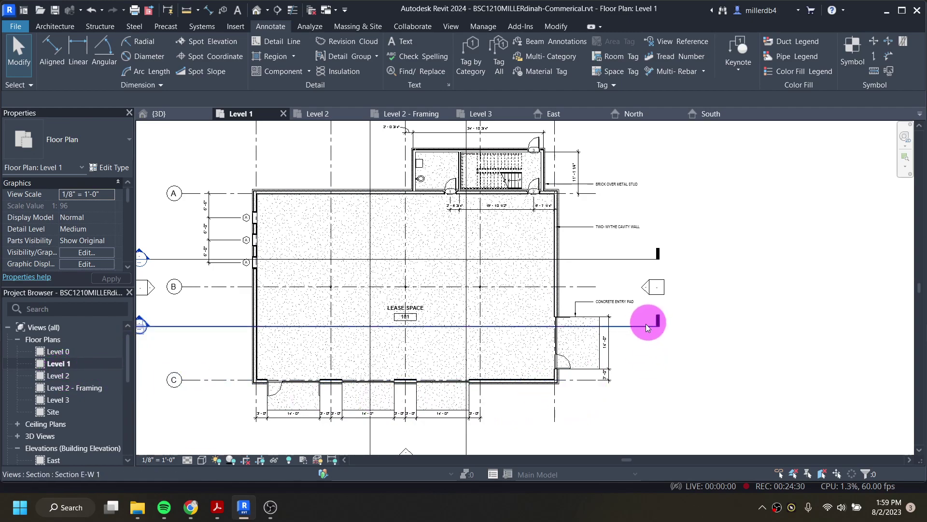
# Step: Move the concrete entry pad's vertical dimension string farther out, clear of the pad's outer edge
pyautogui.click(611, 361)
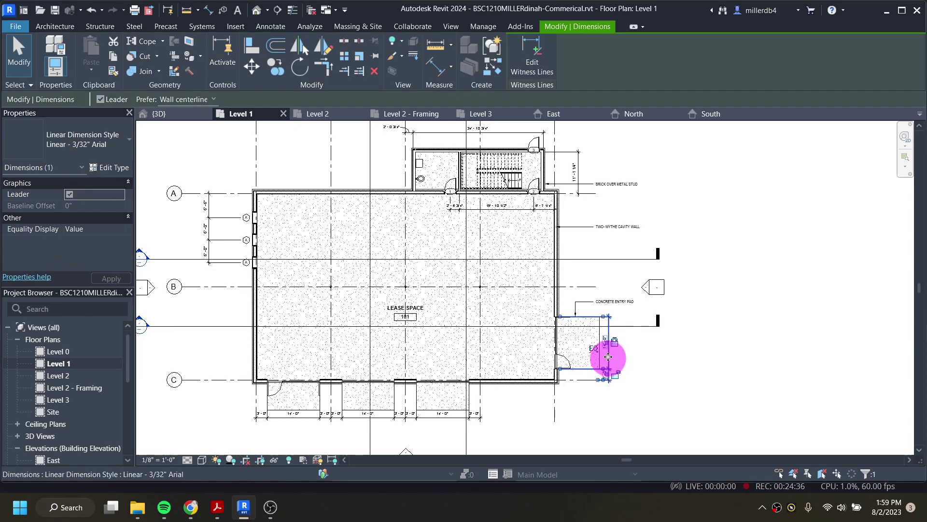
pyautogui.moveTo(612, 358); pyautogui.dragTo(641, 356)
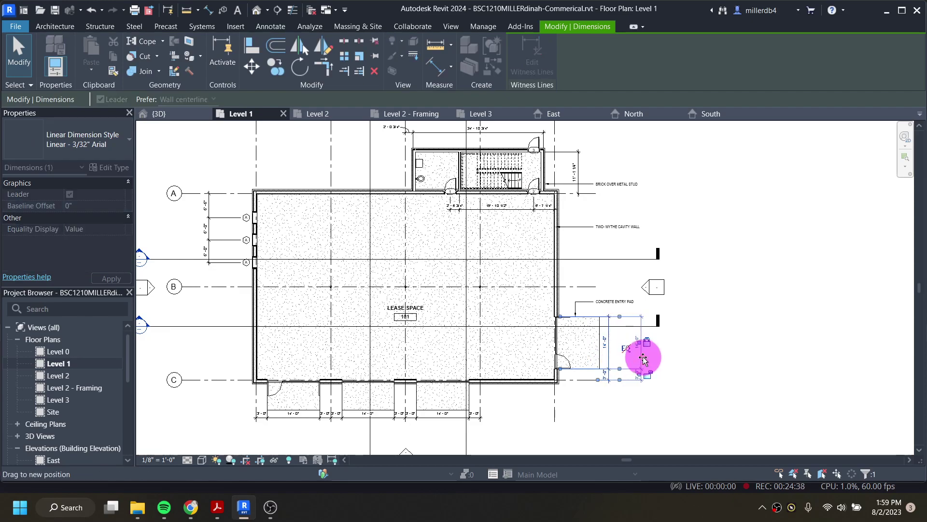
pyautogui.click(601, 404)
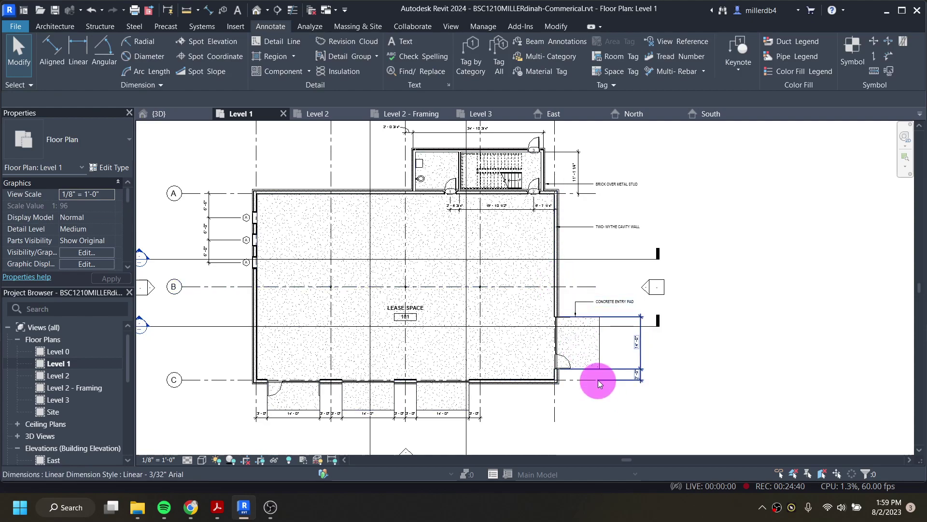
# Step: Add an aligned dimension from grid 5 to the entry pad's outer edge, in line with the storefront dimension string
pyautogui.scroll(3, 597, 380)
pyautogui.moveTo(575, 370); pyautogui.dragTo(599, 346, button='middle')
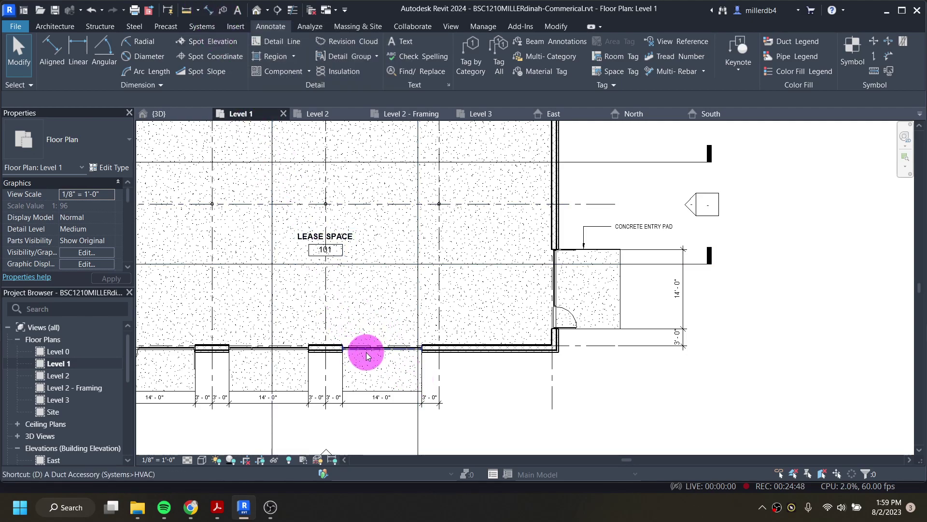
pyautogui.press('i')
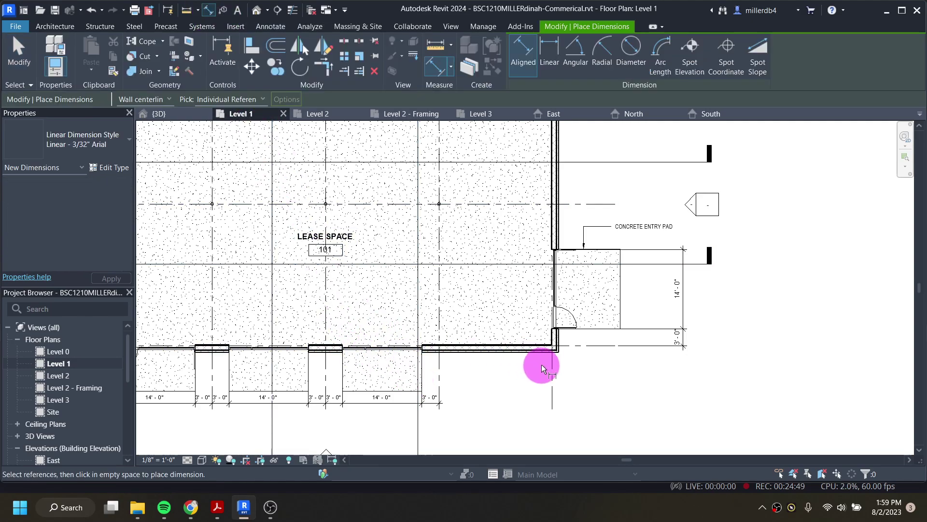
pyautogui.click(619, 317)
pyautogui.click(553, 397)
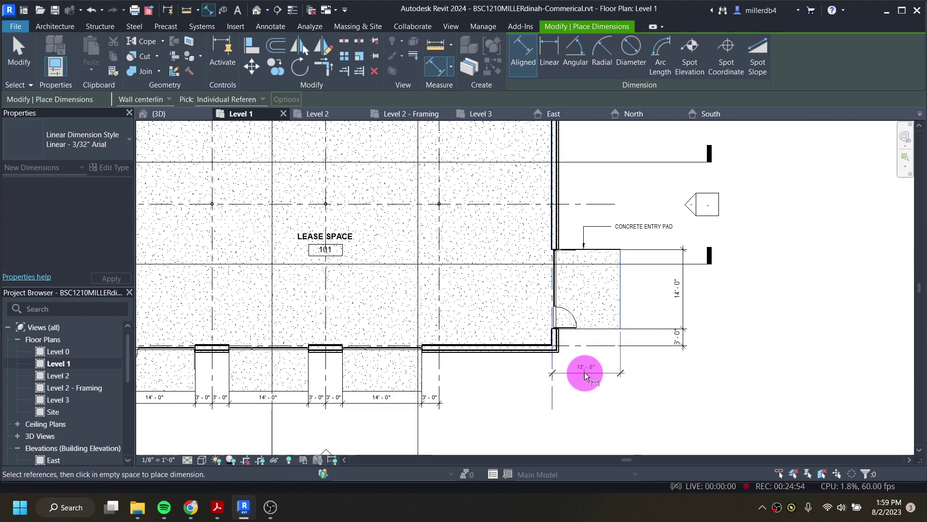
pyautogui.click(584, 404)
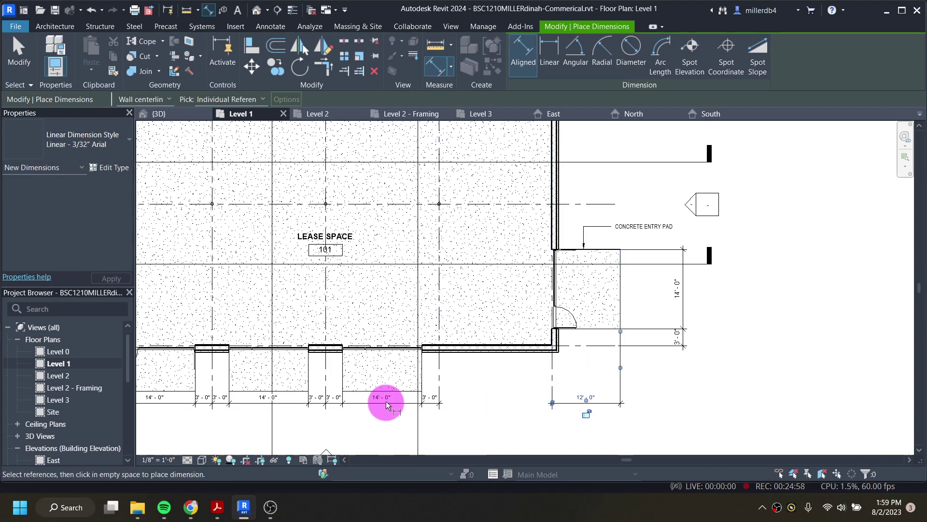
# Step: Add a continuous aligned dimension string across grids A, B and C, outside the window dimensions
pyautogui.scroll(-1, 344, 393)
pyautogui.moveTo(304, 378); pyautogui.dragTo(534, 384, button='middle')
pyautogui.moveTo(404, 310); pyautogui.dragTo(414, 362, button='middle')
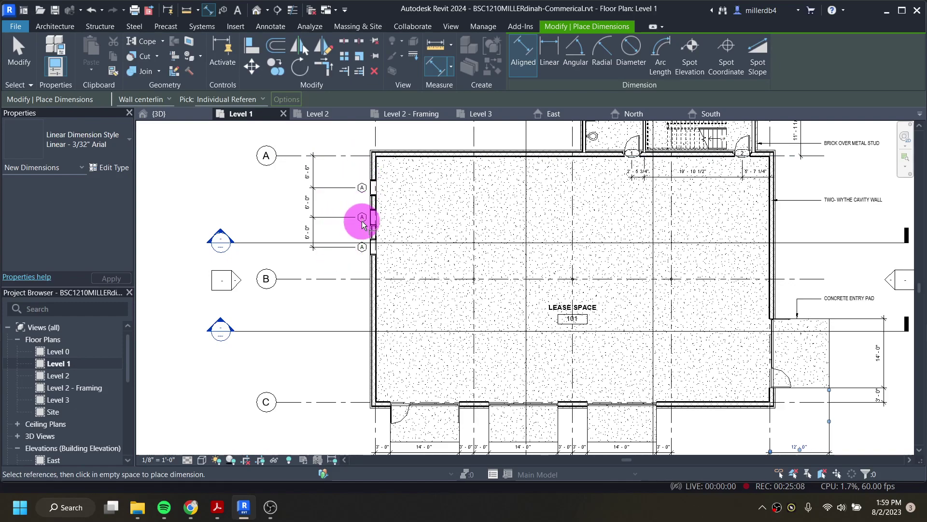
pyautogui.click(295, 157)
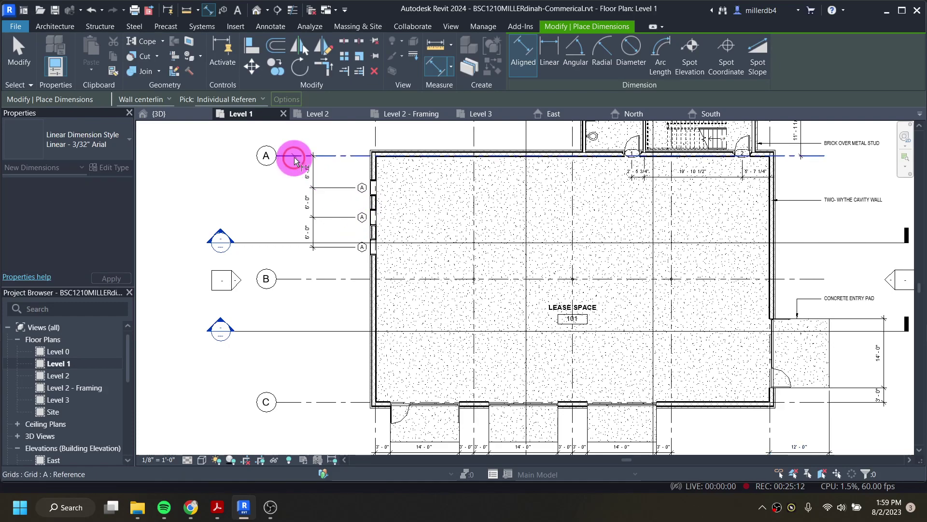
pyautogui.click(299, 280)
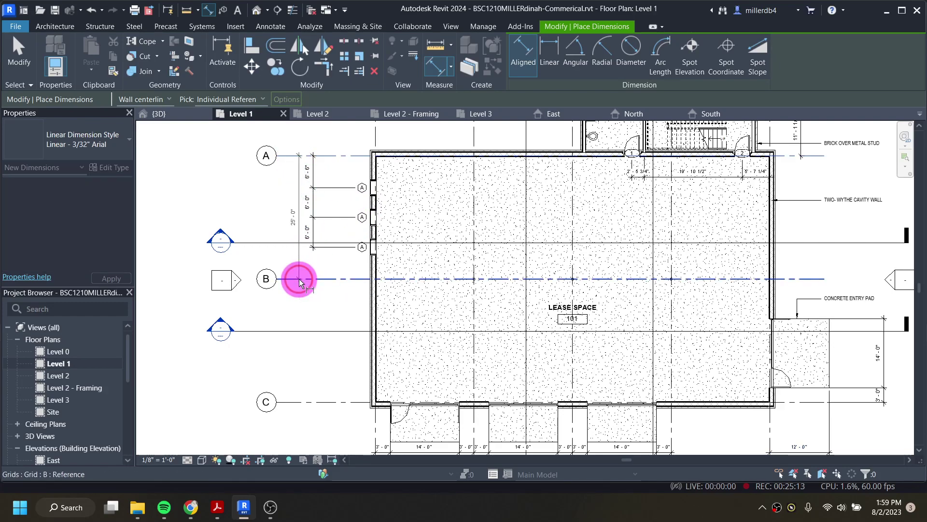
pyautogui.click(305, 401)
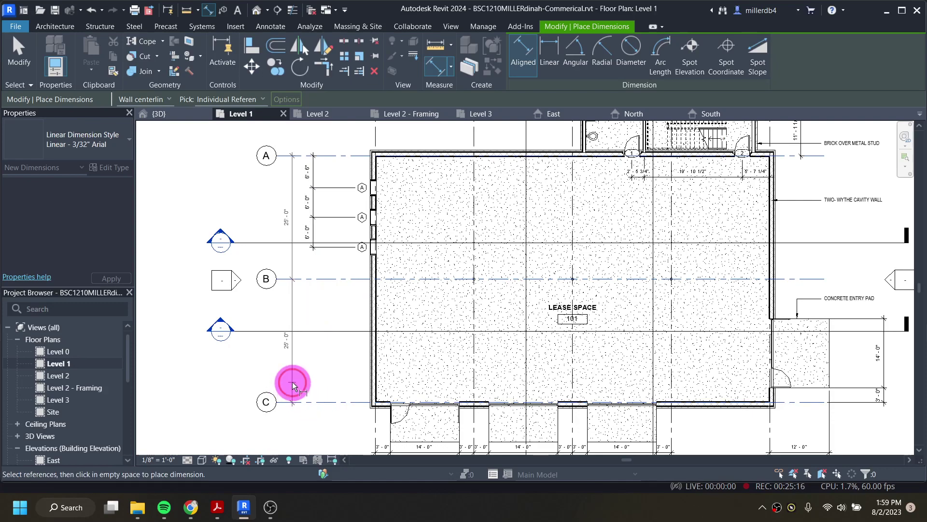
pyautogui.click(293, 384)
# Step: Add a continuous aligned dimension string across grids 1 through 5, just below the grid bubbles
pyautogui.moveTo(401, 259); pyautogui.dragTo(265, 334, button='middle')
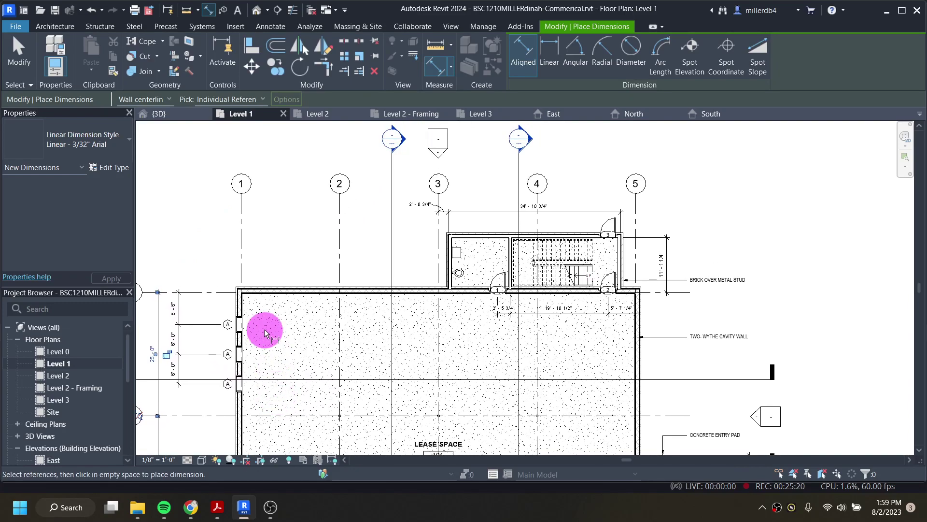
pyautogui.click(241, 240)
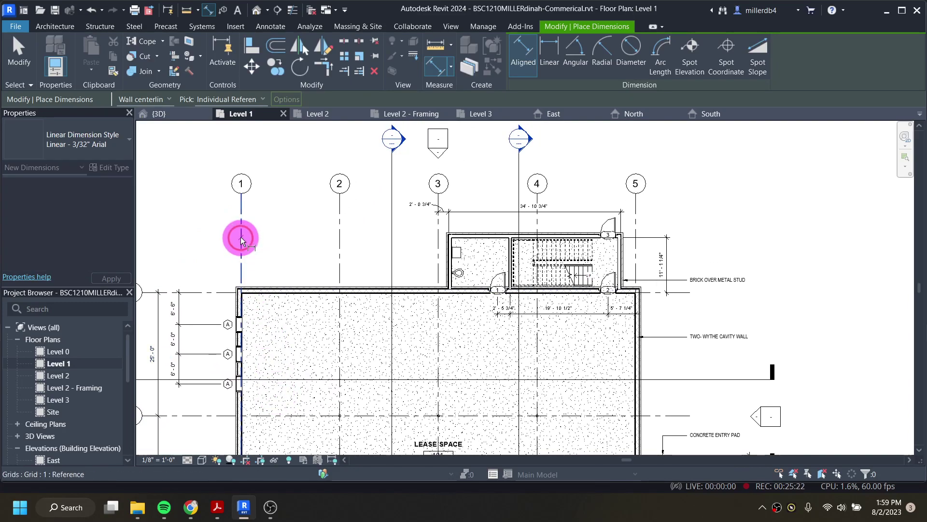
pyautogui.click(339, 234)
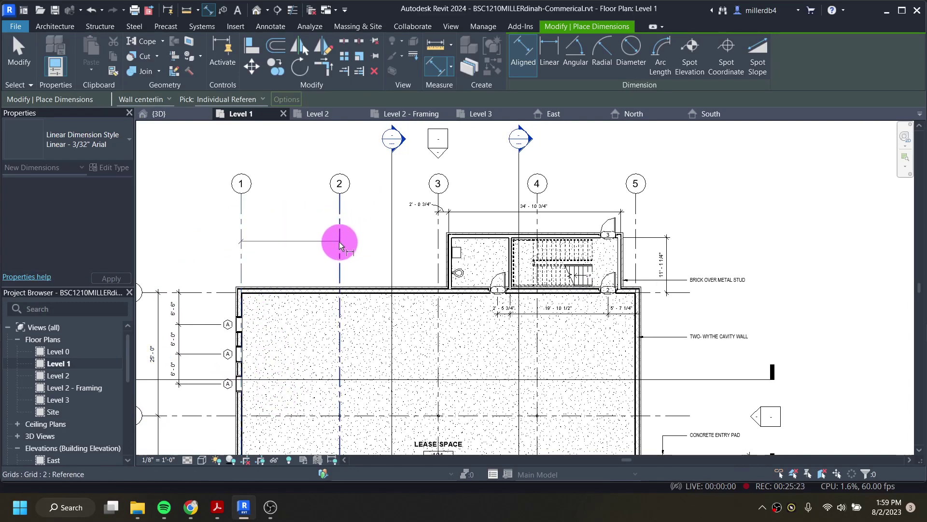
pyautogui.click(437, 237)
pyautogui.click(536, 224)
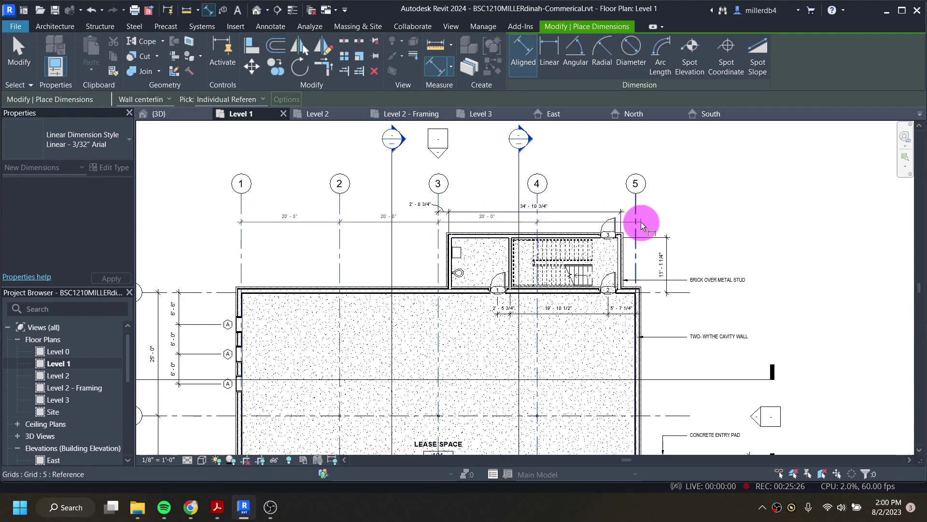
pyautogui.click(634, 202)
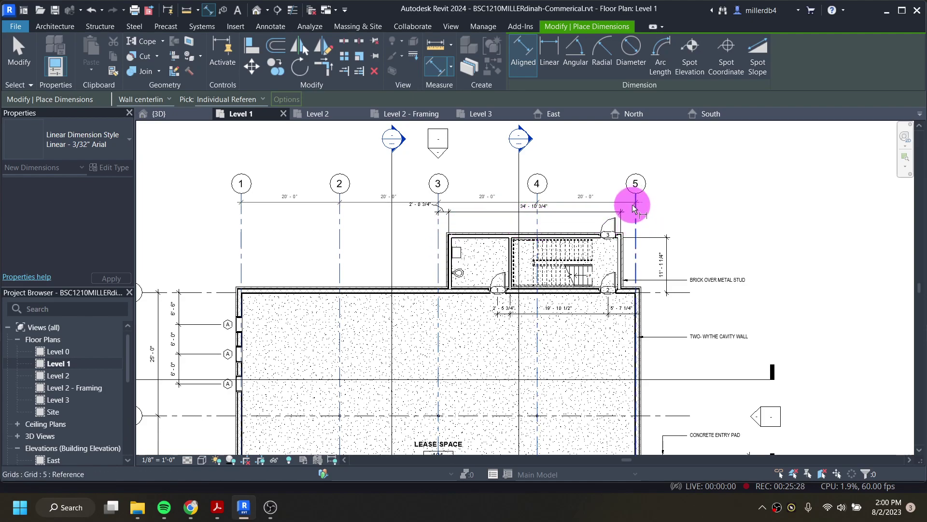
pyautogui.scroll(3, 634, 209)
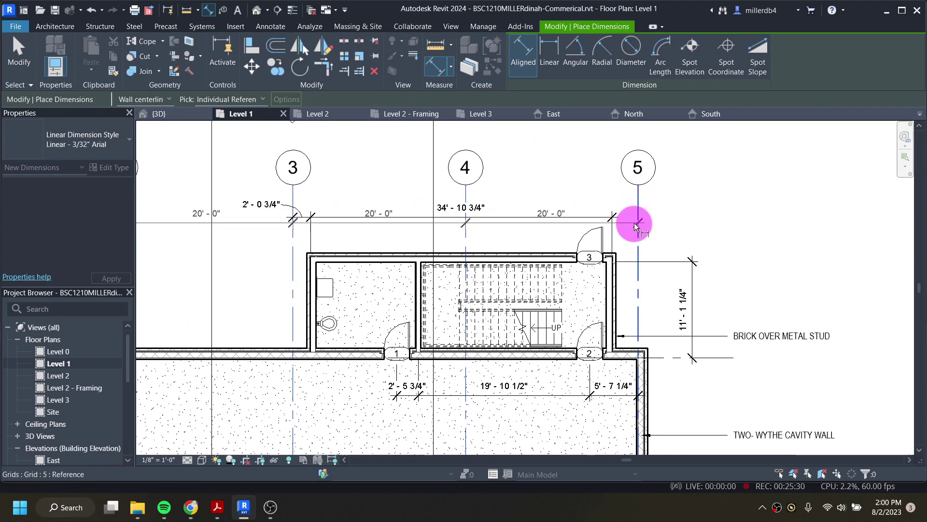
pyautogui.click(634, 219)
pyautogui.click(638, 206)
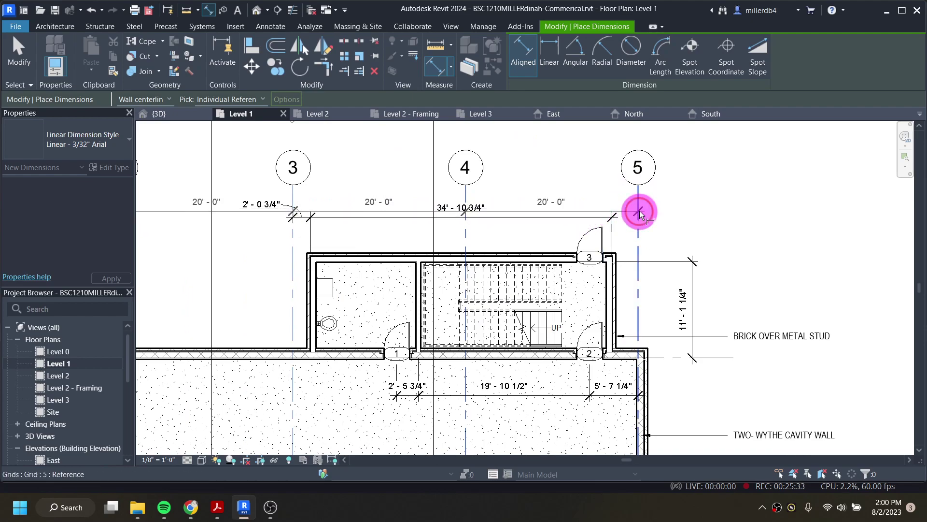
pyautogui.click(608, 198)
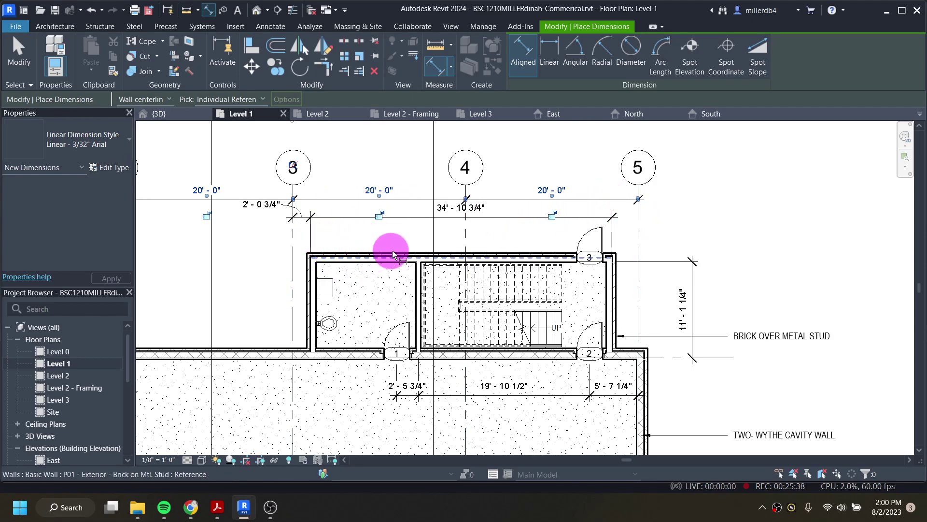
pyautogui.press('Escape')
pyautogui.press('Escape')
# Step: Move the stair block's overall width dimension closer to its wall and line up the short offset dimension from grid 3 with it
pyautogui.moveTo(350, 223); pyautogui.dragTo(351, 241)
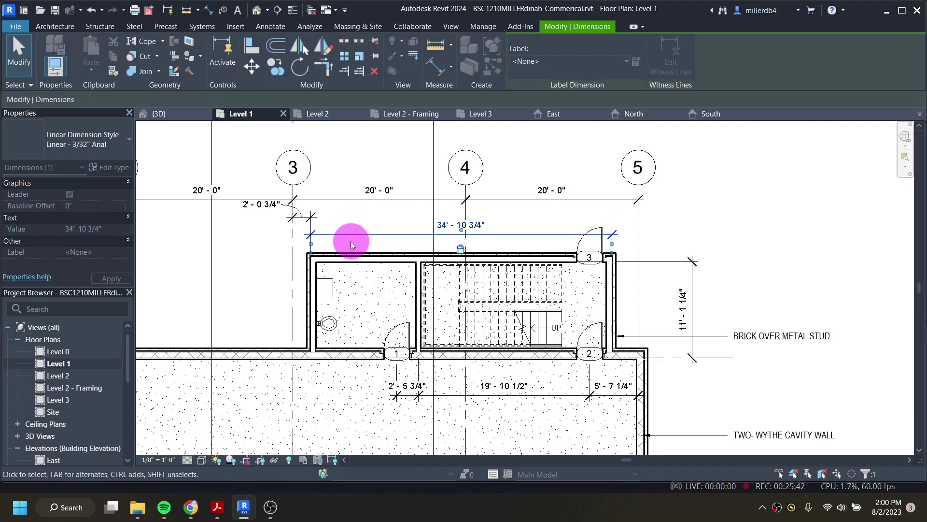
pyautogui.scroll(1, 355, 239)
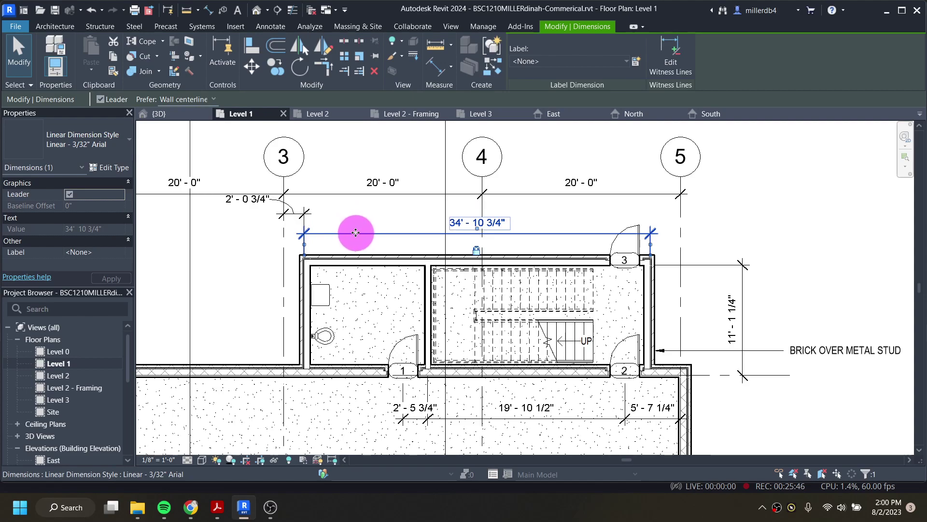
pyautogui.click(296, 213)
pyautogui.click(297, 216)
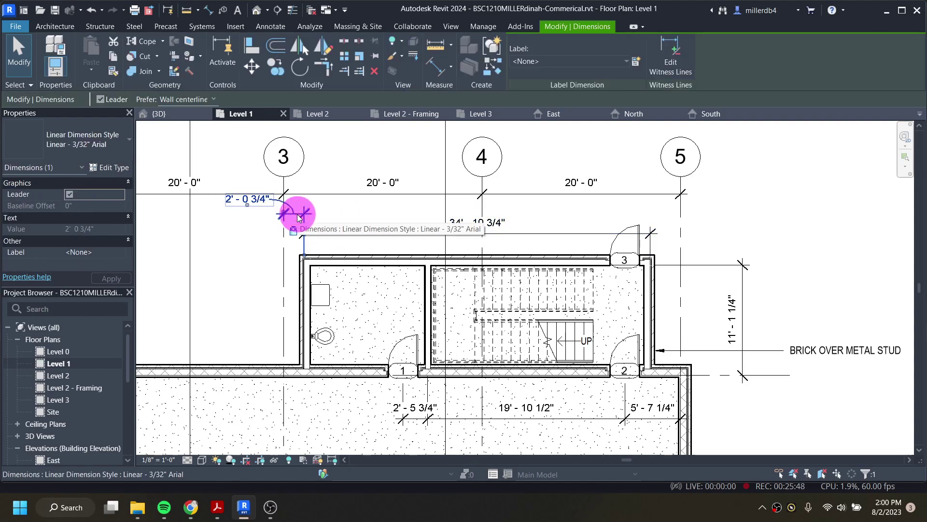
pyautogui.moveTo(298, 216); pyautogui.dragTo(300, 234)
# Step: Nudge the grid 1 to 5 dimension string down, farther from the grid bubbles
pyautogui.click(308, 195)
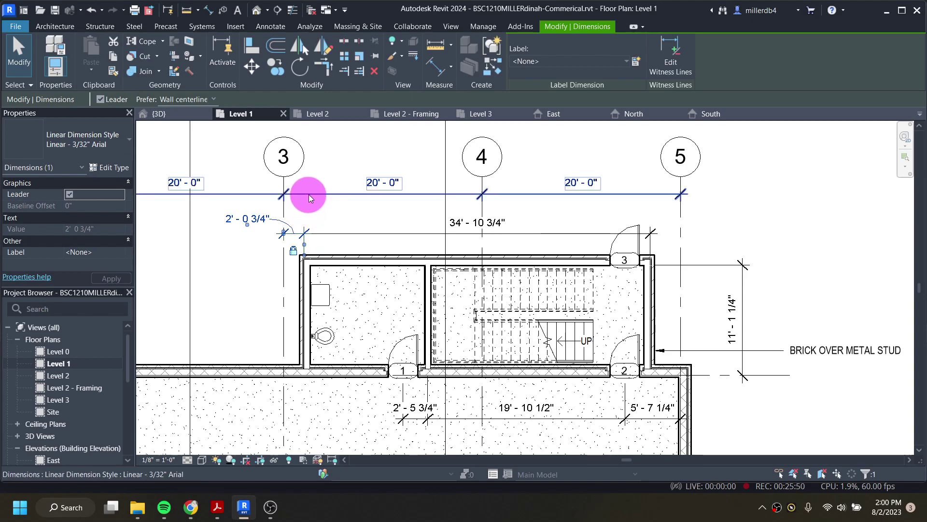
pyautogui.click(308, 195)
pyautogui.press('Down')
pyautogui.press('Down')
pyautogui.press('Down')
pyautogui.press('Down')
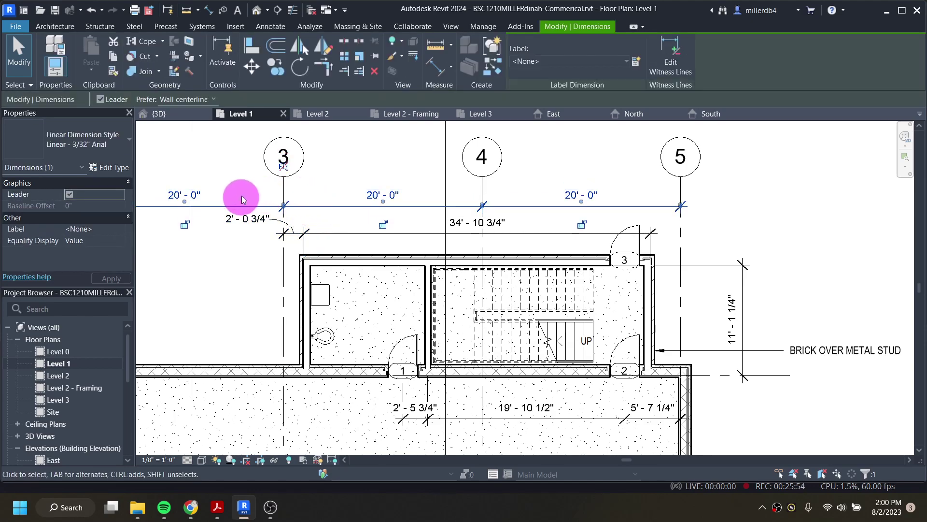
pyautogui.scroll(-3, 321, 180)
pyautogui.click(243, 266)
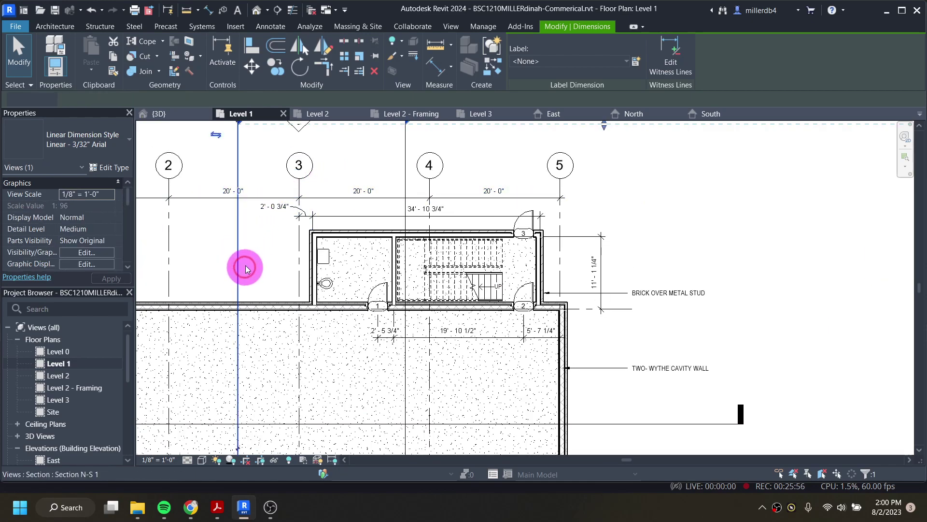
# Step: Raise the row of grid bubbles 1 through 5 slightly, keeping them just below the elevation marker above grid 3
pyautogui.scroll(-1, 265, 255)
pyautogui.moveTo(266, 255); pyautogui.dragTo(433, 288, button='middle')
pyautogui.click(235, 209)
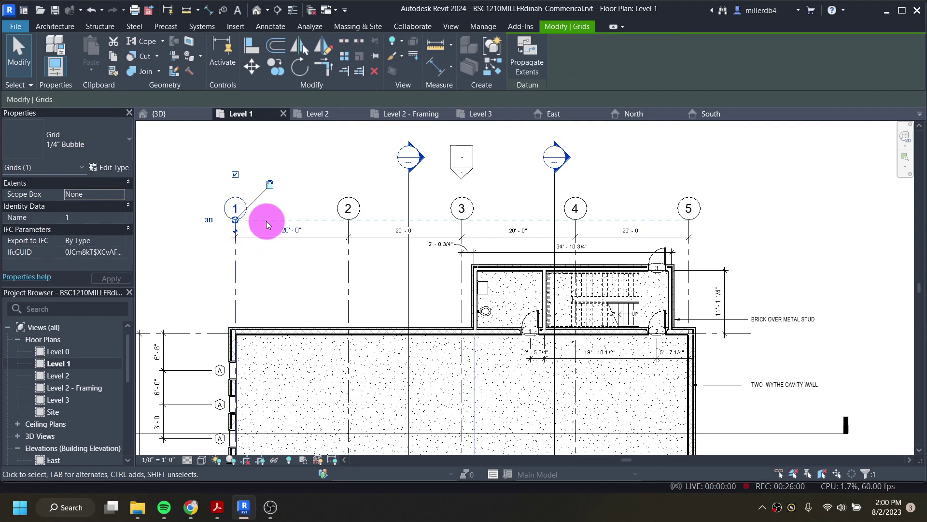
pyautogui.moveTo(235, 220); pyautogui.dragTo(235, 198)
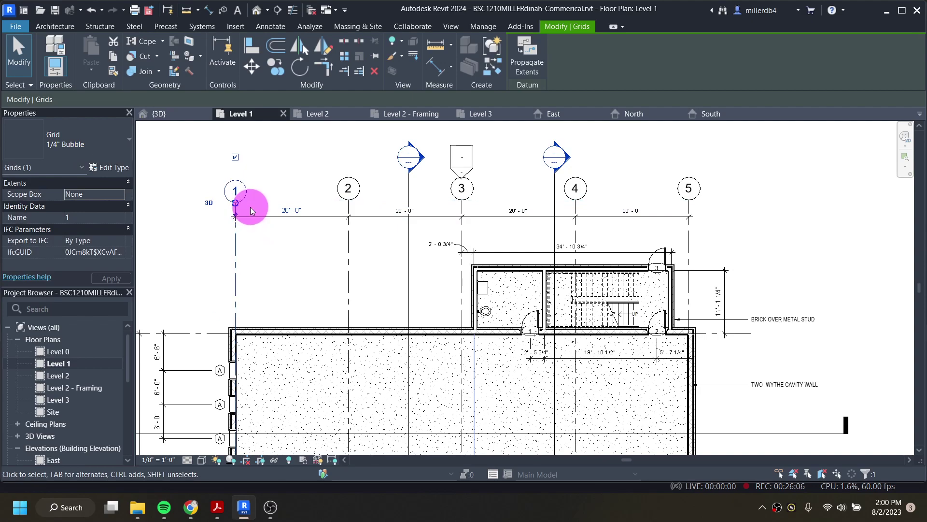
pyautogui.press('Escape')
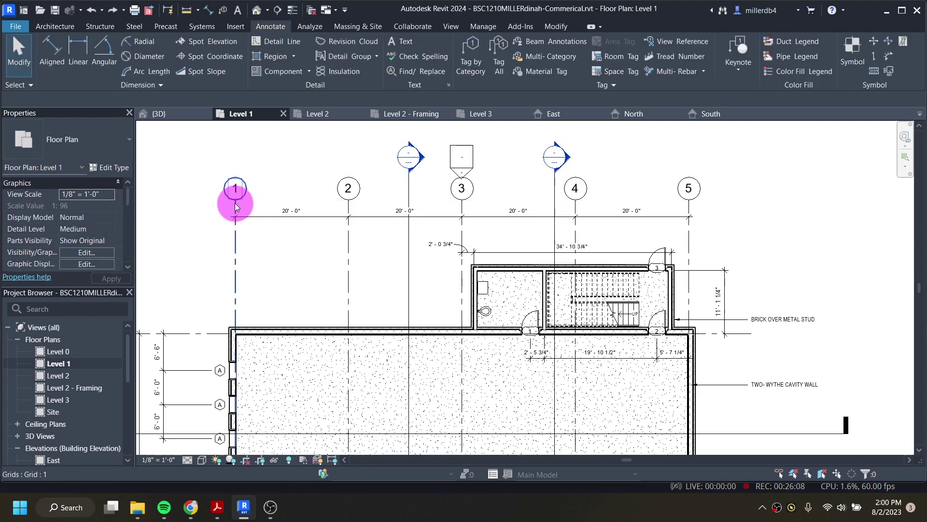
pyautogui.click(236, 206)
pyautogui.moveTo(234, 200); pyautogui.dragTo(235, 208)
pyautogui.press('Escape')
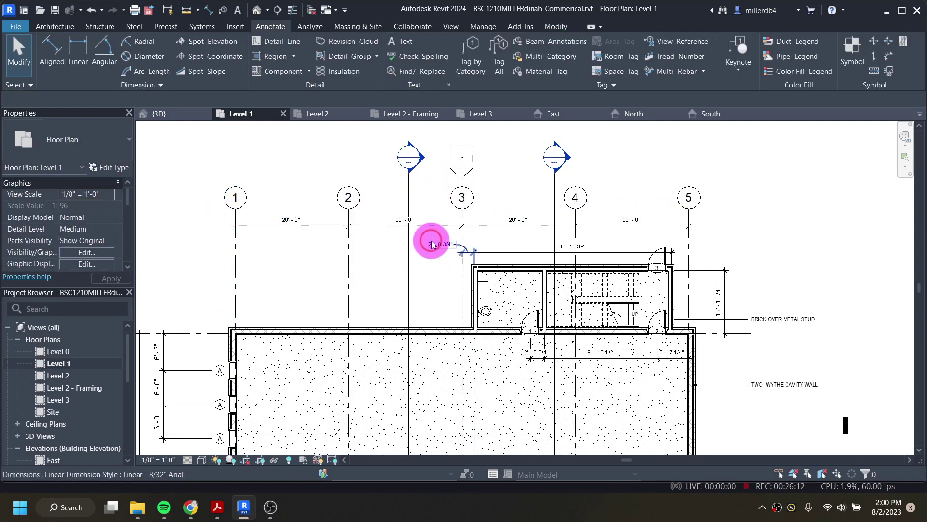
# Step: Move the grid 1 to 5 dimension string down, closer to the stair block's width dimension
pyautogui.scroll(2, 492, 236)
pyautogui.scroll(1, 493, 236)
pyautogui.moveTo(482, 223); pyautogui.dragTo(483, 241)
pyautogui.press('Escape')
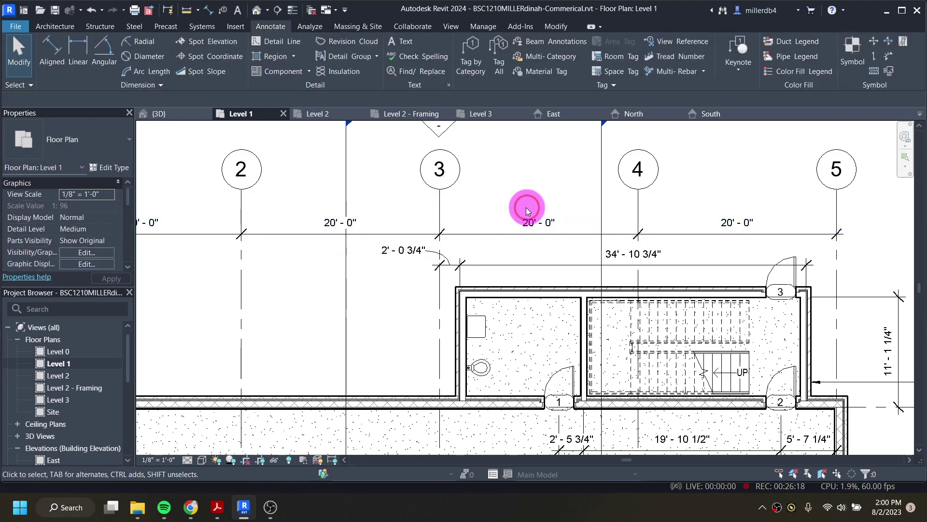
# Step: Add an overall aligned dimension from grid 1 to grid 5, between the grid bubbles and the individual bay dimensions
pyautogui.scroll(-1, 483, 221)
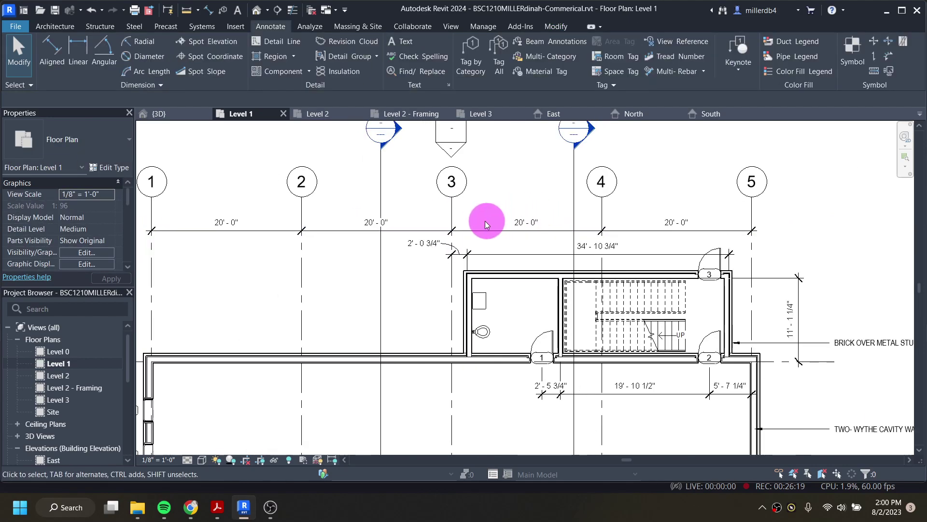
pyautogui.click(208, 10)
pyautogui.click(151, 205)
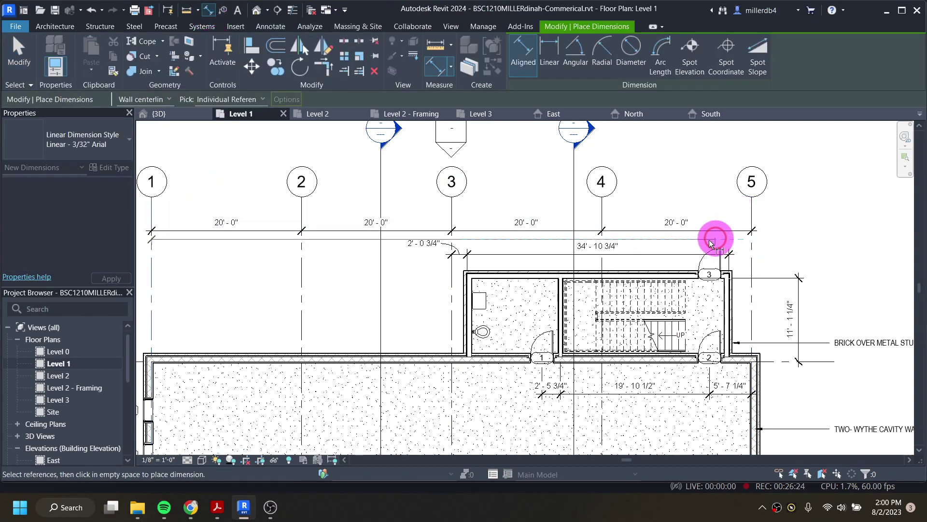
pyautogui.click(749, 260)
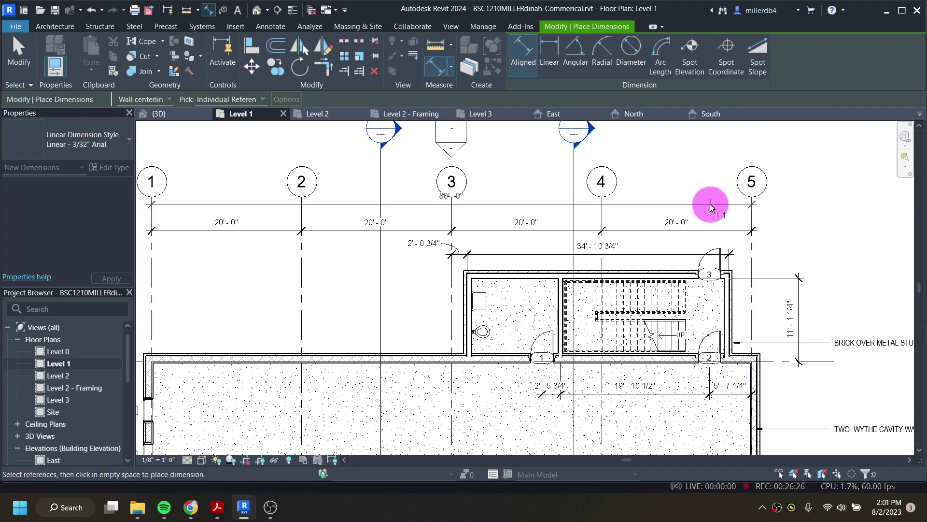
pyautogui.click(708, 210)
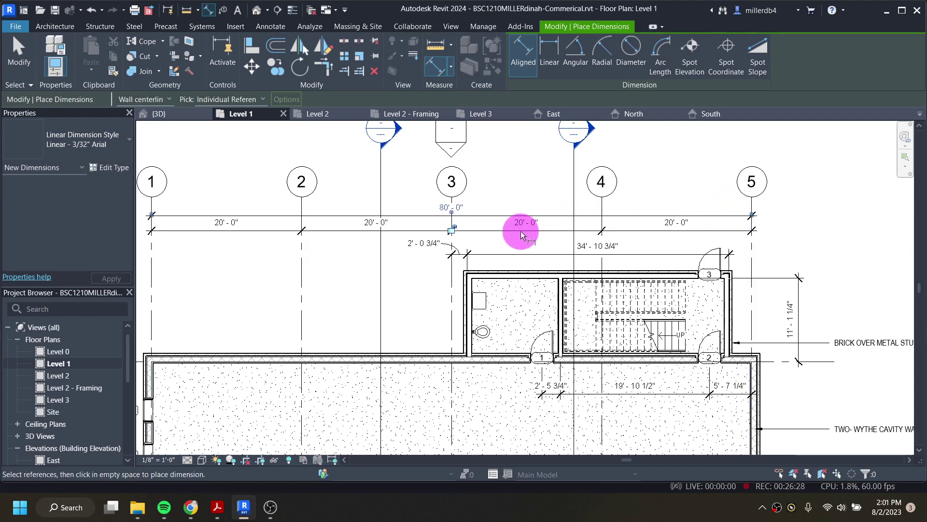
pyautogui.press('Escape')
# Step: Dimension the front entry pad's depth from grid C to its outer edge, in line with the A to C grid string
pyautogui.scroll(-4, 321, 269)
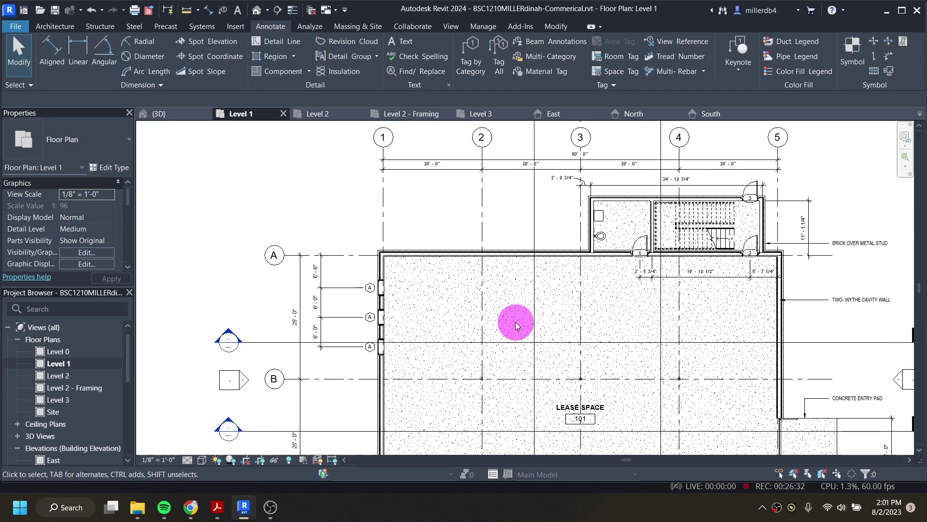
pyautogui.moveTo(510, 292); pyautogui.dragTo(493, 271, button='middle')
pyautogui.moveTo(454, 358); pyautogui.dragTo(438, 227, button='middle')
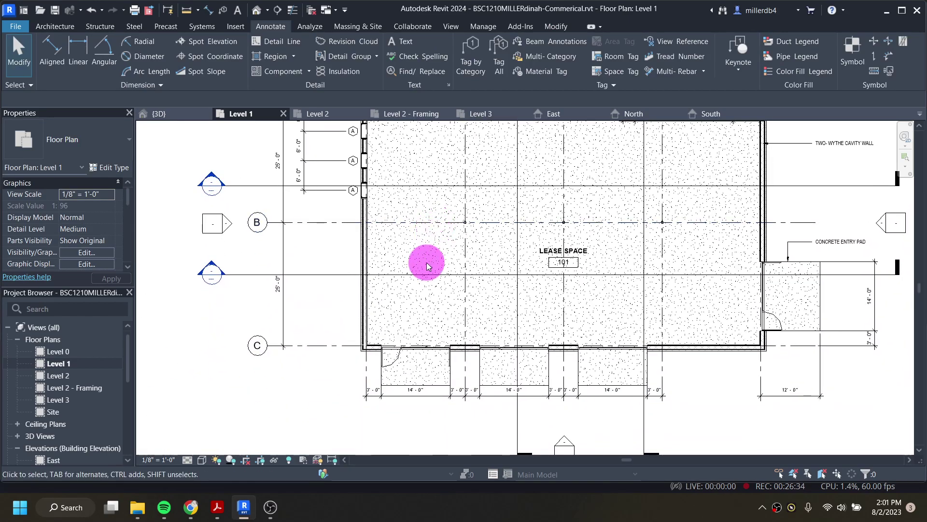
pyautogui.scroll(1, 328, 344)
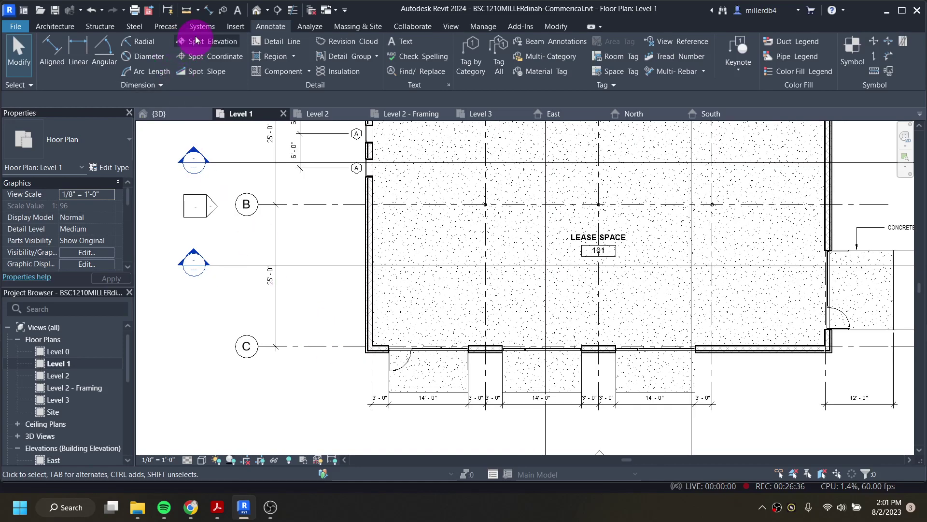
pyautogui.click(209, 13)
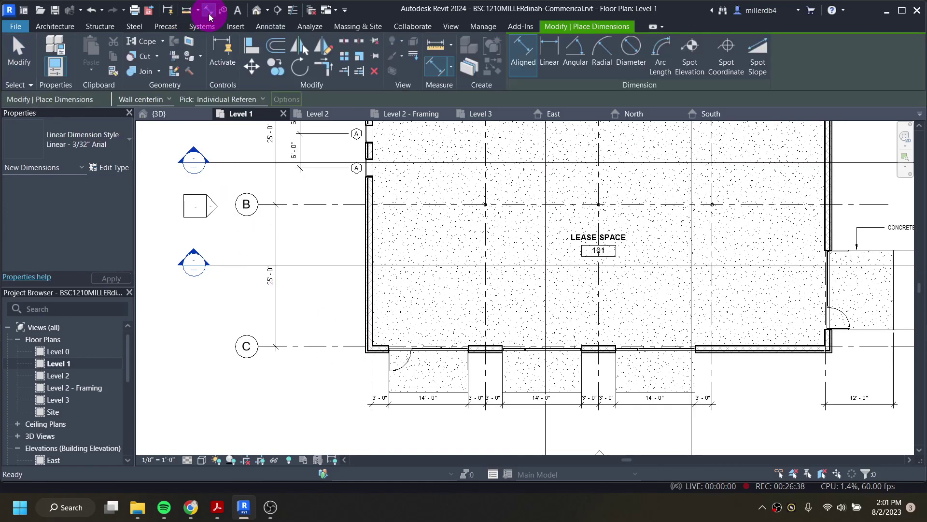
pyautogui.click(321, 347)
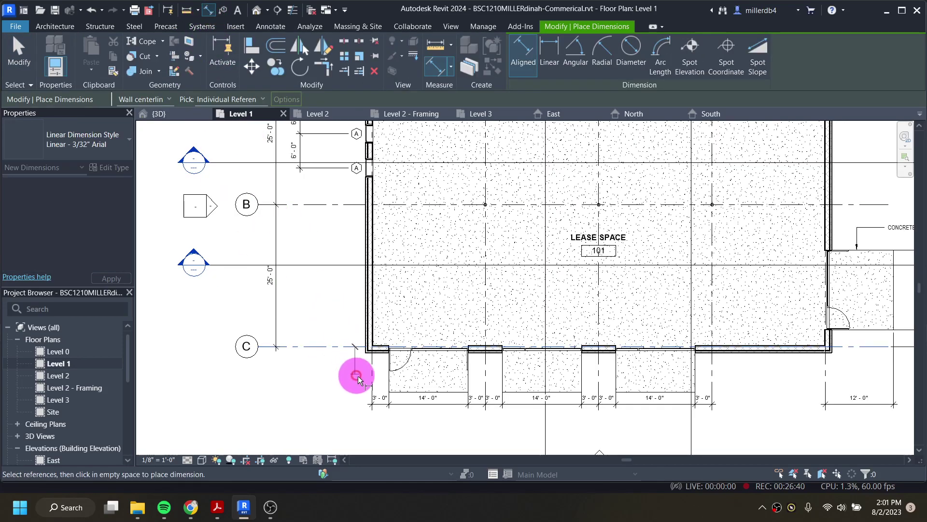
pyautogui.click(402, 395)
pyautogui.click(276, 356)
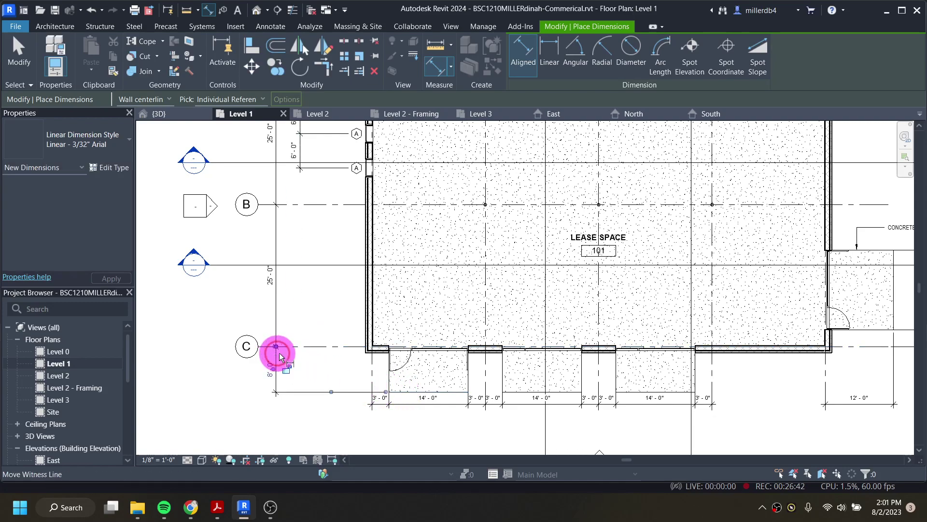
# Step: Review the dimensions and notes around the Level 1 floor plan and leave the dimension command
pyautogui.moveTo(293, 295); pyautogui.dragTo(305, 432, button='middle')
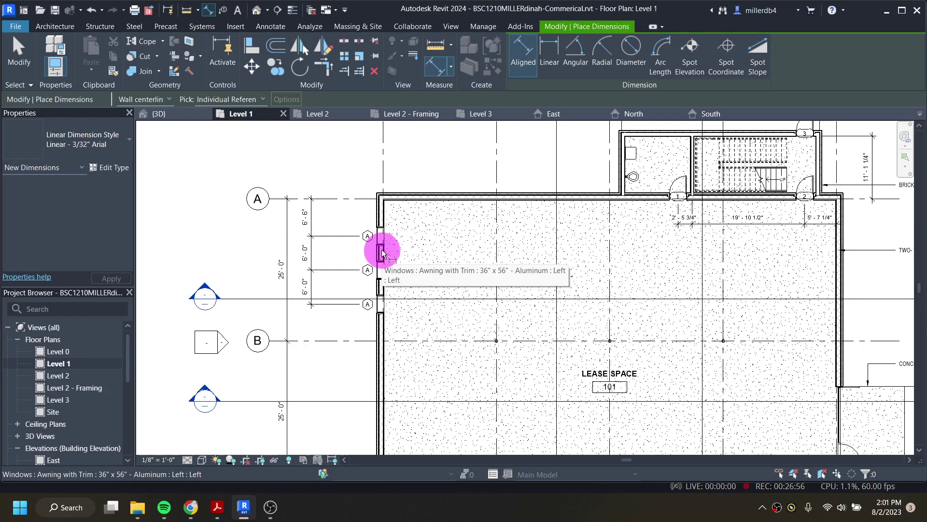
pyautogui.scroll(-2, 437, 282)
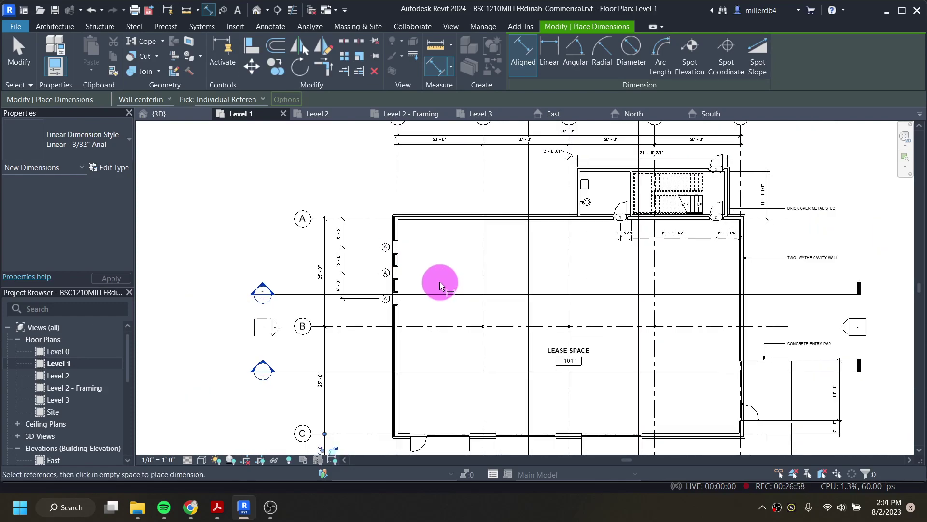
pyautogui.moveTo(542, 296); pyautogui.dragTo(480, 286, button='middle')
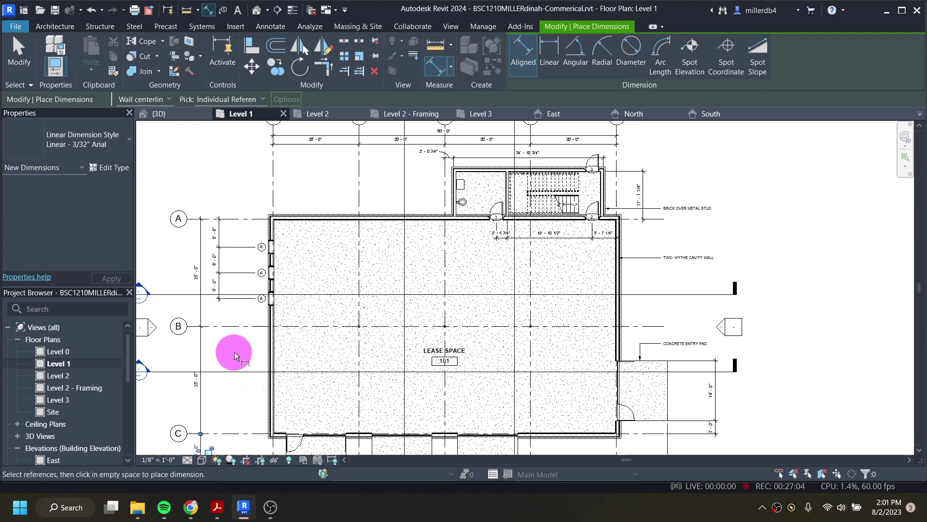
pyautogui.scroll(1, 445, 271)
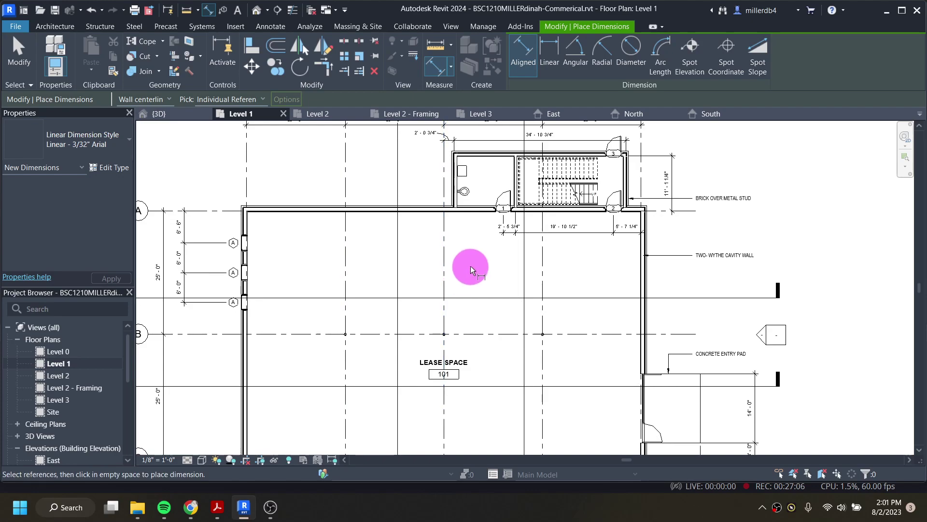
pyautogui.moveTo(473, 270); pyautogui.dragTo(407, 307, button='middle')
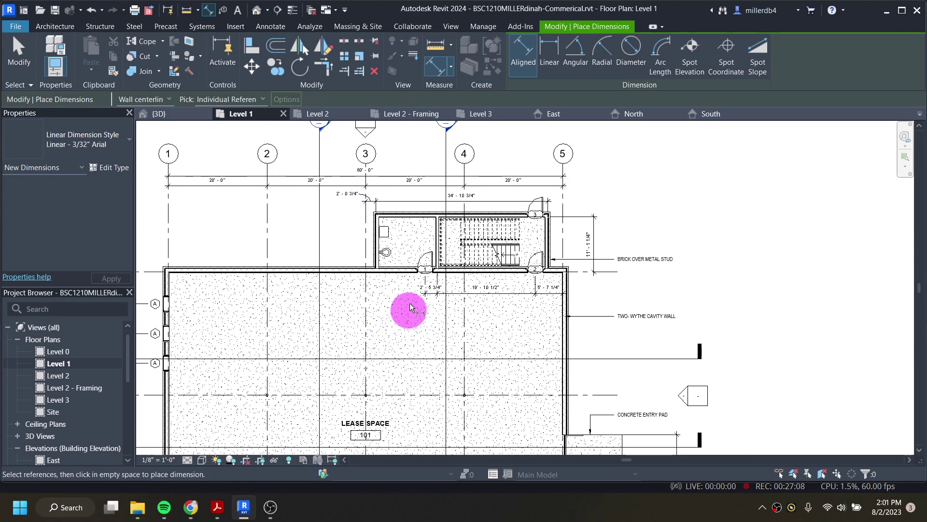
pyautogui.click(413, 272)
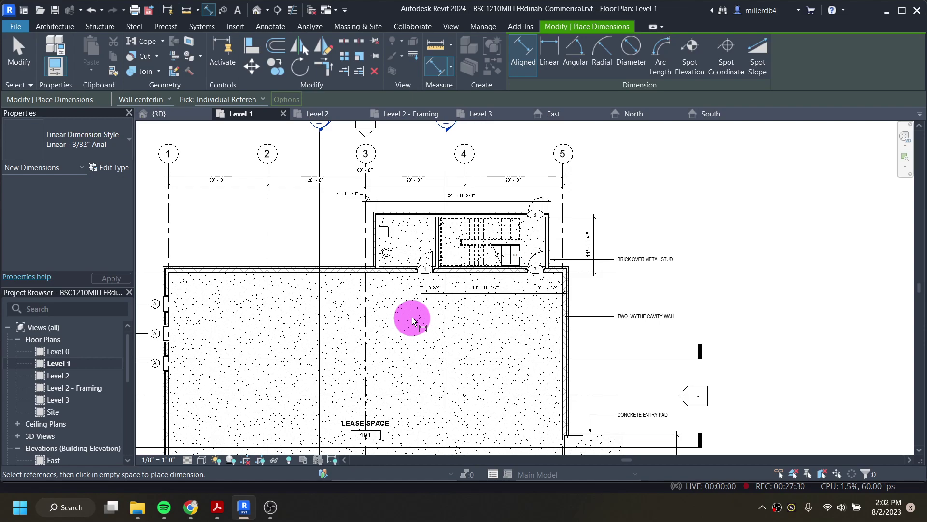
pyautogui.press('Escape')
pyautogui.press('Escape')
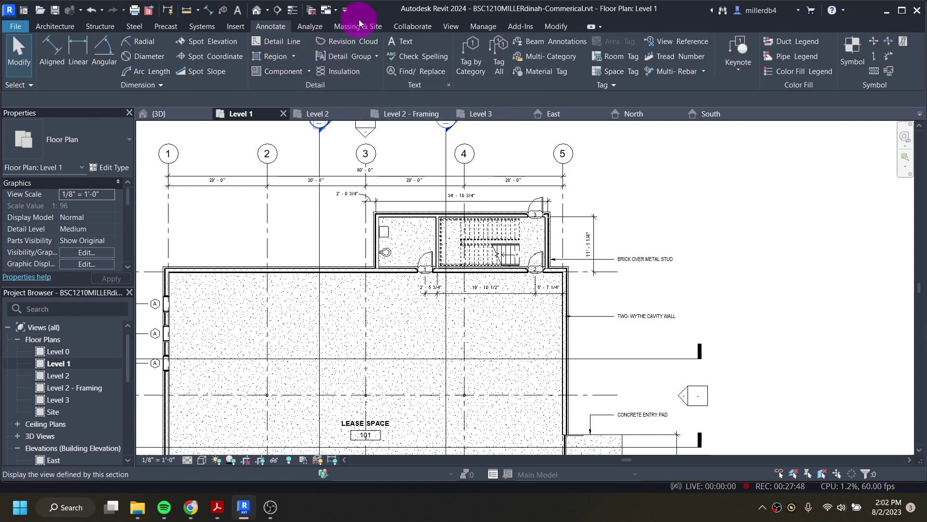
# Step: Start a detail line, and check the restroom on the Level 1 floor plan sheet A101 in the Acrobat reference PDF
pyautogui.click(277, 44)
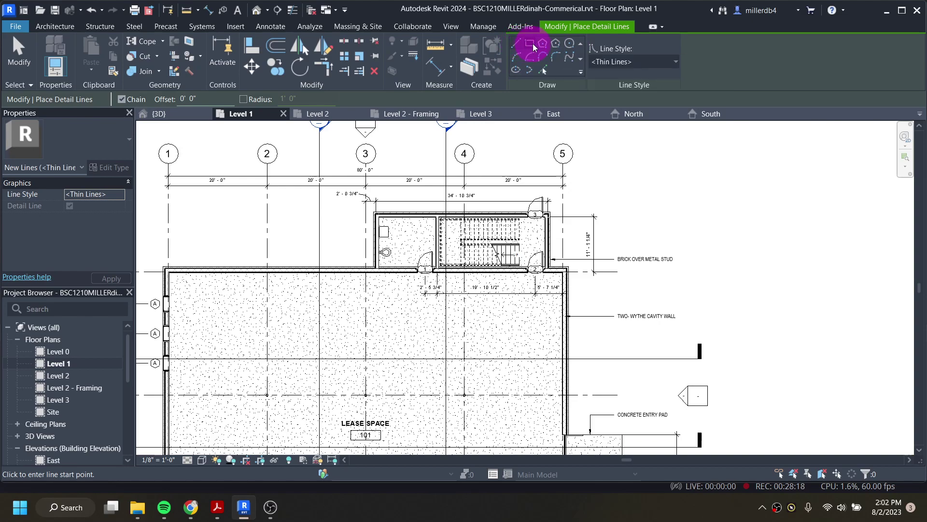
pyautogui.click(622, 62)
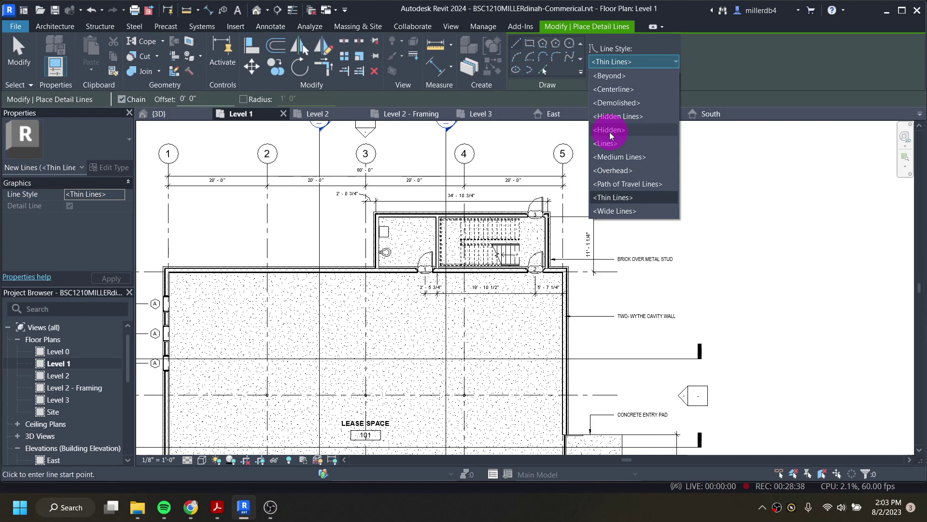
pyautogui.scroll(3, 422, 241)
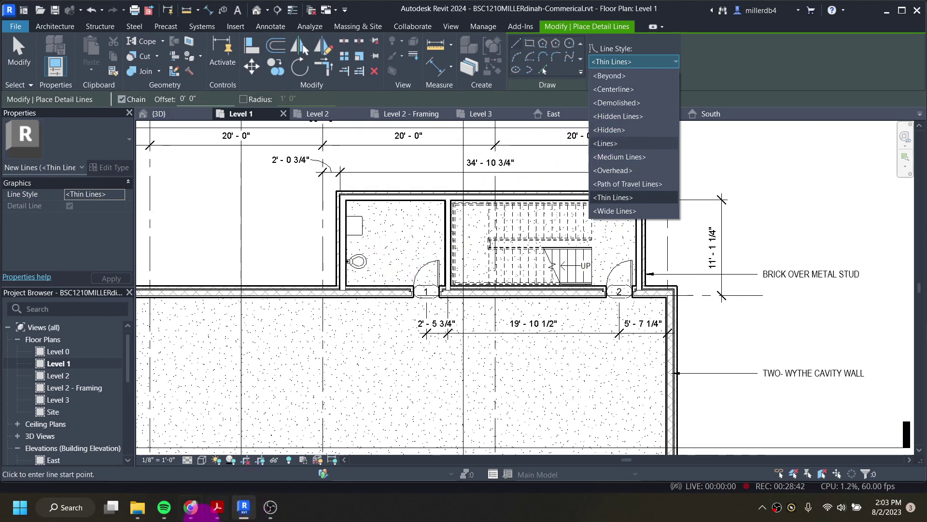
pyautogui.click(217, 508)
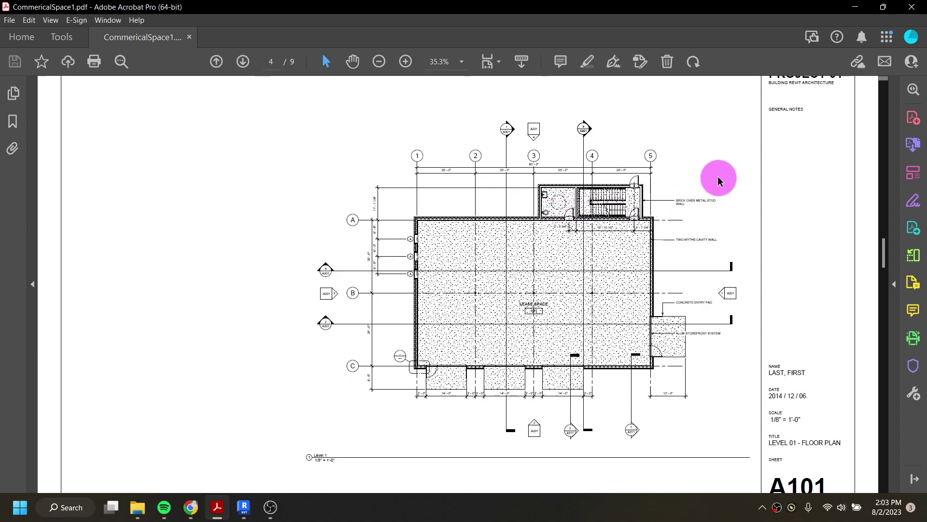
pyautogui.click(856, 7)
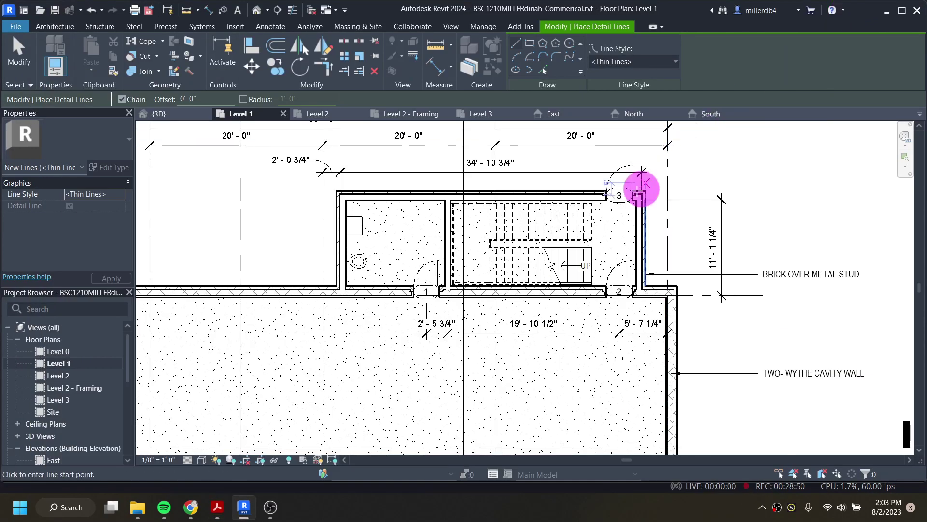
# Step: Draw a detail-line circle of 2'-6" radius in the middle of the restroom, using the <Hidden> line style
pyautogui.click(569, 44)
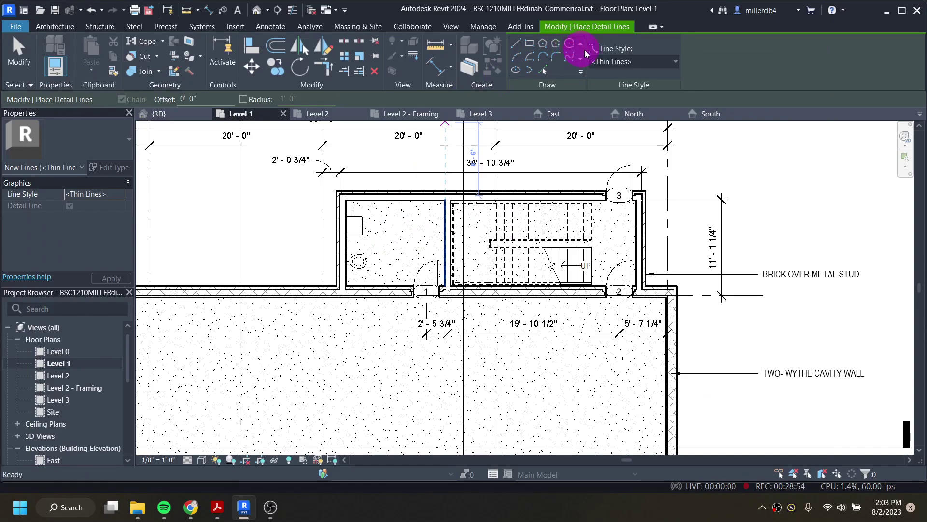
pyautogui.click(604, 64)
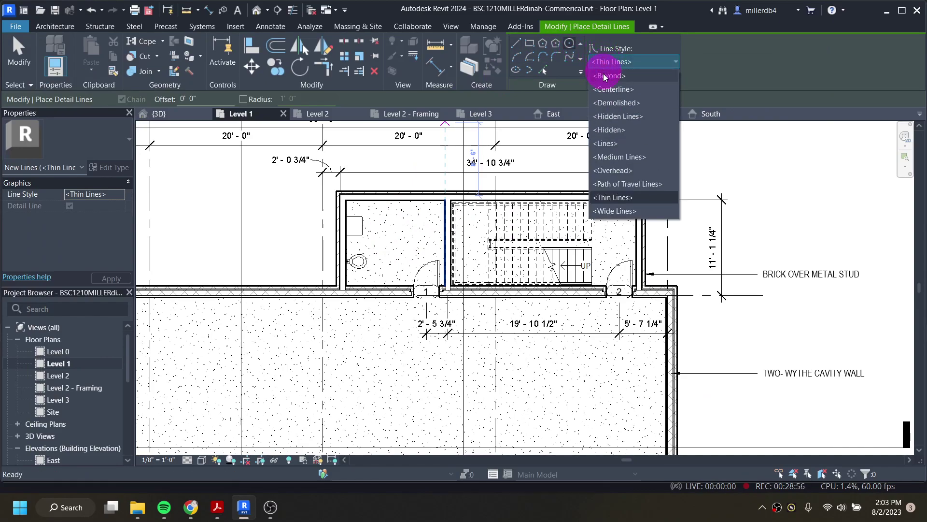
pyautogui.click(612, 131)
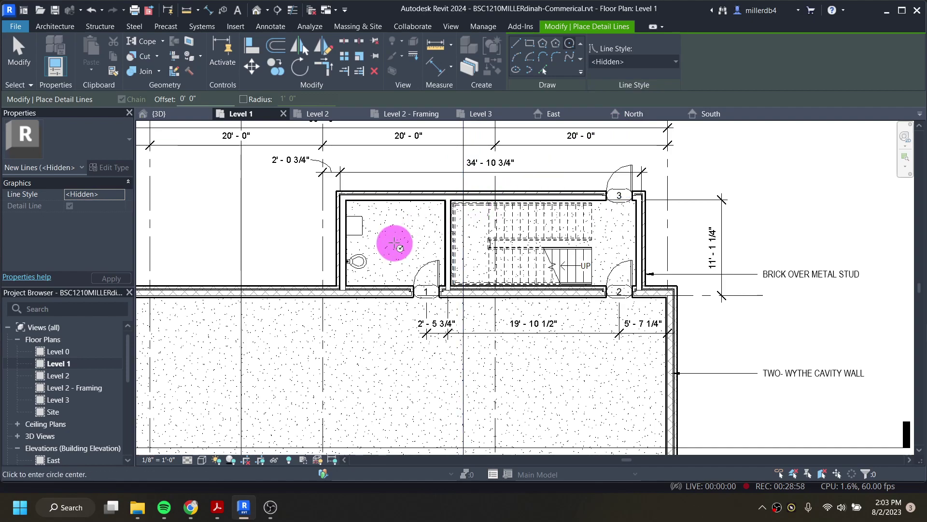
pyautogui.scroll(2, 394, 239)
pyautogui.click(394, 240)
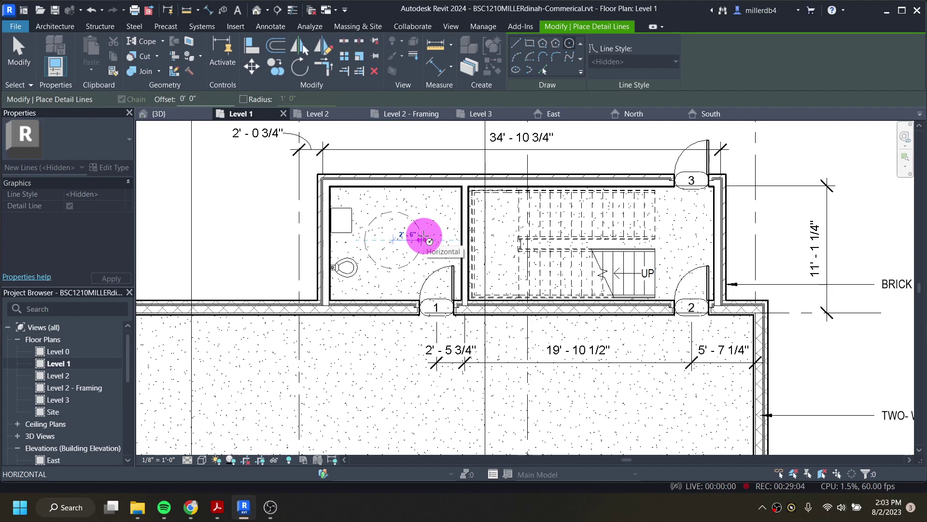
pyautogui.click(423, 236)
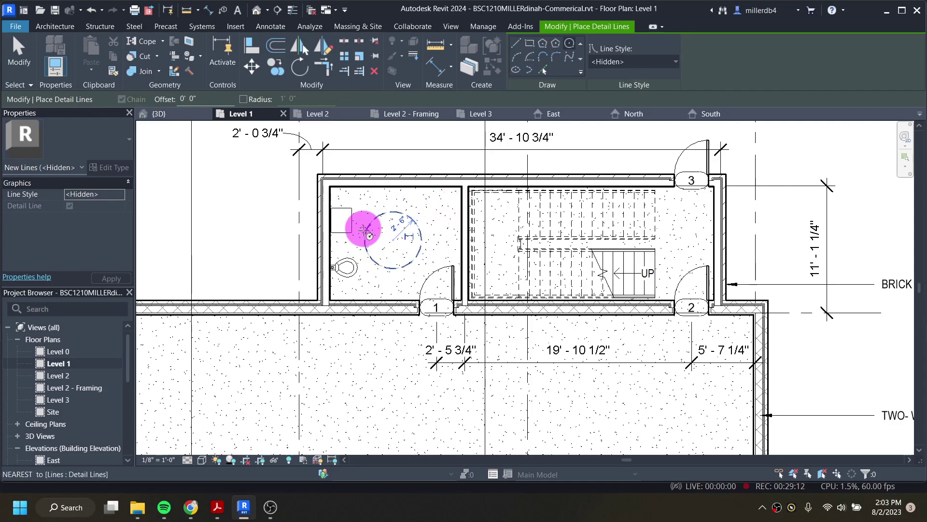
# Step: Draw a diagonal <Hidden> detail line across the restroom, from its upper-left inside corner to the lower-right inside corner
pyautogui.scroll(1, 401, 248)
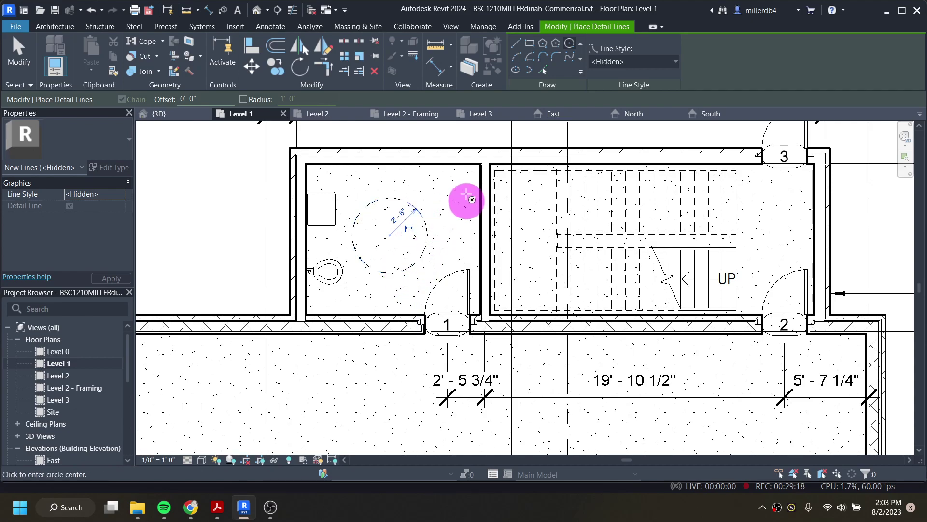
pyautogui.click(517, 45)
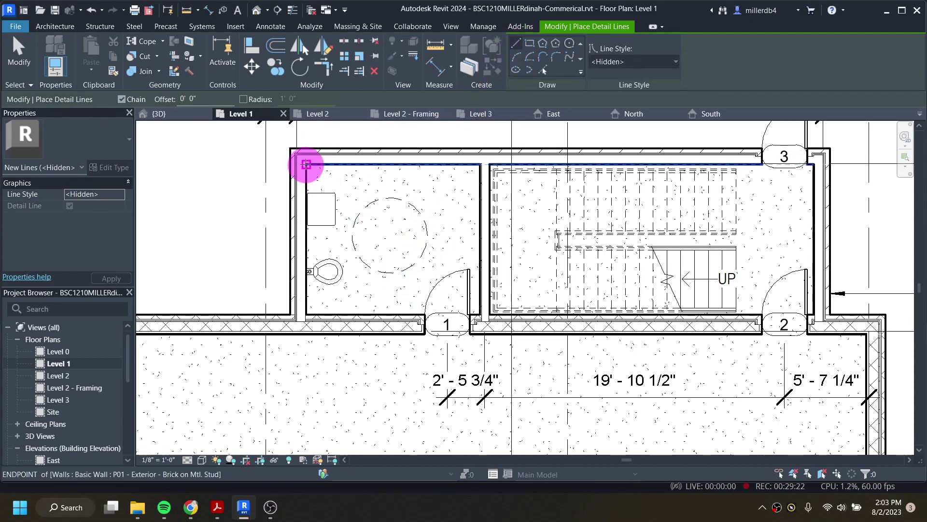
pyautogui.click(306, 164)
pyautogui.click(479, 316)
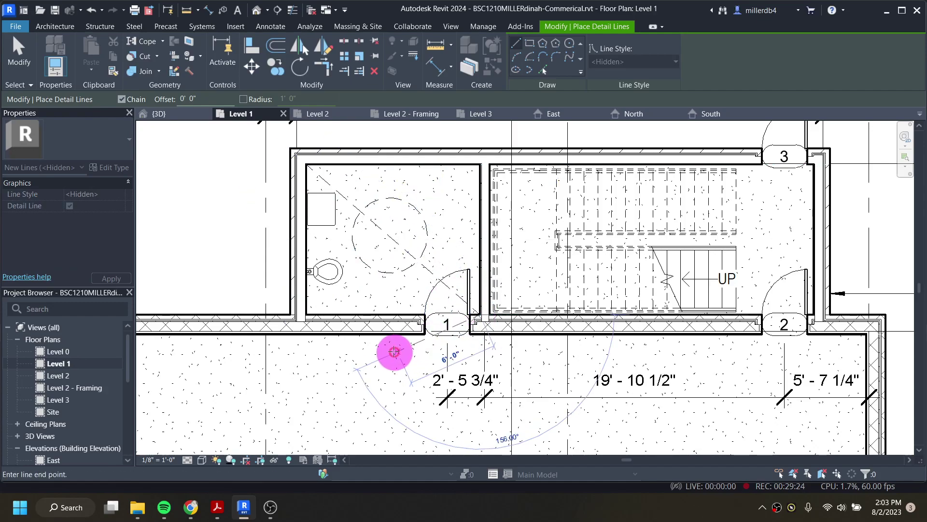
# Step: Leave the detail line command and try moving the restroom's turning circle by its centre point
pyautogui.press('Escape')
pyautogui.press('Escape')
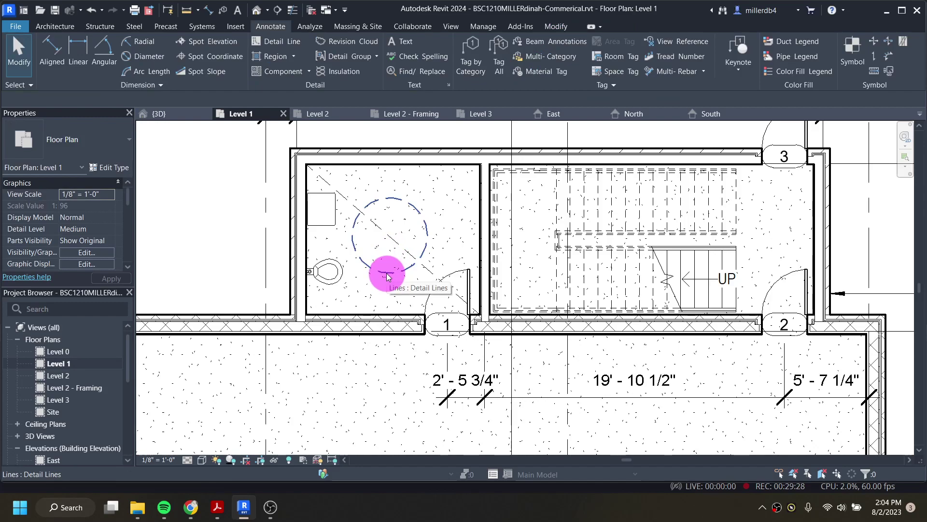
pyautogui.click(388, 271)
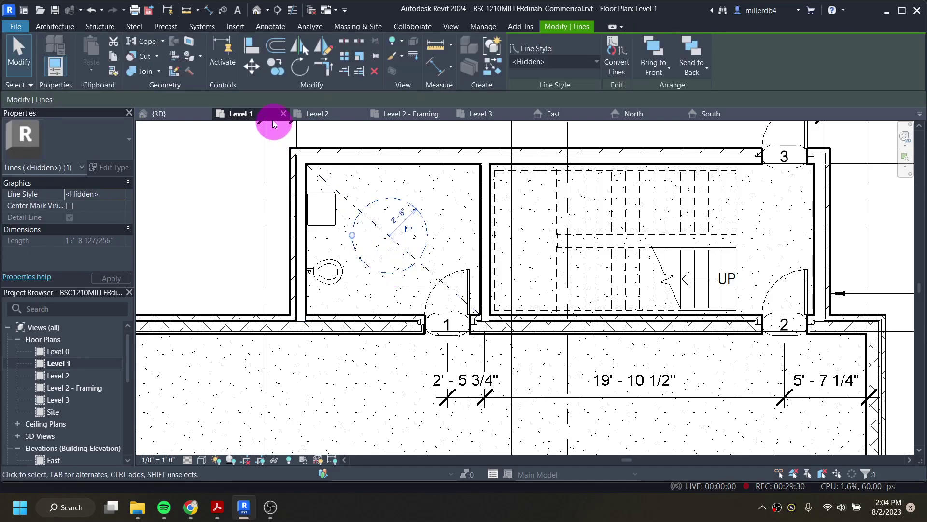
pyautogui.click(251, 67)
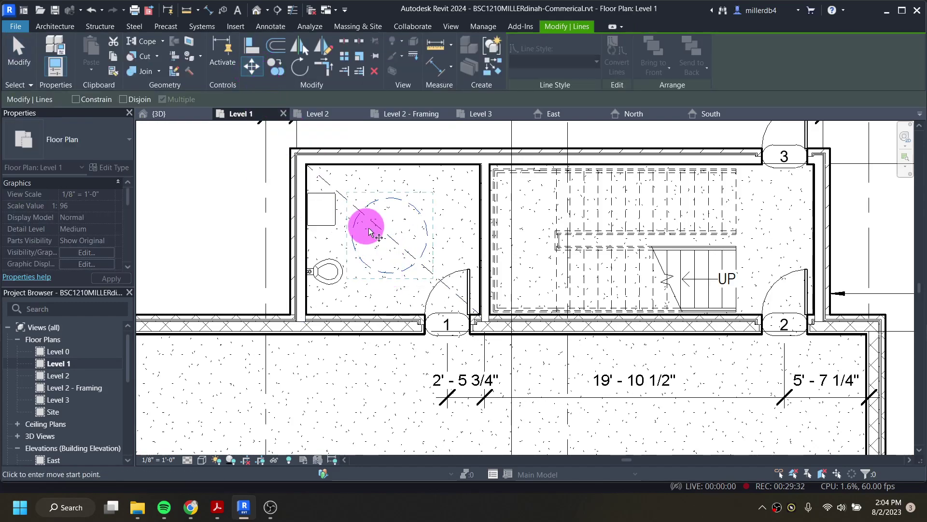
pyautogui.click(391, 236)
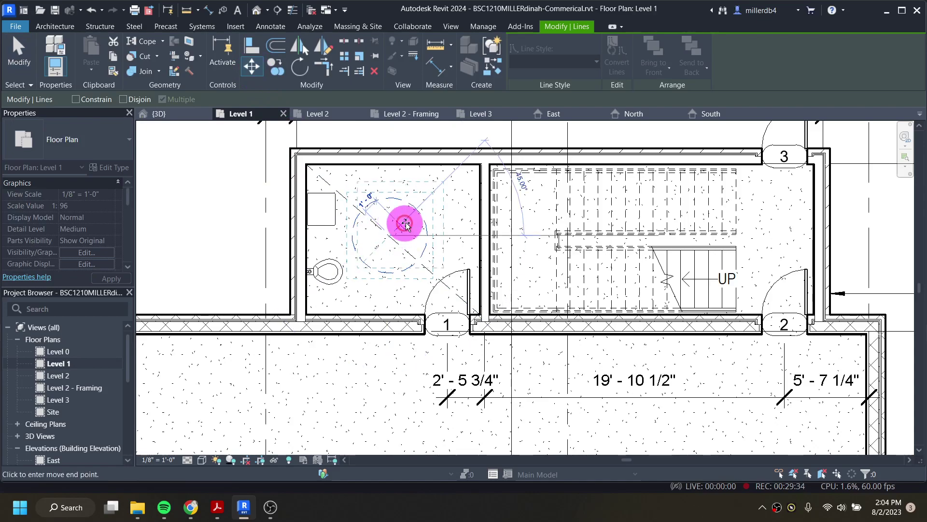
pyautogui.scroll(4, 391, 239)
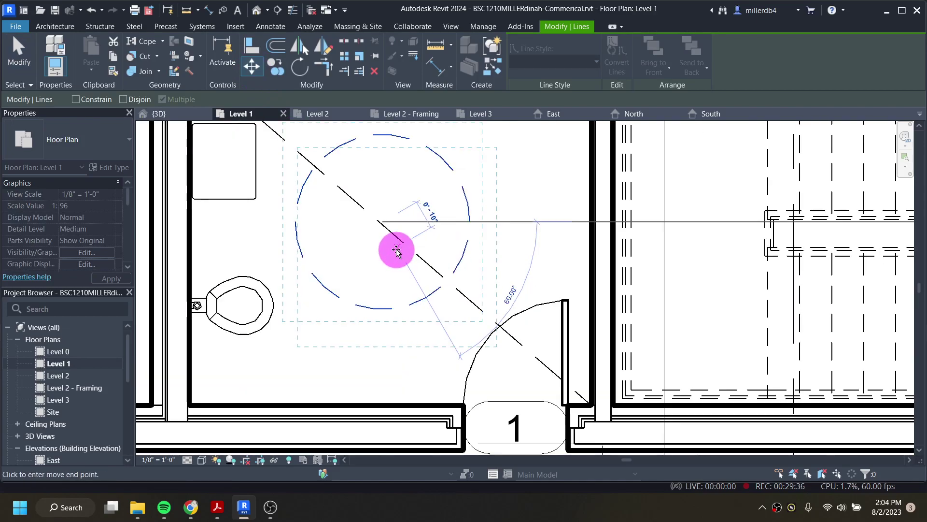
pyautogui.click(483, 175)
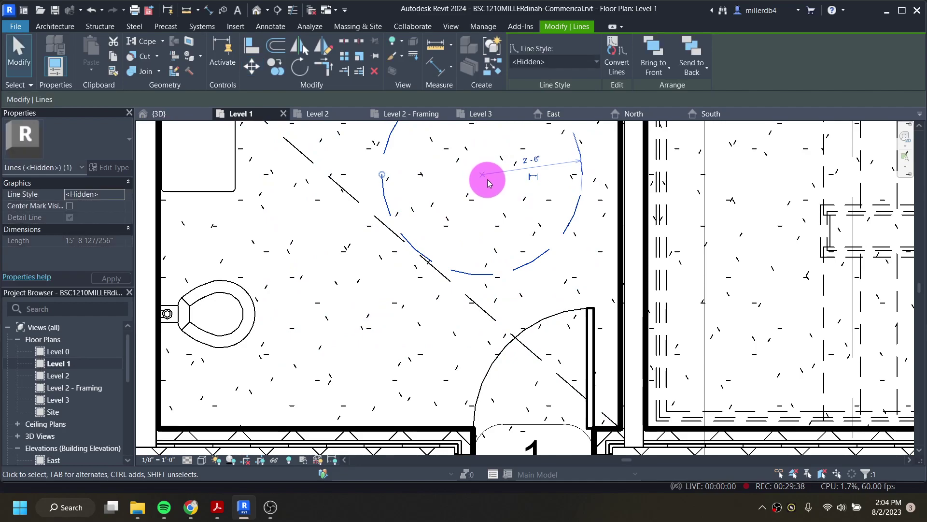
# Step: Move the restroom circle's centre onto the midpoint of the diagonal detail line, and delete that diagonal
pyautogui.click(257, 67)
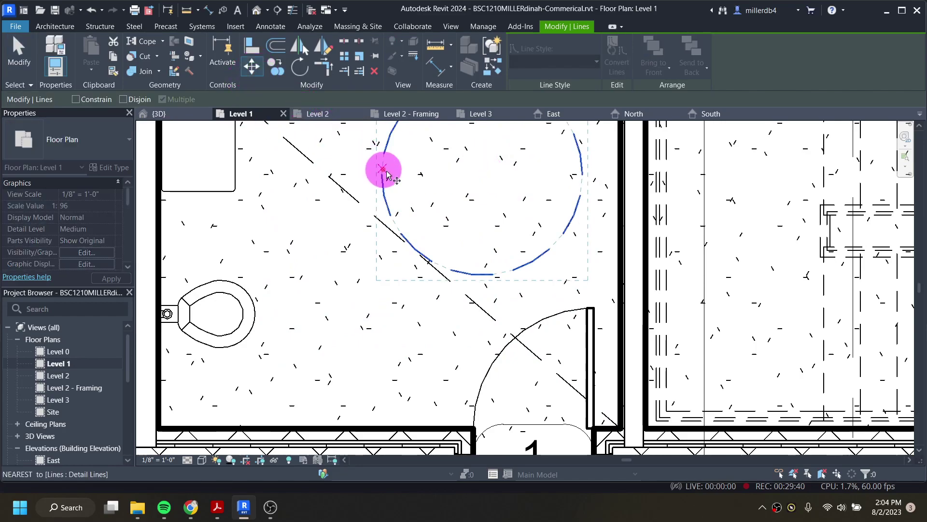
pyautogui.scroll(-2, 480, 176)
pyautogui.click(482, 175)
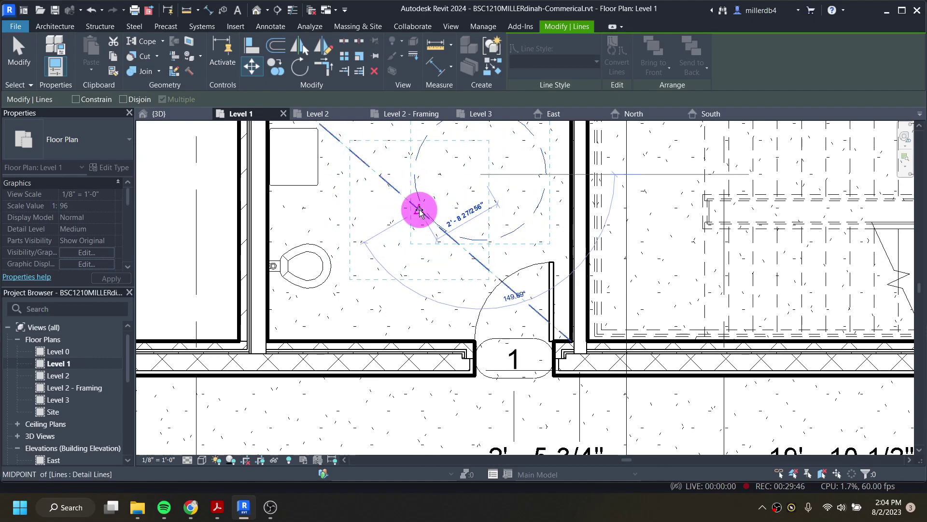
pyautogui.click(421, 212)
pyautogui.scroll(2, 420, 209)
pyautogui.scroll(-2, 397, 193)
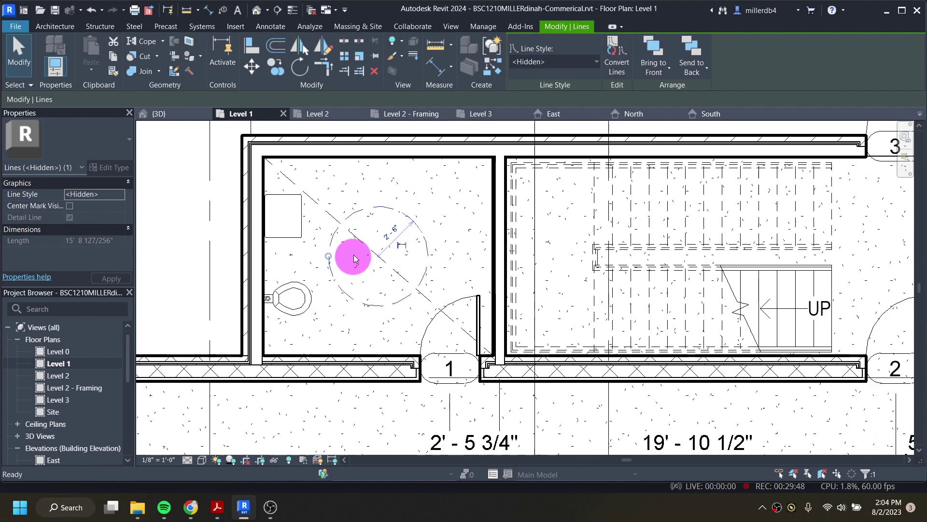
pyautogui.press('Escape')
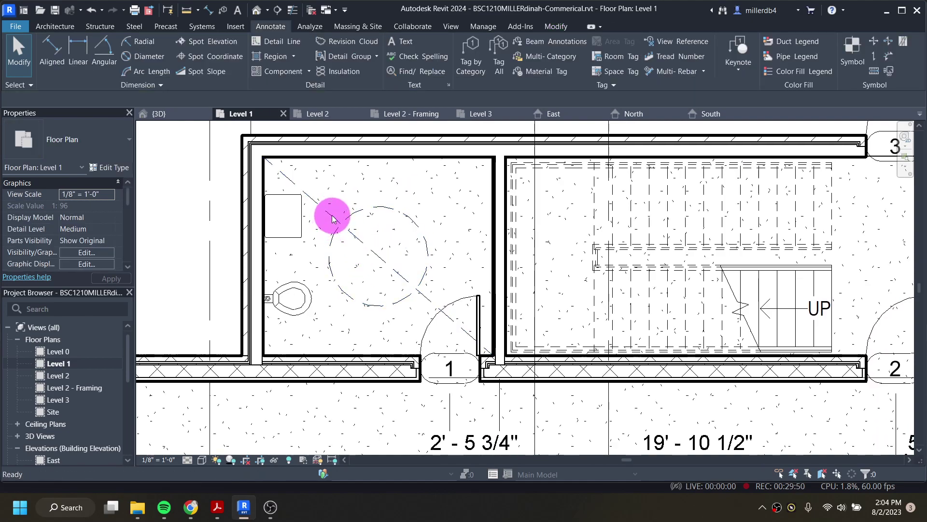
pyautogui.click(333, 219)
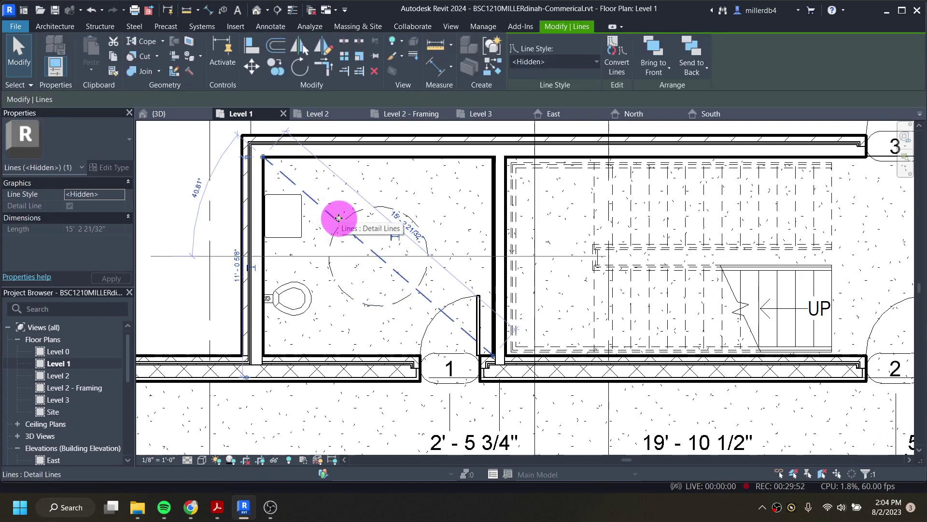
pyautogui.press('Delete')
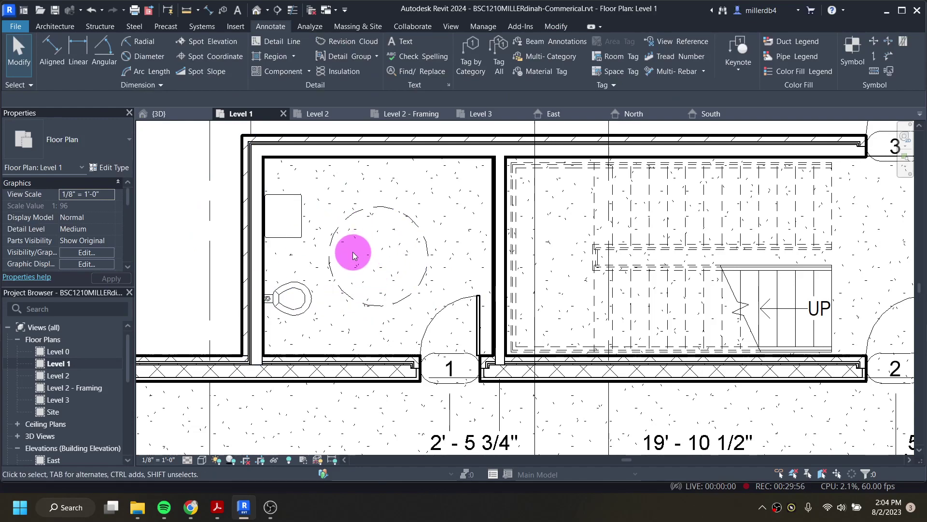
# Step: Draw a vertical <Hidden> detail line about 12'-8 3/4" long from the middle of door 2 up through the middle of door 3
pyautogui.scroll(-2, 331, 285)
pyautogui.moveTo(371, 298); pyautogui.dragTo(197, 293, button='middle')
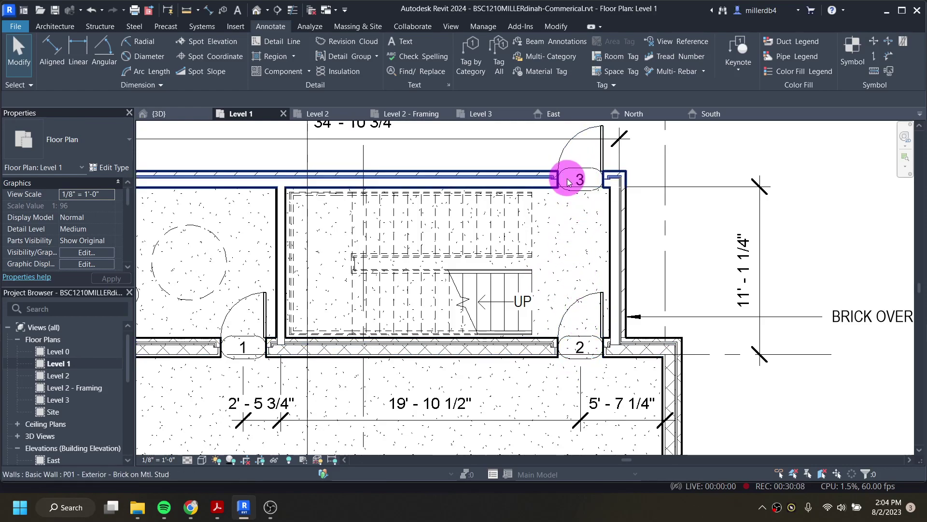
pyautogui.click(291, 43)
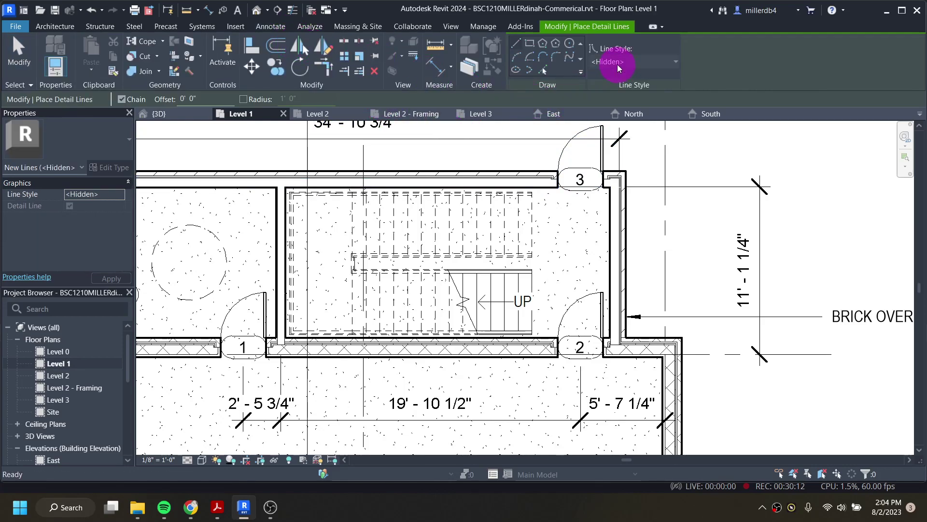
pyautogui.click(619, 63)
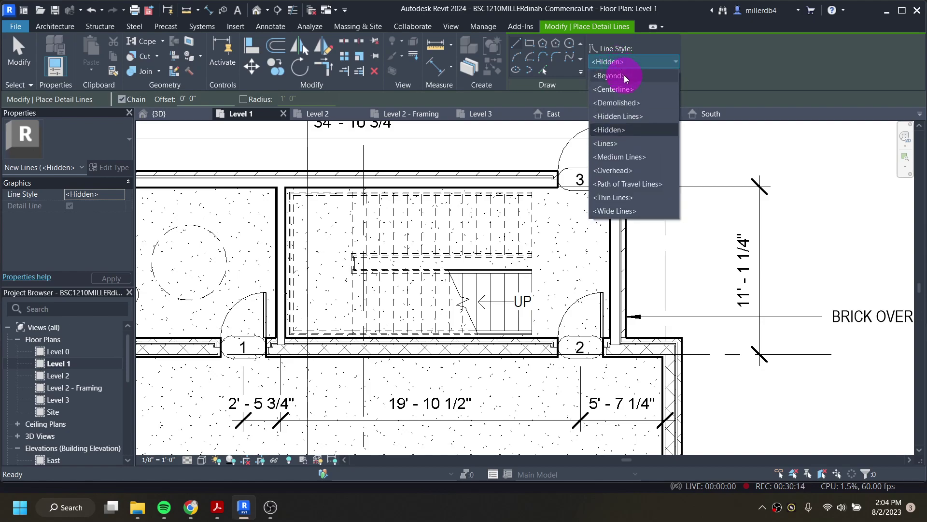
pyautogui.click(616, 67)
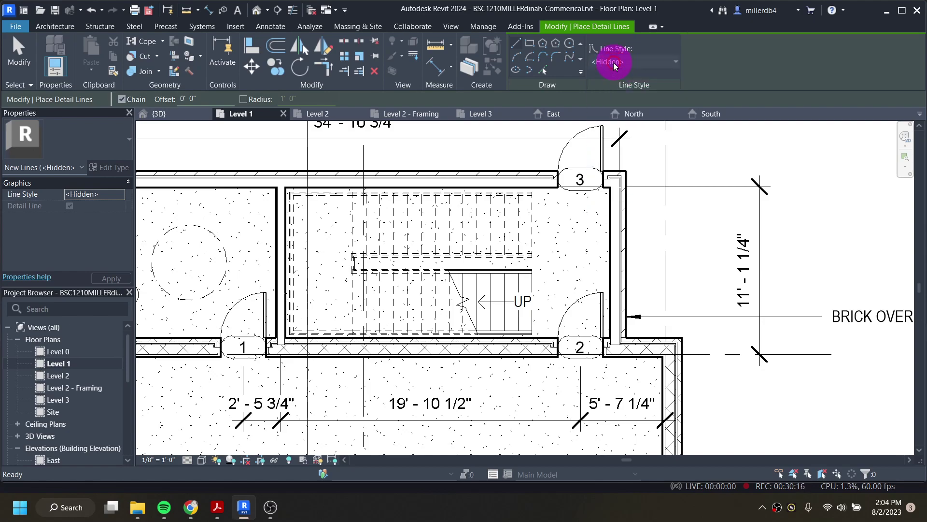
pyautogui.click(581, 348)
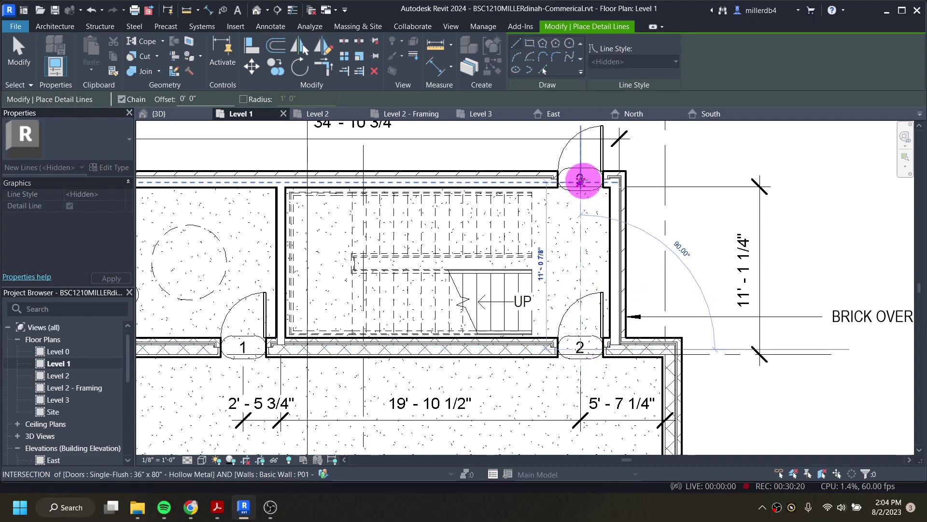
pyautogui.click(581, 157)
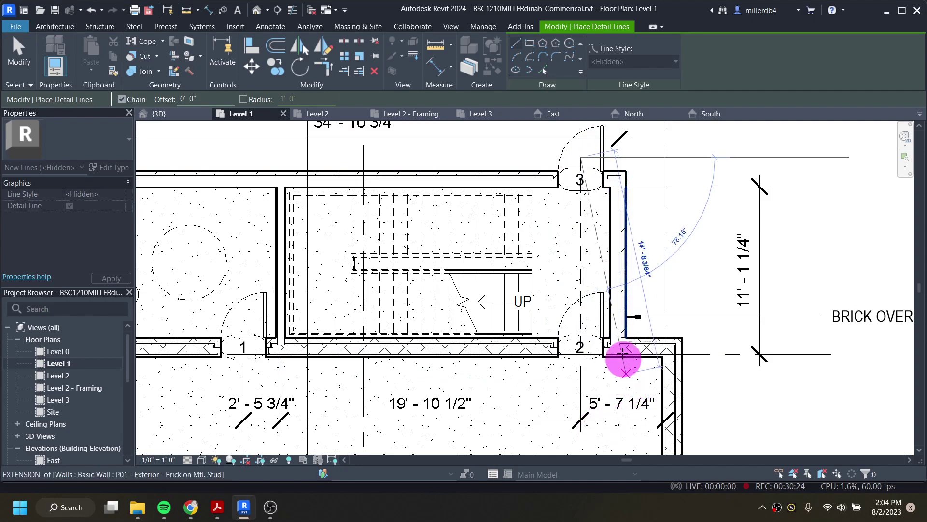
pyautogui.press('Escape')
pyautogui.press('Escape')
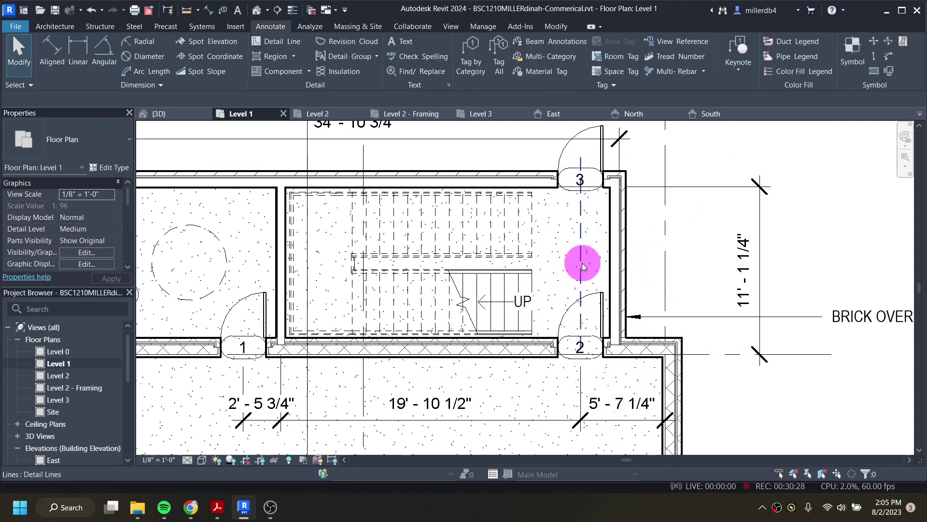
# Step: Change the line style of the vertical detail line between doors 2 and 3 to <Centerline>
pyautogui.click(581, 264)
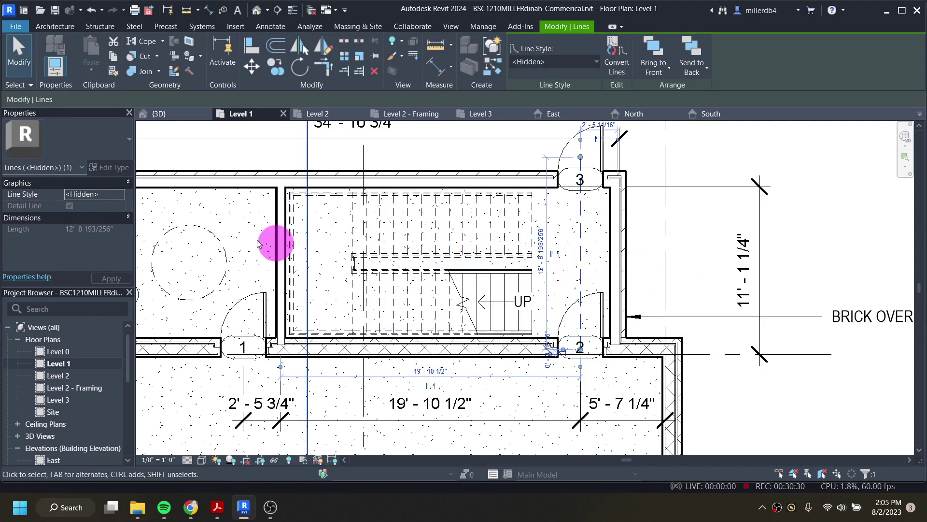
pyautogui.click(113, 195)
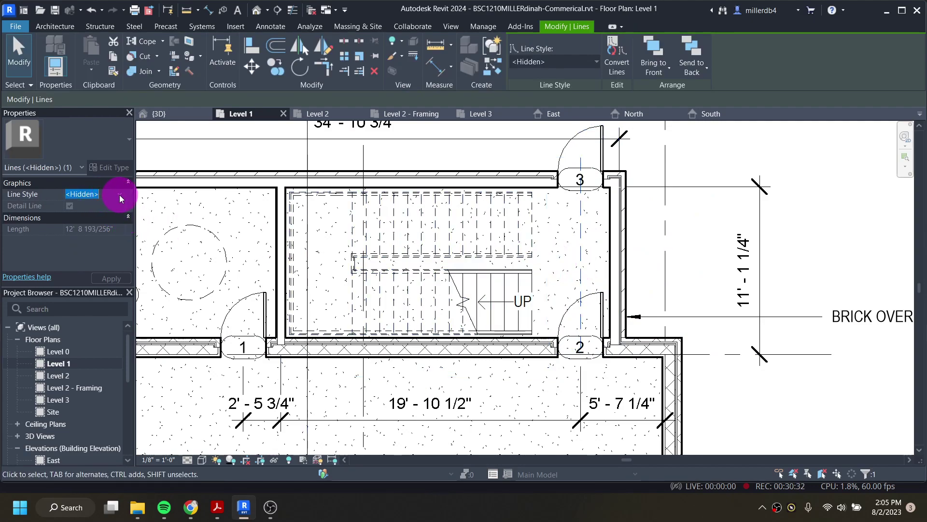
pyautogui.click(121, 195)
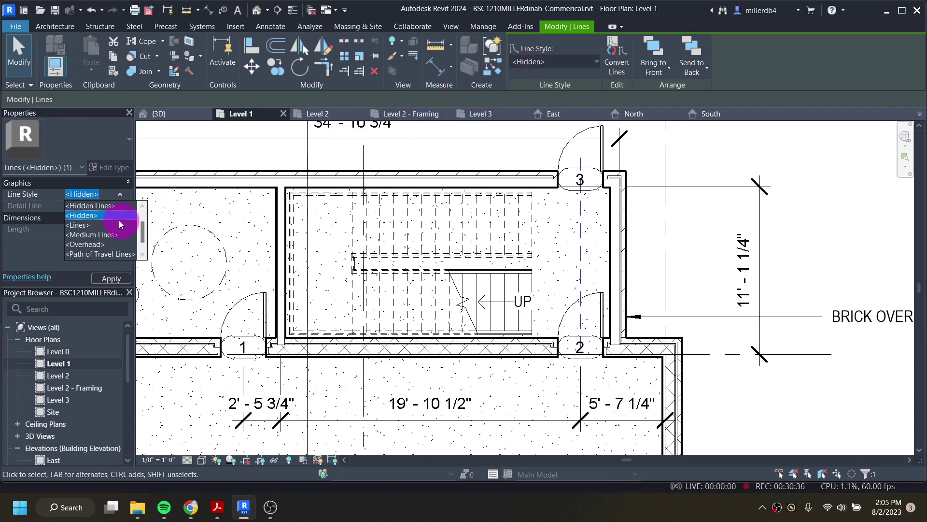
pyautogui.scroll(1, 112, 229)
pyautogui.click(100, 216)
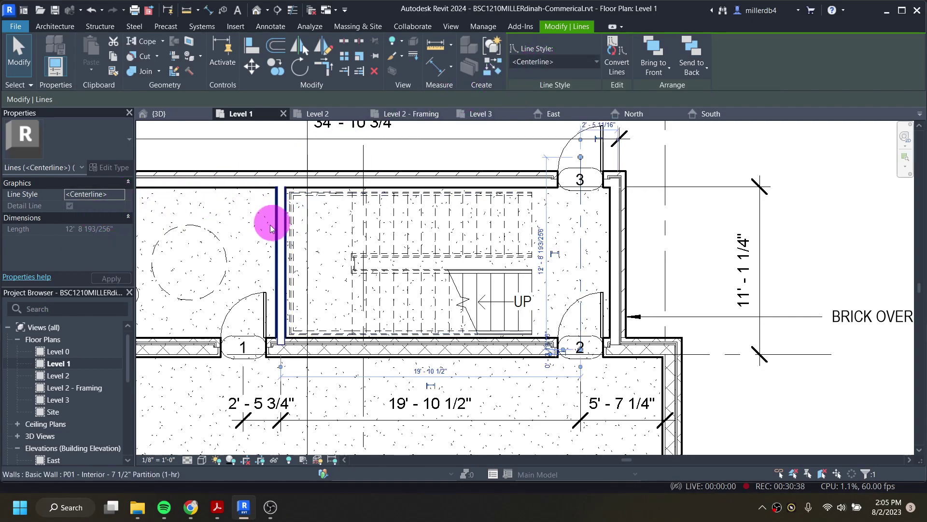
pyautogui.click(441, 158)
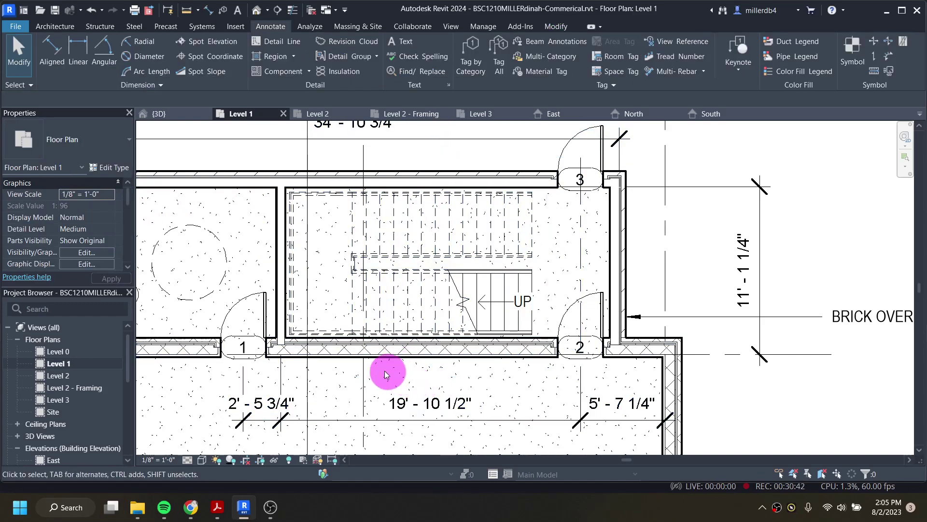
# Step: Open the Level 2 floor plan at its restroom and stair area
pyautogui.scroll(-2, 491, 315)
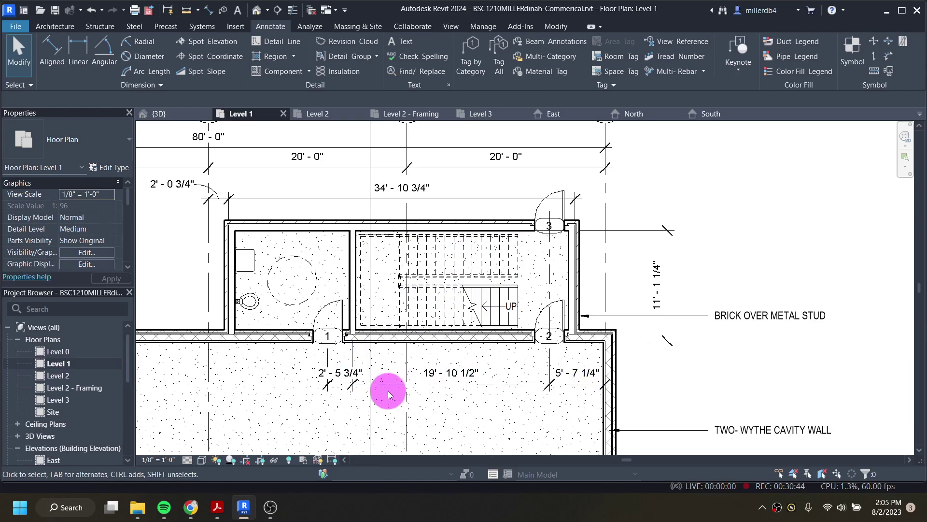
pyautogui.scroll(-1, 369, 391)
pyautogui.moveTo(367, 394)
pyautogui.mouseDown(button='middle')
pyautogui.moveTo(421, 341)
pyautogui.moveTo(422, 353)
pyautogui.mouseUp(button='middle')
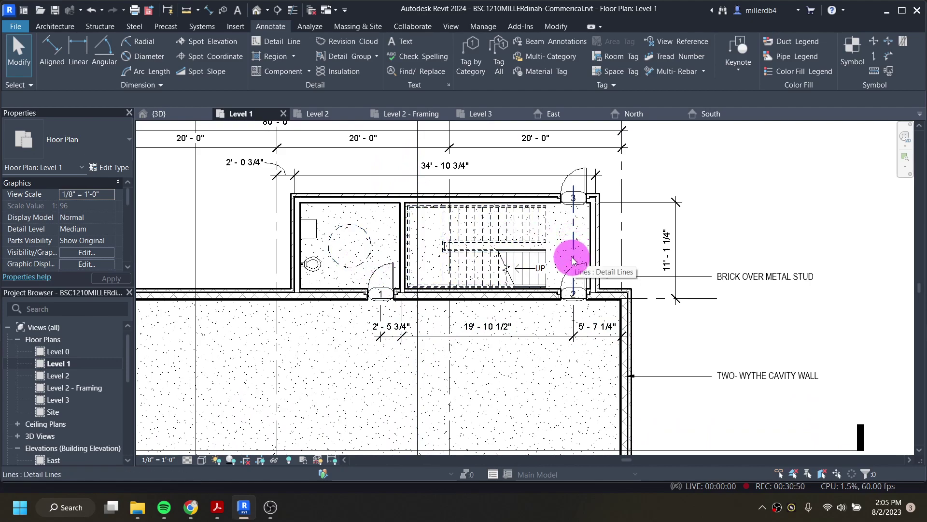
pyautogui.click(55, 364)
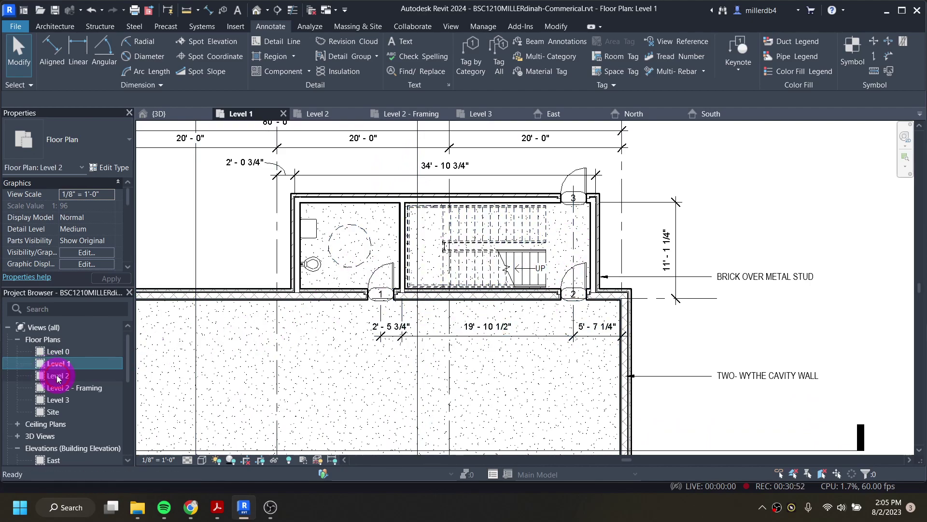
pyautogui.doubleClick(57, 376)
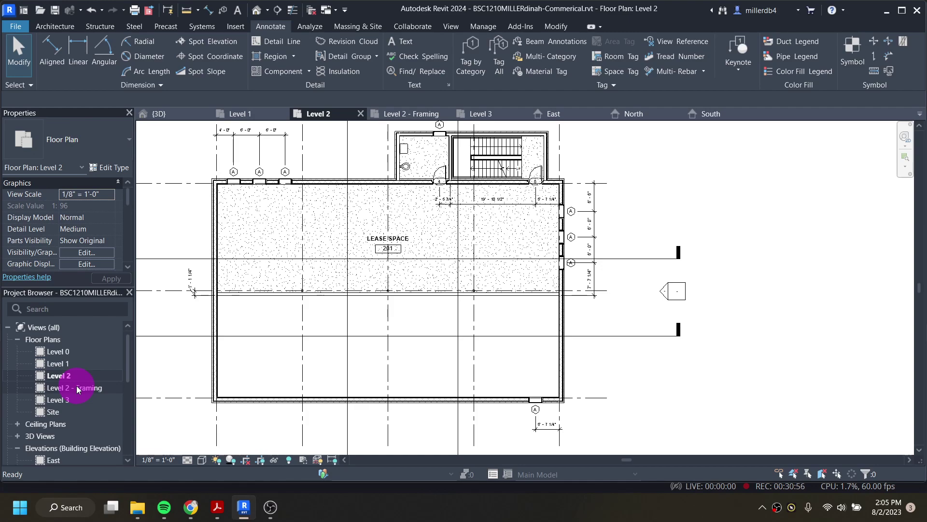
pyautogui.scroll(1, 413, 155)
pyautogui.scroll(2, 414, 155)
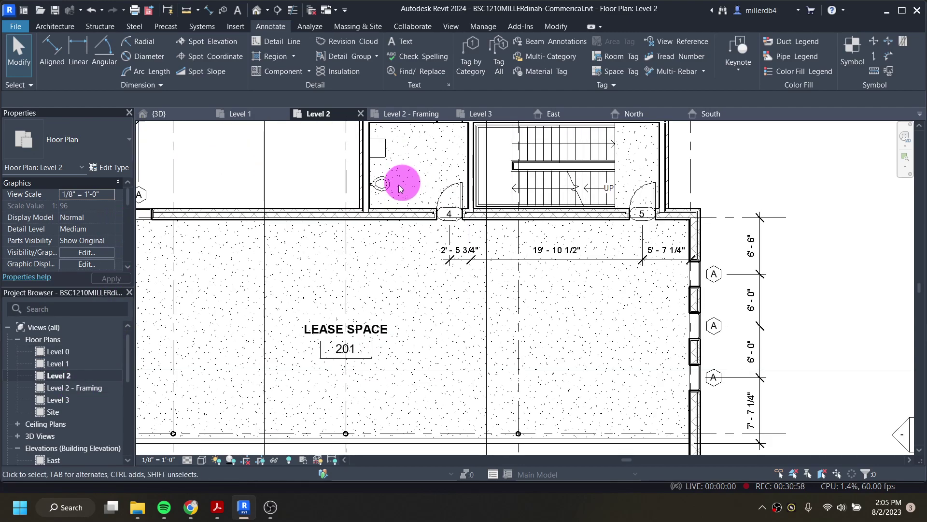
pyautogui.moveTo(425, 166); pyautogui.dragTo(403, 276, button='middle')
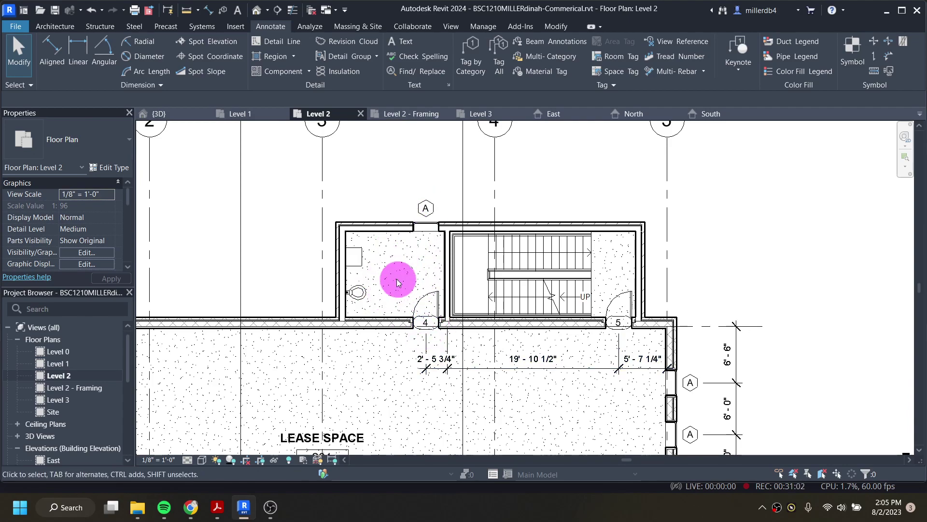
# Step: Draw a vertical <Hidden> detail line about 11'-1 1/4" long from the middle of door 4 to the restroom window's centre, and select it
pyautogui.click(281, 44)
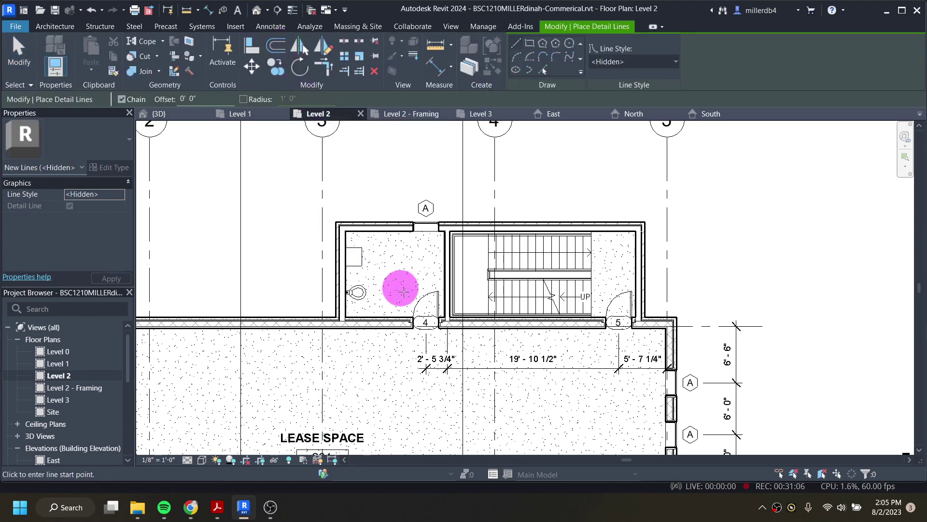
pyautogui.click(426, 317)
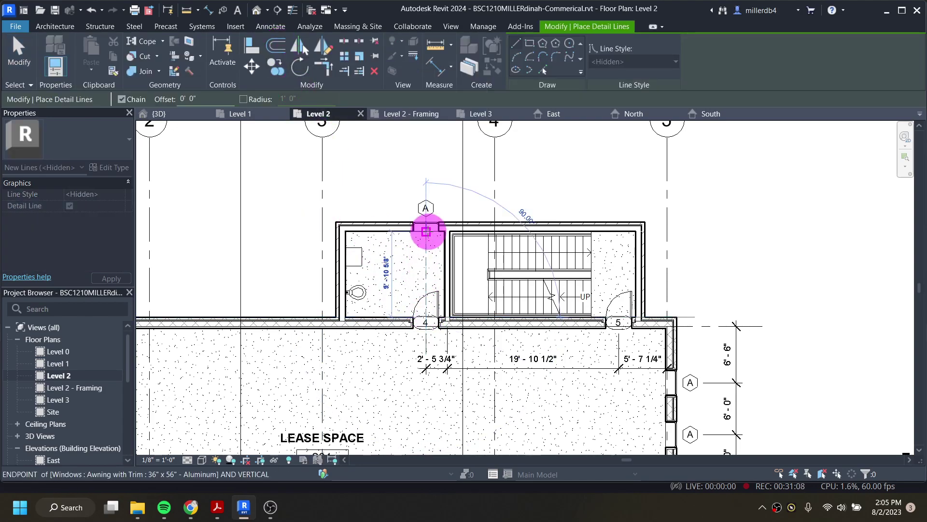
pyautogui.click(425, 221)
pyautogui.scroll(3, 440, 280)
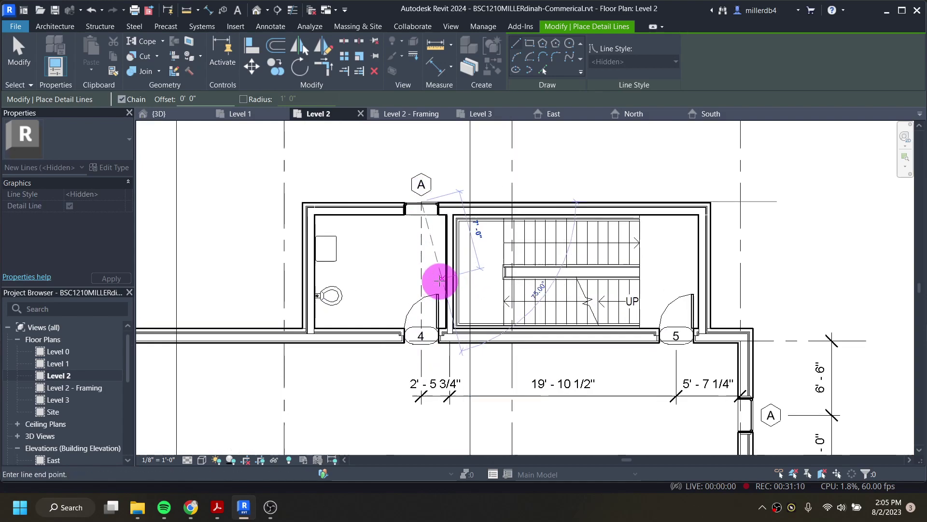
pyautogui.press('Escape')
pyautogui.press('Escape')
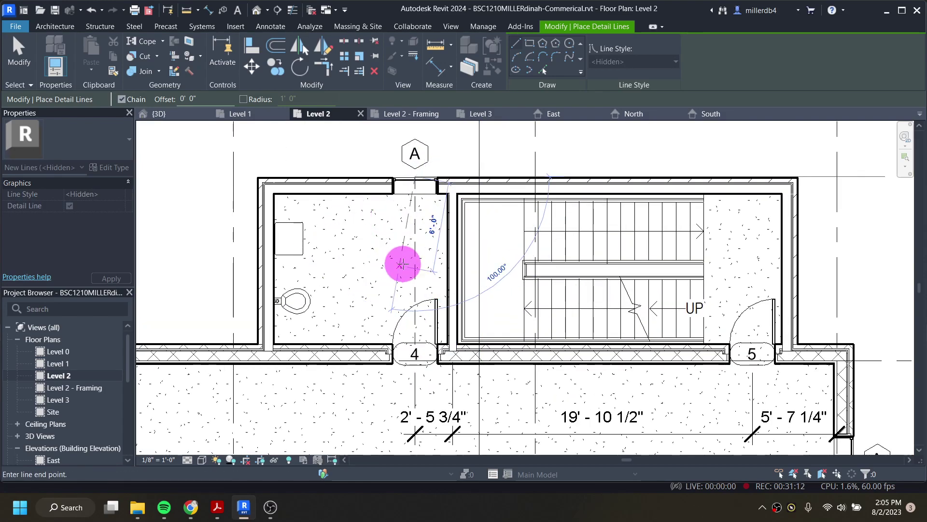
pyautogui.click(416, 277)
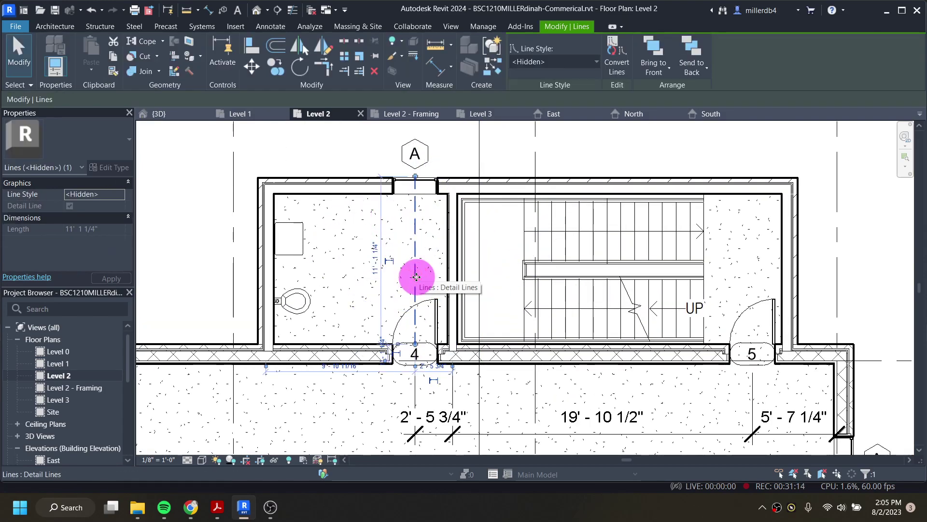
# Step: Change the line style of the vertical detail line between door 4 and the restroom window to <Centerline>
pyautogui.click(582, 62)
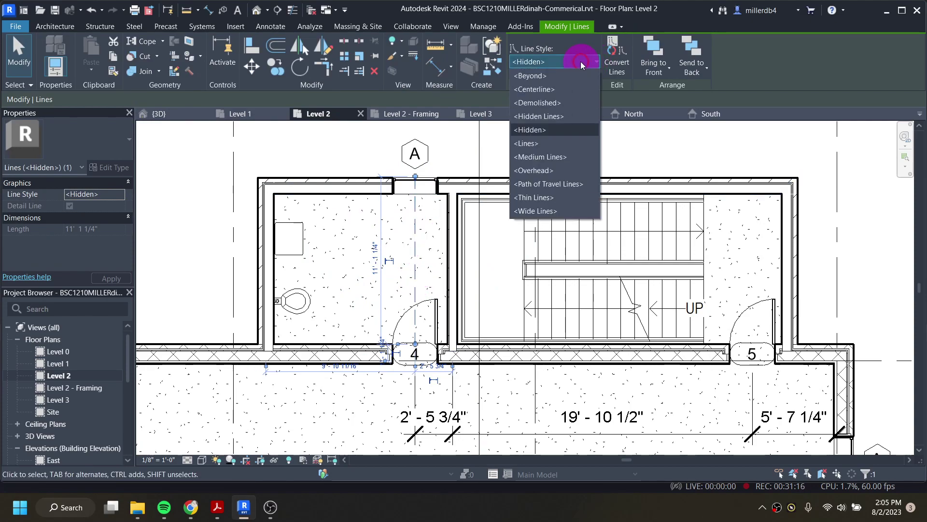
pyautogui.click(561, 92)
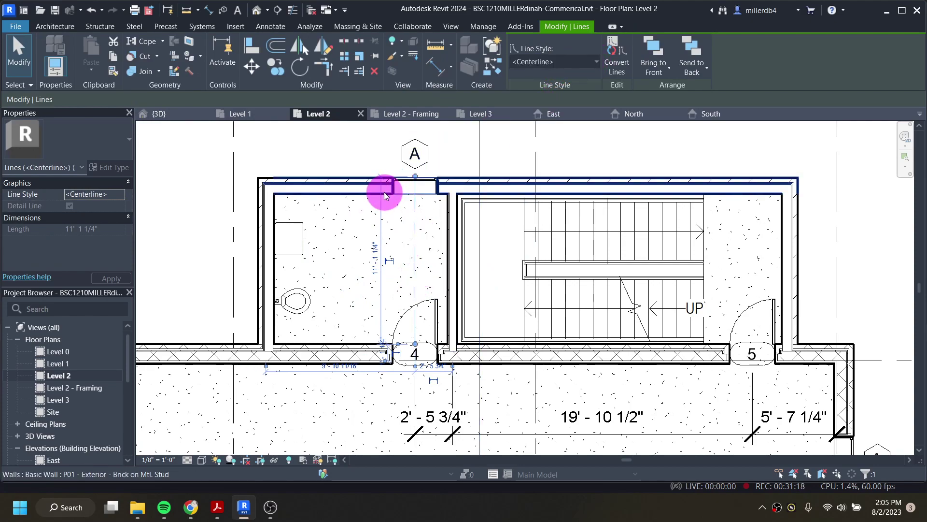
pyautogui.press('Escape')
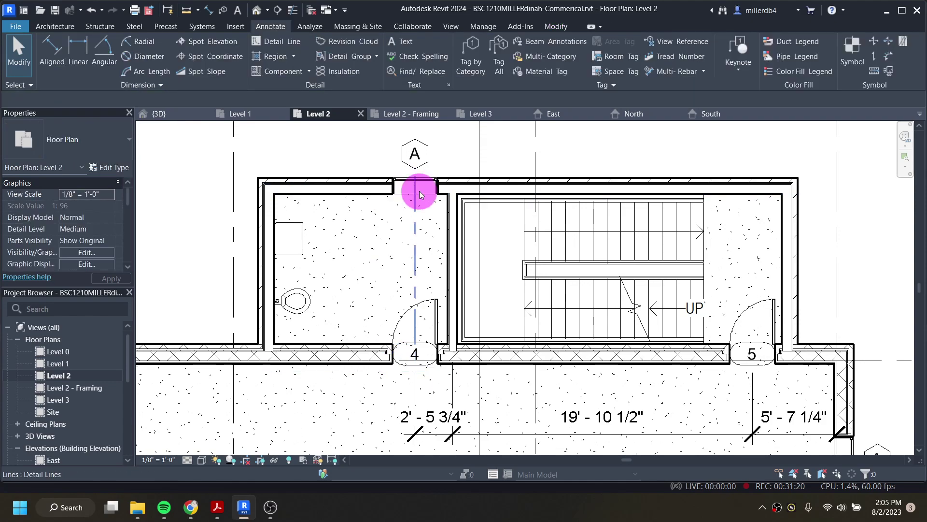
# Step: Extend the restroom centerline's window end past the exterior wall to the window tag, making the line about 11'-6" long
pyautogui.click(415, 217)
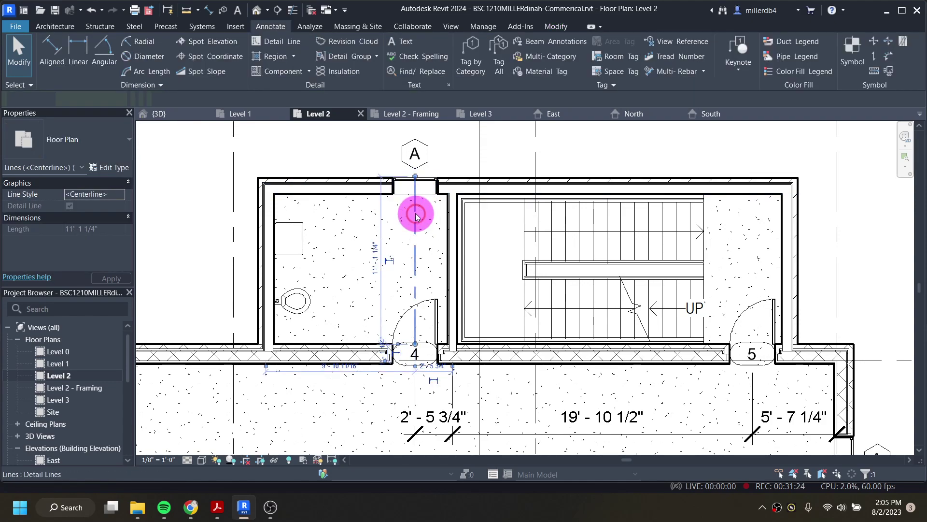
pyautogui.moveTo(416, 180); pyautogui.dragTo(416, 169)
pyautogui.scroll(3, 417, 174)
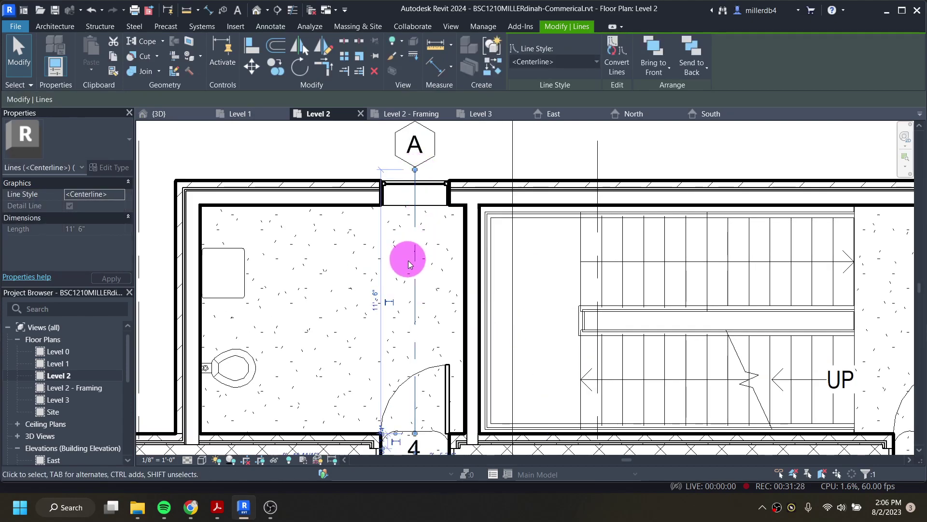
pyautogui.press('Escape')
pyautogui.scroll(-2, 411, 299)
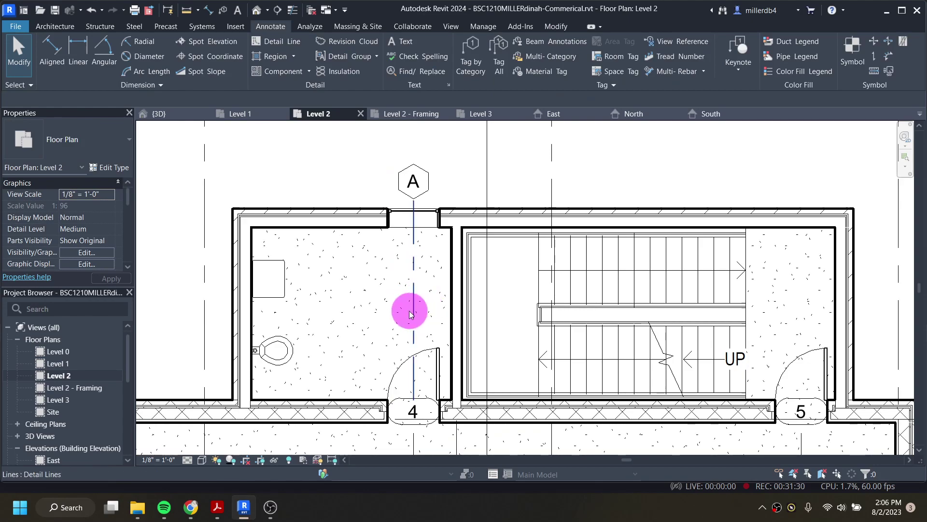
pyautogui.moveTo(383, 296); pyautogui.dragTo(327, 289, button='middle')
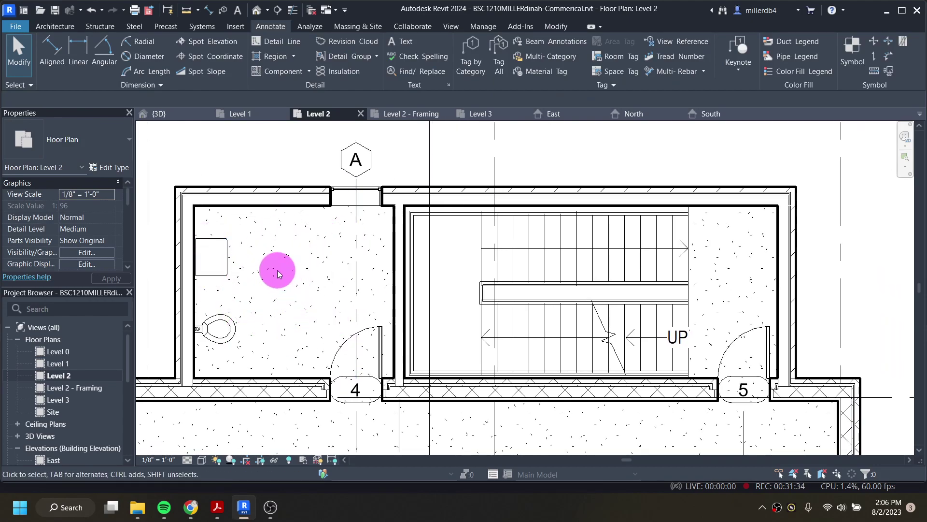
# Step: Draw a diagonal <Hidden> detail line across the restroom, from the inner corner above the sink to the opposite corner beside door 4
pyautogui.click(282, 44)
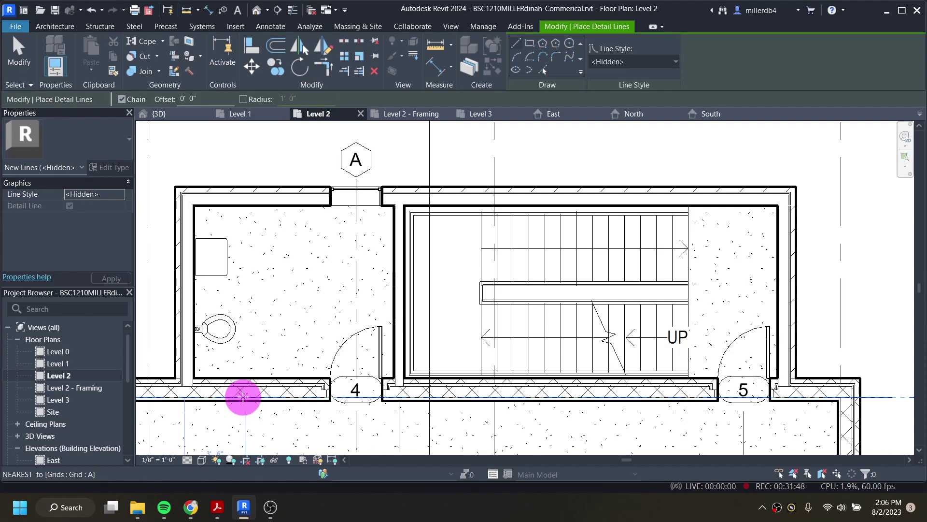
pyautogui.click(571, 43)
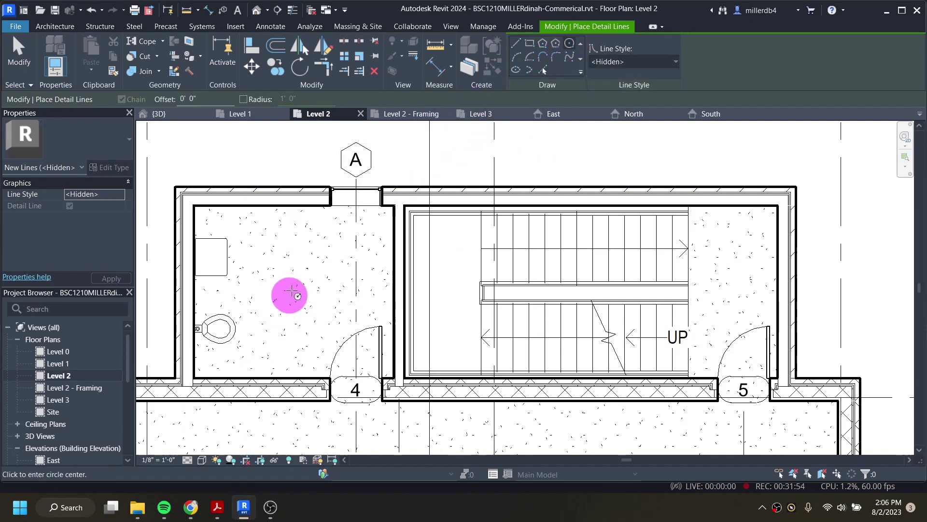
pyautogui.click(516, 44)
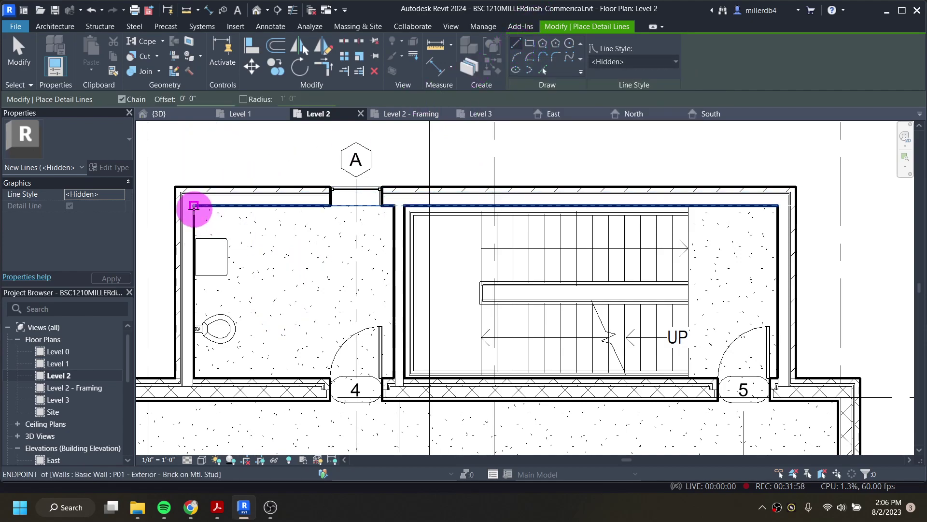
pyautogui.click(194, 207)
pyautogui.click(393, 378)
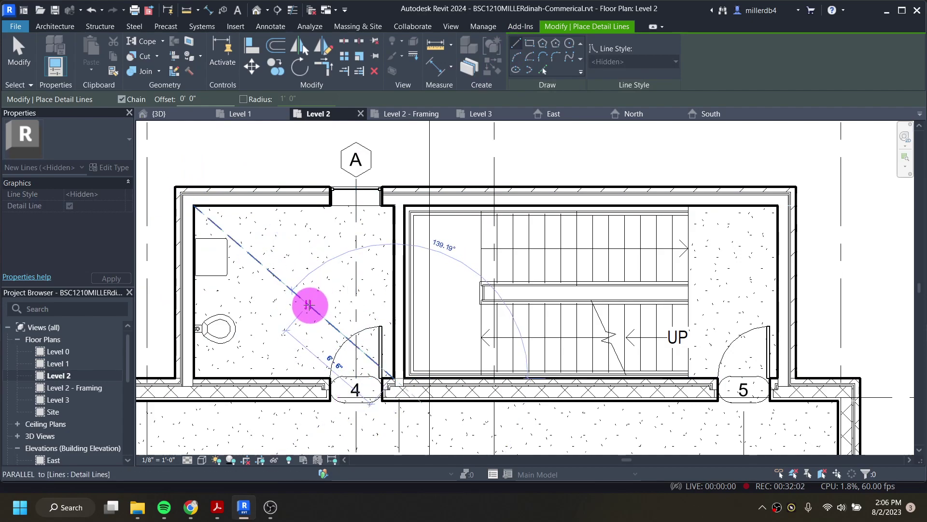
pyautogui.press('Escape')
pyautogui.press('Escape')
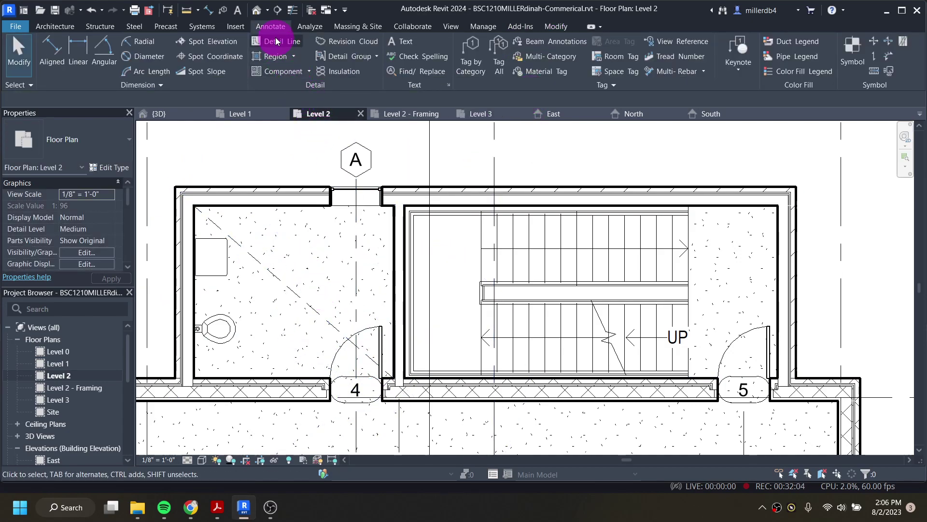
# Step: Draw a <Hidden> detail circle with a 2'-6" radius centred on the restroom diagonal's midpoint, and delete the diagonal line
pyautogui.click(276, 42)
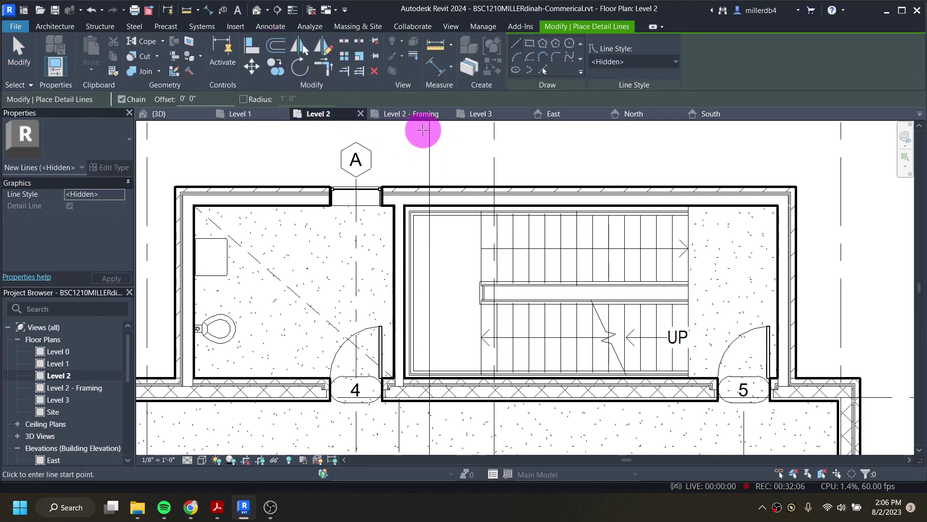
pyautogui.click(570, 46)
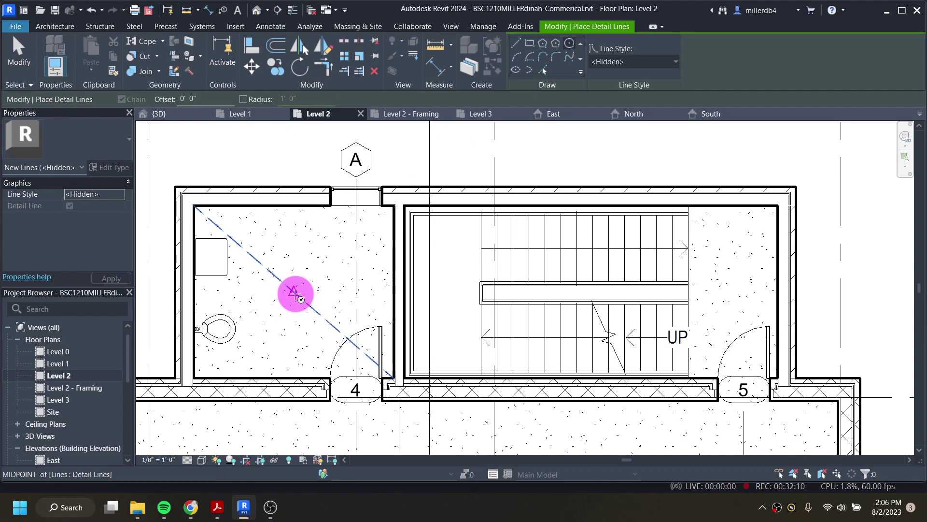
pyautogui.click(294, 292)
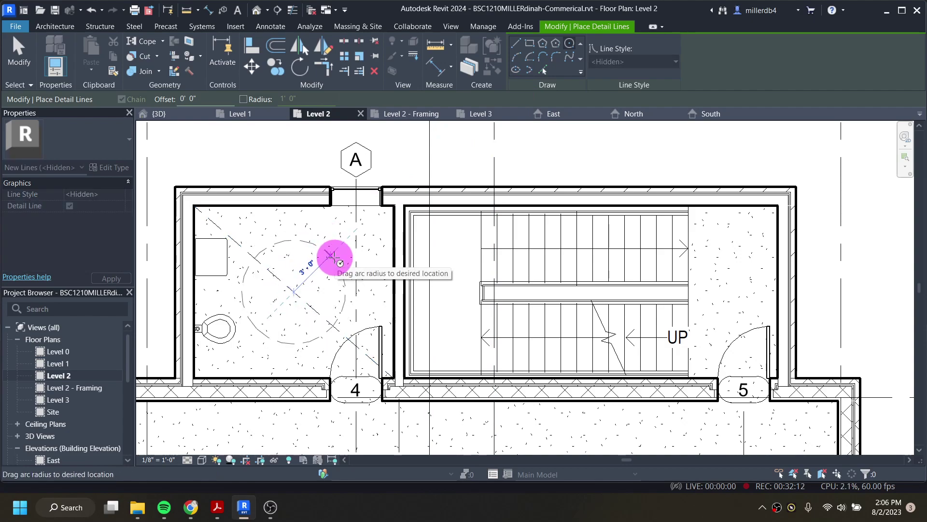
pyautogui.write('2 6')
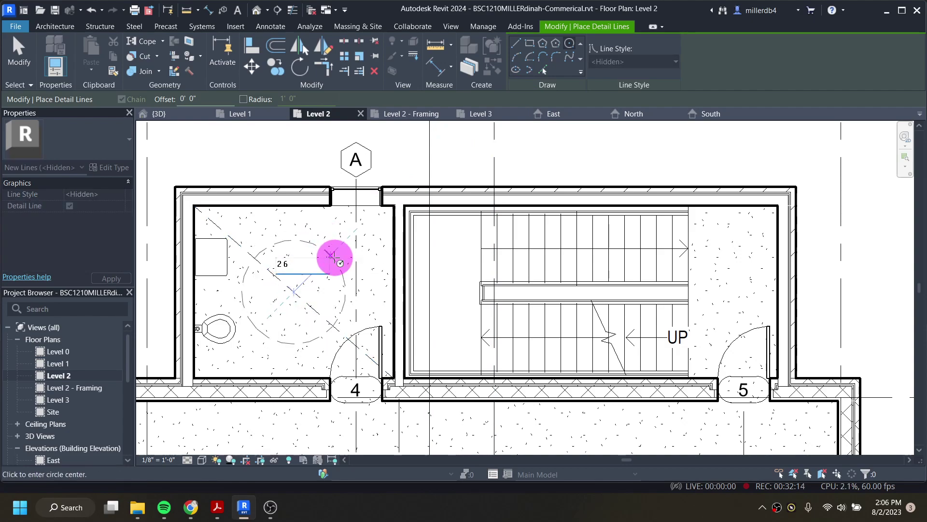
pyautogui.press('Return')
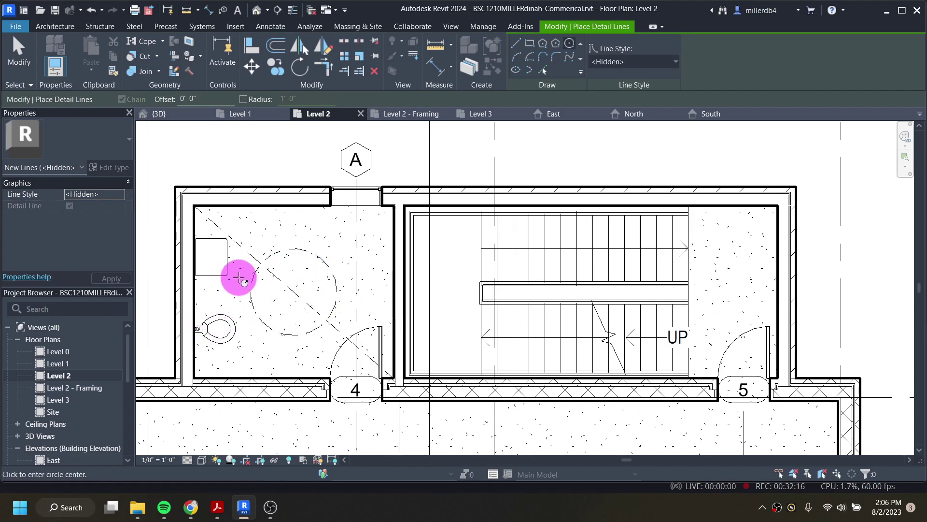
pyautogui.press('Escape')
pyautogui.press('Escape')
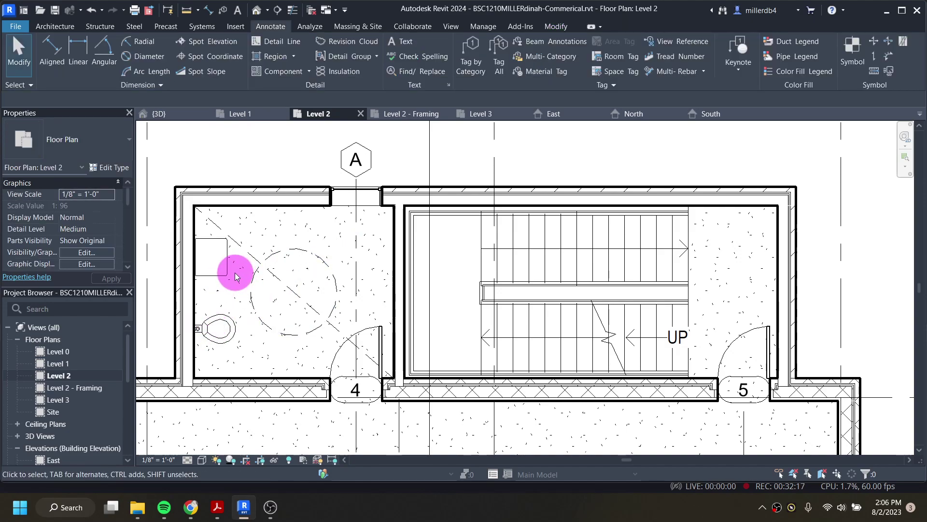
pyautogui.click(242, 248)
pyautogui.press('Delete')
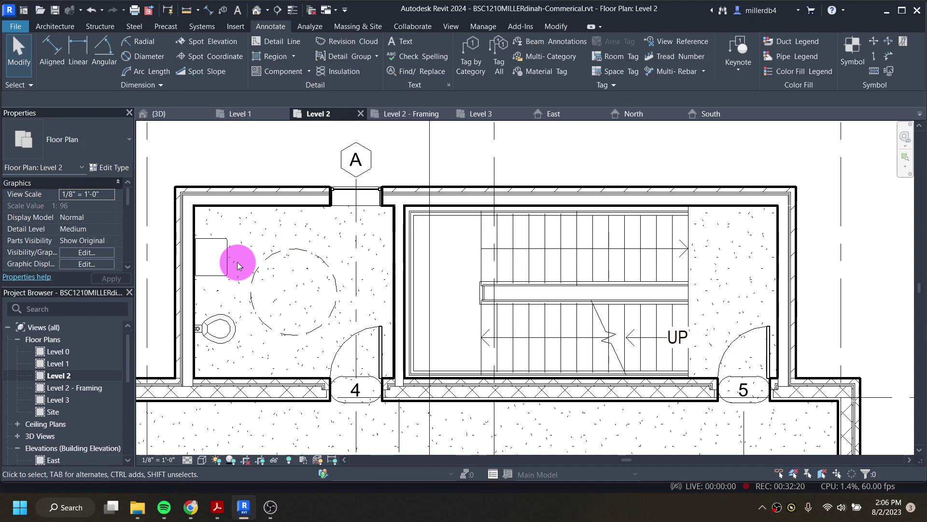
# Step: Place an aligned dimension string between grids A, B and C, outside the exterior wall next to the grid bubbles
pyautogui.scroll(-5, 238, 265)
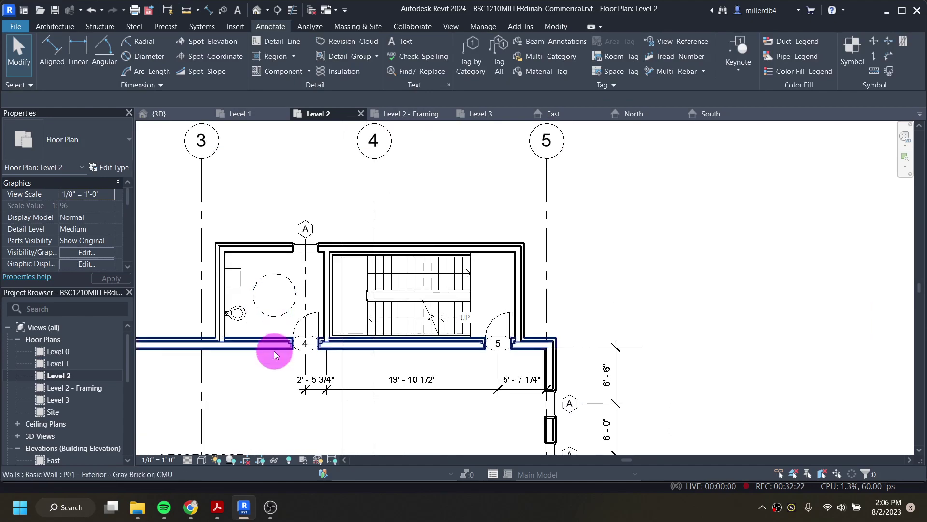
pyautogui.scroll(-1, 287, 386)
pyautogui.moveTo(297, 369); pyautogui.dragTo(377, 282, button='middle')
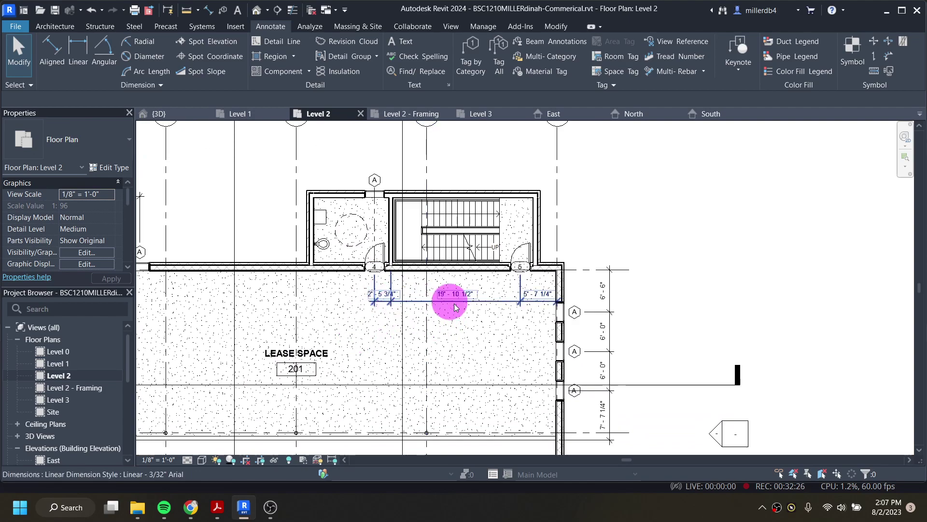
pyautogui.moveTo(451, 306); pyautogui.dragTo(434, 239, button='middle')
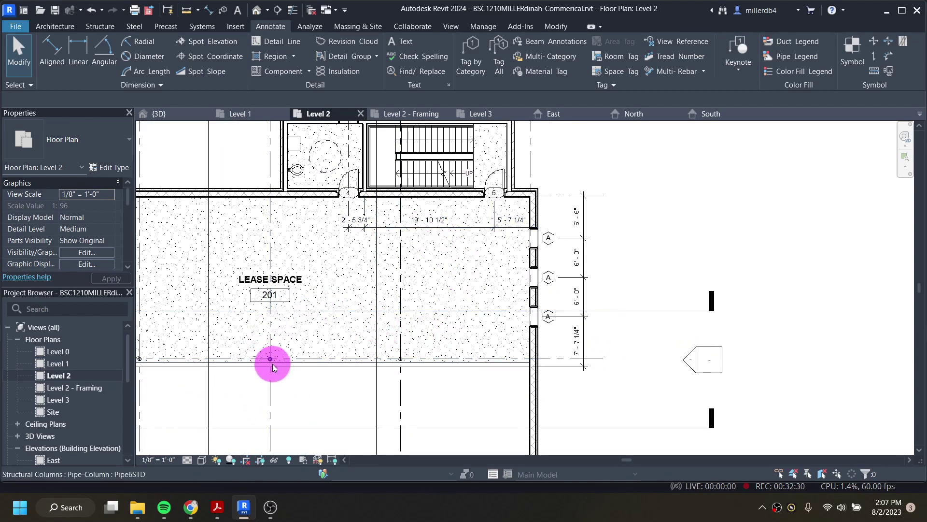
pyautogui.moveTo(259, 364); pyautogui.dragTo(368, 346, button='middle')
pyautogui.moveTo(296, 356); pyautogui.dragTo(504, 323, button='middle')
pyautogui.scroll(-1, 297, 333)
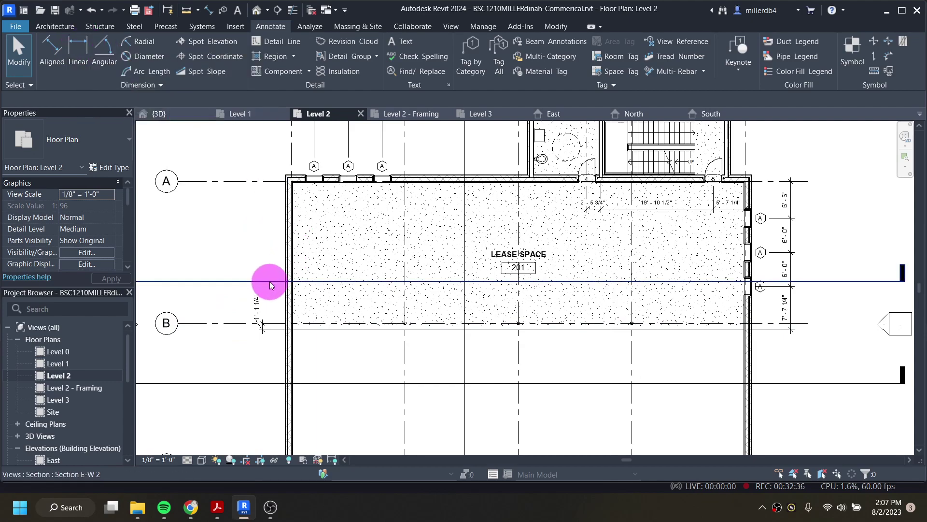
pyautogui.press('i')
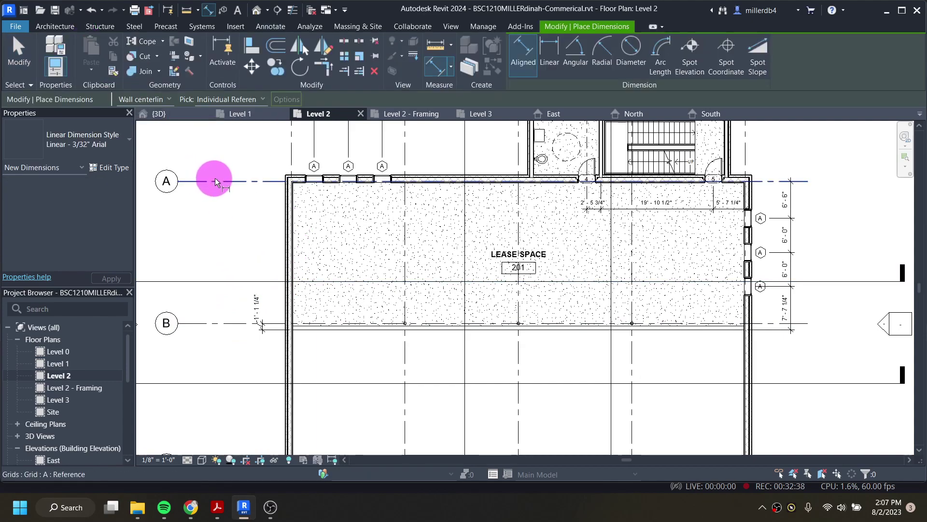
pyautogui.click(214, 181)
pyautogui.click(221, 325)
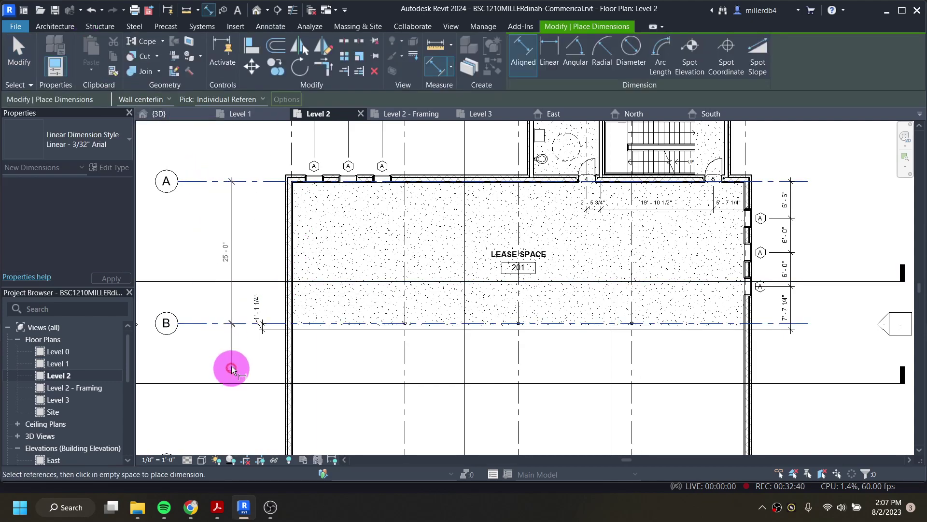
pyautogui.moveTo(276, 445); pyautogui.dragTo(279, 370, button='middle')
pyautogui.click(246, 390)
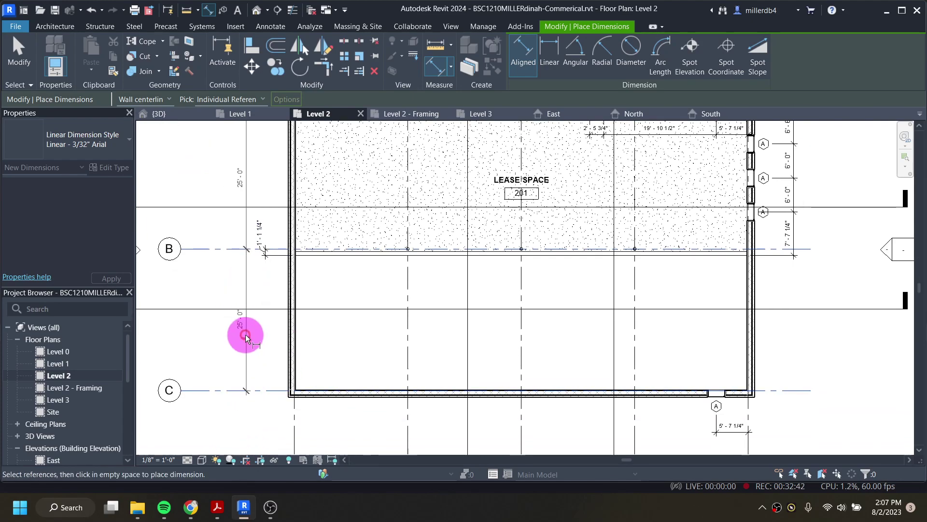
pyautogui.click(240, 287)
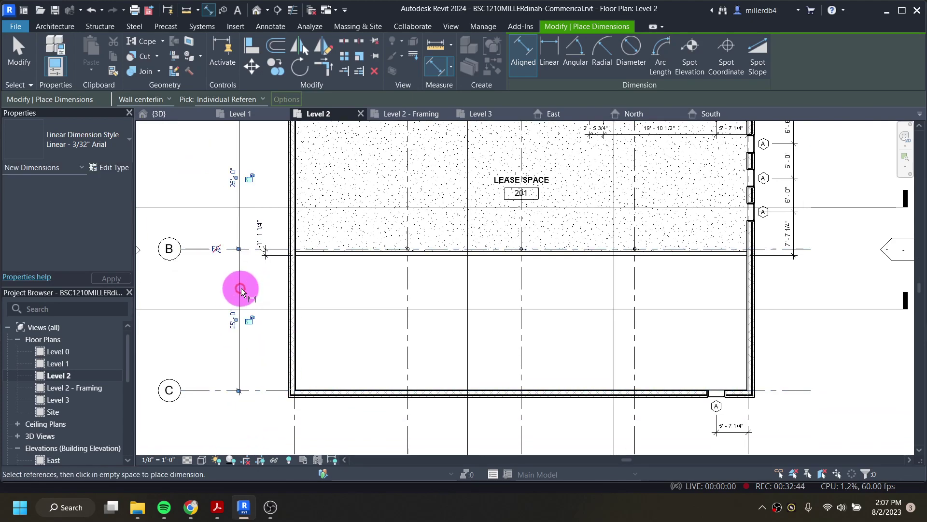
# Step: Add an overall aligned dimension from grid C to grid A, outside the grid-to-grid string, and end the dimension command
pyautogui.click(216, 392)
pyautogui.moveTo(215, 259); pyautogui.dragTo(228, 408, button='middle')
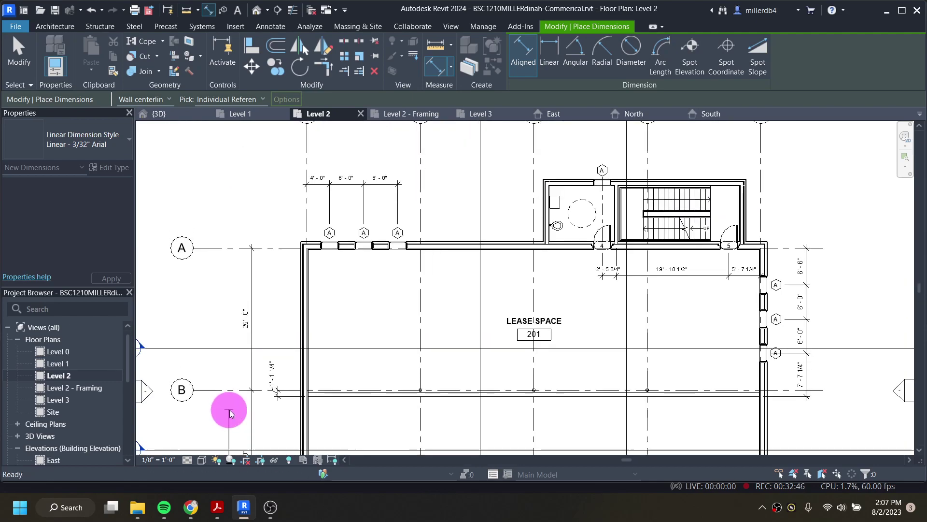
pyautogui.click(240, 249)
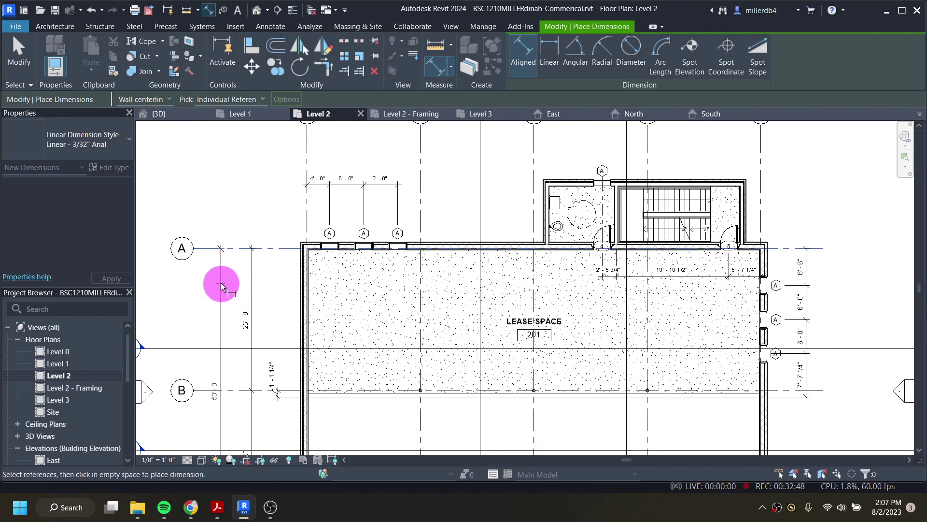
pyautogui.click(229, 285)
pyautogui.scroll(-1, 346, 288)
pyautogui.moveTo(404, 320); pyautogui.dragTo(300, 276, button='middle')
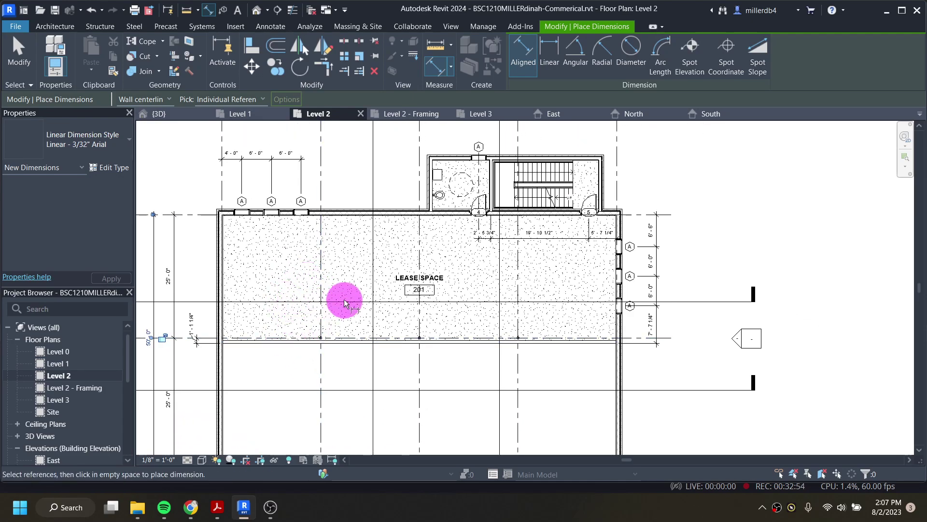
pyautogui.moveTo(417, 349); pyautogui.dragTo(393, 294, button='middle')
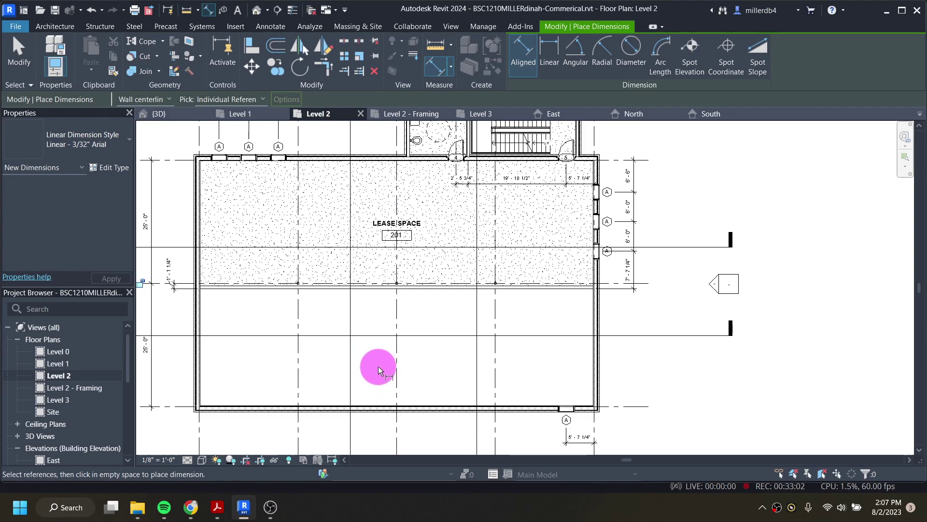
pyautogui.press('Escape')
pyautogui.press('Escape')
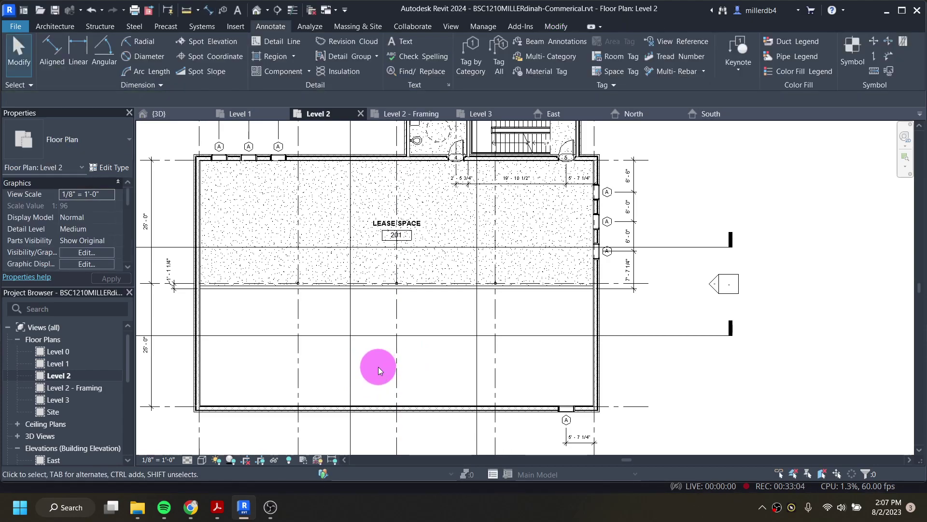
# Step: Place a text note reading "OPEN TO BELOW" with a two-segment leader pointing up, in the open area below grid B
pyautogui.click(399, 41)
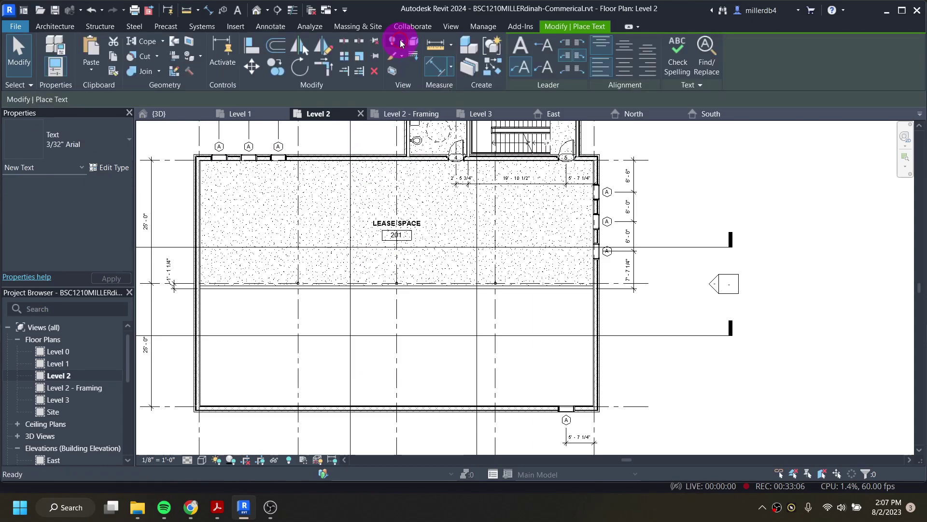
pyautogui.click(515, 65)
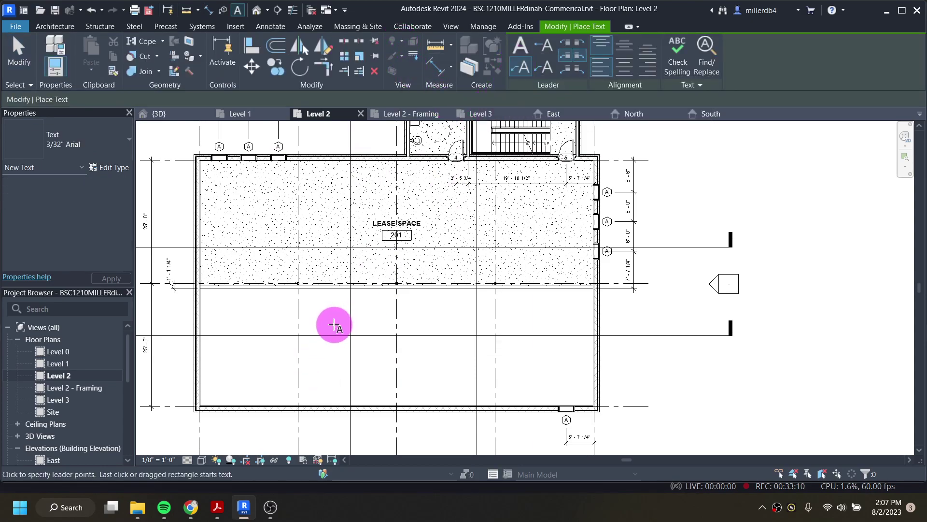
pyautogui.scroll(2, 336, 342)
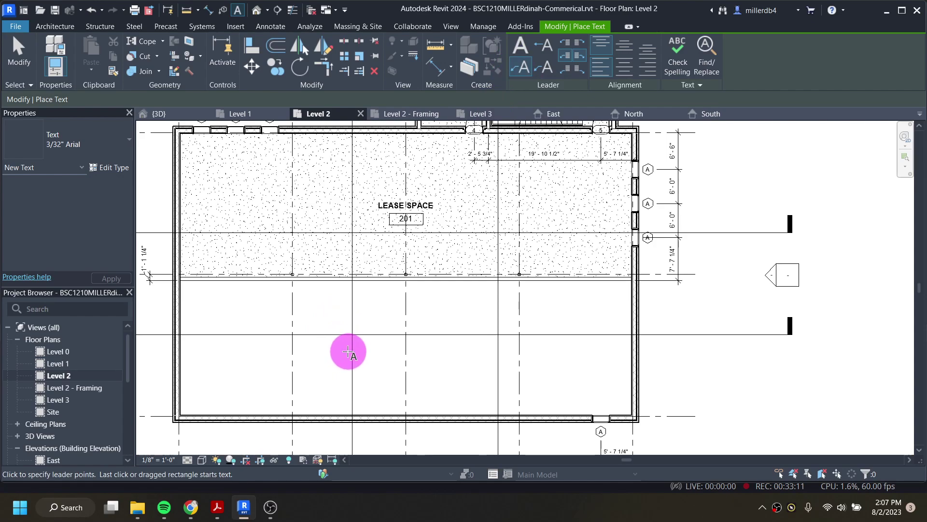
pyautogui.click(374, 353)
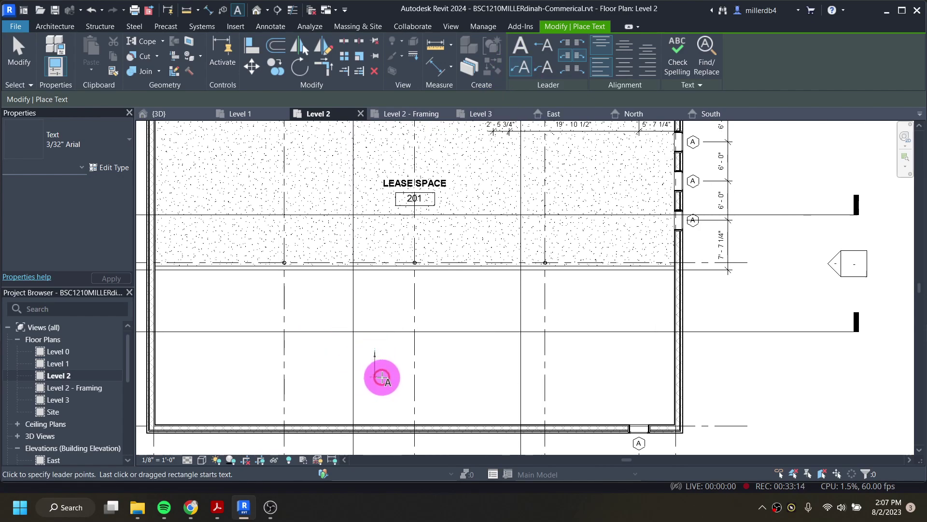
pyautogui.click(394, 377)
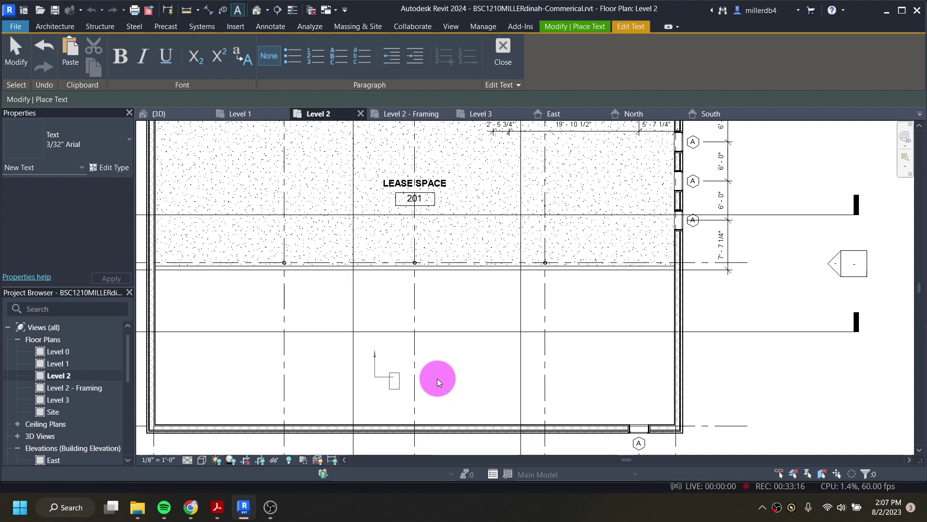
pyautogui.write('OPEN TO BELOW')
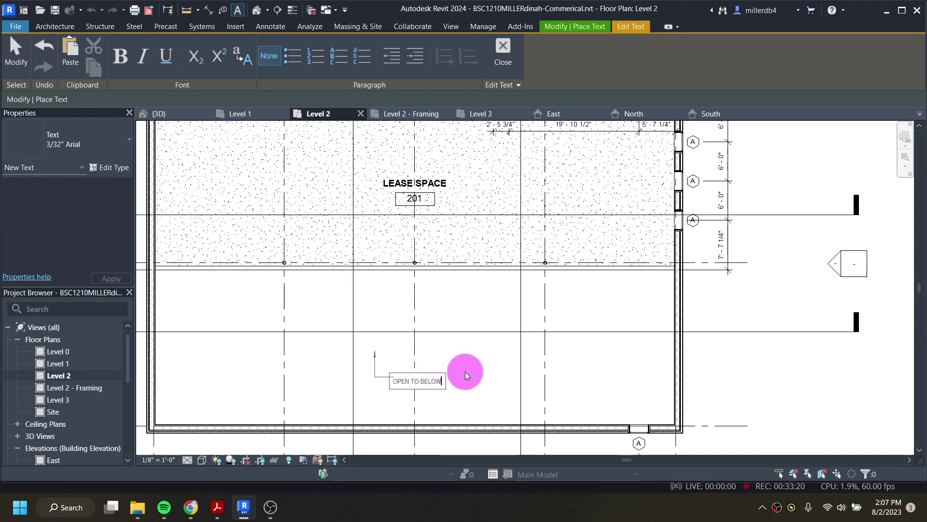
pyautogui.click(456, 375)
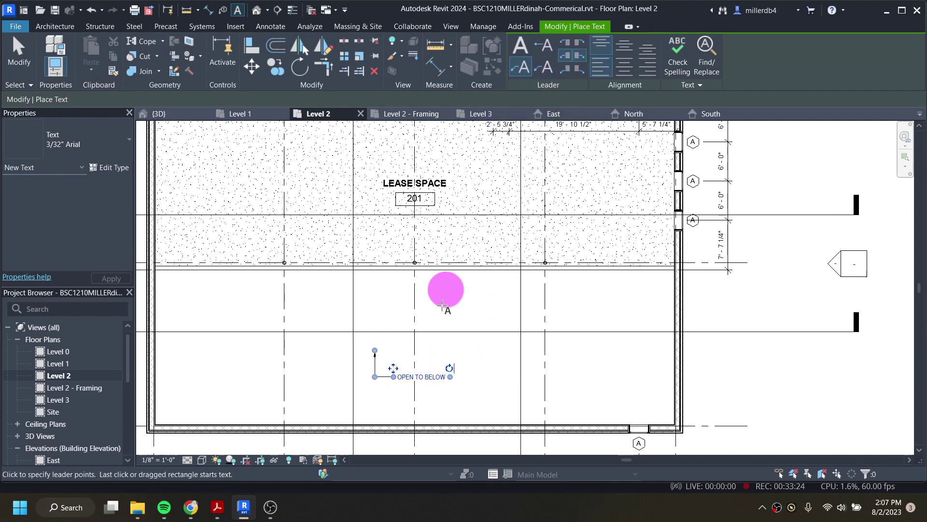
pyautogui.press('Escape')
pyautogui.press('Escape')
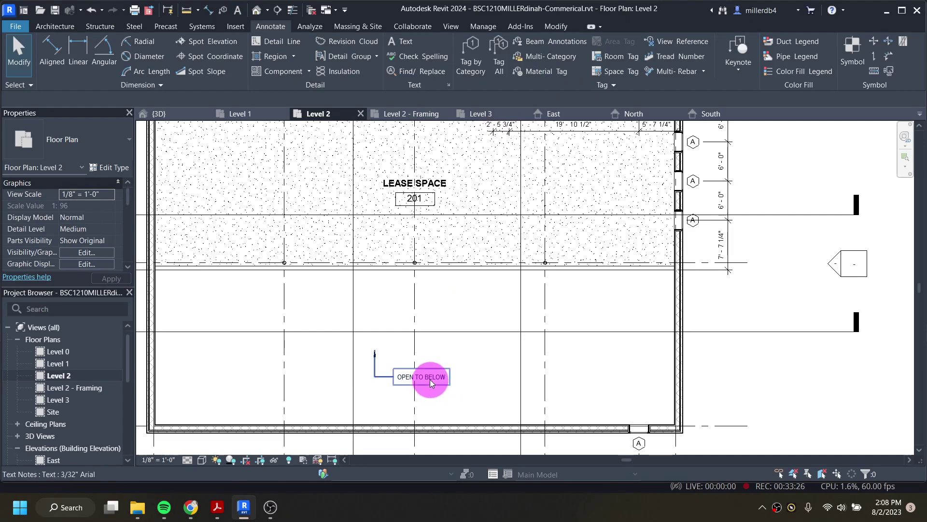
# Step: Add a right-side straight leader to the "OPEN TO BELOW" note and bend its arrowhead straight down toward the exterior wall
pyautogui.click(433, 382)
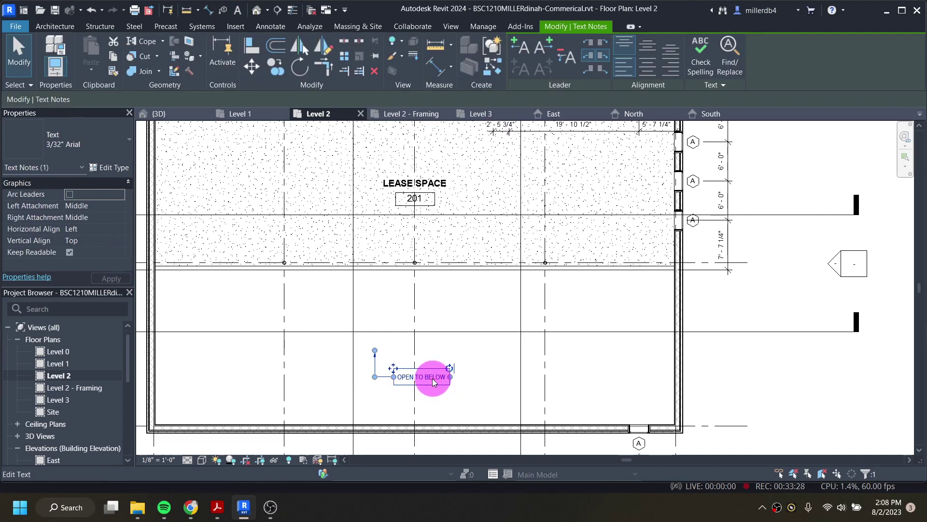
pyautogui.click(540, 47)
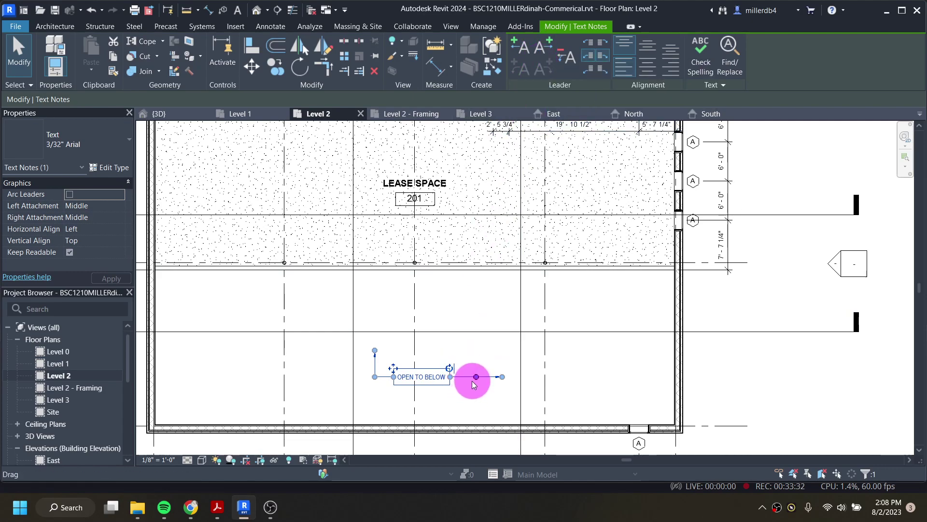
pyautogui.moveTo(501, 377); pyautogui.dragTo(501, 411)
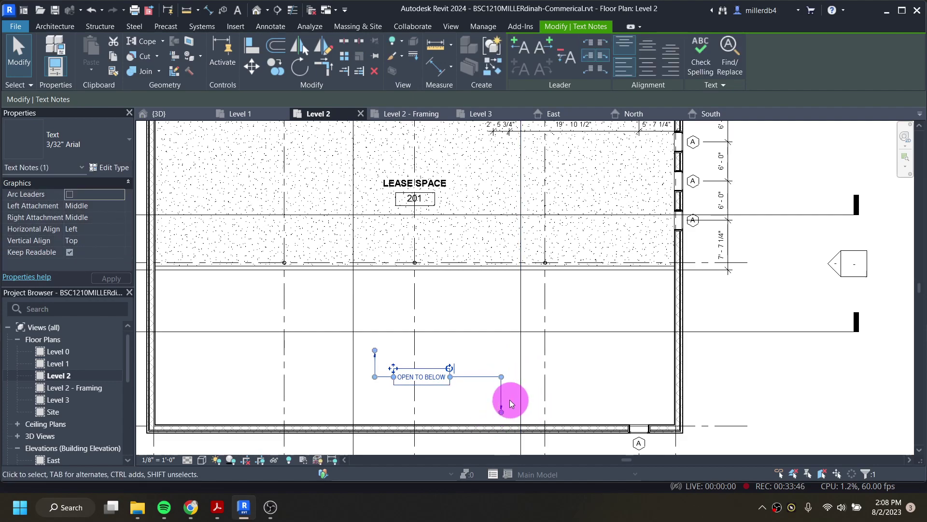
# Step: Move the elbow and arrowhead of the note's left leader further outward, keeping the arrow vertical, and deselect the note
pyautogui.scroll(2, 507, 397)
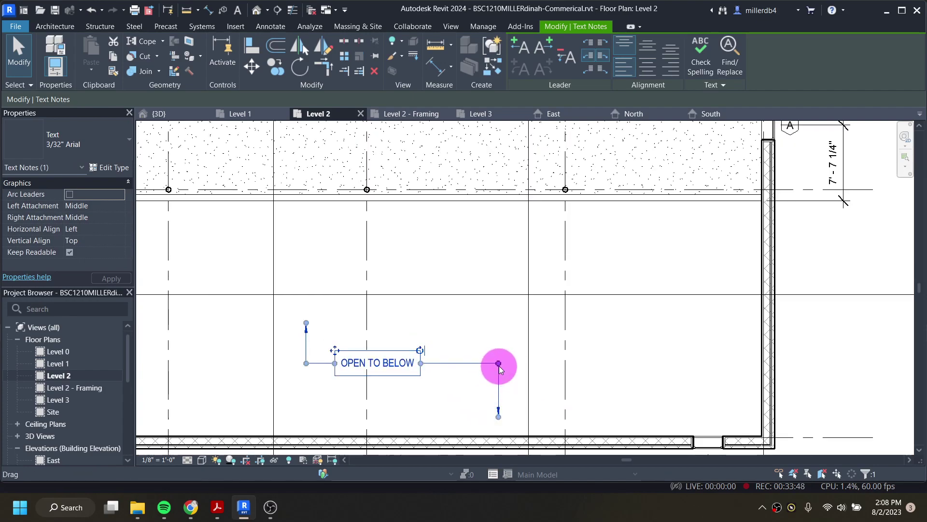
pyautogui.moveTo(304, 367); pyautogui.dragTo(262, 365)
pyautogui.moveTo(305, 329); pyautogui.dragTo(261, 325)
pyautogui.click(217, 372)
pyautogui.scroll(-4, 225, 370)
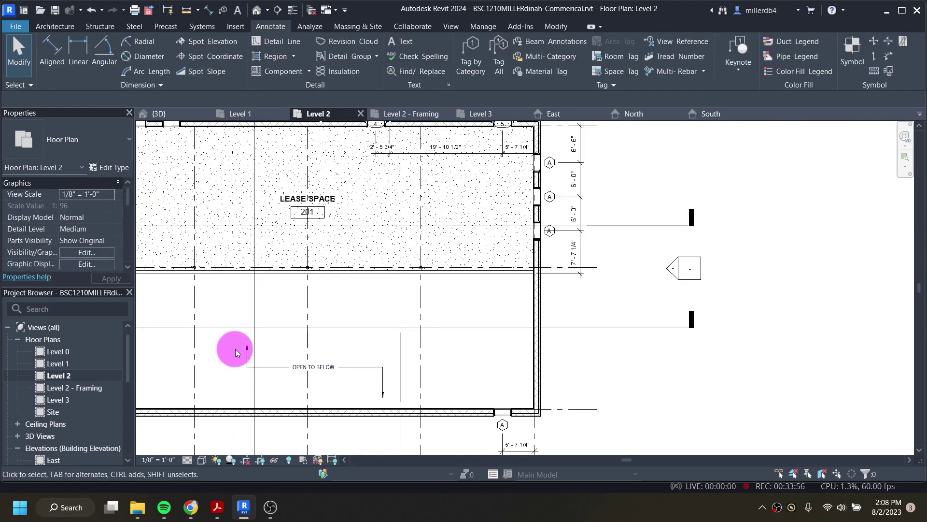
pyautogui.scroll(-1, 329, 357)
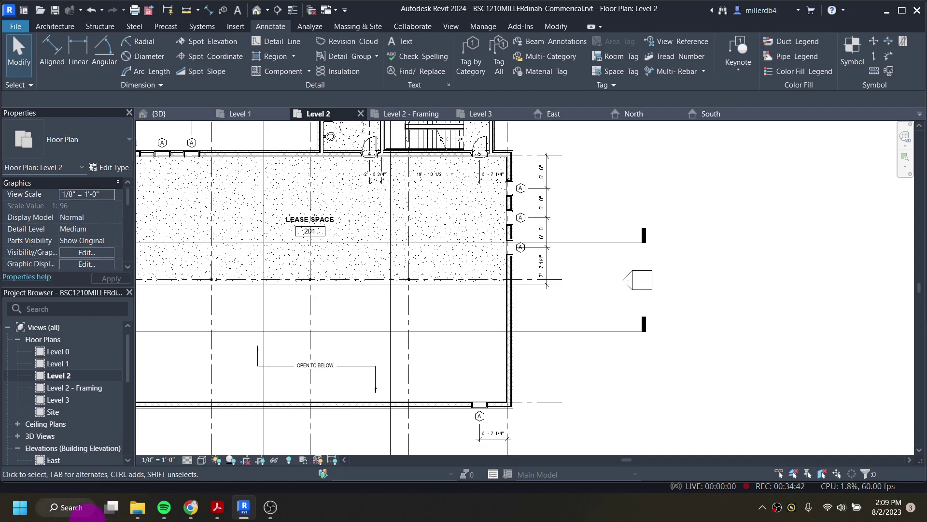
pyautogui.scroll(-3, 414, 369)
pyautogui.scroll(-3, 408, 364)
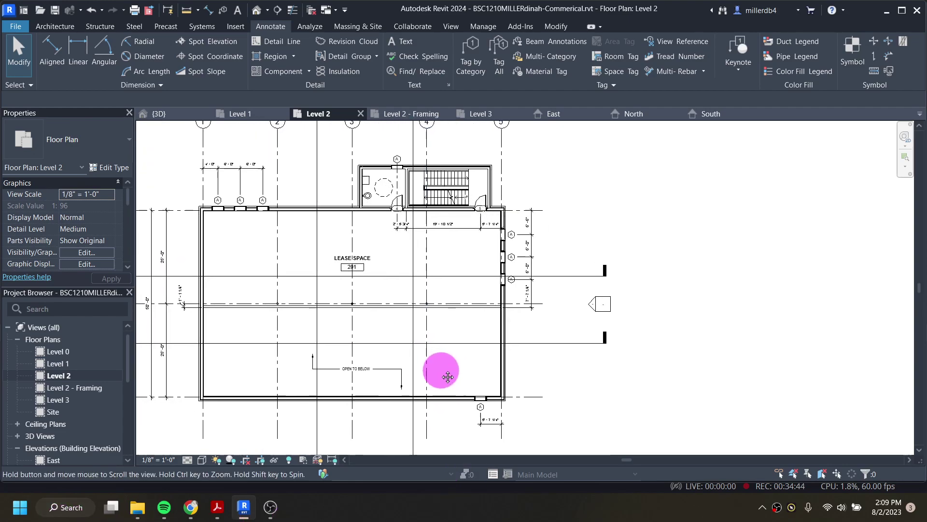
pyautogui.moveTo(424, 352); pyautogui.dragTo(474, 371, button='middle')
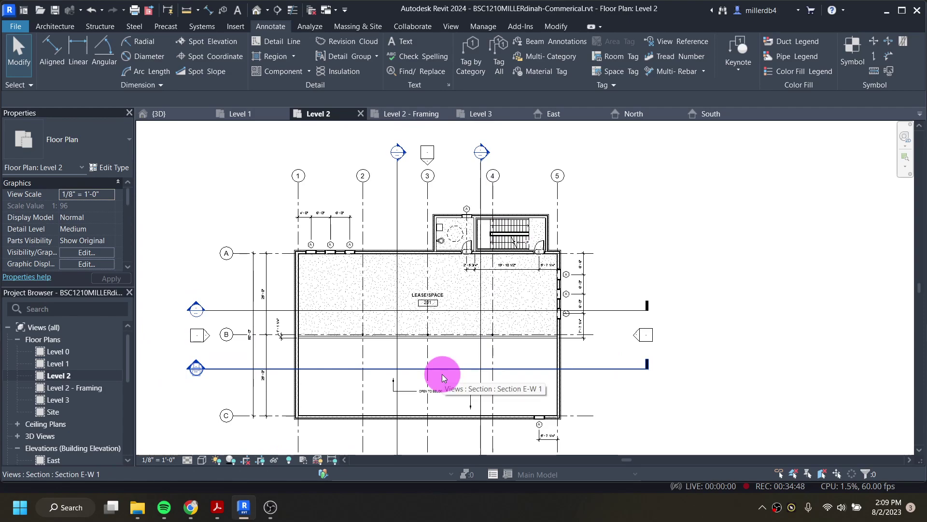